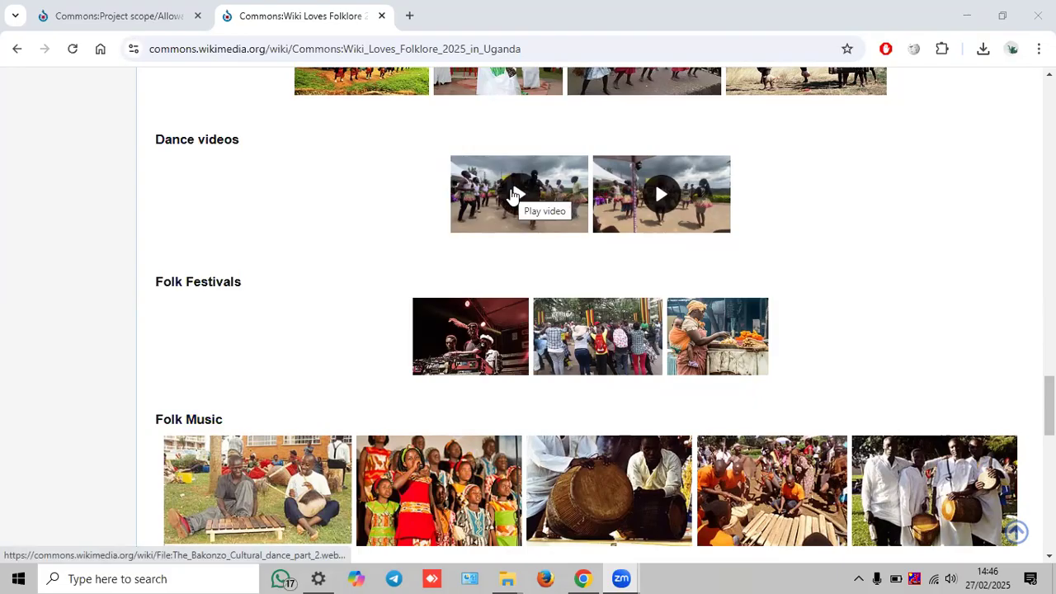
- Open the file page of the first video under Dance videos in a new browser tab
right_click(515, 200)
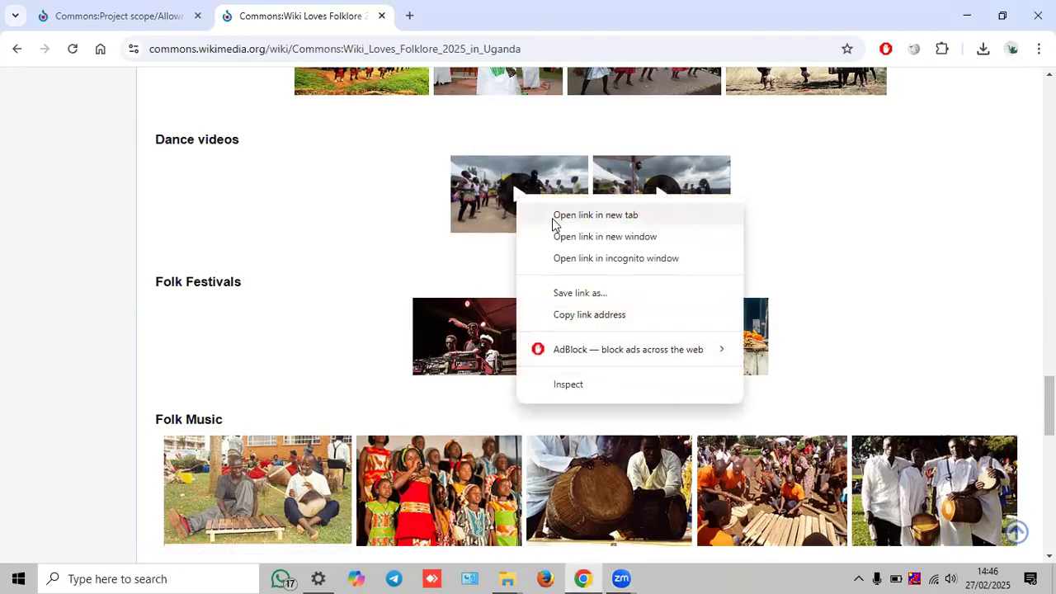
click(521, 291)
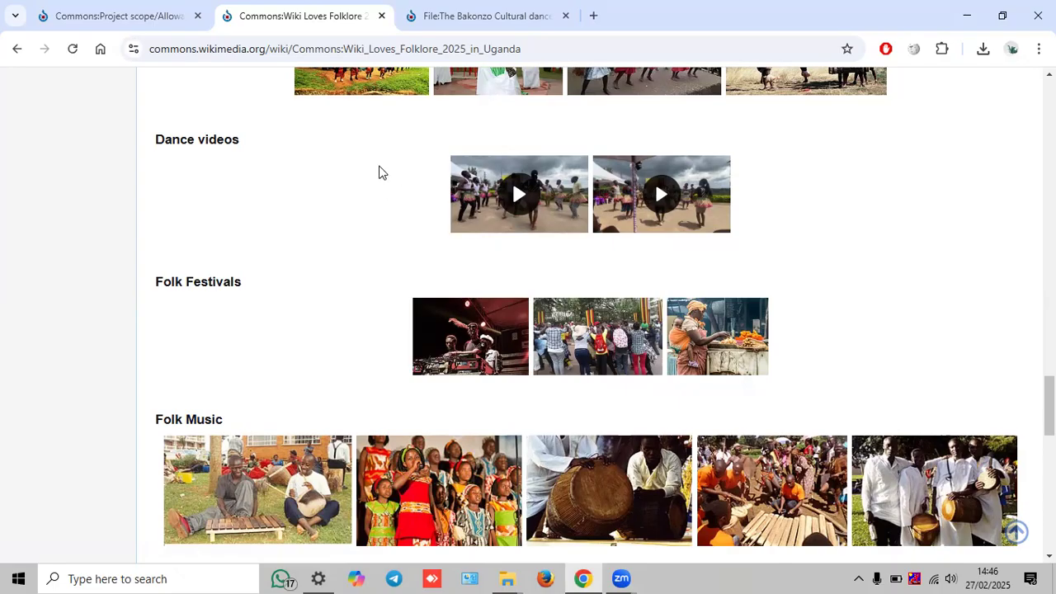
- Examine the allowed audio and video formats on the Commons allowable file types page
click(161, 16)
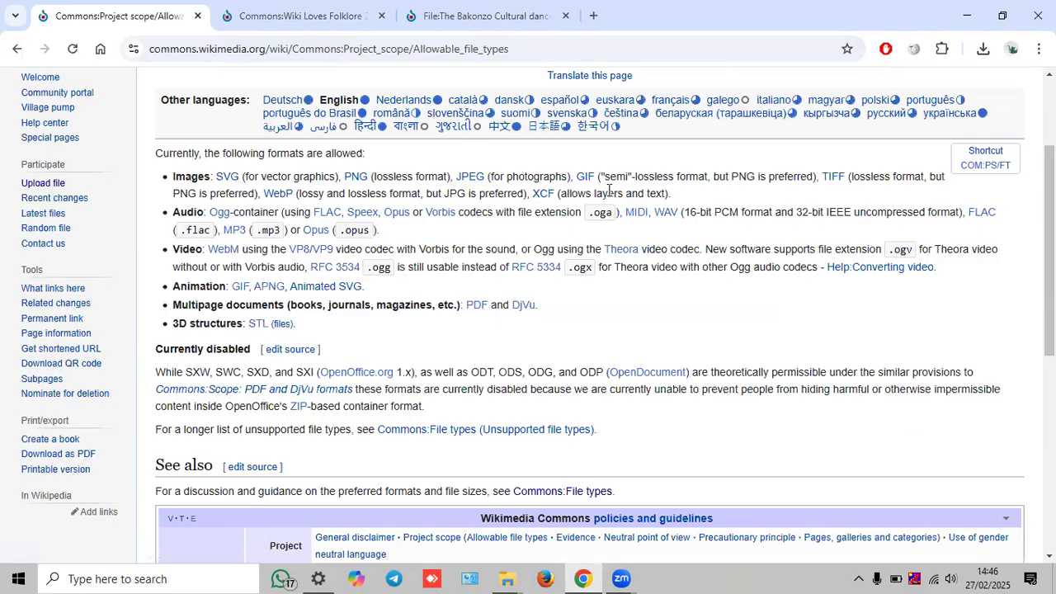
drag(174, 212, 261, 212)
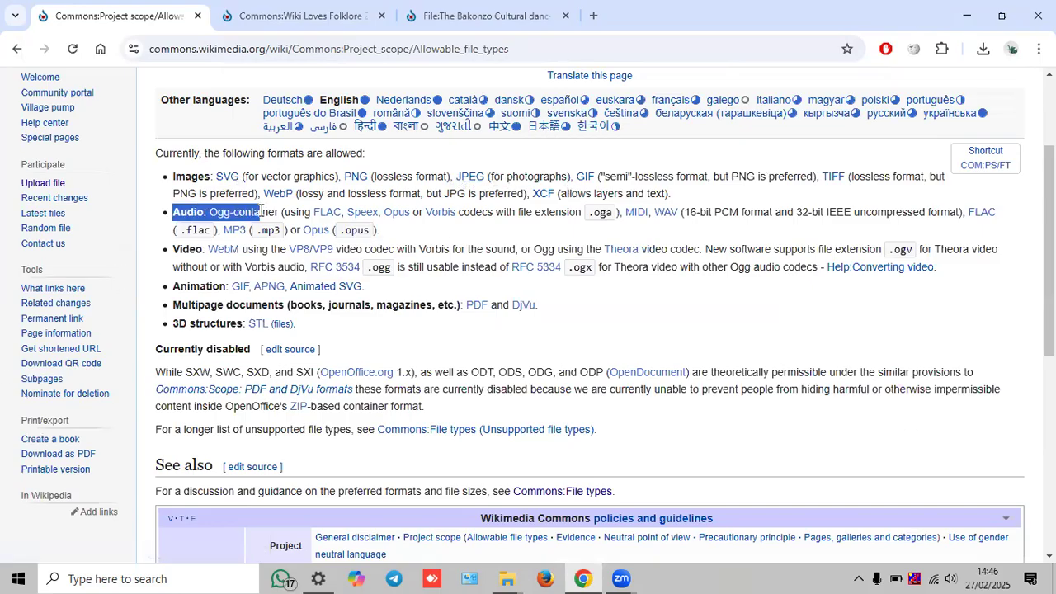
click(510, 225)
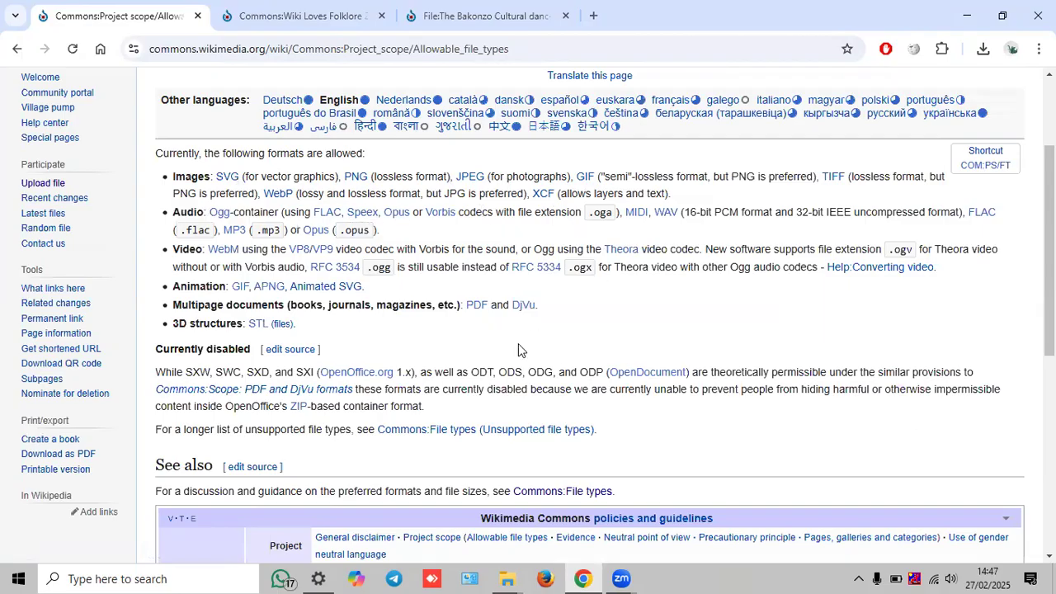
drag(172, 249, 241, 249)
drag(339, 249, 314, 246)
click(406, 248)
drag(174, 213, 236, 214)
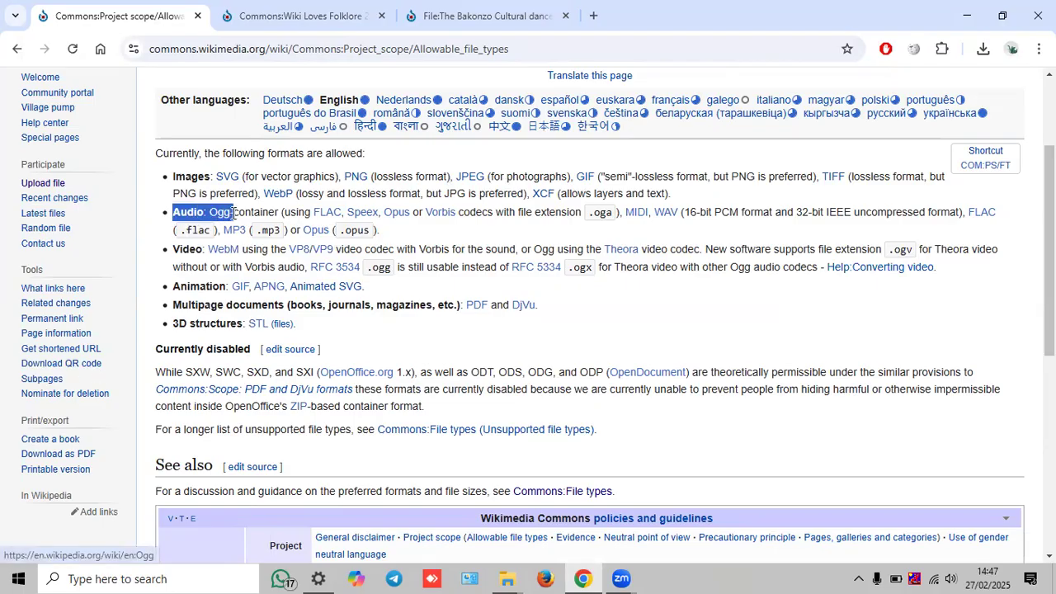
drag(173, 249, 245, 250)
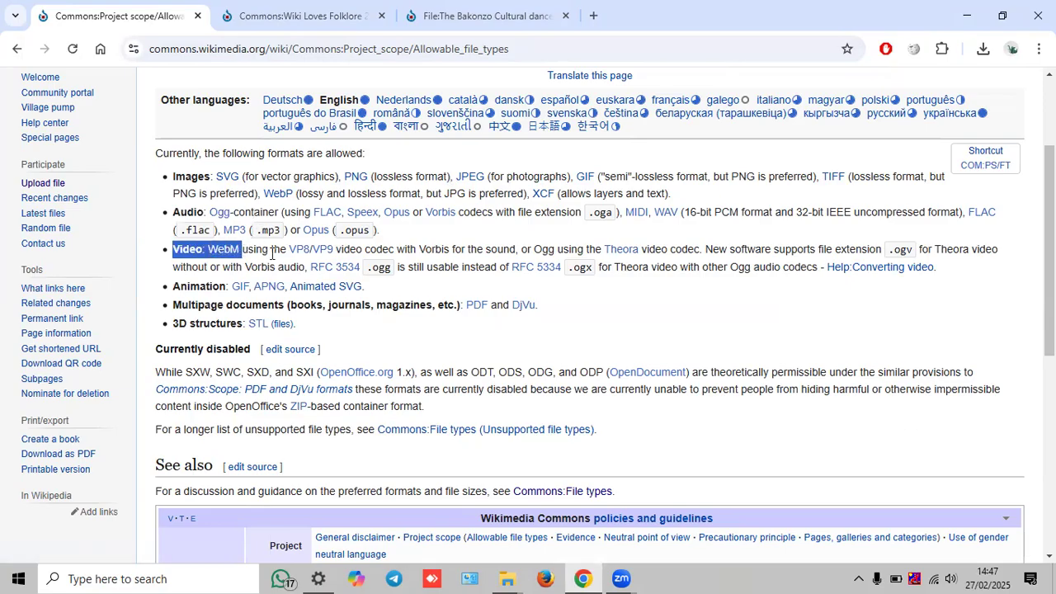
click(583, 321)
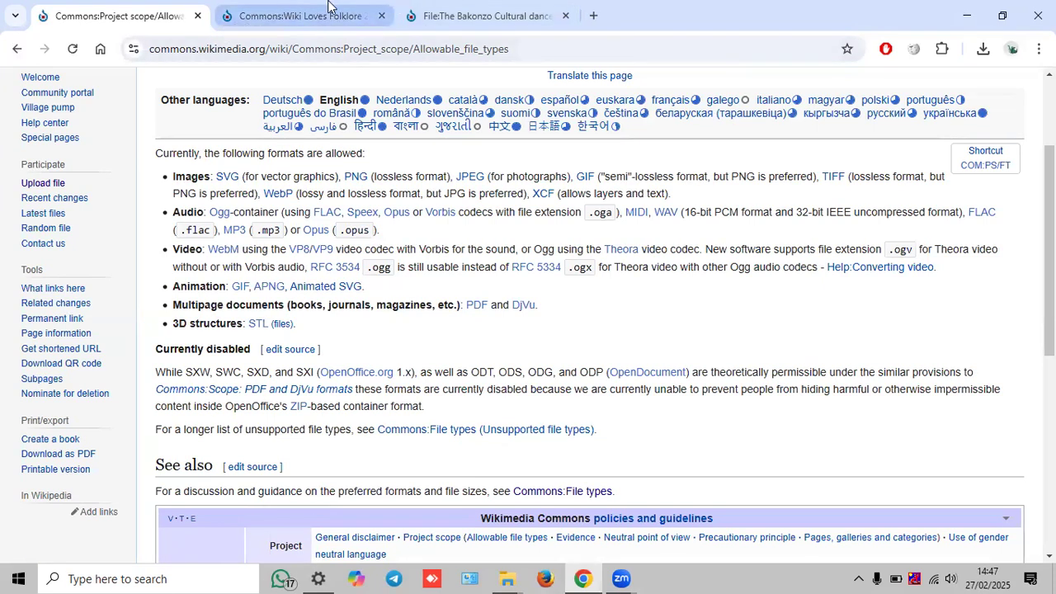
- Go to the Bakonzo Cultural dance part 2 file page and check the file extension in its title
click(302, 18)
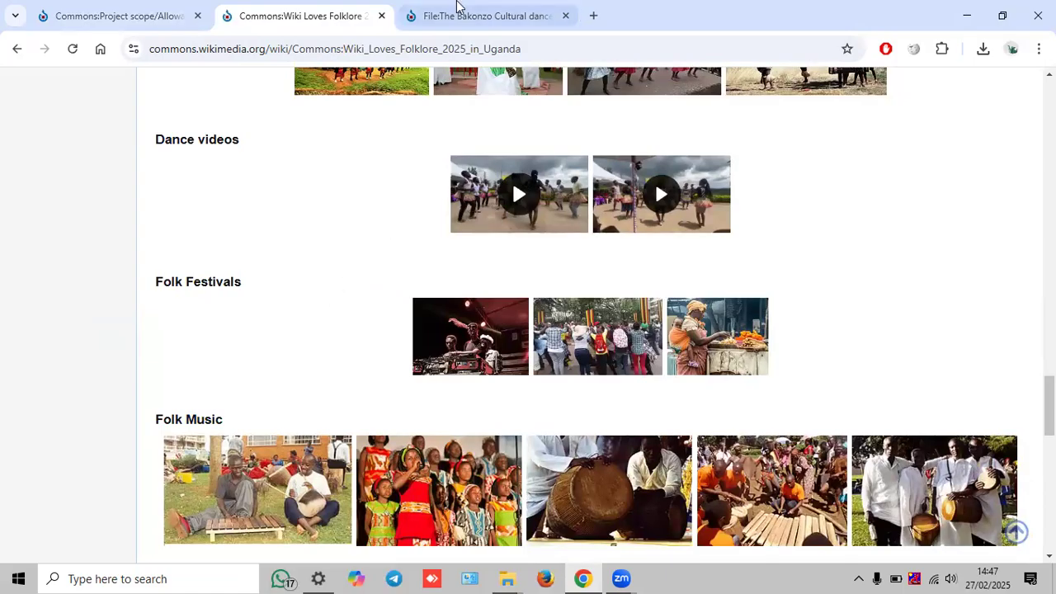
click(460, 15)
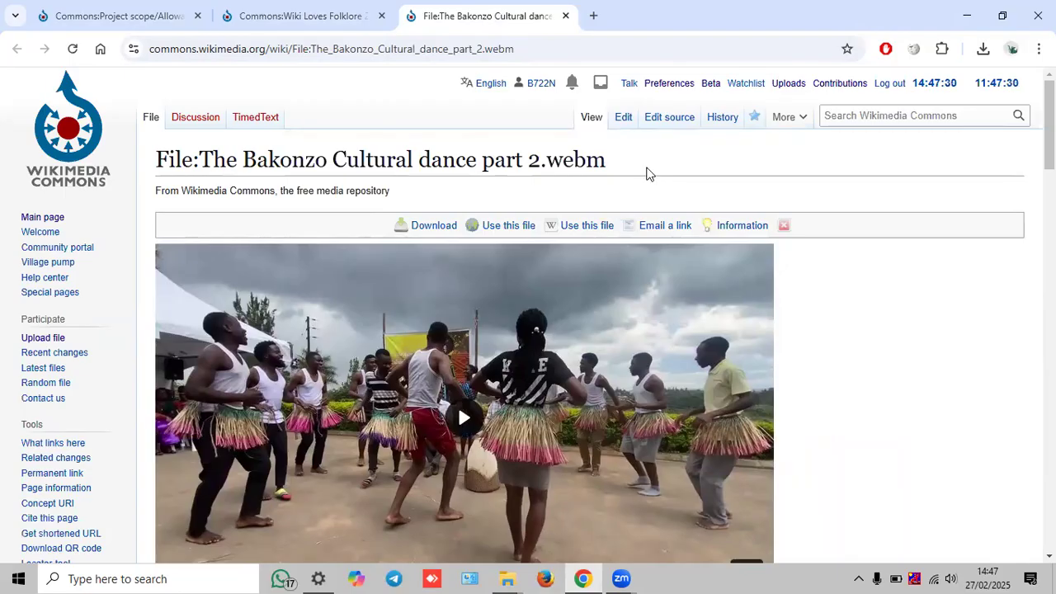
scroll(647, 173, down, 5)
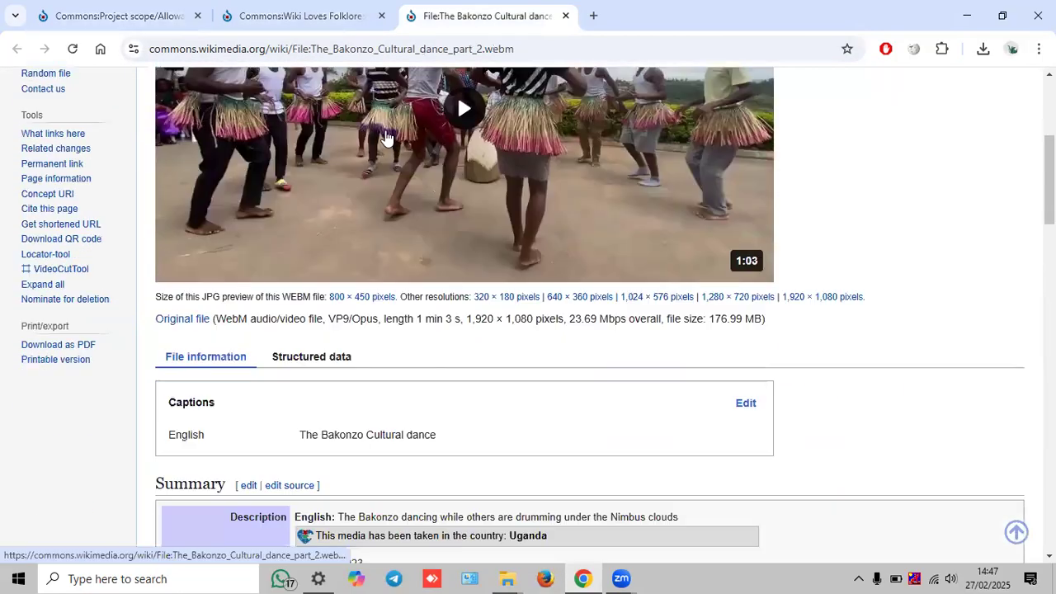
scroll(386, 138, up, 5)
drag(615, 165, 516, 162)
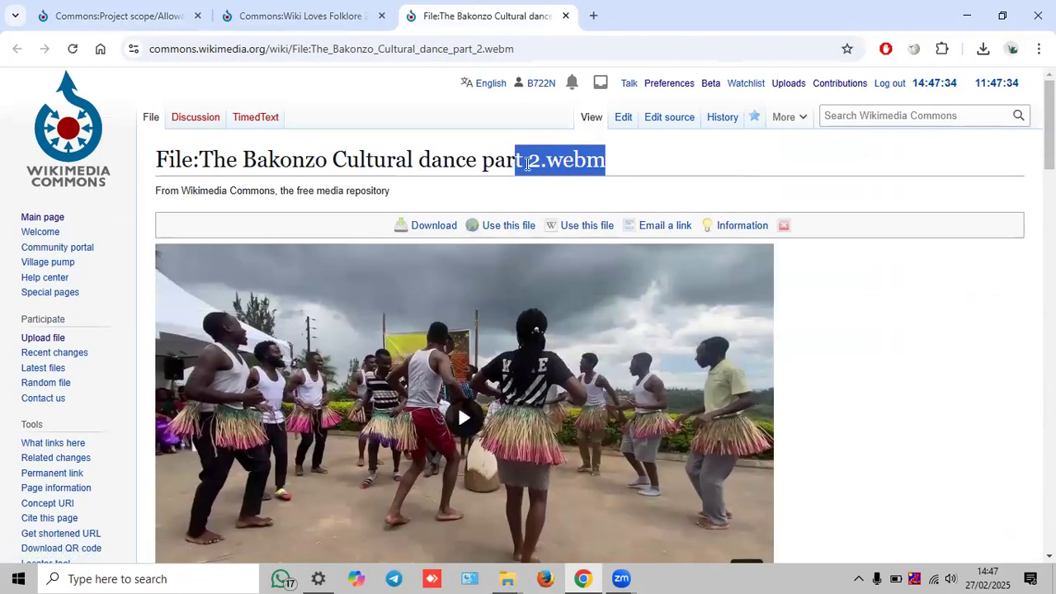
click(521, 153)
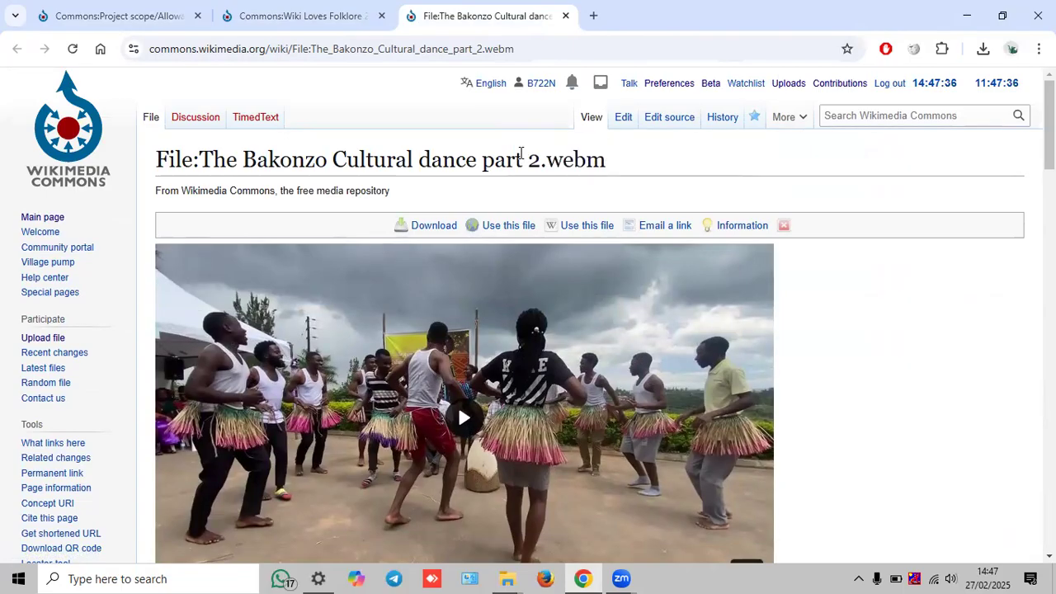
- Examine the description, country and recording location in the Summary section of the dance video's page
scroll(520, 157, down, 8)
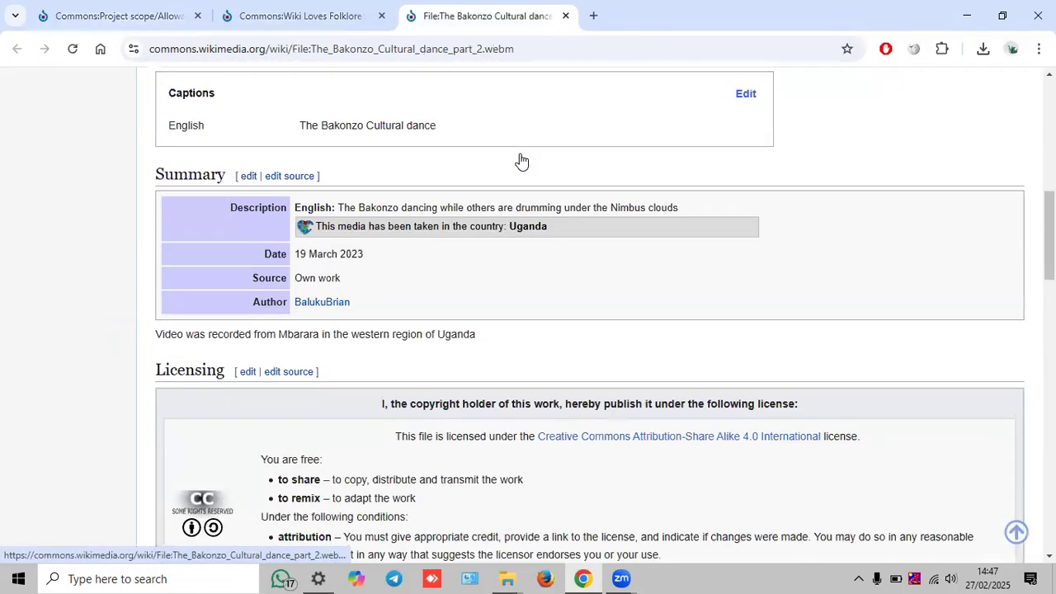
drag(337, 208, 591, 235)
click(598, 238)
drag(353, 226, 374, 227)
click(531, 229)
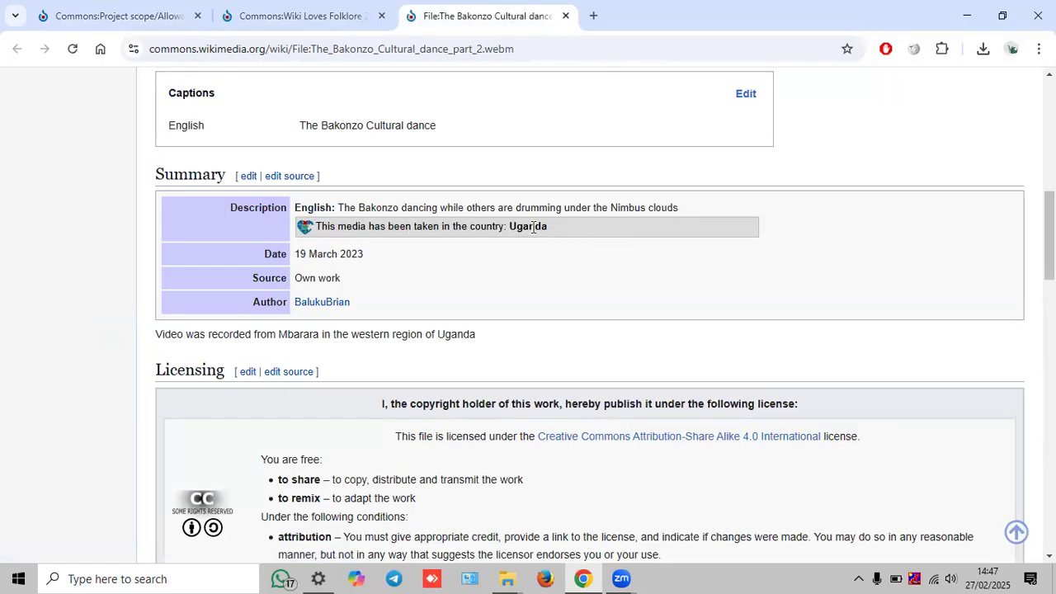
scroll(536, 224, down, 3)
scroll(462, 206, up, 2)
drag(382, 223, 268, 224)
click(506, 259)
- Review the video's licensing, usage on Commons, transcode status and usage on other wikis
scroll(506, 263, down, 5)
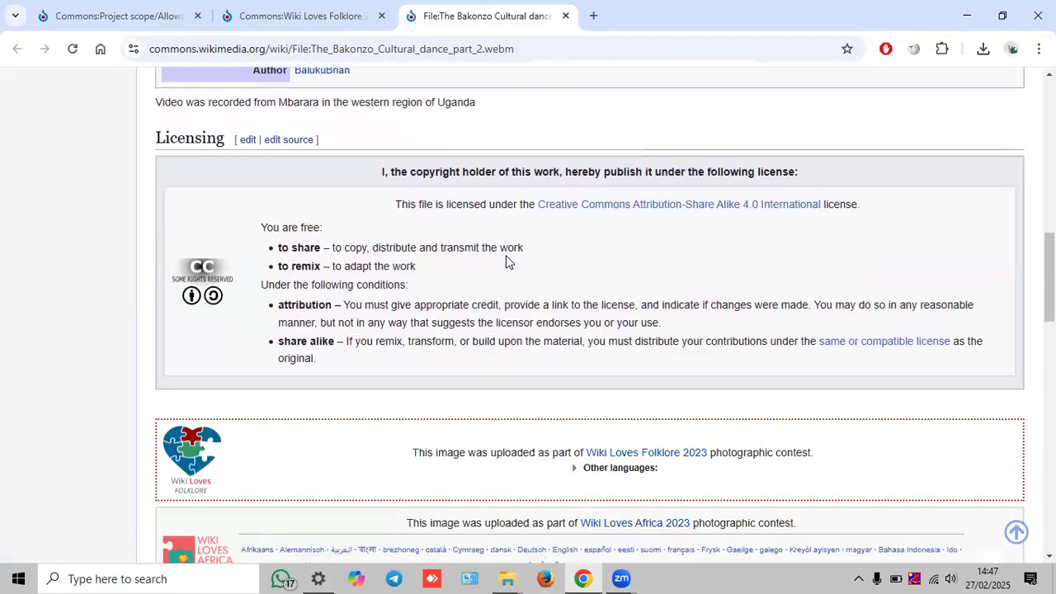
scroll(468, 250, down, 5)
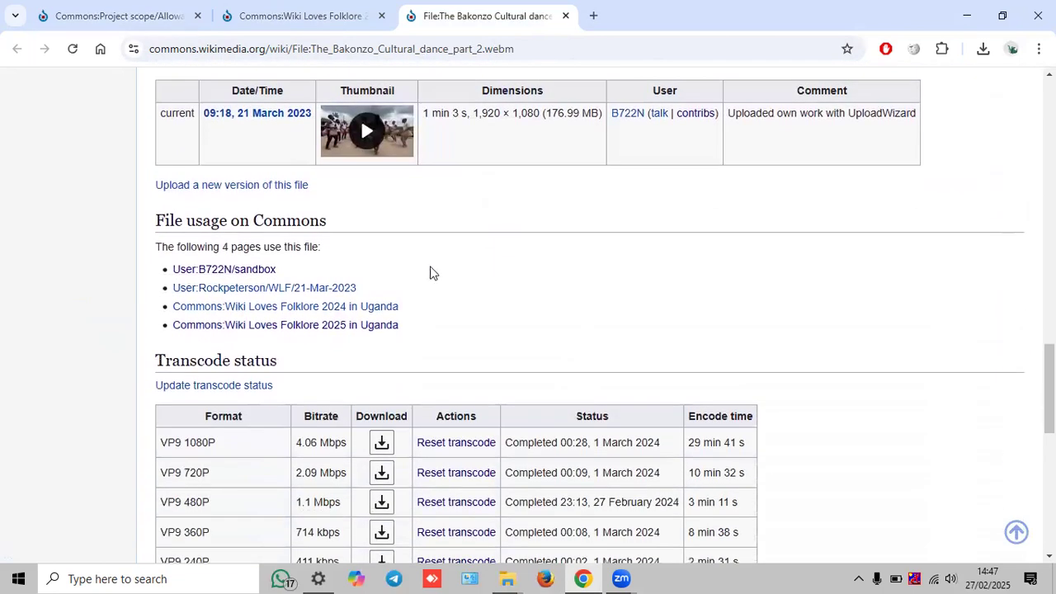
scroll(431, 271, down, 2)
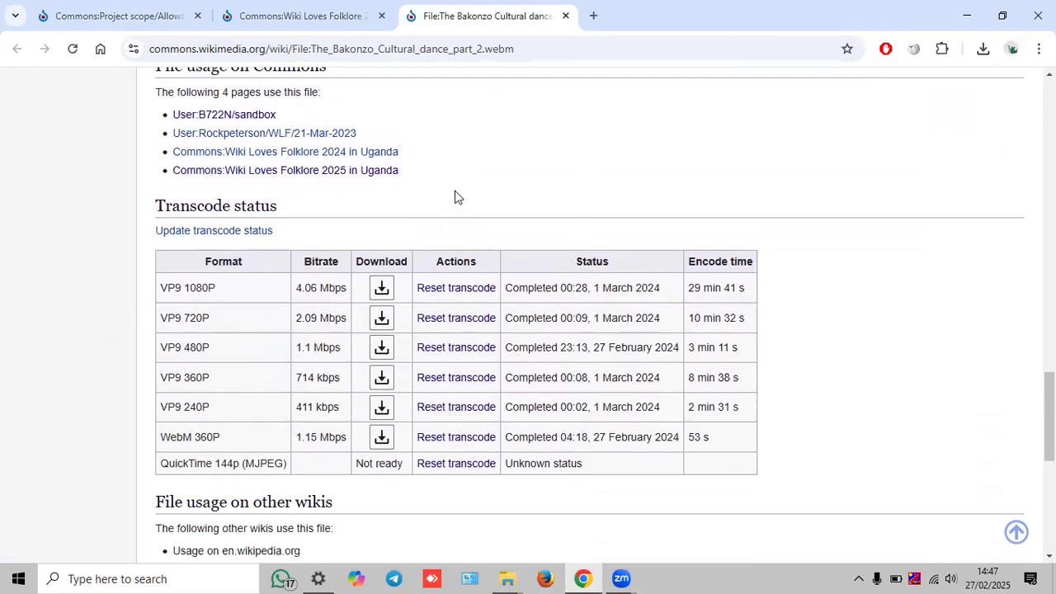
scroll(456, 198, down, 5)
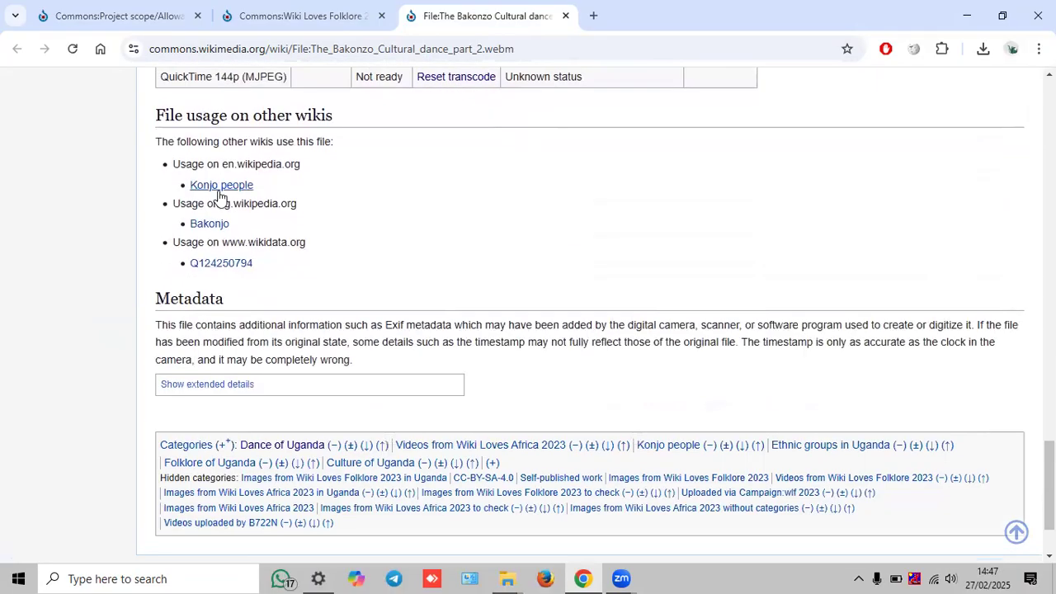
scroll(247, 190, down, 1)
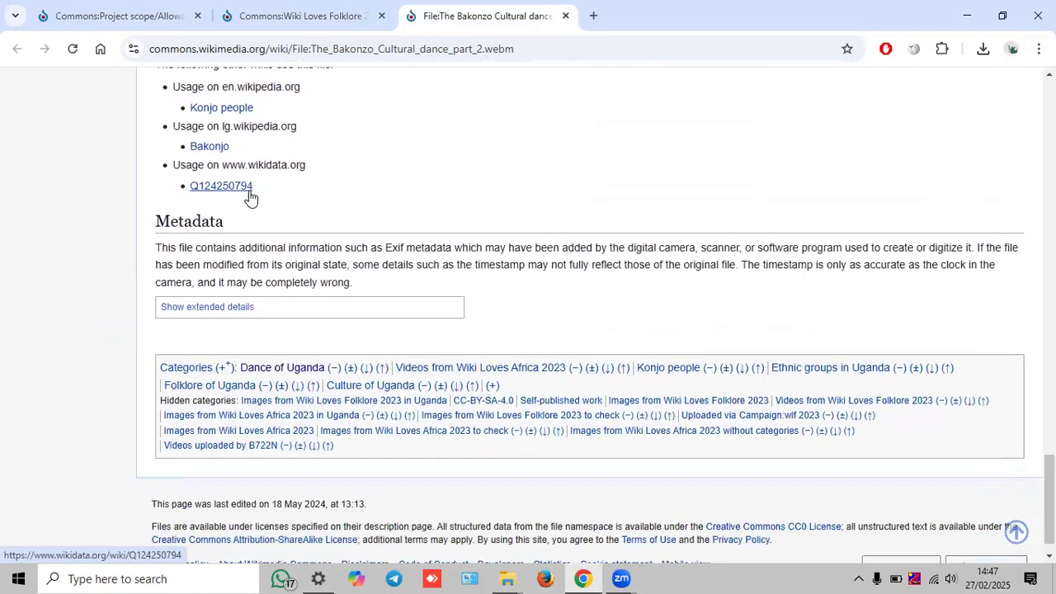
- Show the extended metadata details and examine the software used to produce the video, then return to the page's beginning
click(232, 308)
scroll(330, 271, down, 1)
drag(412, 276, 259, 242)
click(467, 241)
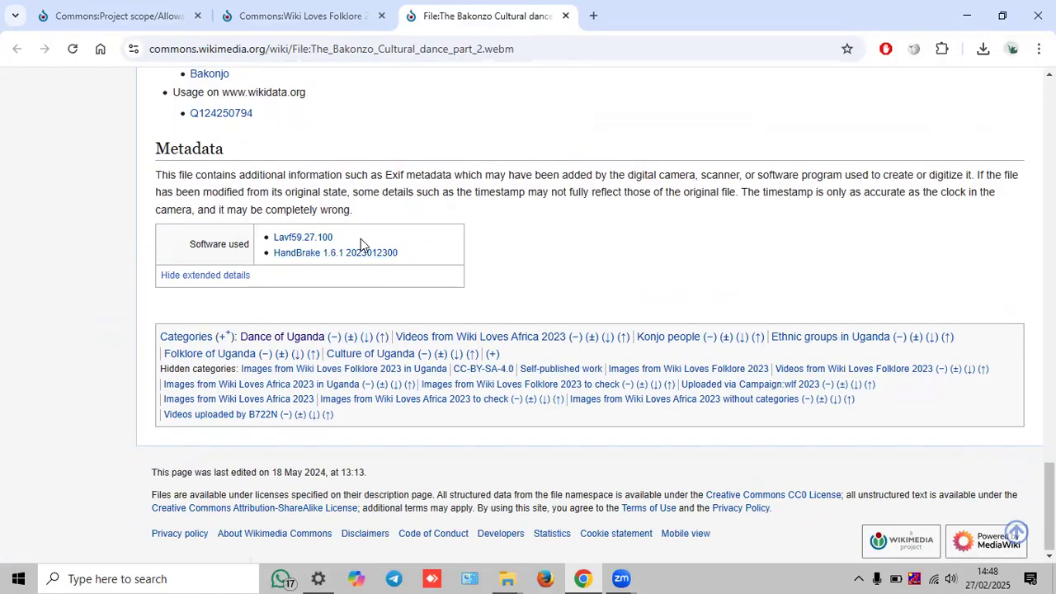
drag(354, 237, 272, 238)
click(536, 238)
scroll(582, 302, up, 20)
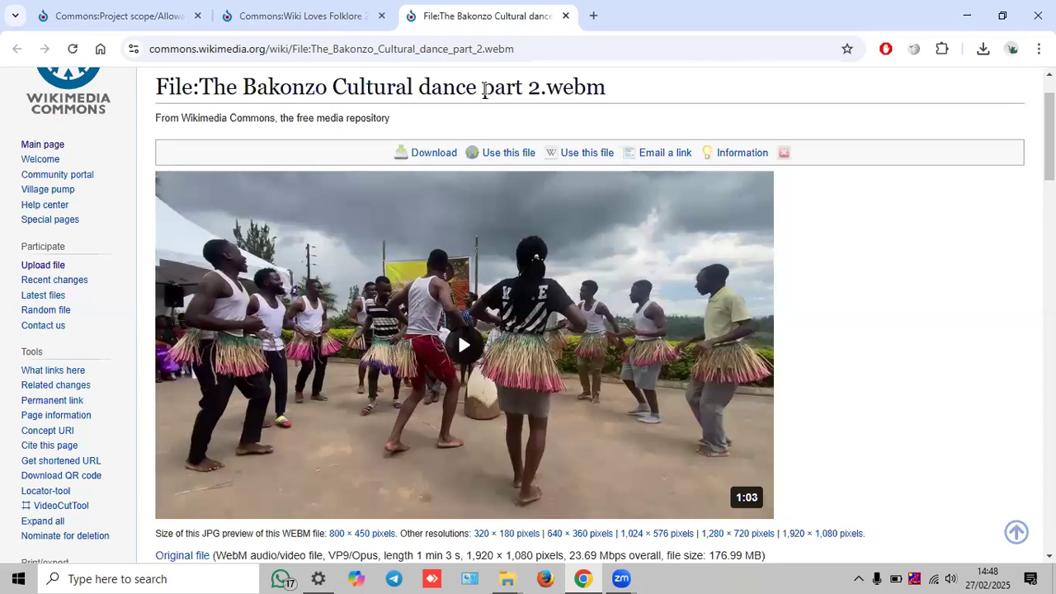
scroll(484, 88, up, 1)
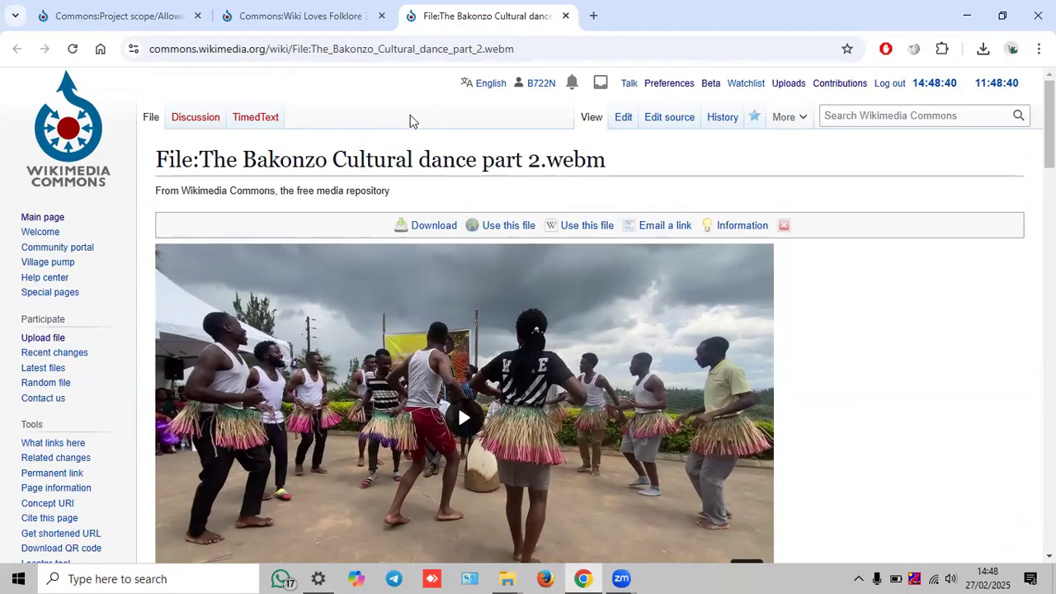
- Search Google for "ONLINE VIDEO CONVERTORS" in a new browser tab
click(594, 18)
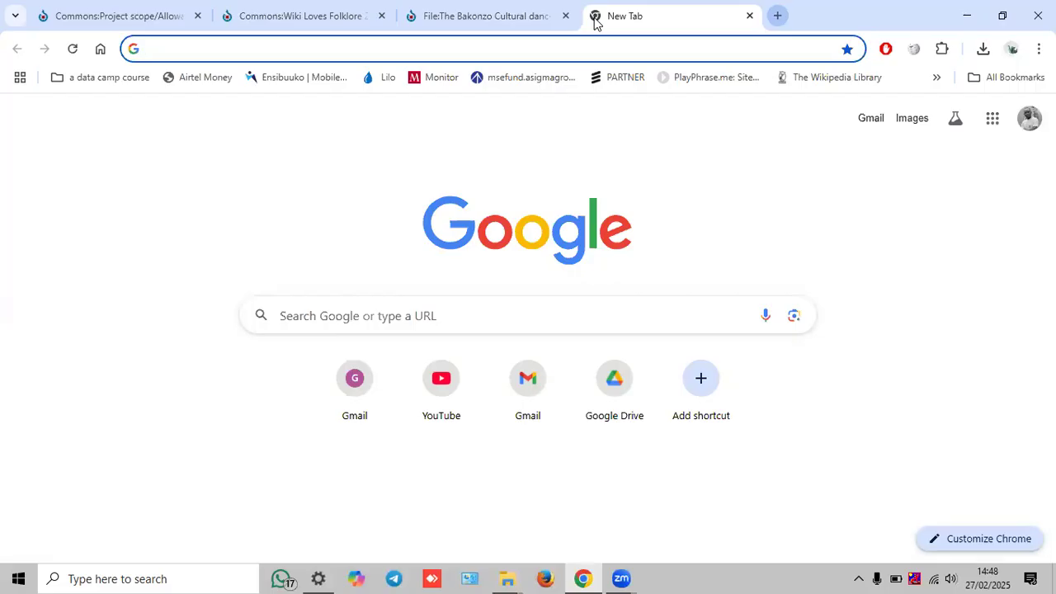
click(185, 186)
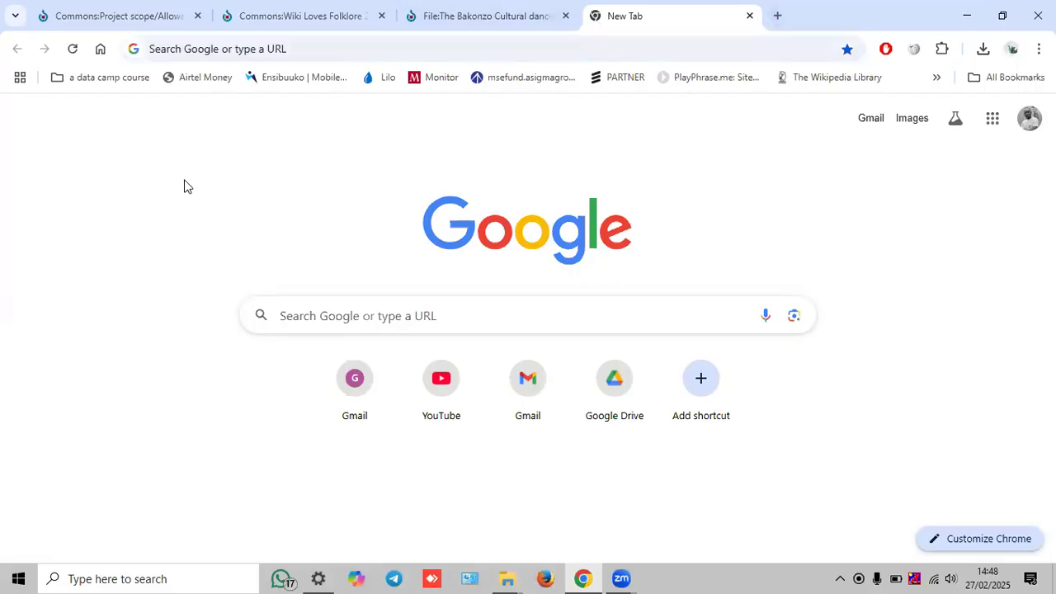
click(294, 55)
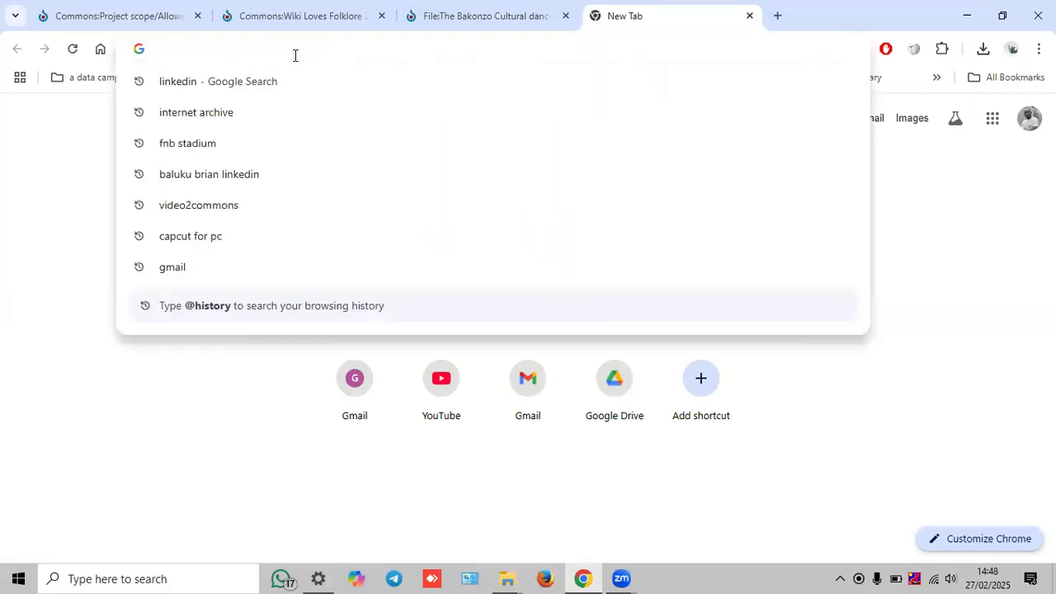
text(online )
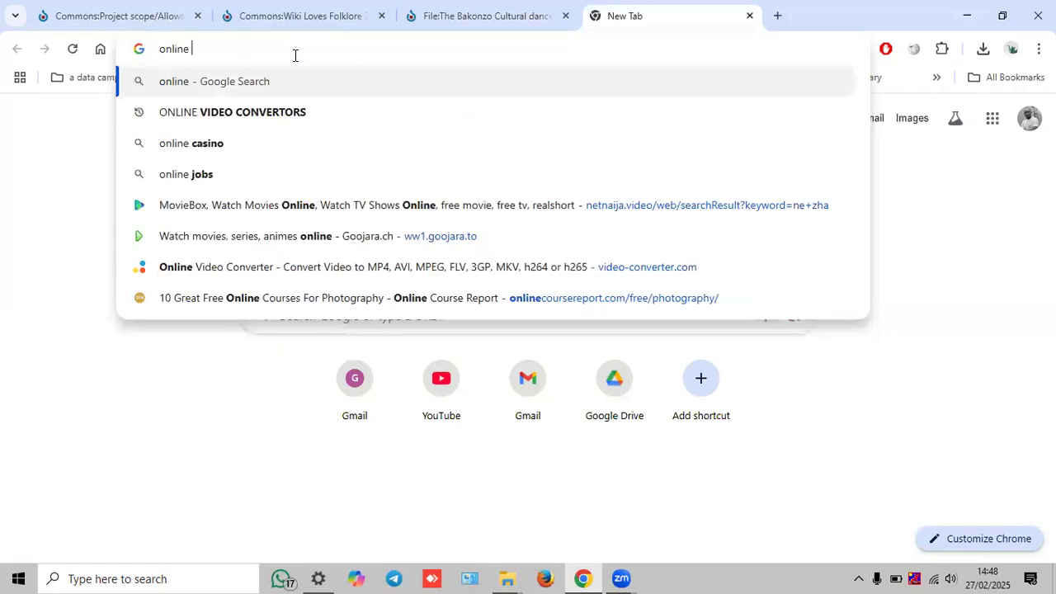
text(video)
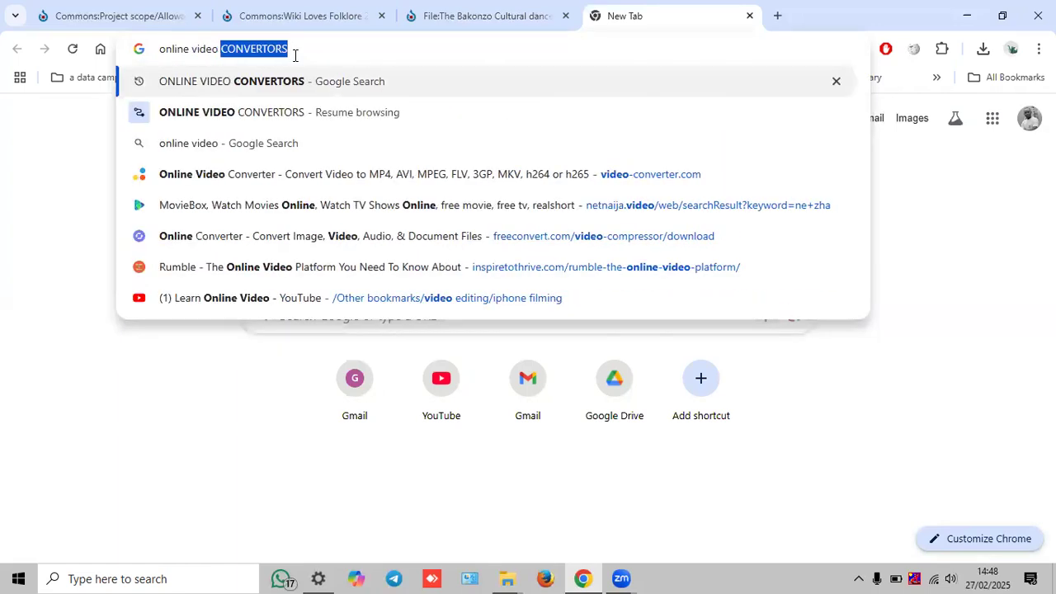
key(Return)
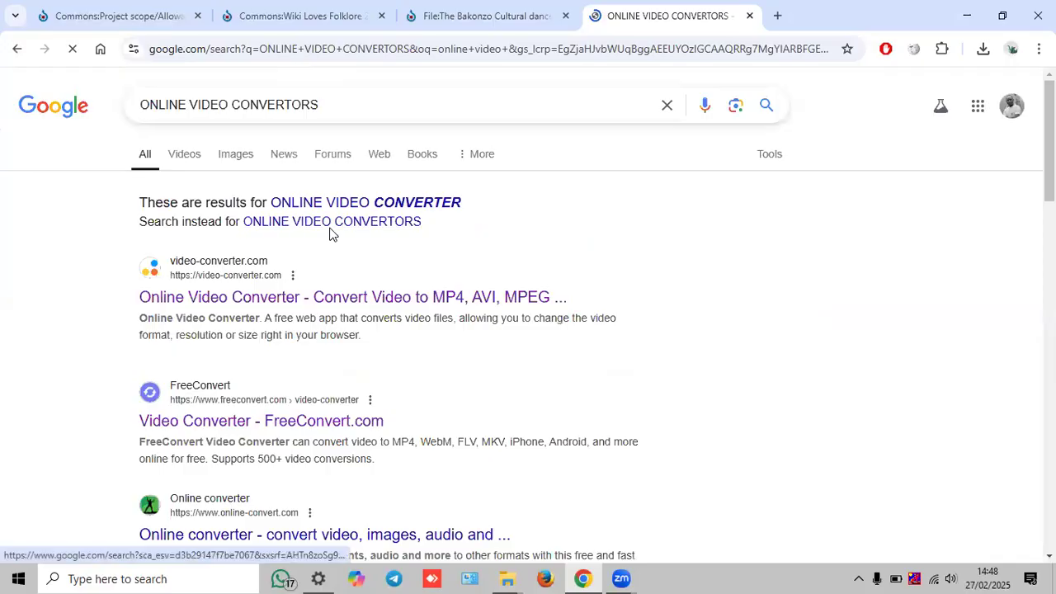
- Open the video-converter.com and FreeConvert video converter results in separate new tabs
scroll(330, 231, down, 1)
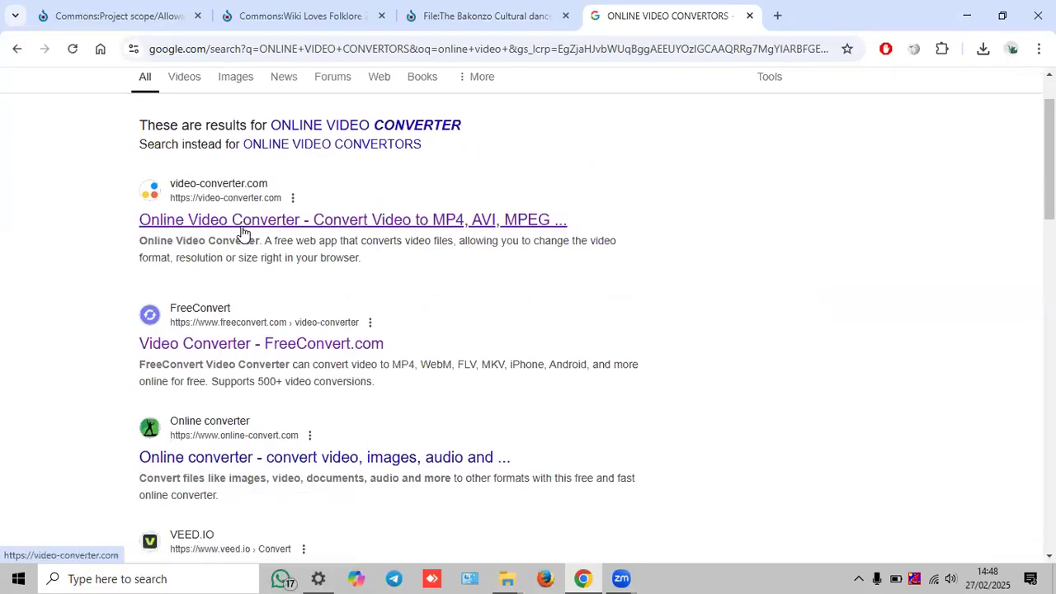
right_click(238, 226)
click(320, 247)
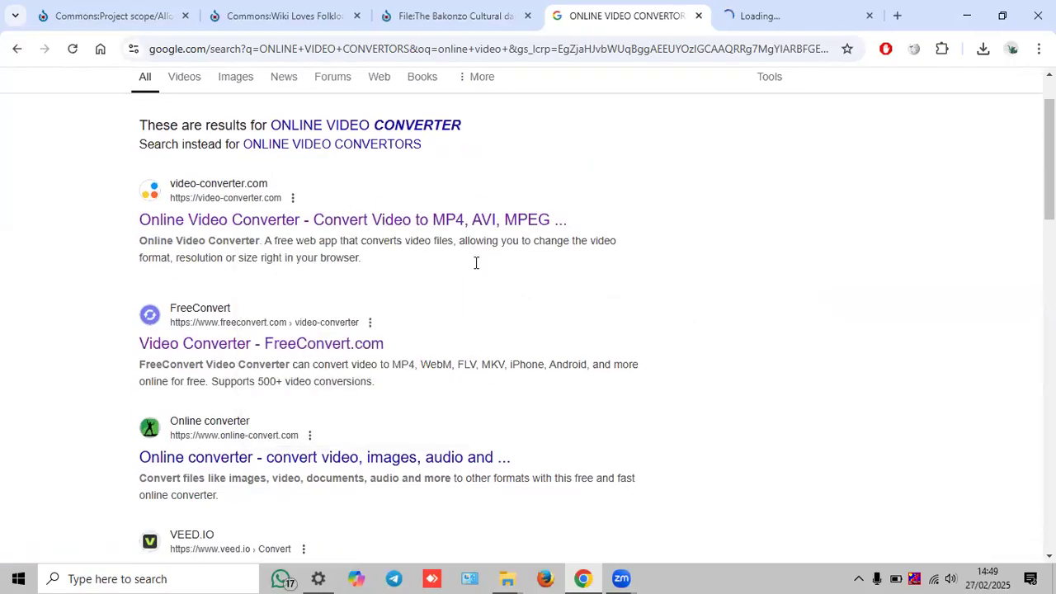
right_click(274, 355)
click(377, 371)
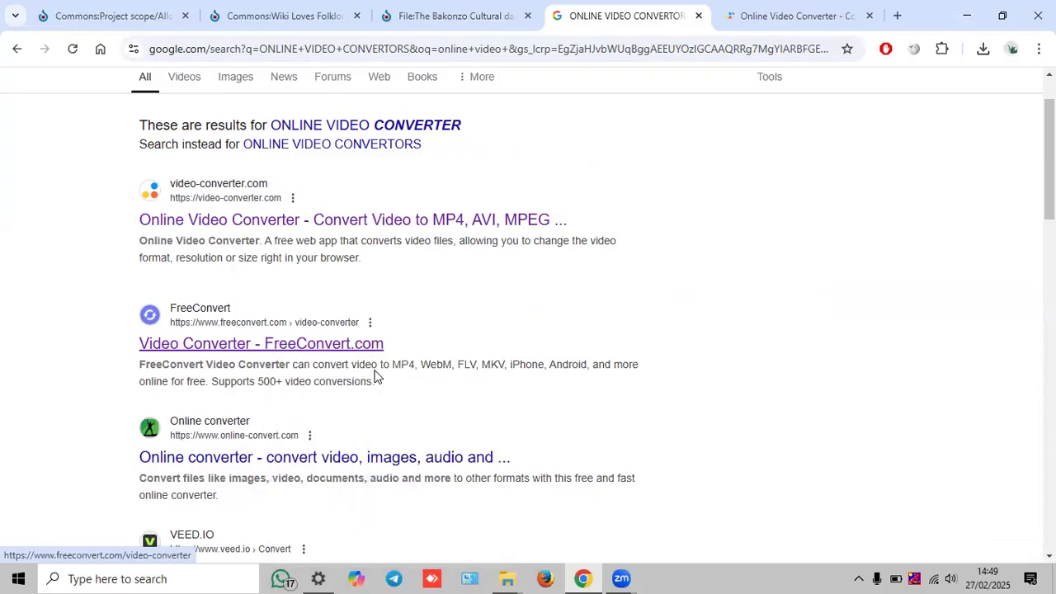
- Switch to the video-converter.com page and look over its conversion stages
click(672, 19)
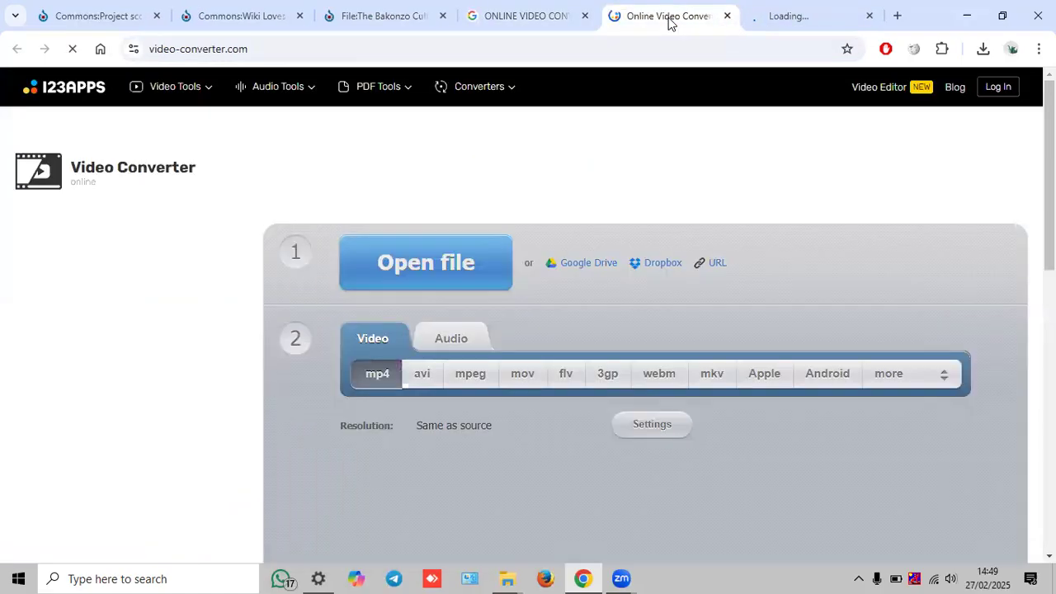
scroll(396, 247, down, 2)
scroll(395, 248, up, 2)
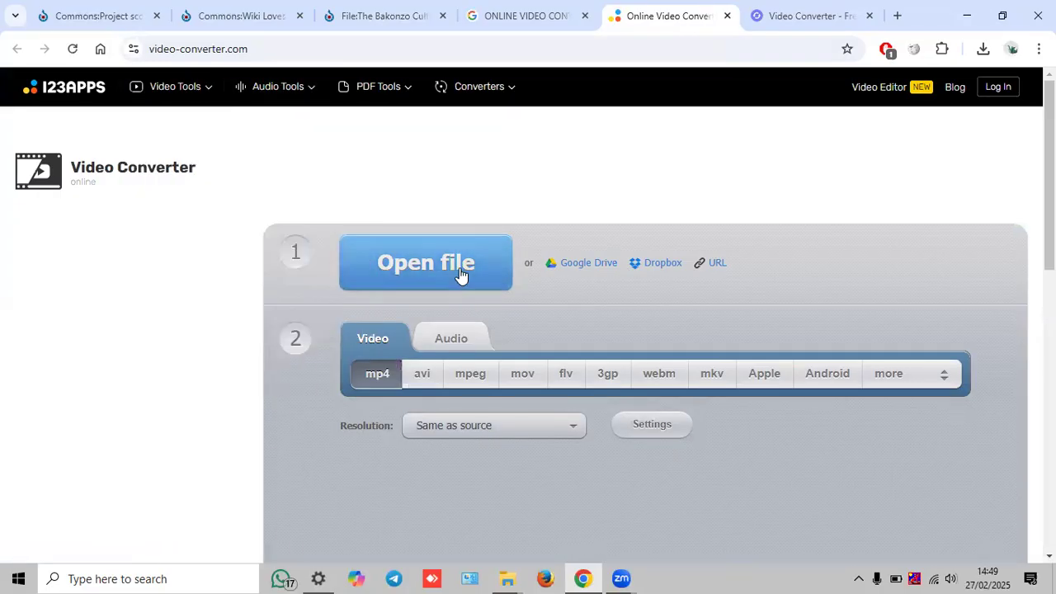
- Start uploading the FNB Stadium MOV file from the Video to commons Convertor folder, then cancel the upload
click(410, 233)
double_click(312, 160)
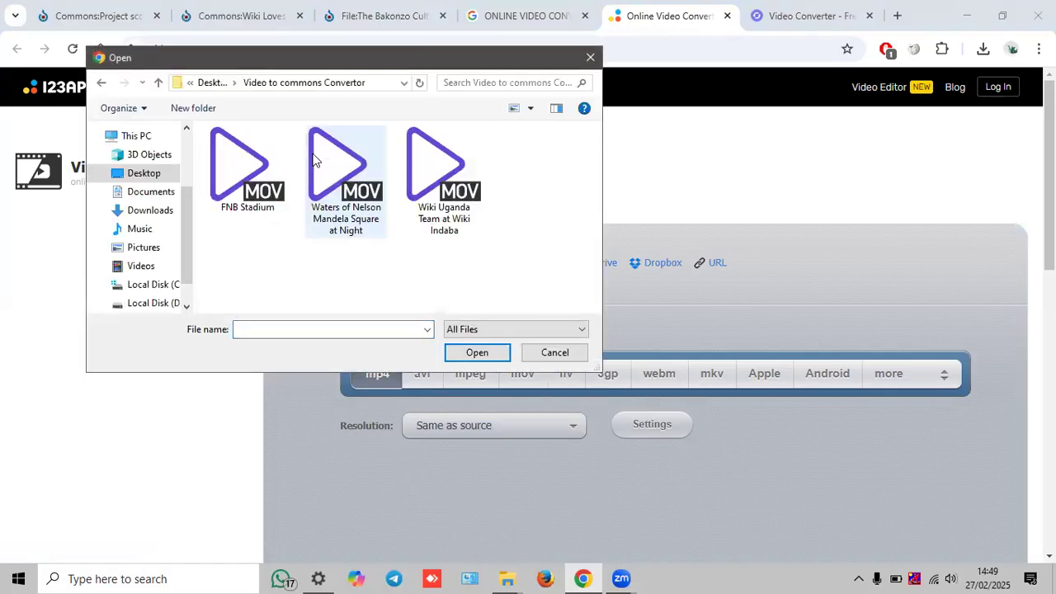
click(252, 202)
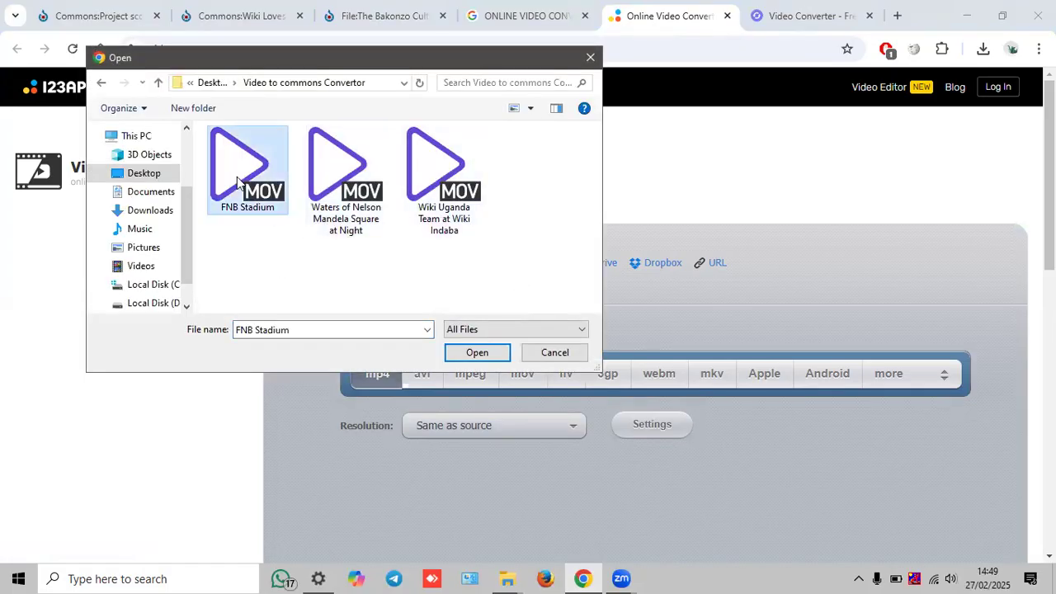
click(477, 352)
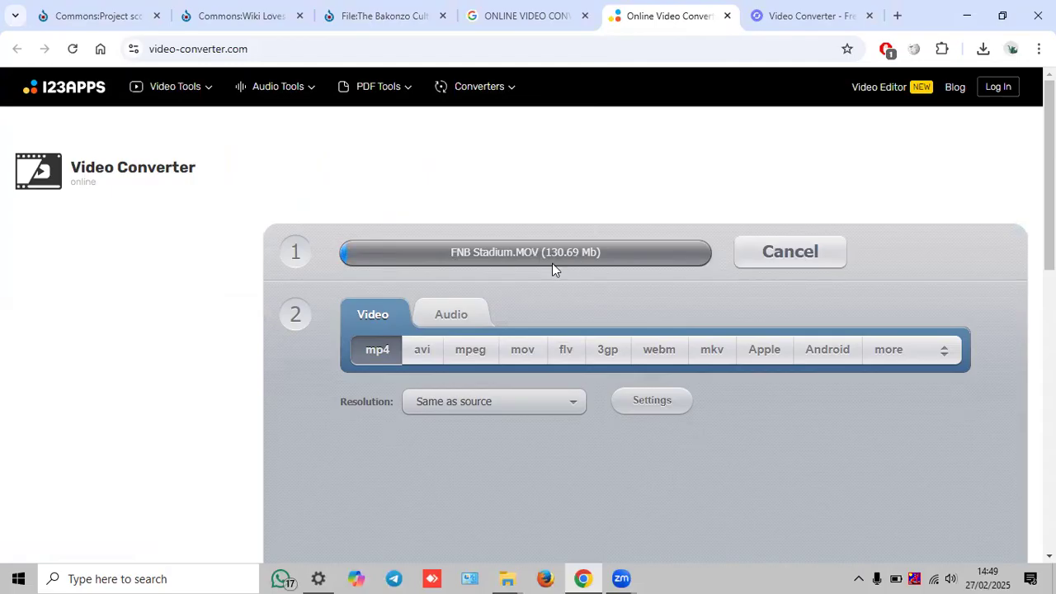
click(792, 262)
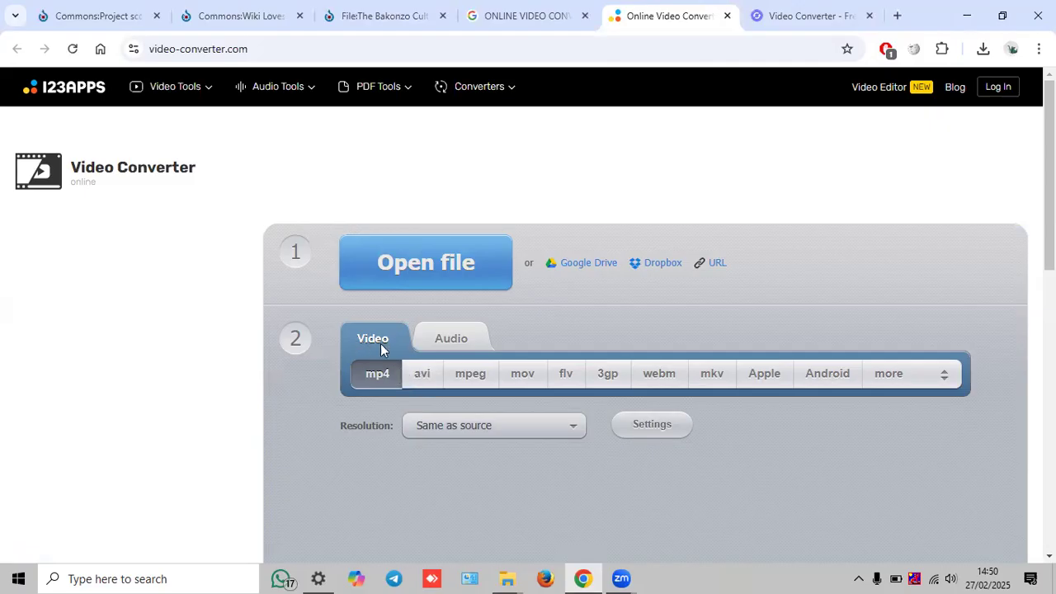
- Set the converter's output to ogg audio with the Best quality of 256 kbps
click(454, 337)
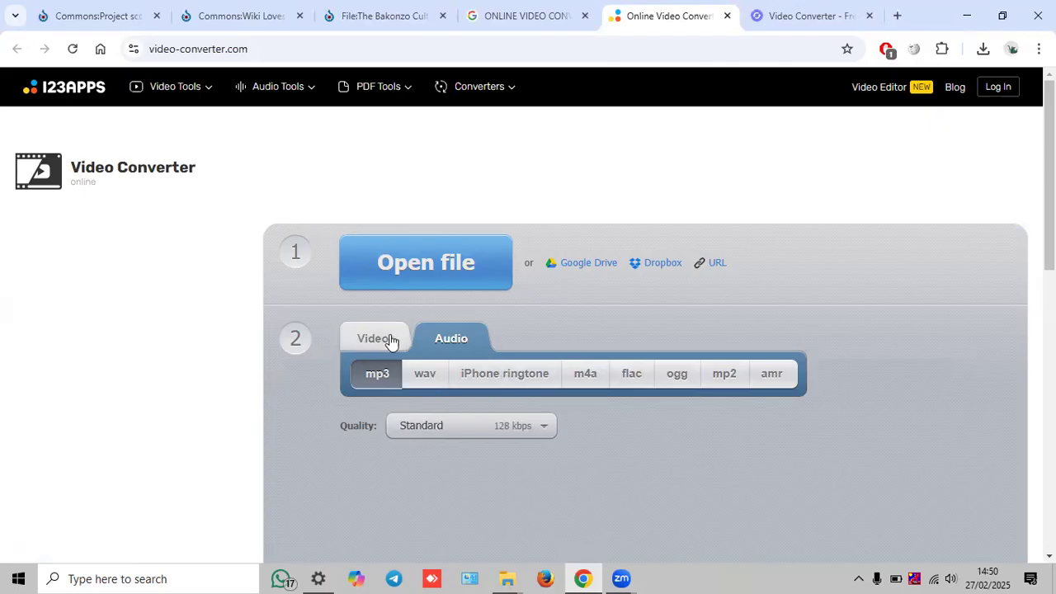
click(675, 380)
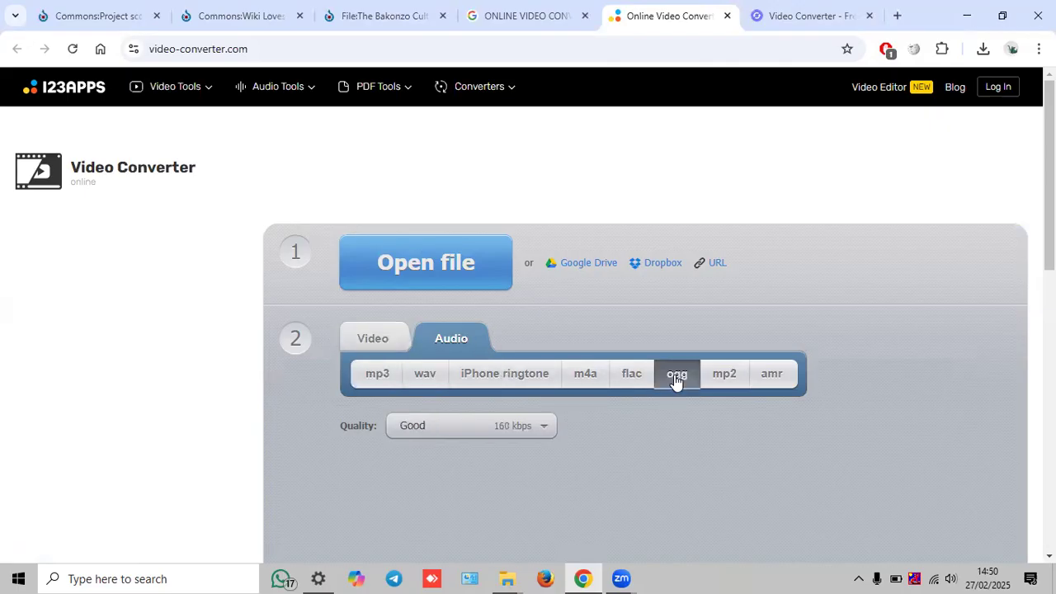
scroll(676, 379, down, 1)
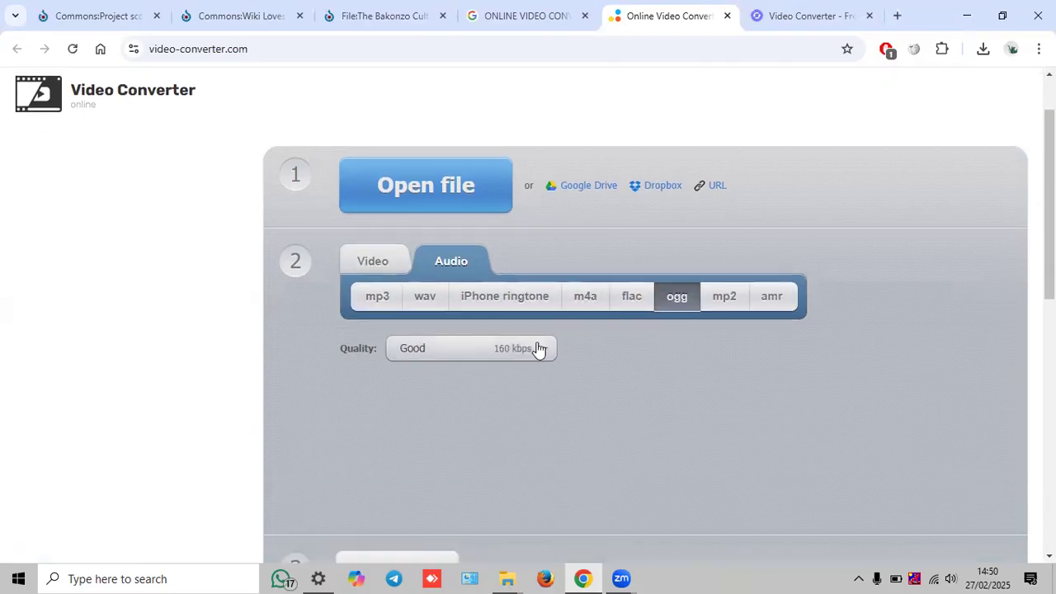
click(481, 360)
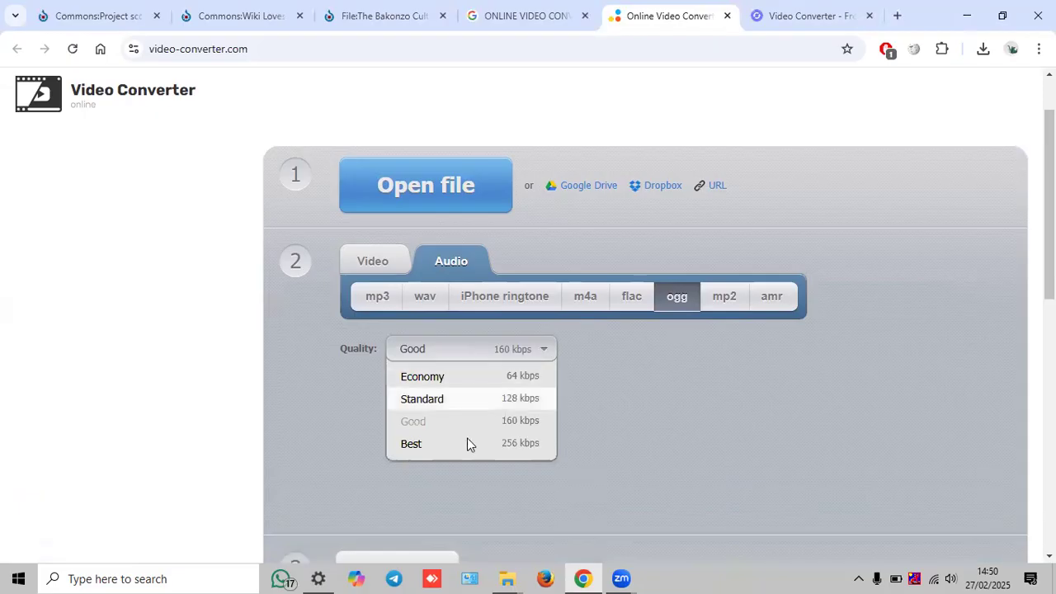
click(472, 442)
click(459, 352)
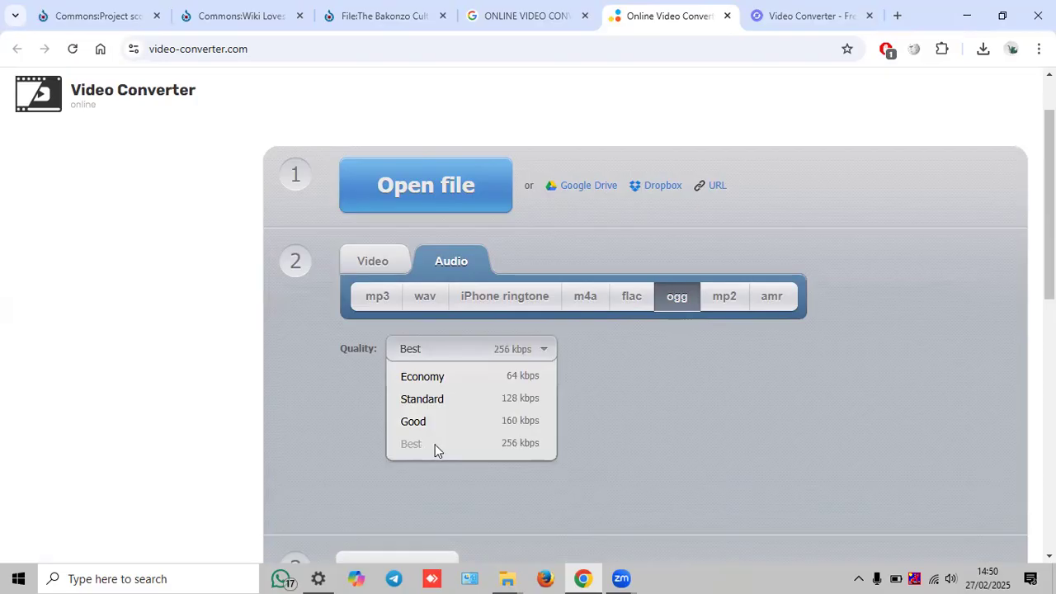
click(574, 430)
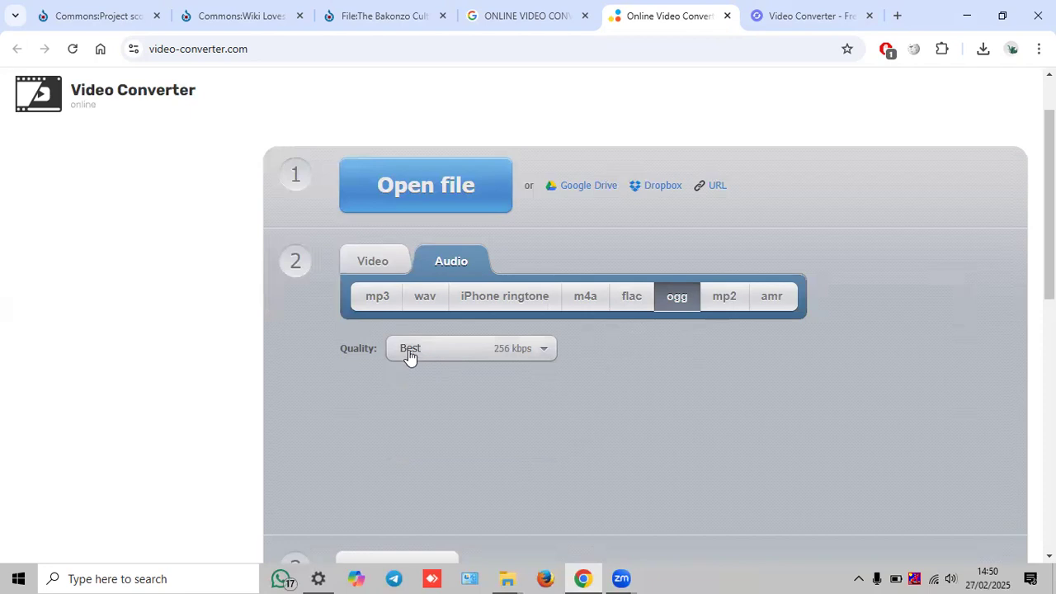
- Return to the video output formats and choose webm
click(381, 261)
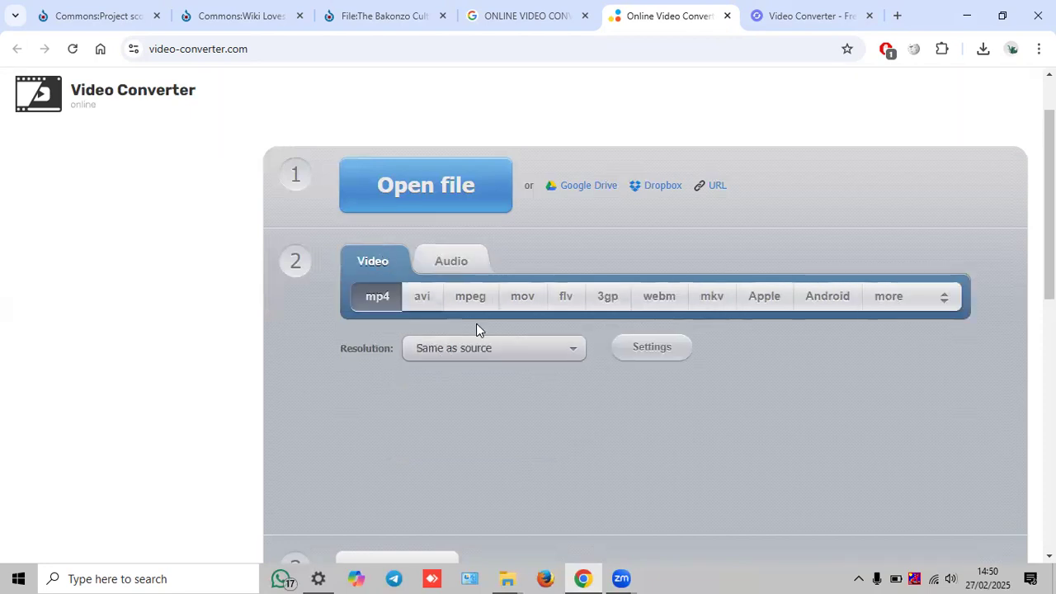
click(660, 305)
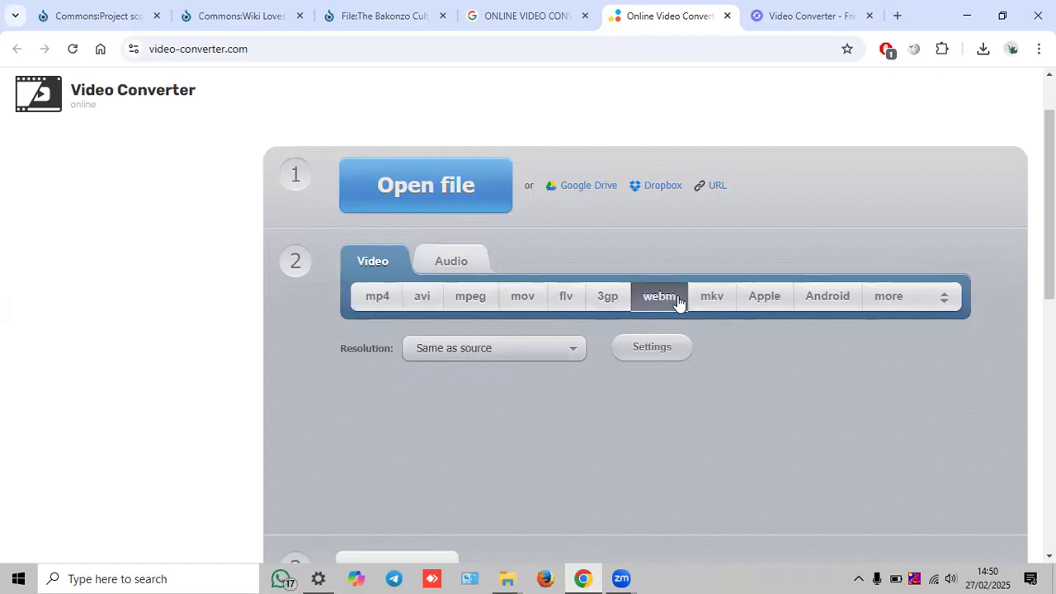
- Circle the webm format with the screen annotation pen, then erase the mark
click(16, 577)
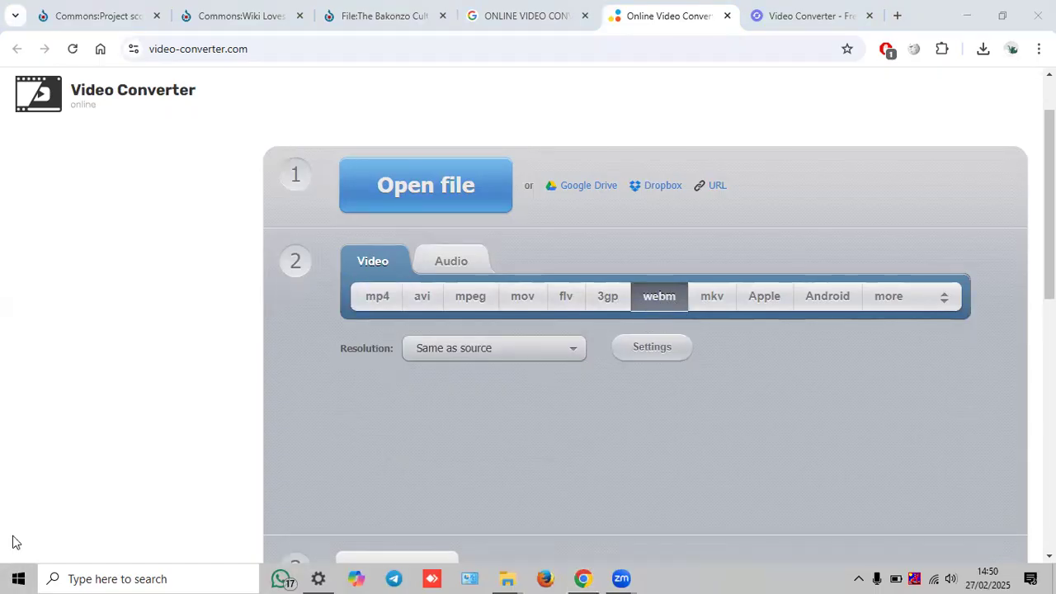
mouse_move(646, 249)
mouse_down()
mouse_move(627, 273)
mouse_move(676, 323)
mouse_move(668, 264)
mouse_move(653, 247)
mouse_up()
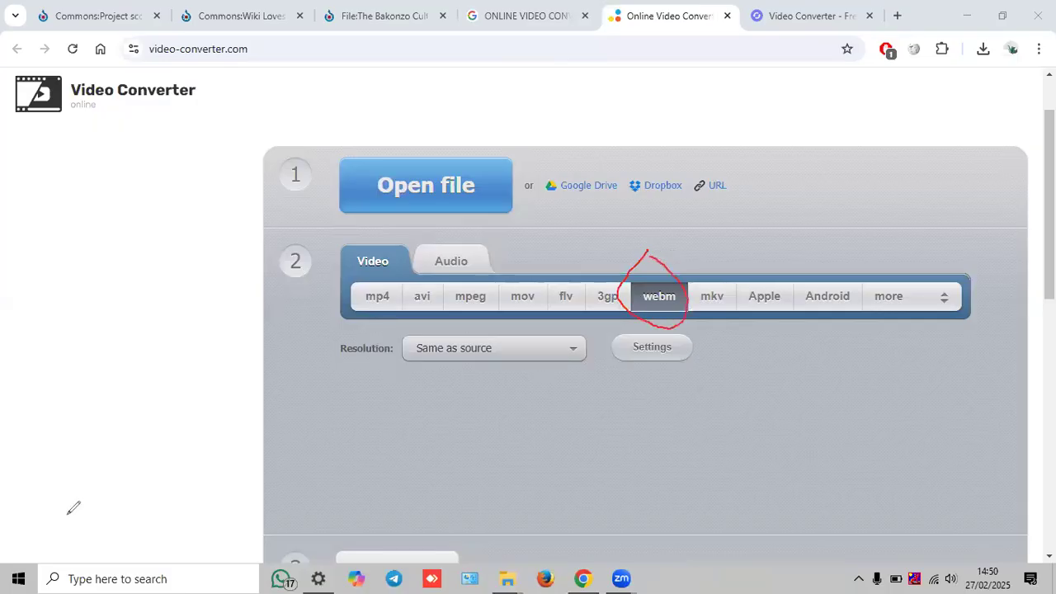
click(20, 553)
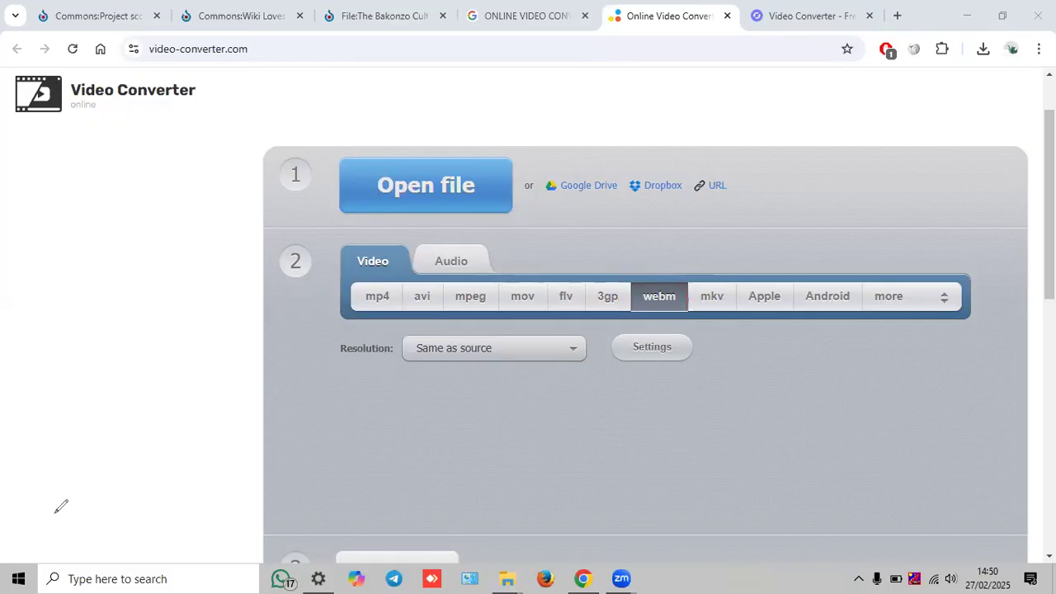
click(55, 513)
click(538, 386)
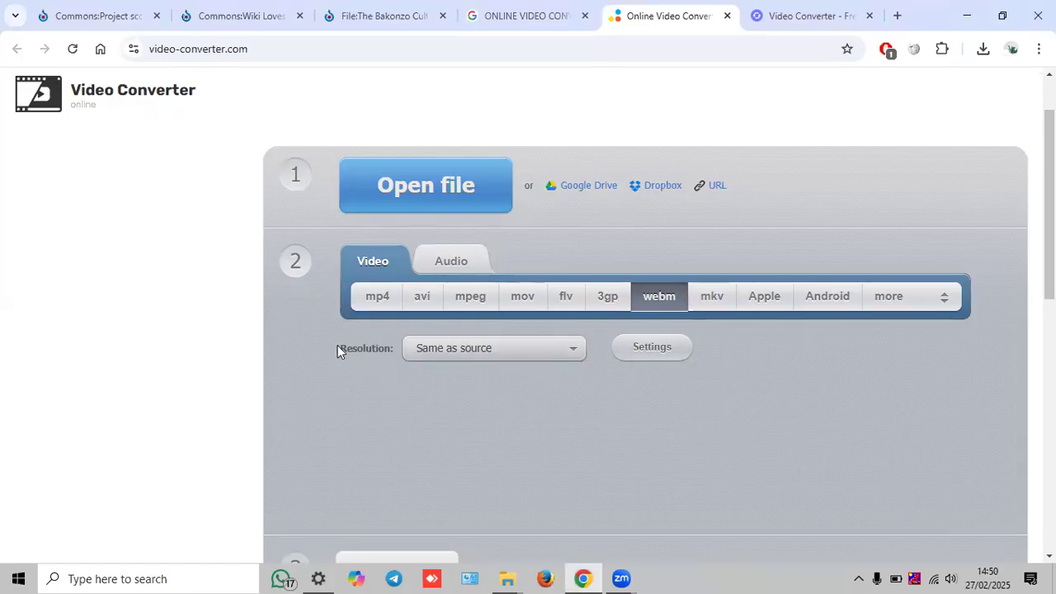
- Set the output video resolution to HD 1080p (1920x1080)
click(573, 348)
scroll(530, 380, down, 2)
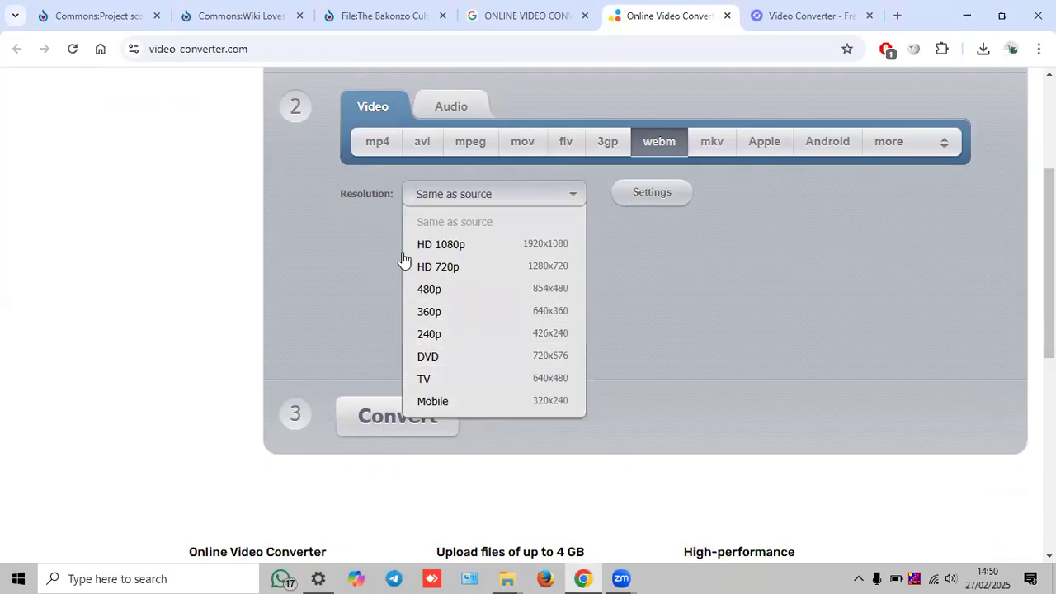
click(462, 244)
click(492, 204)
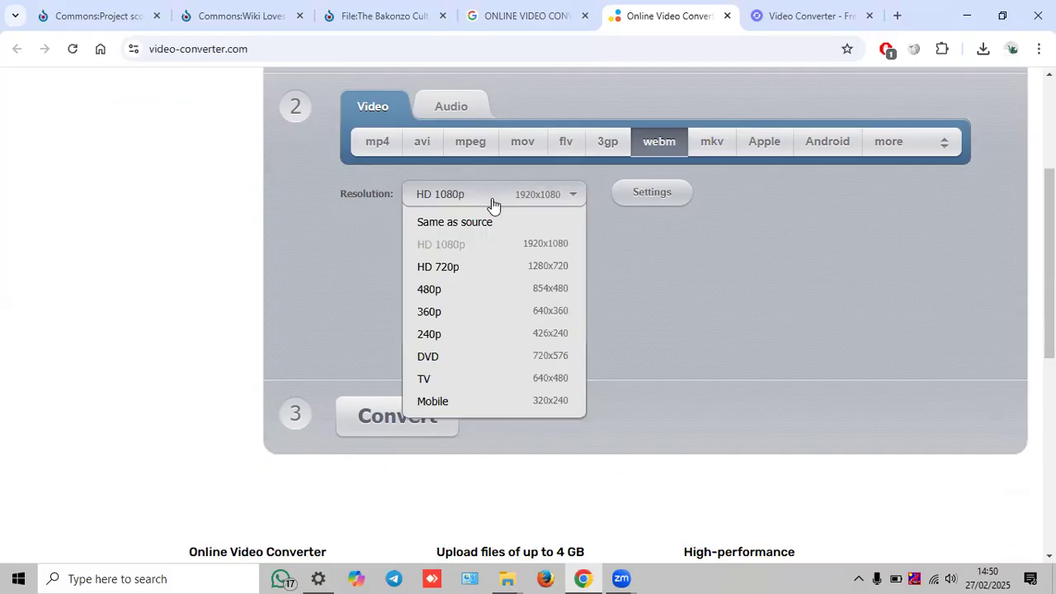
click(493, 205)
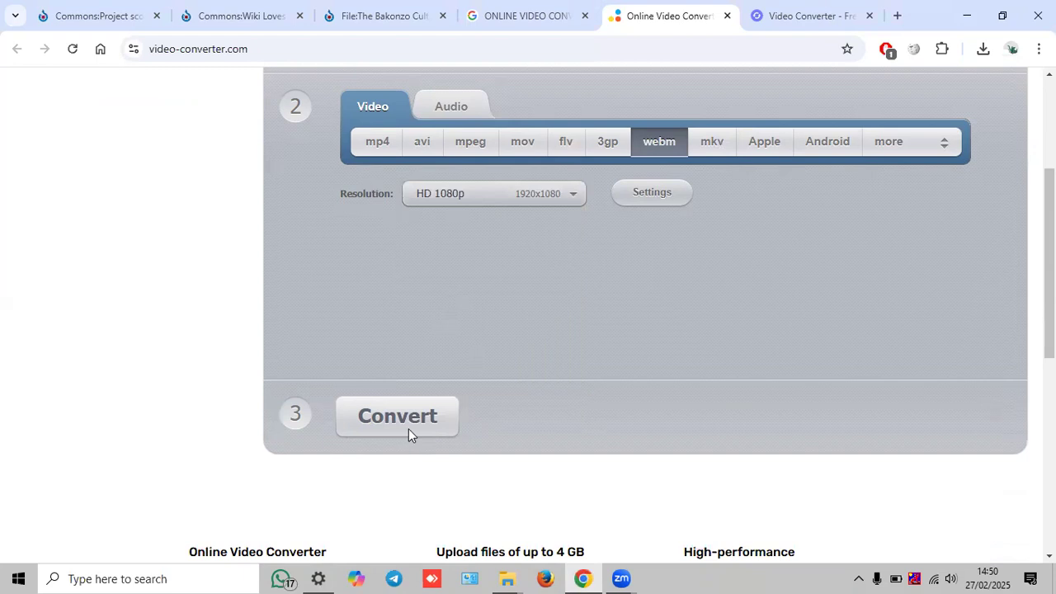
- Show the conversion settings and choose the VP9 video codec and Vorbis audio codec, with audio included
scroll(410, 402, up, 1)
scroll(462, 414, down, 3)
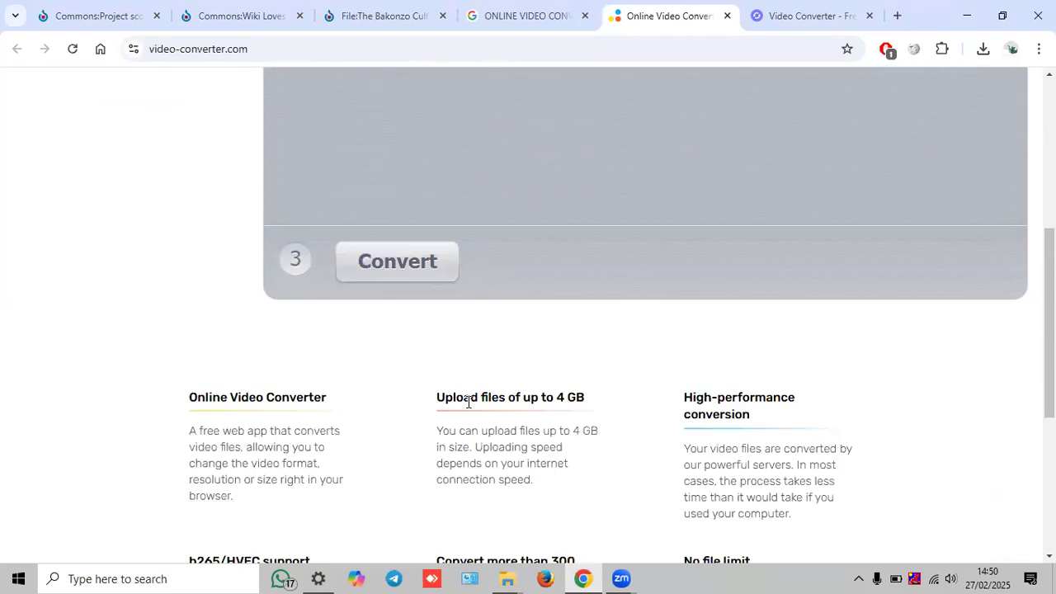
scroll(461, 262, up, 4)
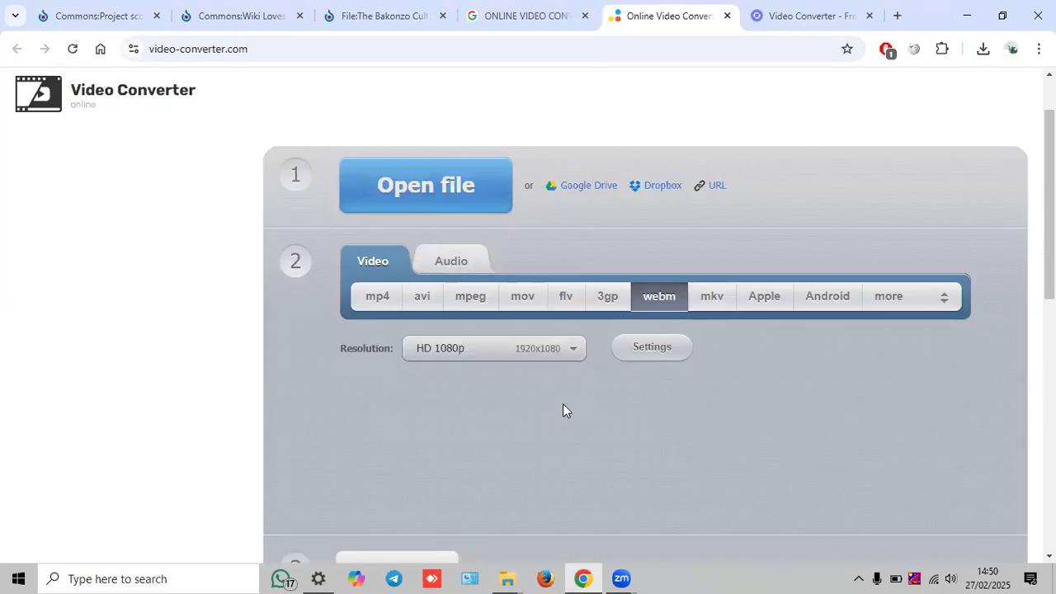
scroll(562, 403, down, 4)
scroll(565, 354, up, 2)
scroll(554, 326, up, 1)
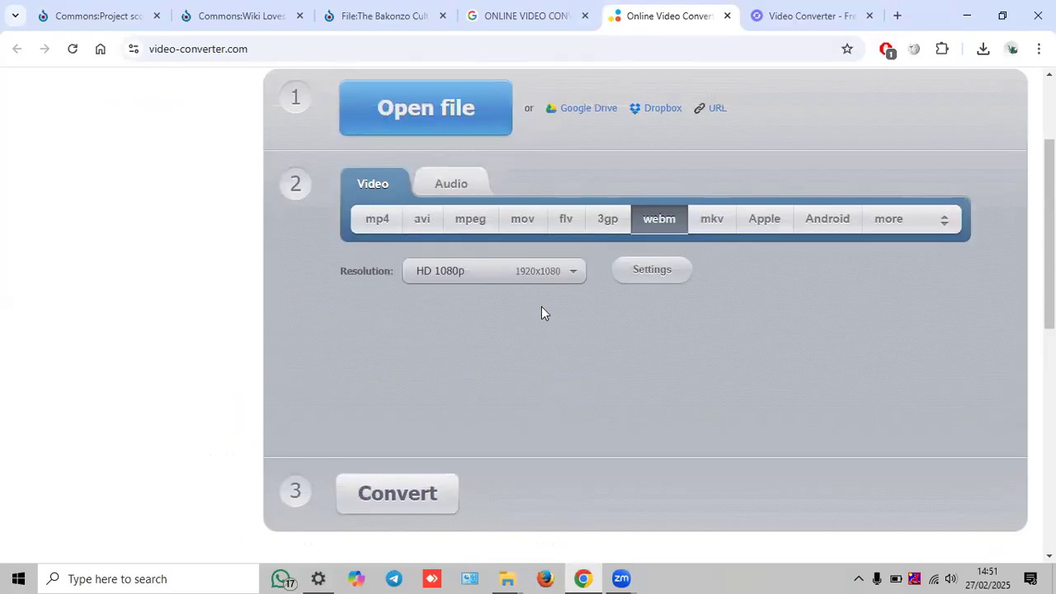
click(640, 277)
click(393, 323)
click(385, 357)
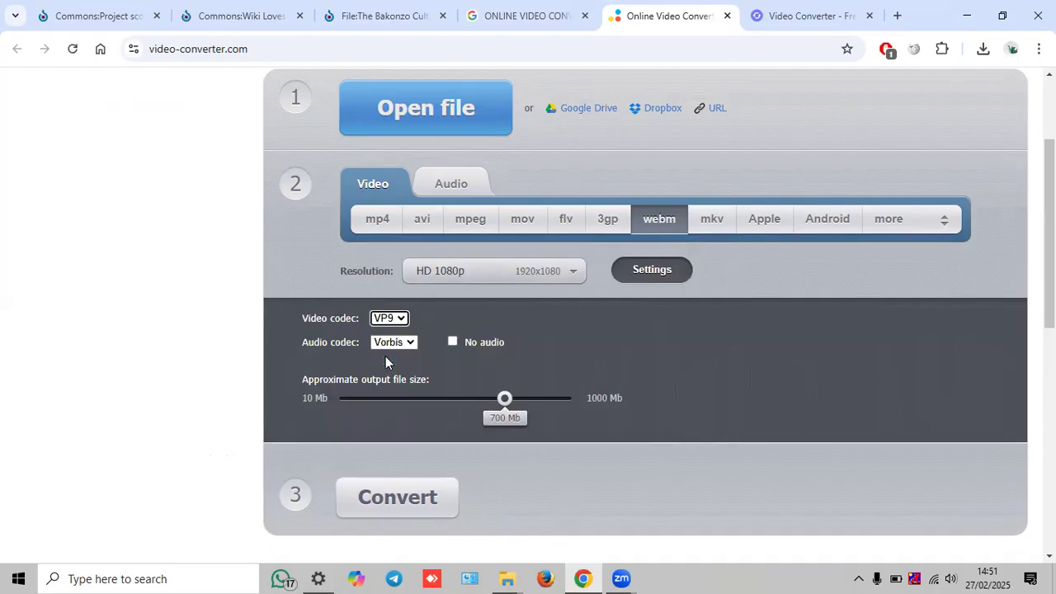
click(450, 311)
click(404, 343)
click(452, 342)
click(452, 343)
- Review the converter's feature descriptions, covering upload size, number of files allowed and cost
scroll(451, 343, up, 2)
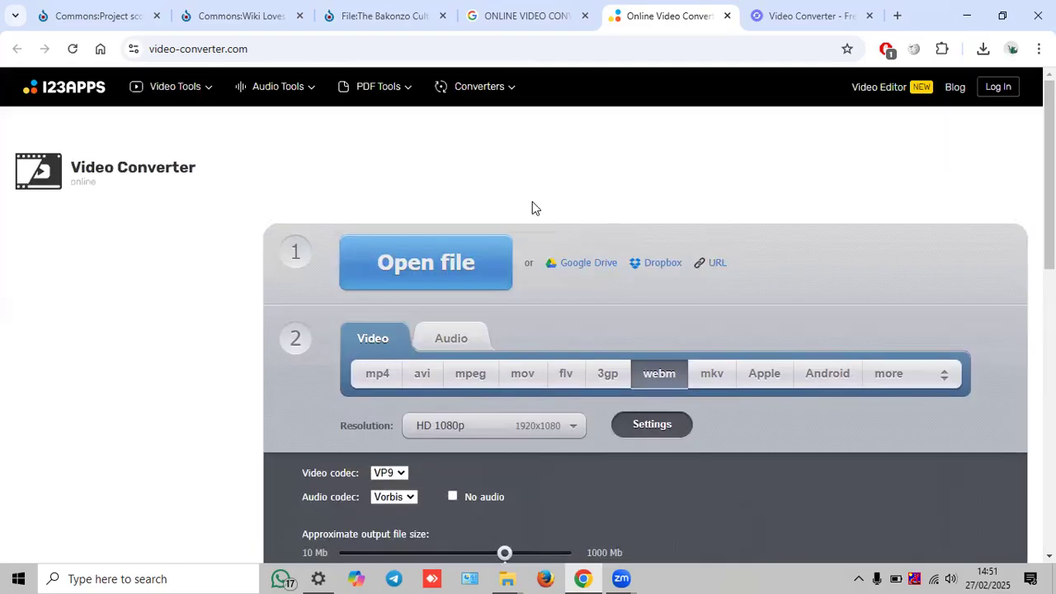
scroll(617, 242, down, 5)
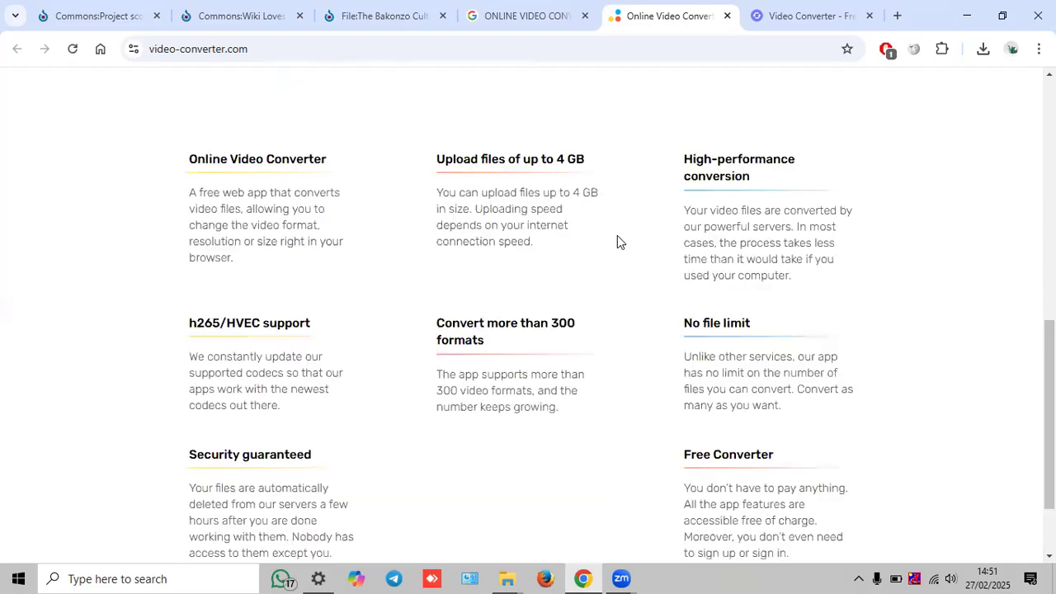
scroll(617, 242, up, 1)
drag(429, 275, 567, 239)
scroll(612, 244, down, 2)
drag(676, 299, 687, 334)
click(812, 375)
click(764, 358)
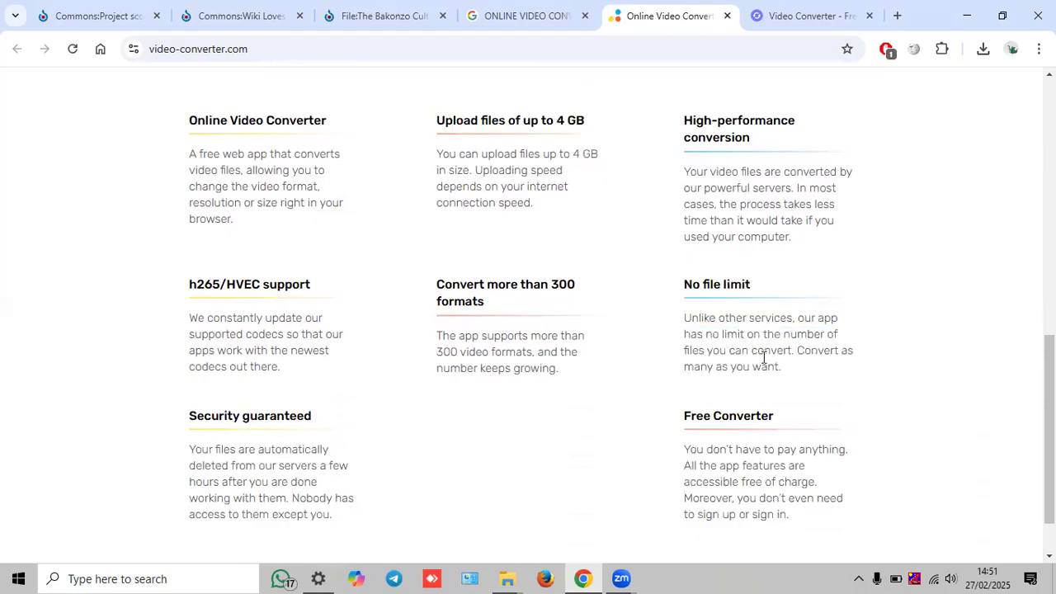
drag(783, 375, 677, 294)
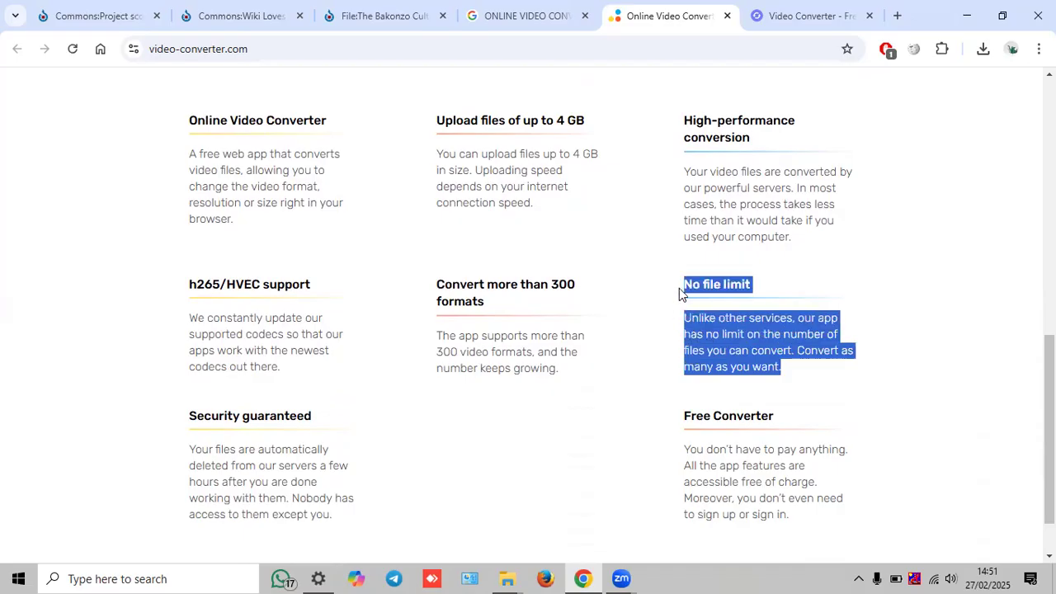
click(707, 323)
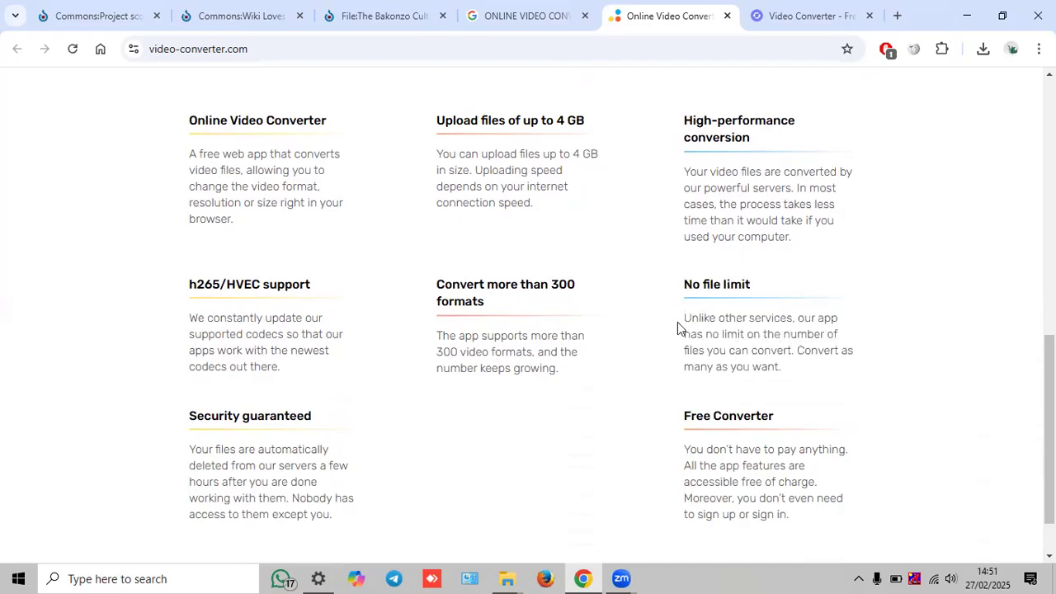
drag(677, 324, 803, 368)
scroll(802, 368, down, 1)
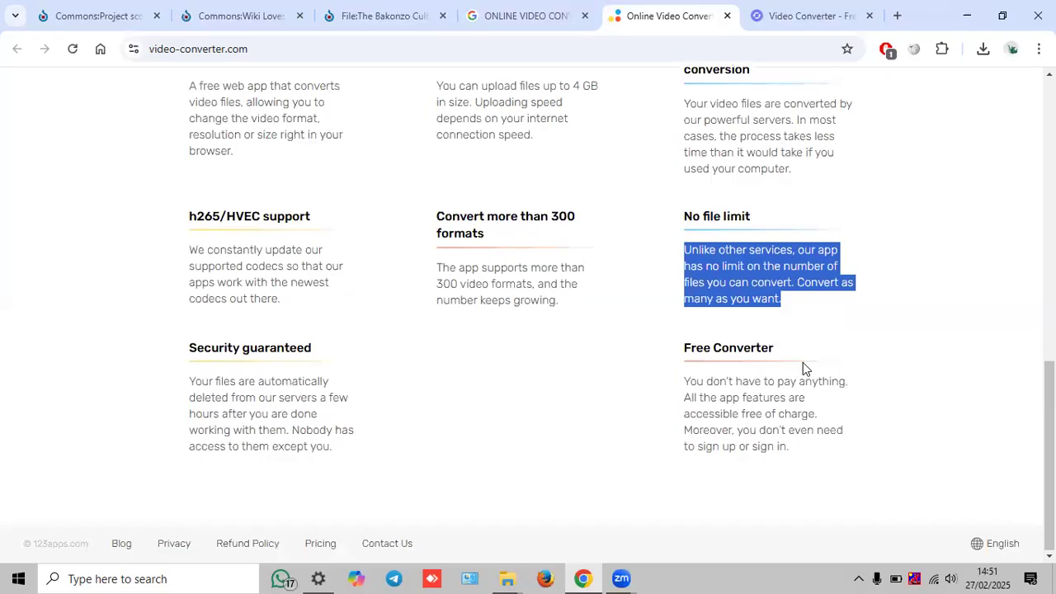
drag(672, 382, 819, 447)
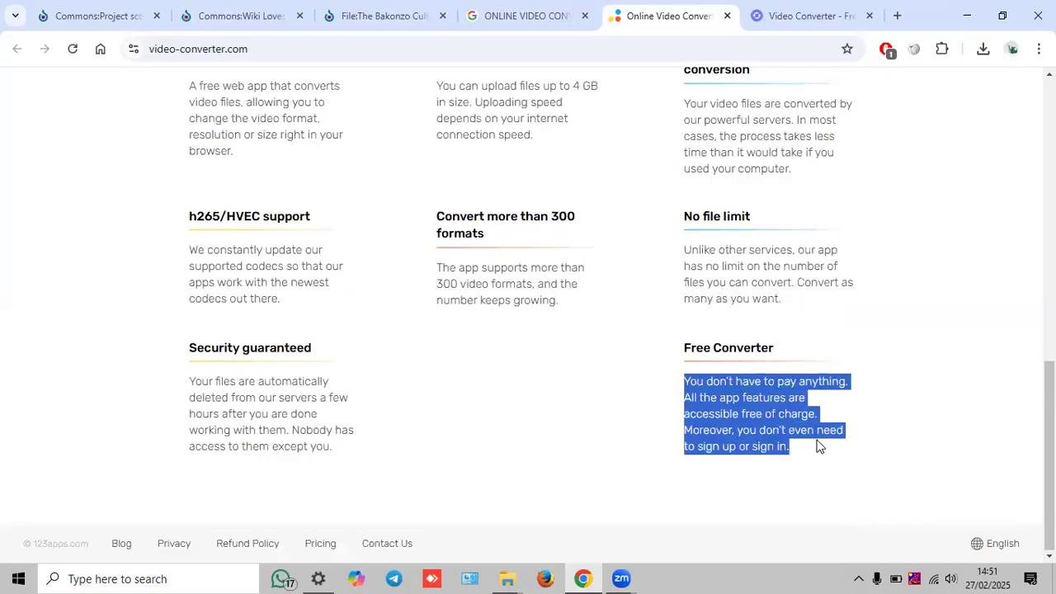
- Remove the uploaded FNB Stadium.MOV file from the converter
scroll(649, 294, up, 10)
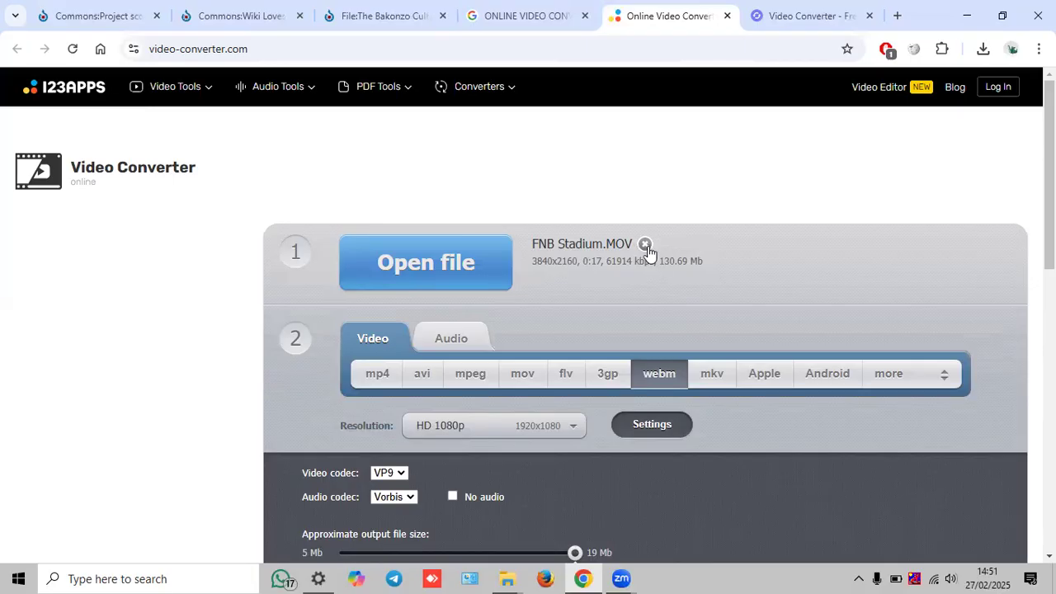
click(644, 245)
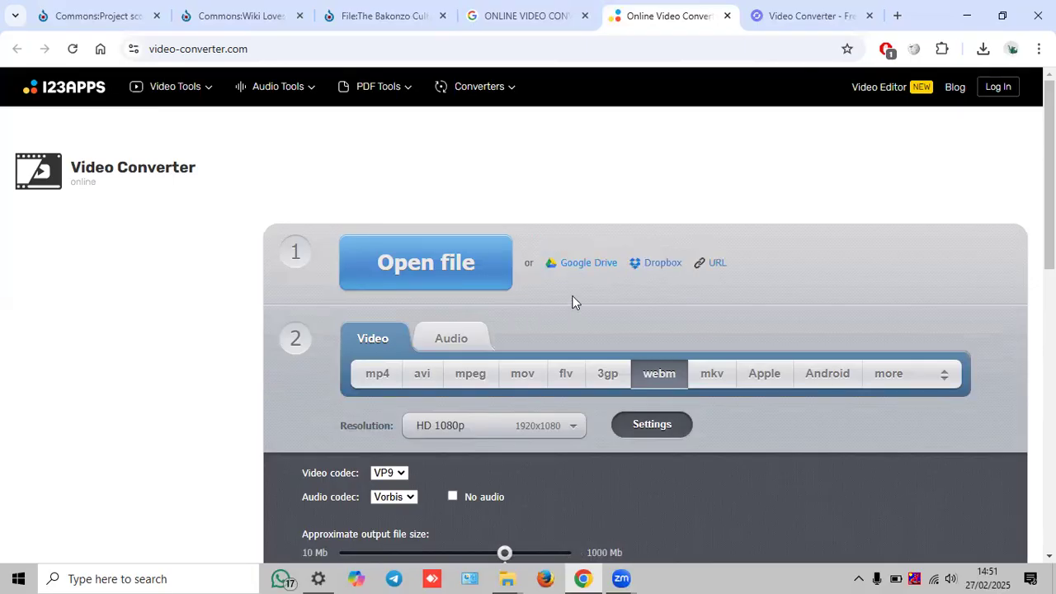
scroll(575, 302, down, 1)
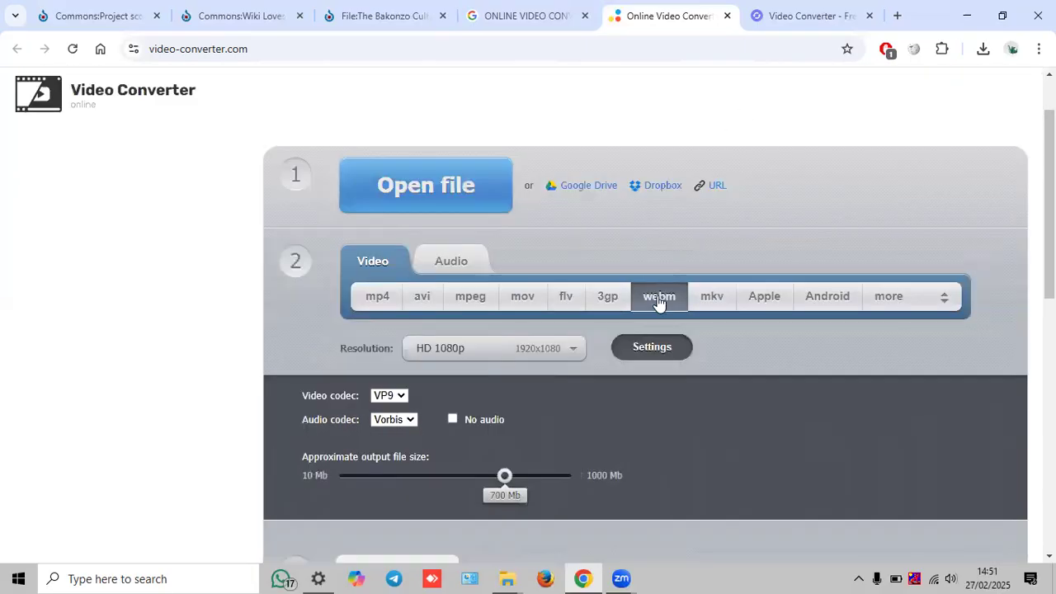
- Switch to the FreeConvert video converter page and review its conversion instructions, feature descriptions and list of specific converters
click(547, 15)
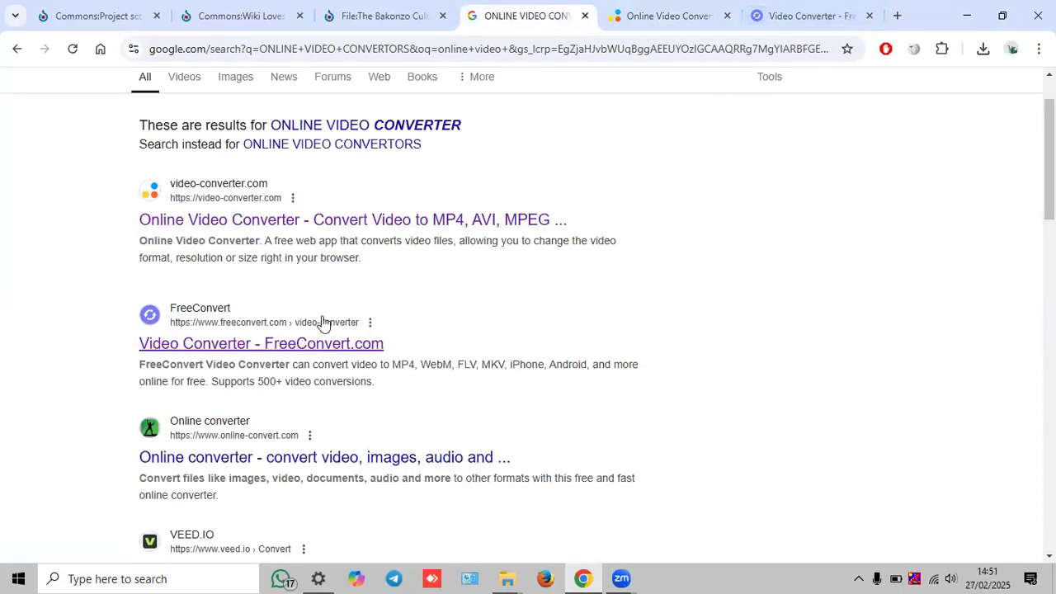
click(798, 18)
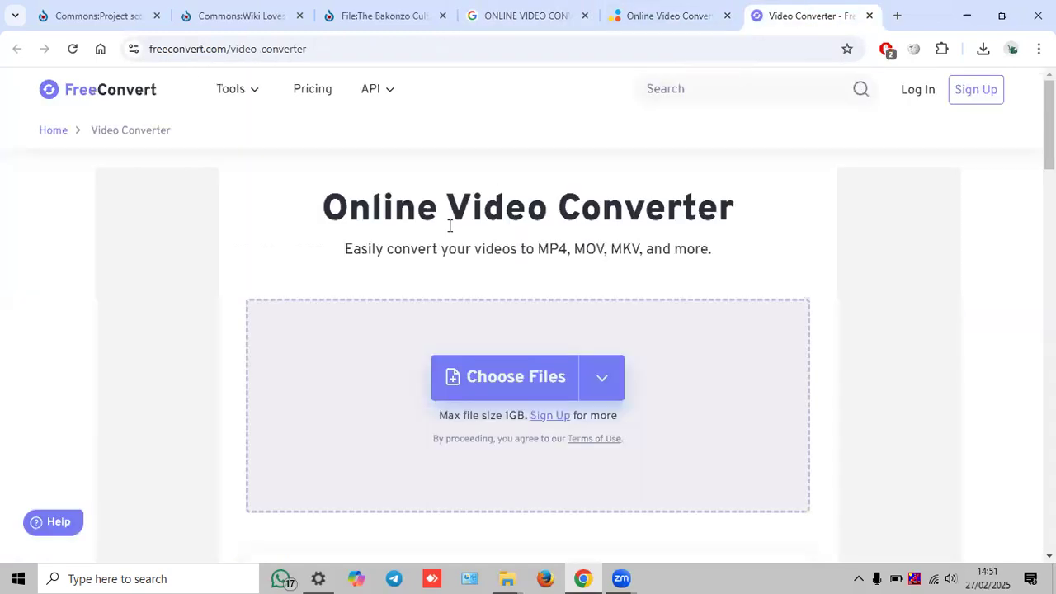
scroll(483, 226, down, 6)
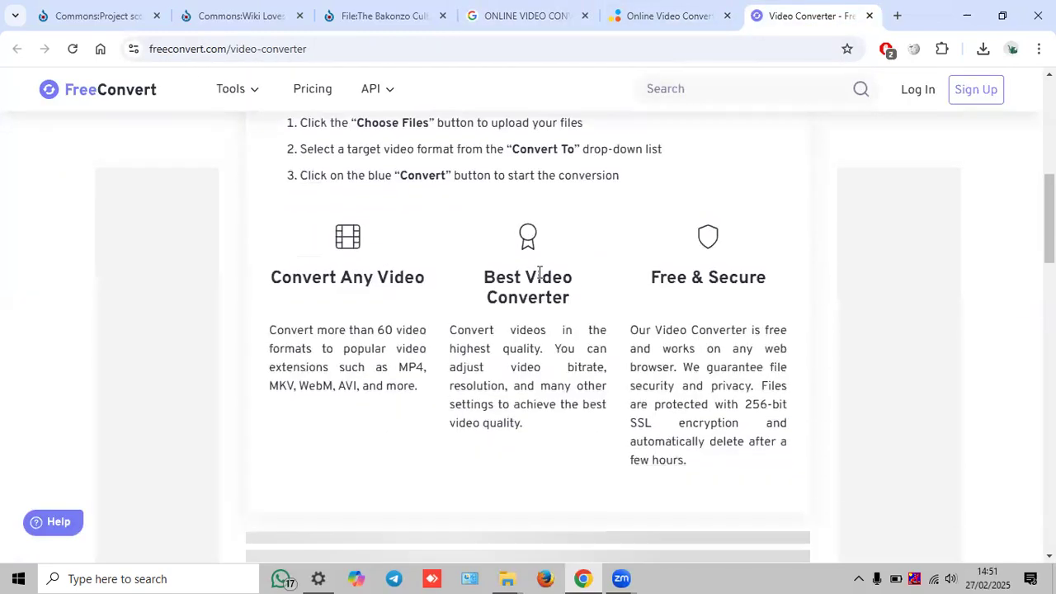
scroll(537, 263, down, 3)
scroll(654, 229, down, 3)
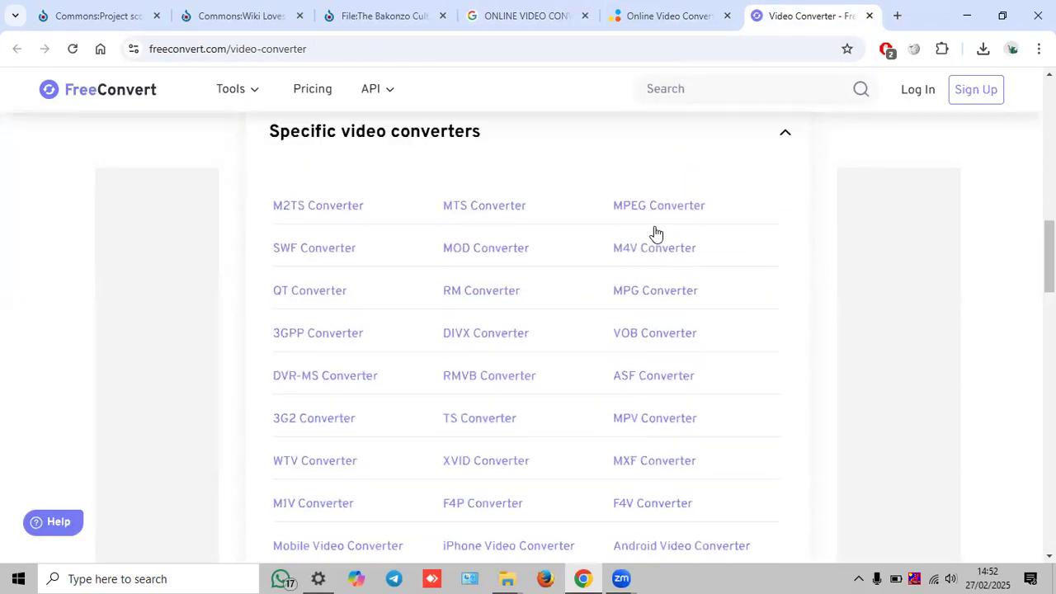
scroll(506, 235, up, 12)
- Add FNB Stadium.MOV from the device to the converter and highlight its file size
mouse_move(548, 397)
scroll(545, 392, down, 1)
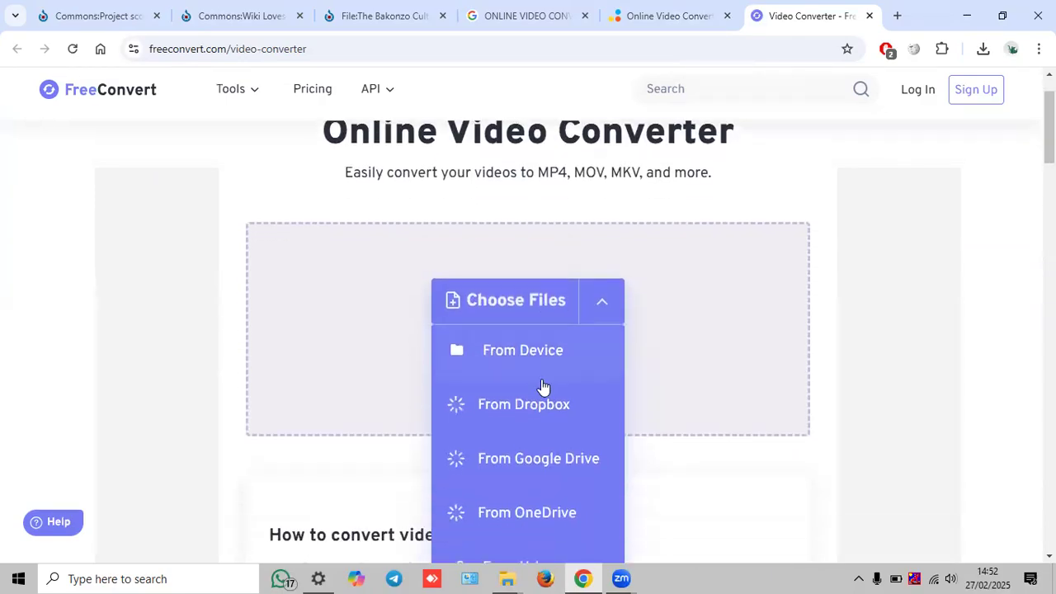
scroll(530, 341, down, 2)
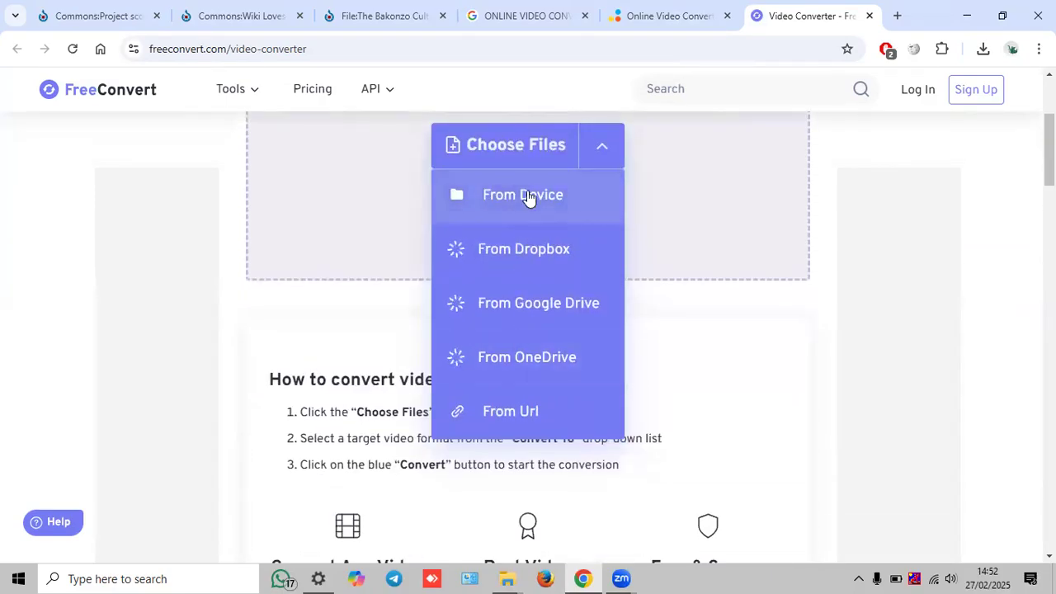
click(527, 194)
double_click(247, 169)
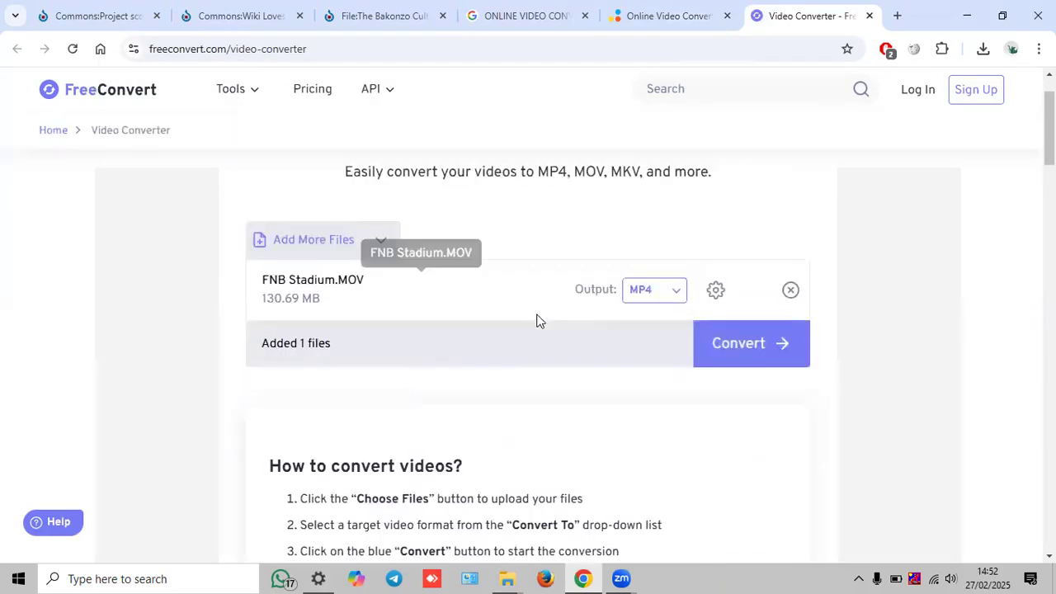
drag(247, 305, 332, 308)
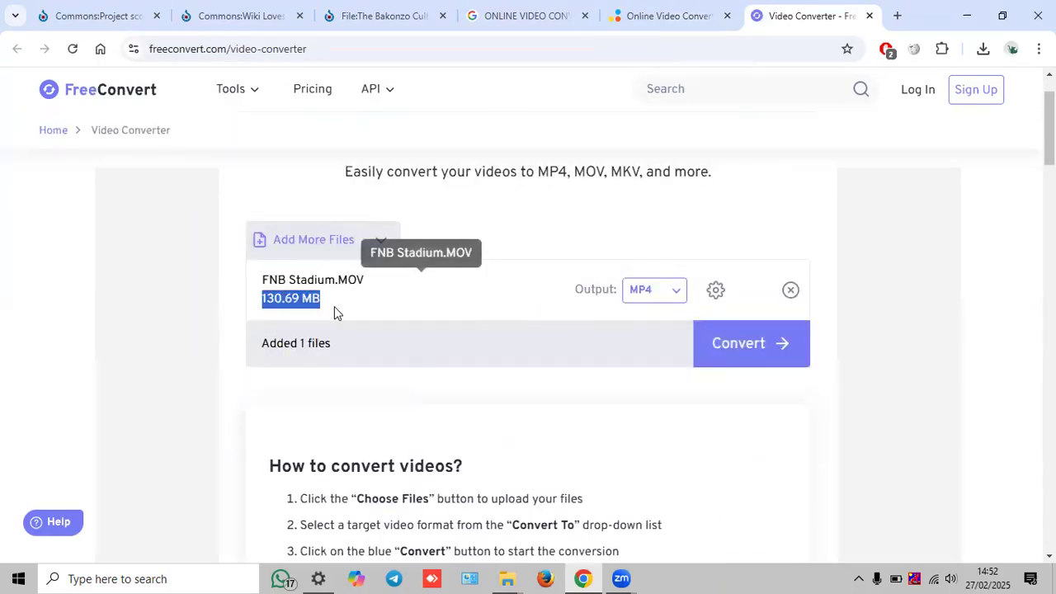
- Set the output format of FNB Stadium.MOV to WEBM
click(645, 294)
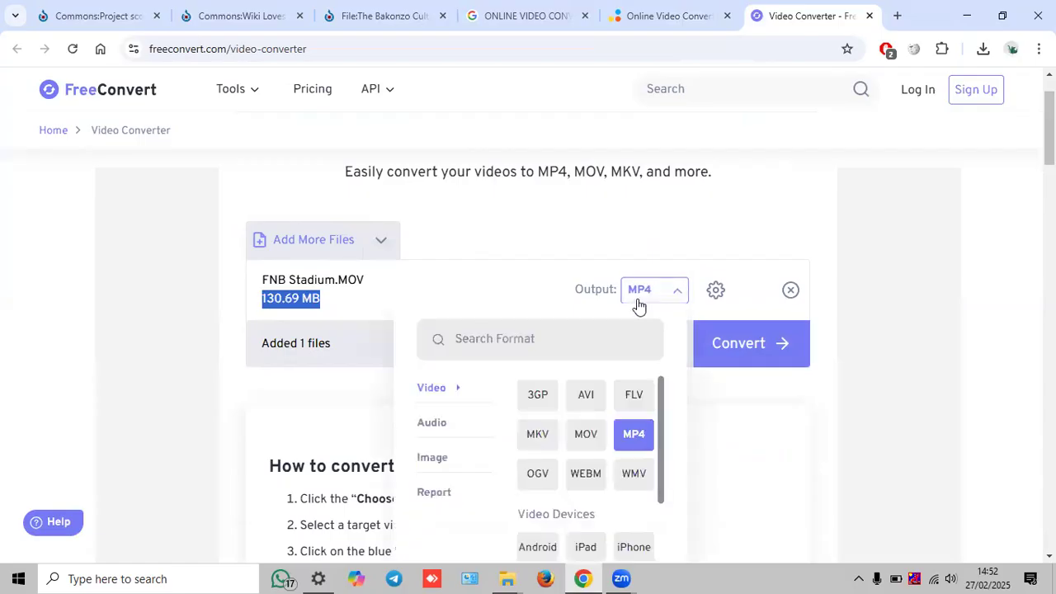
scroll(636, 304, down, 2)
click(582, 324)
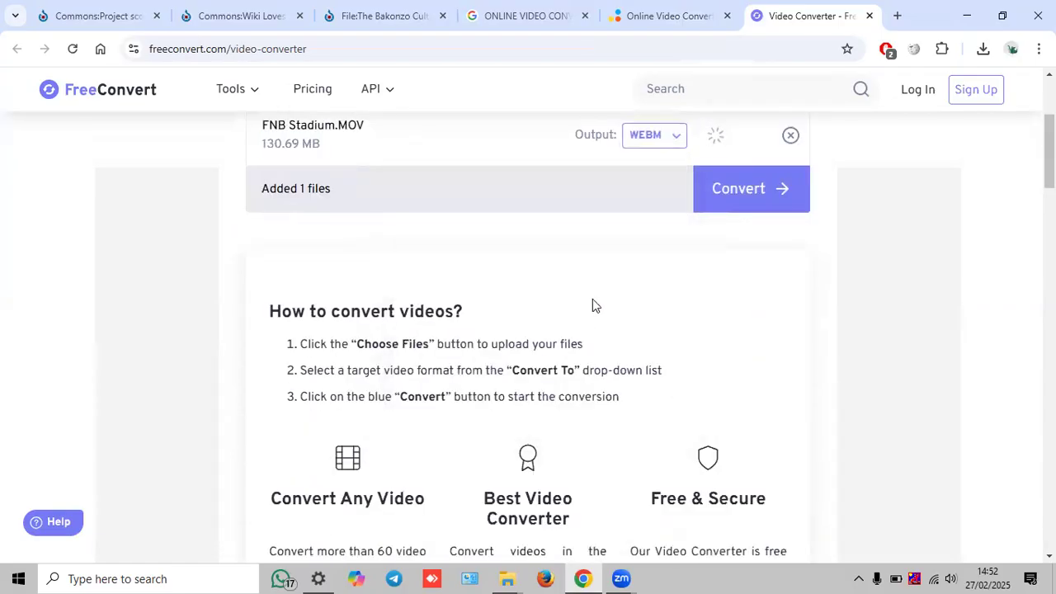
scroll(592, 301, up, 2)
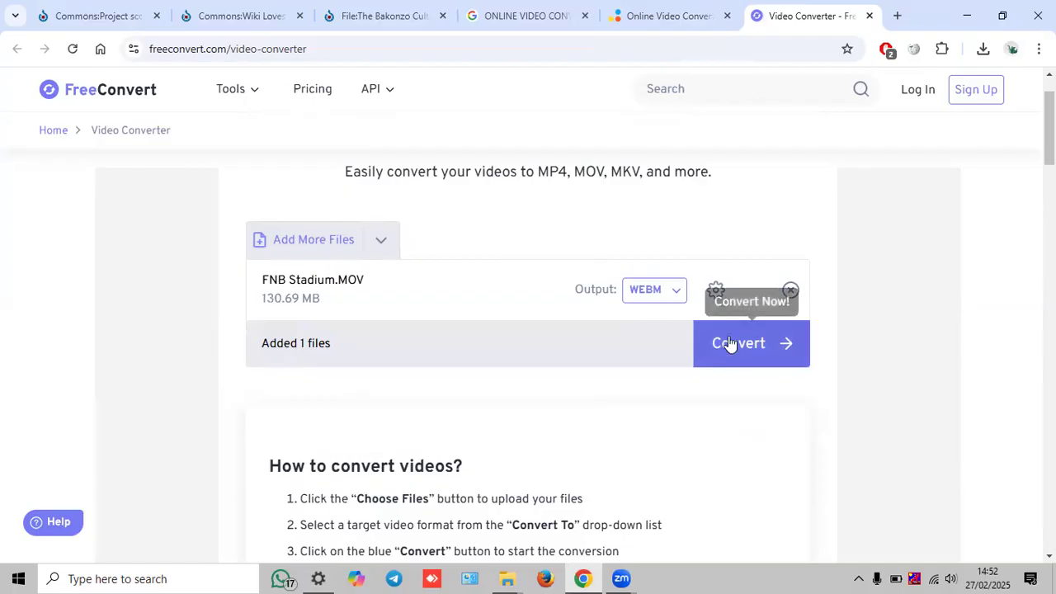
- Show the advanced options for FNB Stadium.MOV and choose VP9 as the video codec
click(715, 290)
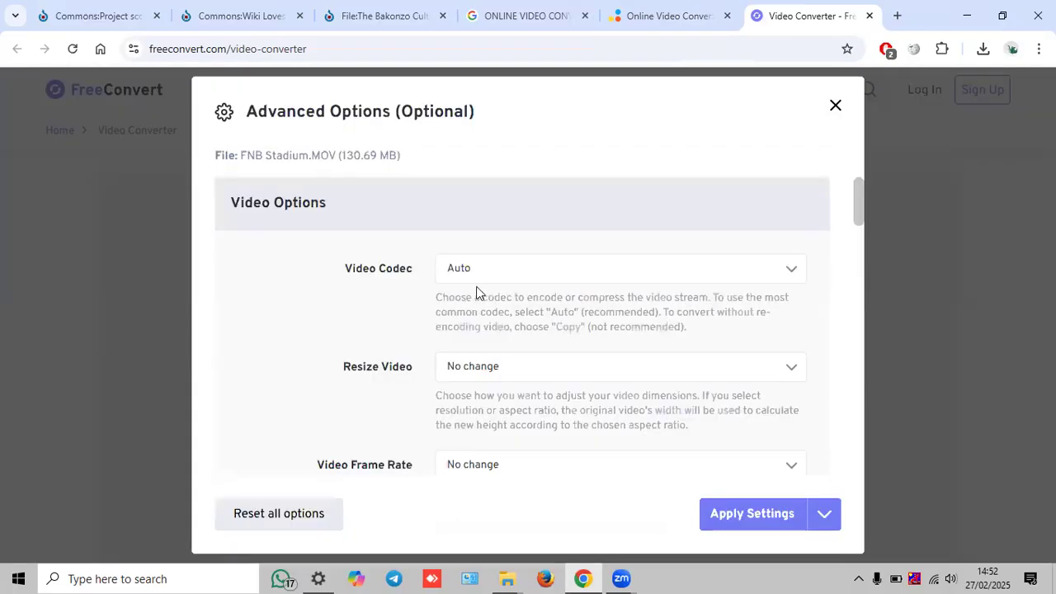
click(494, 269)
click(386, 282)
click(517, 277)
click(475, 332)
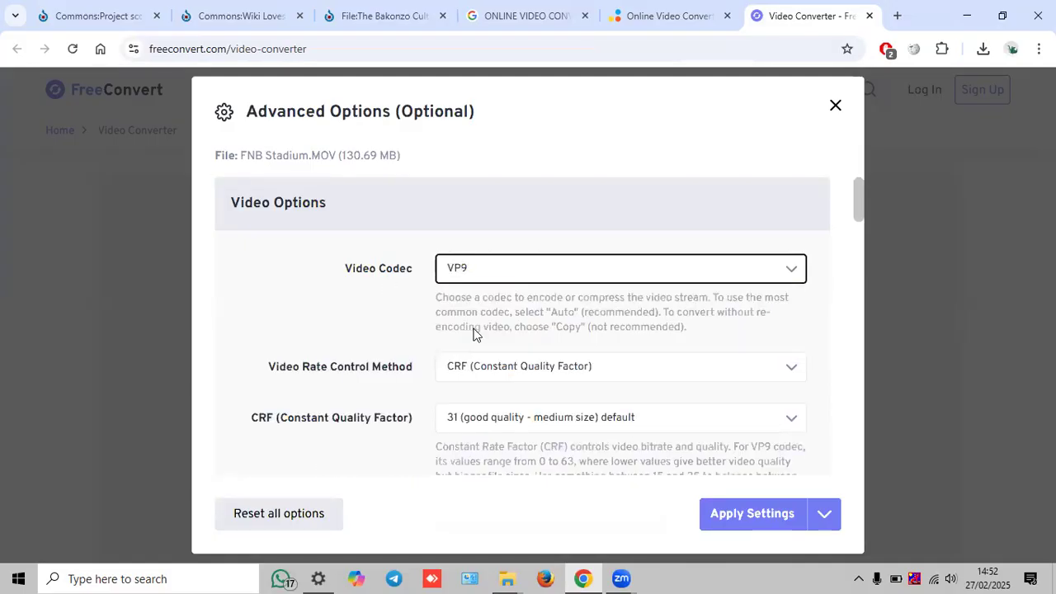
- Examine the constant quality factor, subtitle, audio, trim and crop options, then close the advanced options without applying them
scroll(474, 334, down, 1)
scroll(493, 305, down, 1)
click(535, 272)
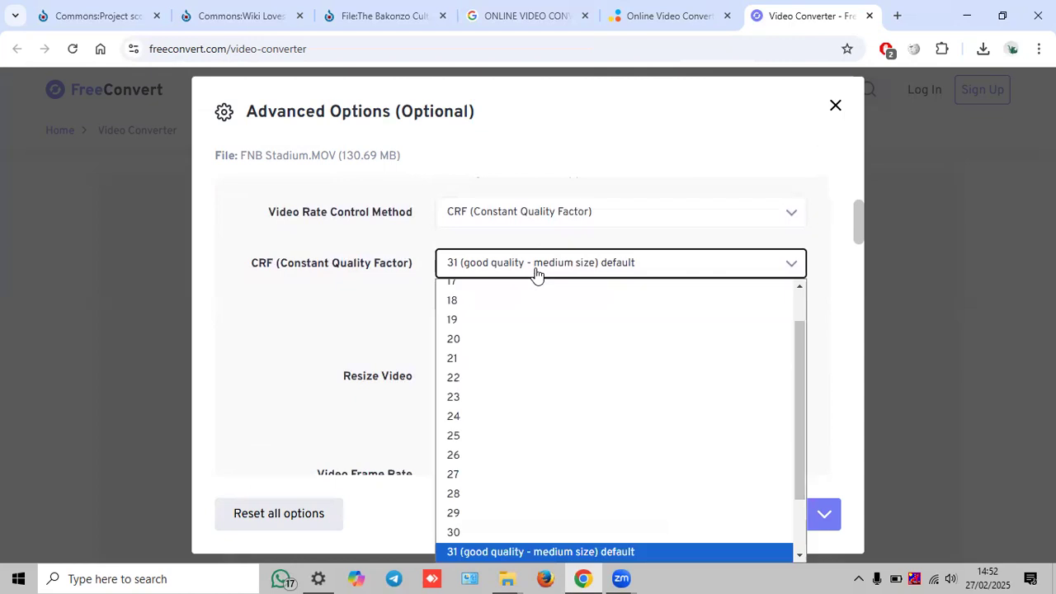
click(536, 272)
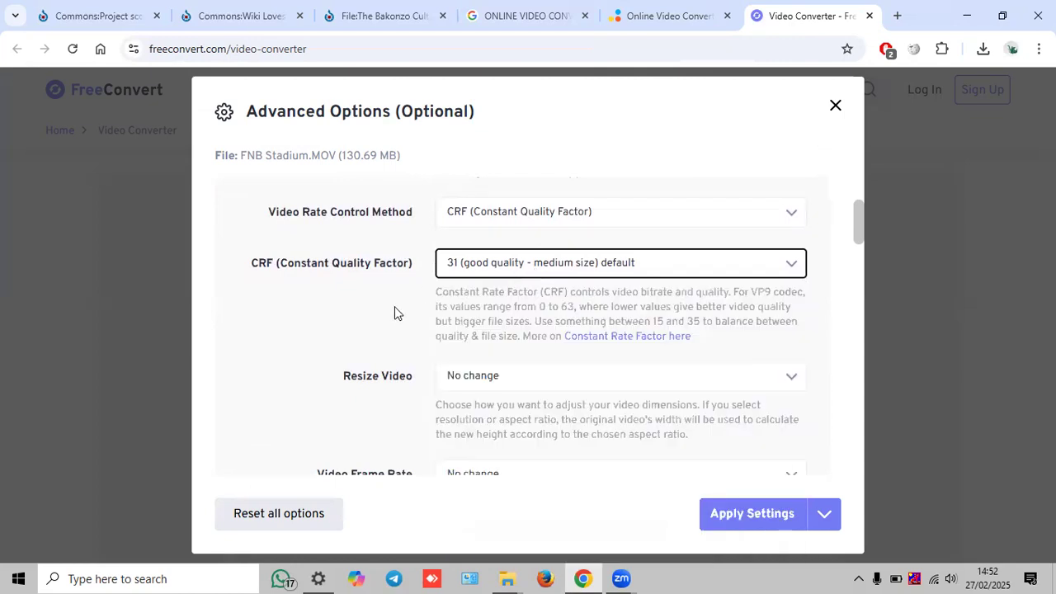
scroll(394, 313, down, 2)
scroll(801, 338, down, 8)
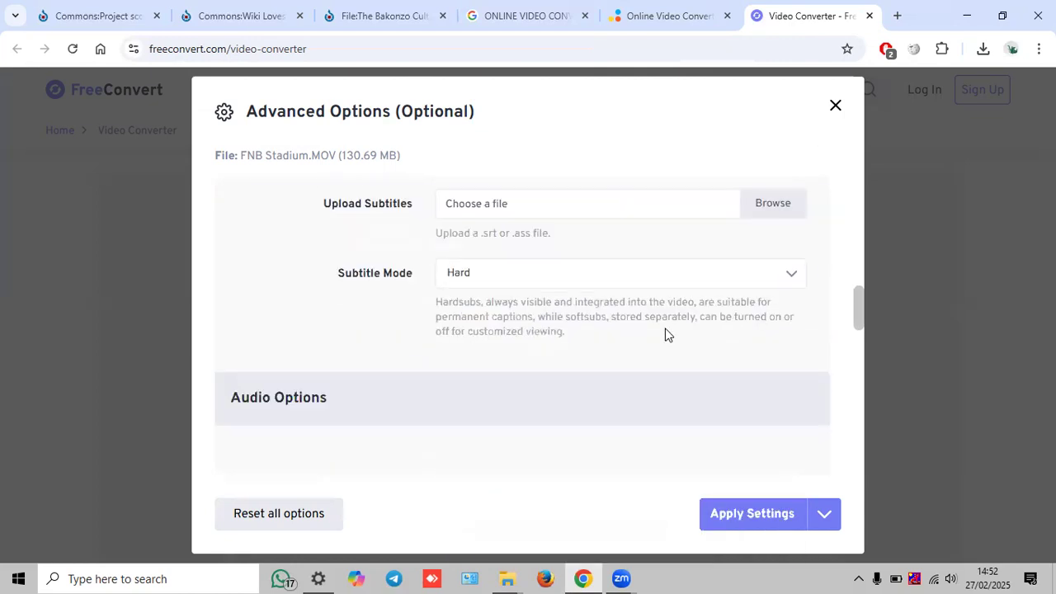
scroll(500, 360, down, 9)
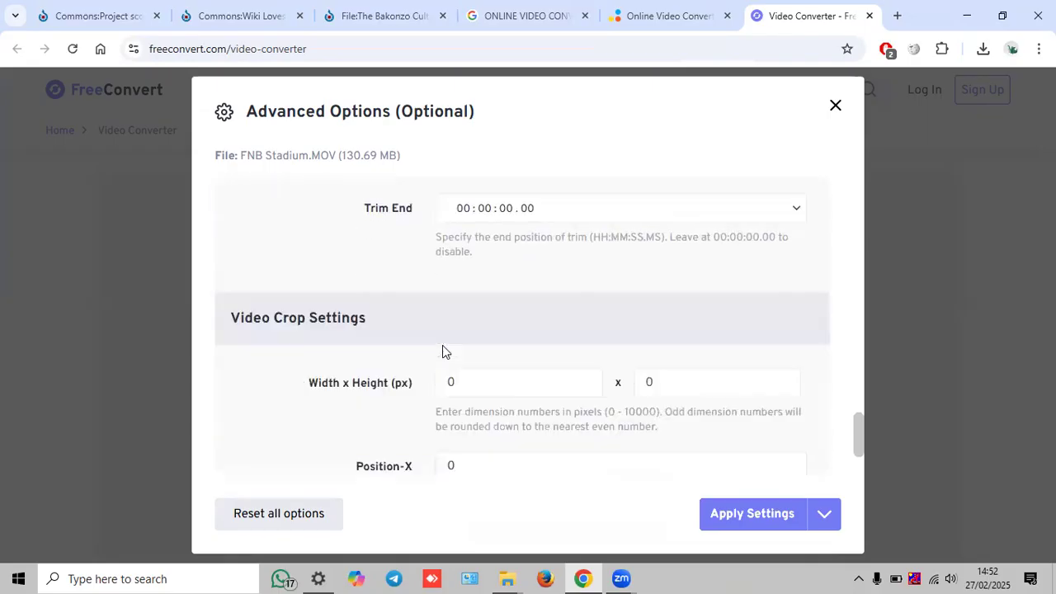
scroll(442, 351, down, 1)
scroll(578, 288, up, 3)
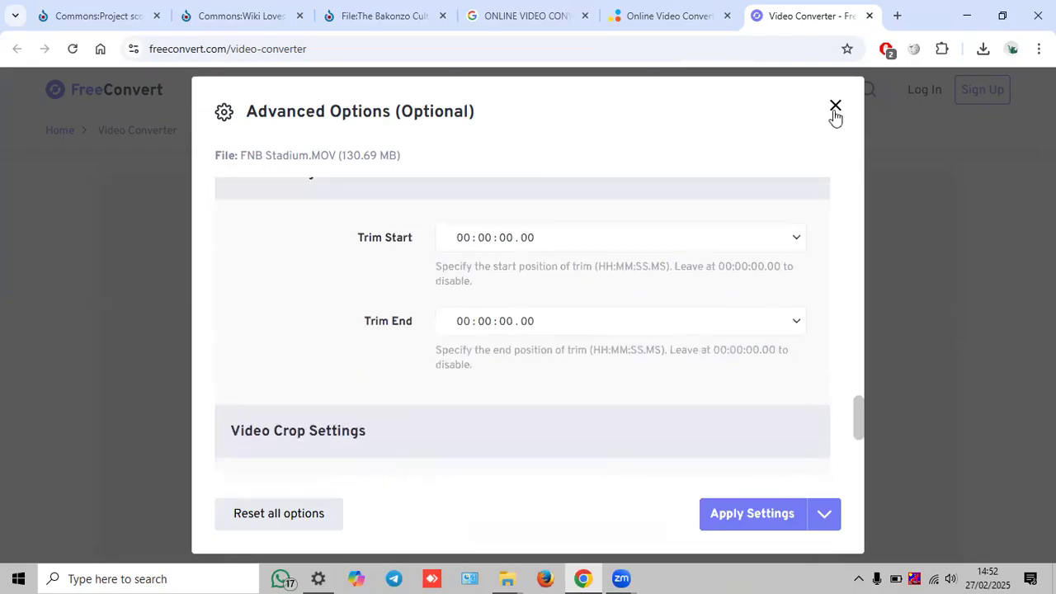
click(835, 107)
- Close both online converter pages, FreeConvert and video-converter.com
scroll(643, 319, down, 2)
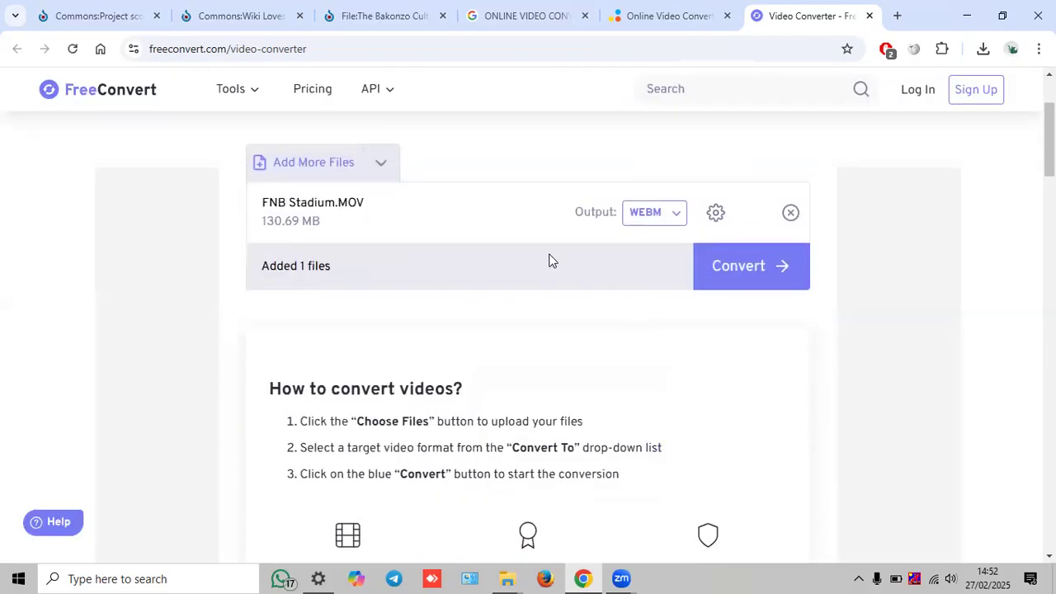
scroll(549, 259, down, 2)
scroll(553, 249, up, 4)
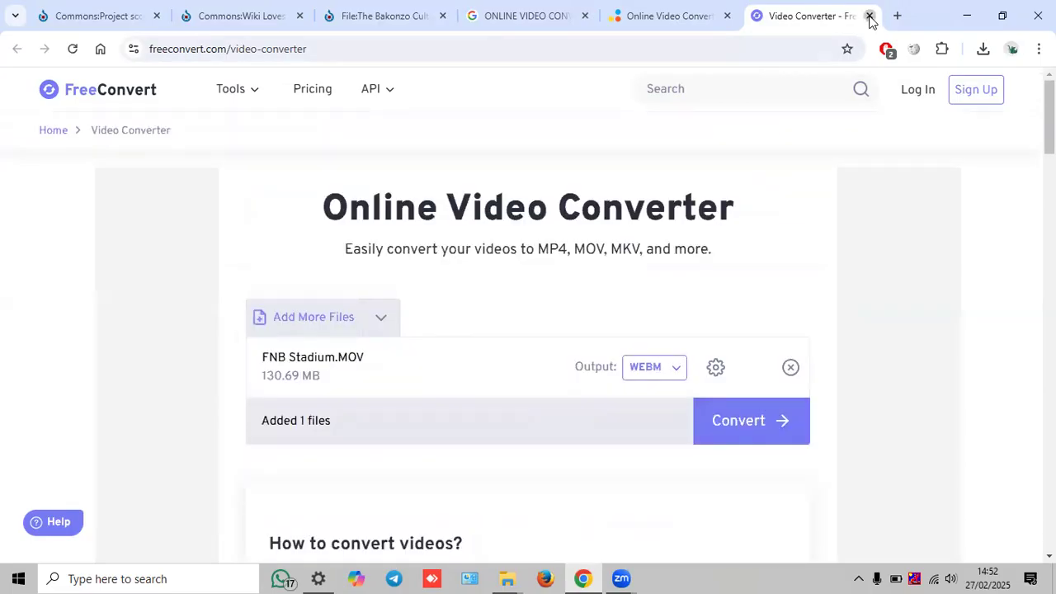
click(869, 16)
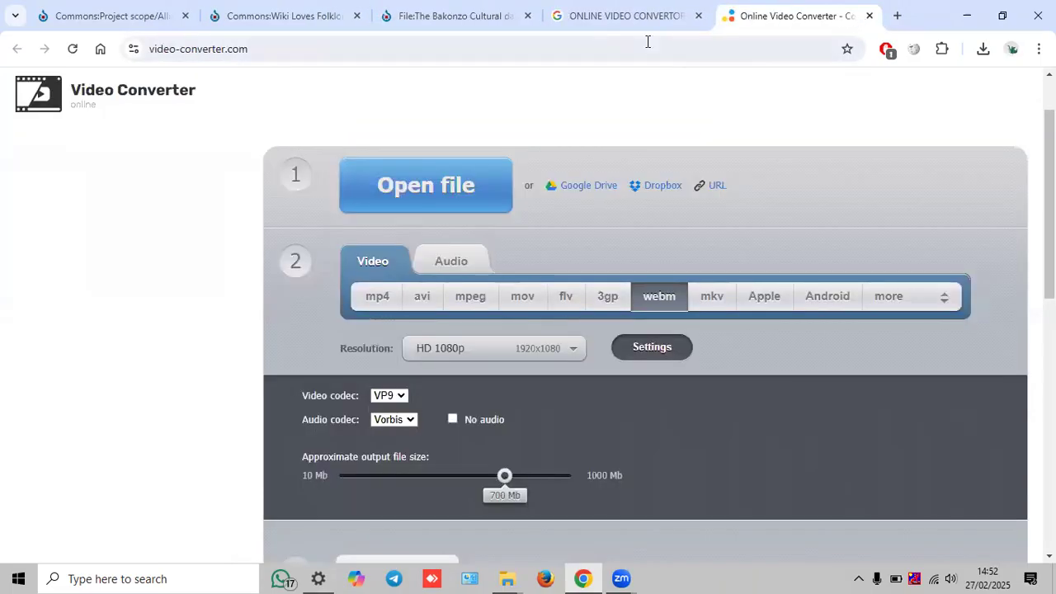
click(468, 16)
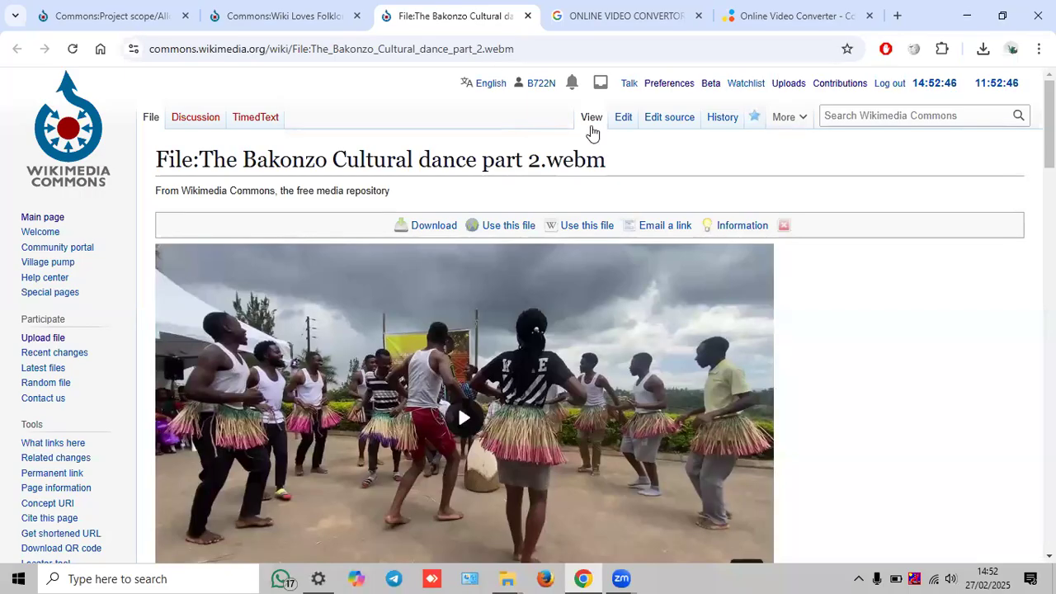
click(869, 17)
- Replace the online video converters query in Google with a search for "handbrake"
click(652, 16)
scroll(380, 126, up, 1)
drag(370, 102, 96, 114)
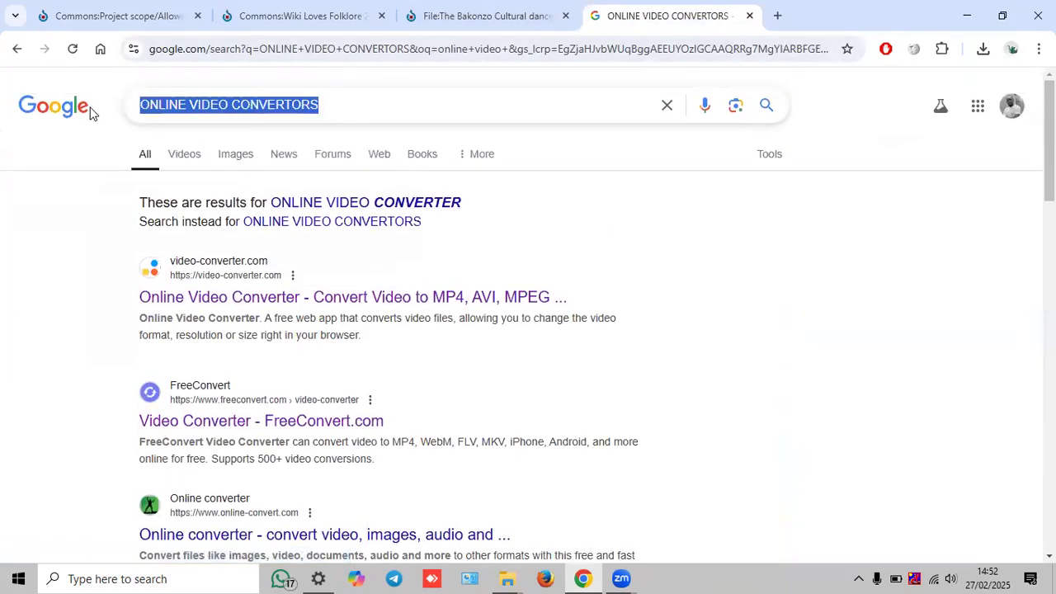
text(handa)
key(BackSpace)
text(brake)
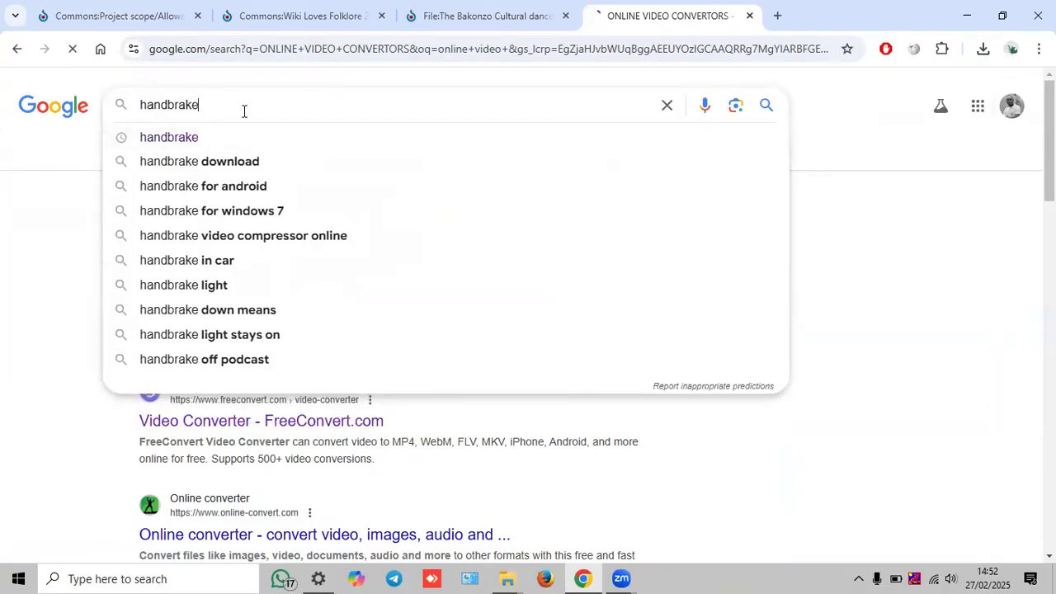
key(Return)
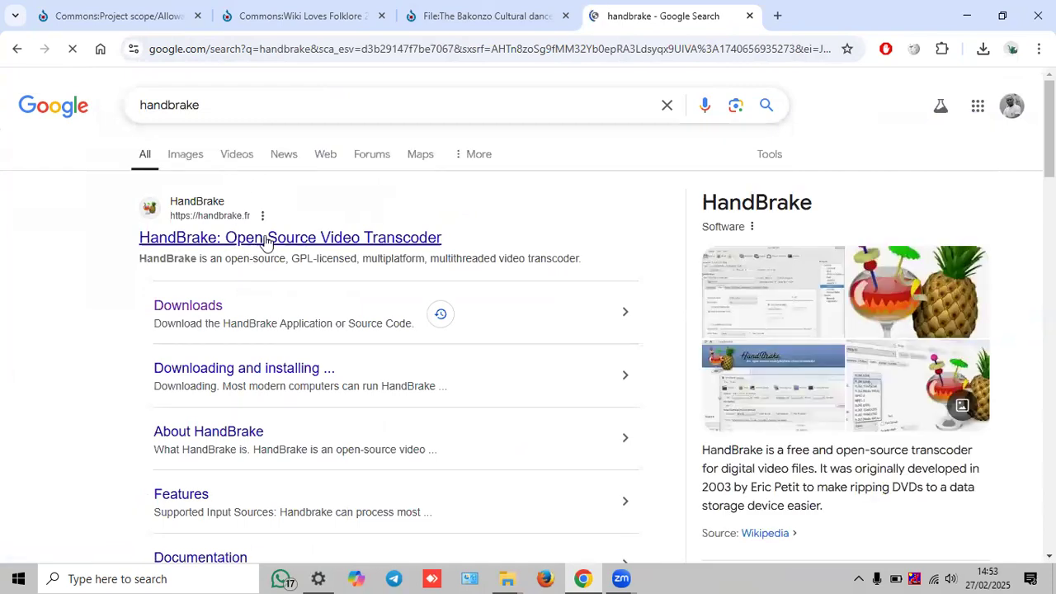
- Open the HandBrake website from the results and review its description, supported platforms and download offer
click(228, 246)
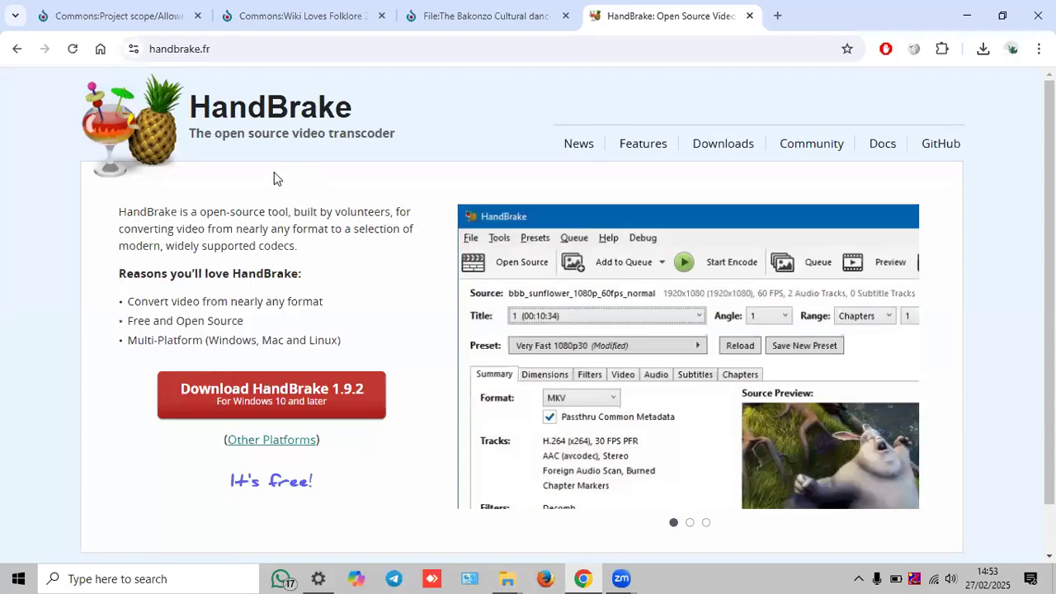
scroll(281, 198, down, 1)
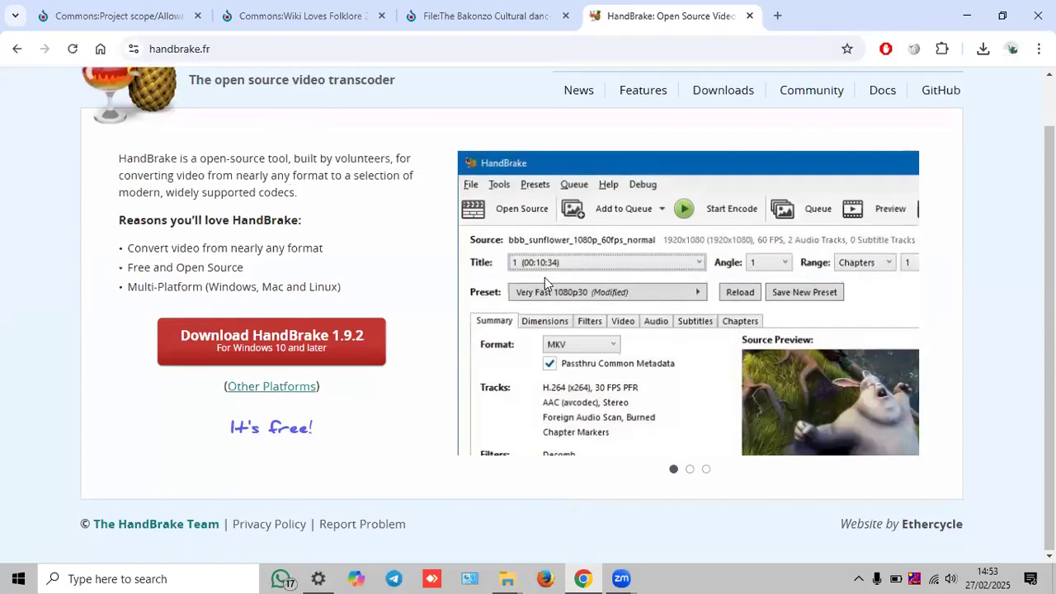
scroll(520, 249, up, 1)
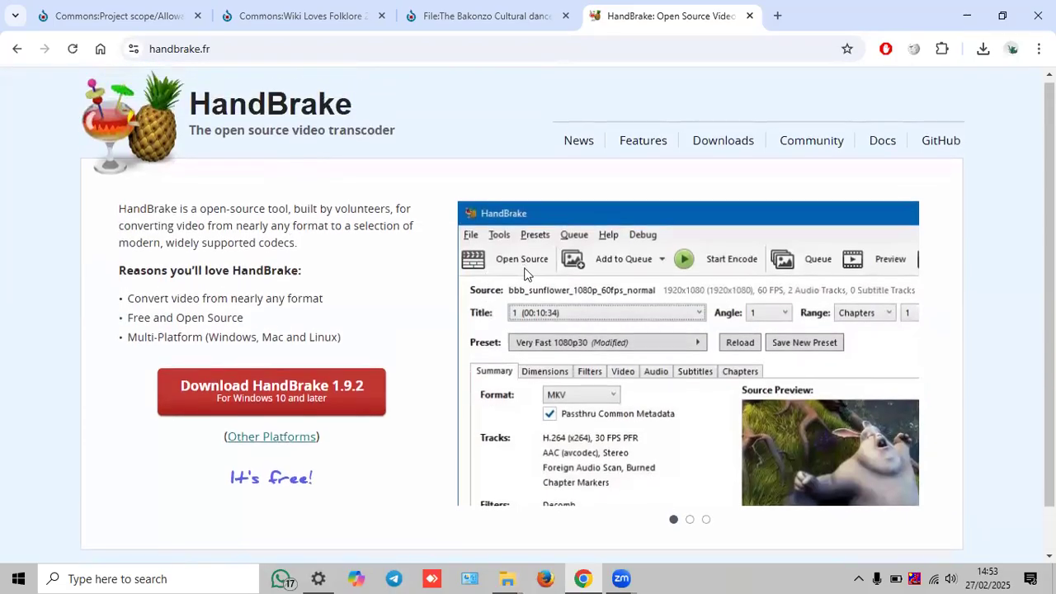
scroll(522, 272, down, 1)
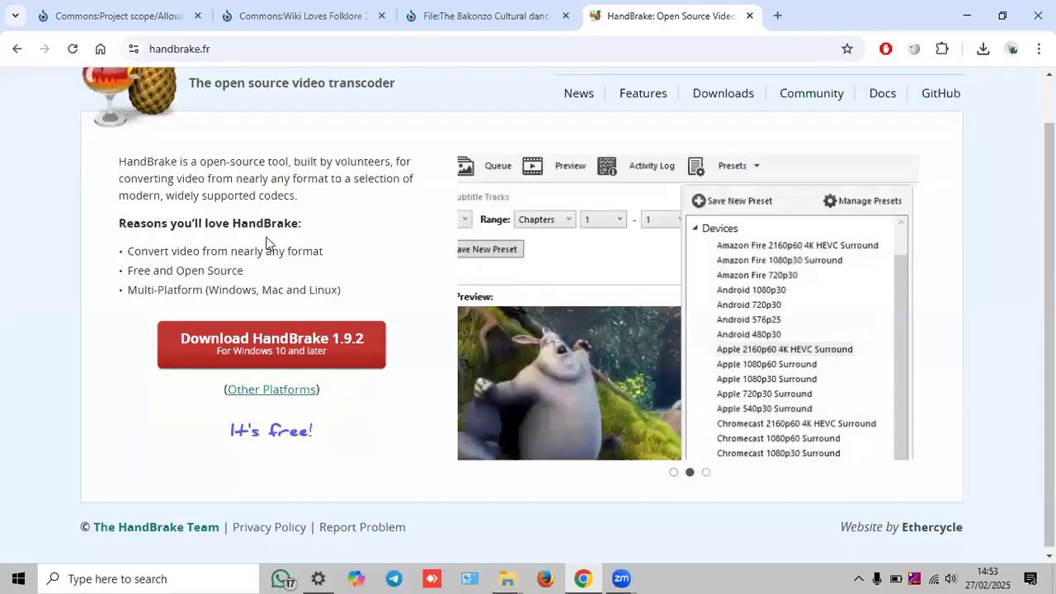
scroll(265, 242, up, 1)
scroll(261, 243, down, 1)
scroll(42, 152, up, 1)
- Return to the Google results, search for "kdenlive" and view the Kdenlive download page with its platform options
click(17, 49)
drag(237, 110, 71, 120)
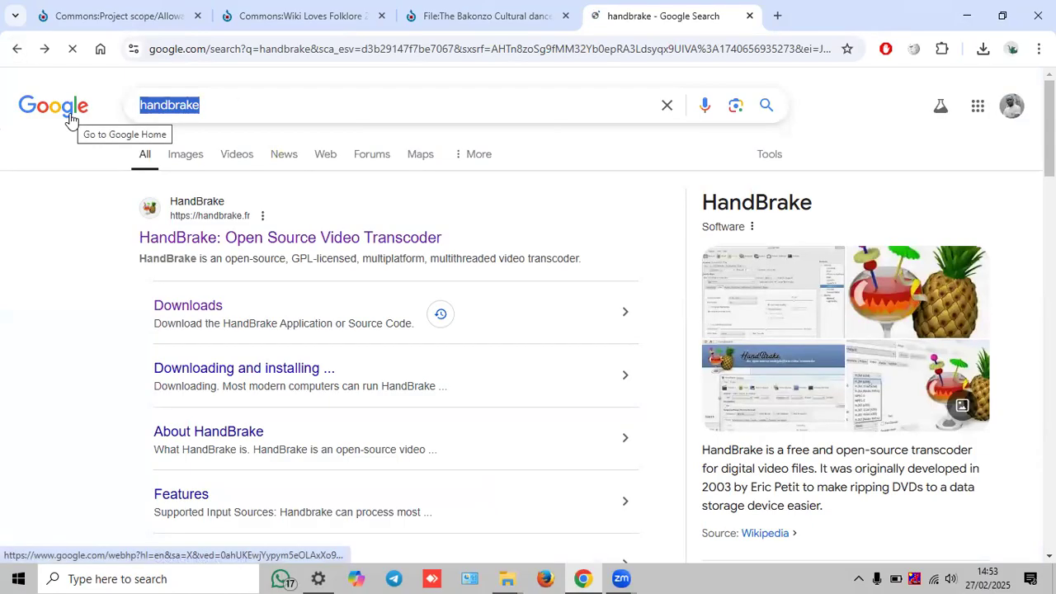
text(k)
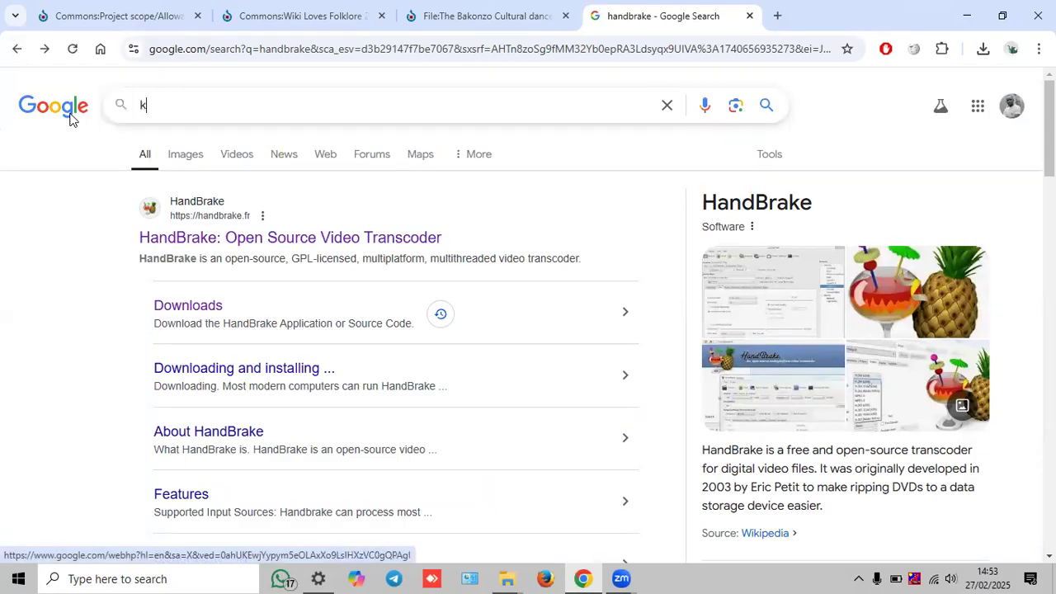
text(denlov)
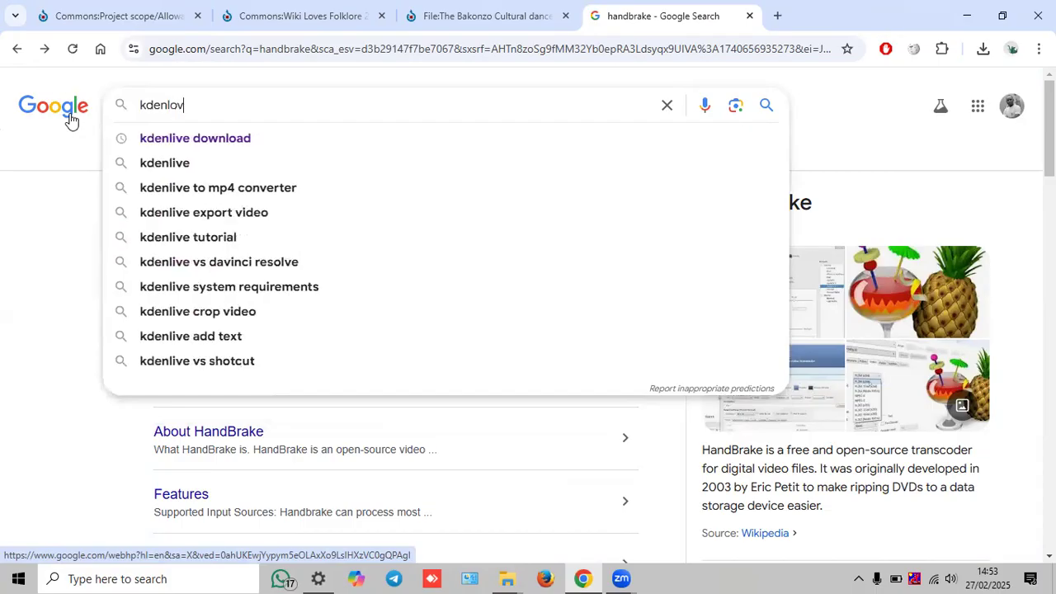
key(BackSpace)
key(BackSpace)
text(ive)
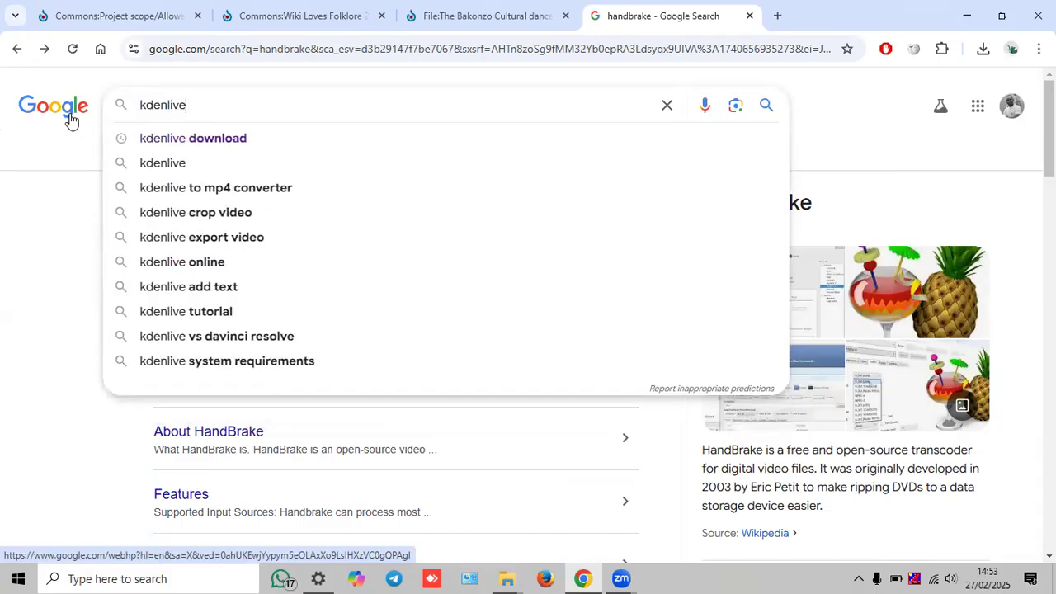
key(Return)
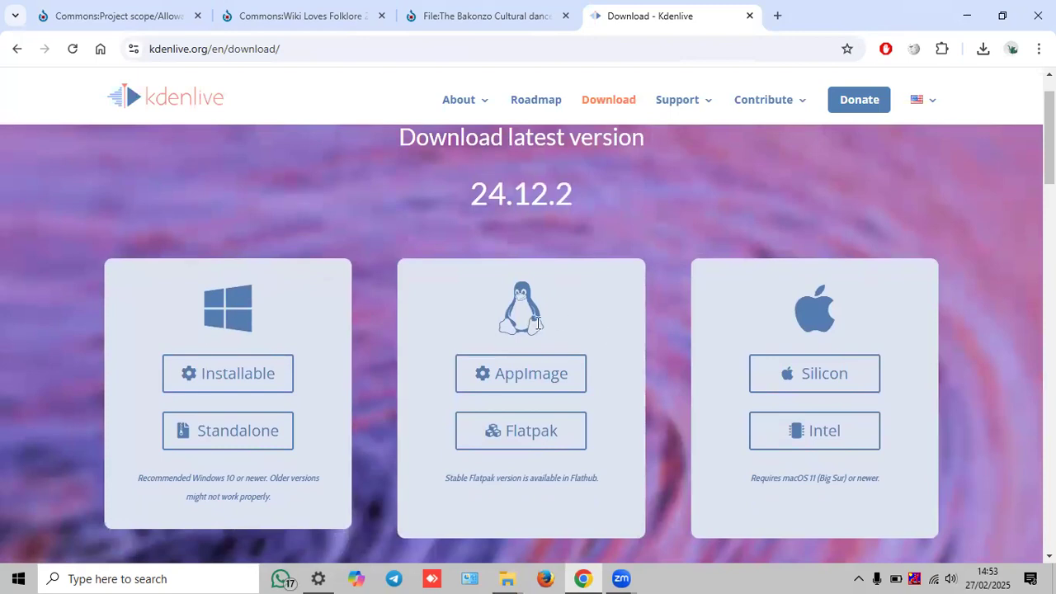
scroll(844, 341, down, 1)
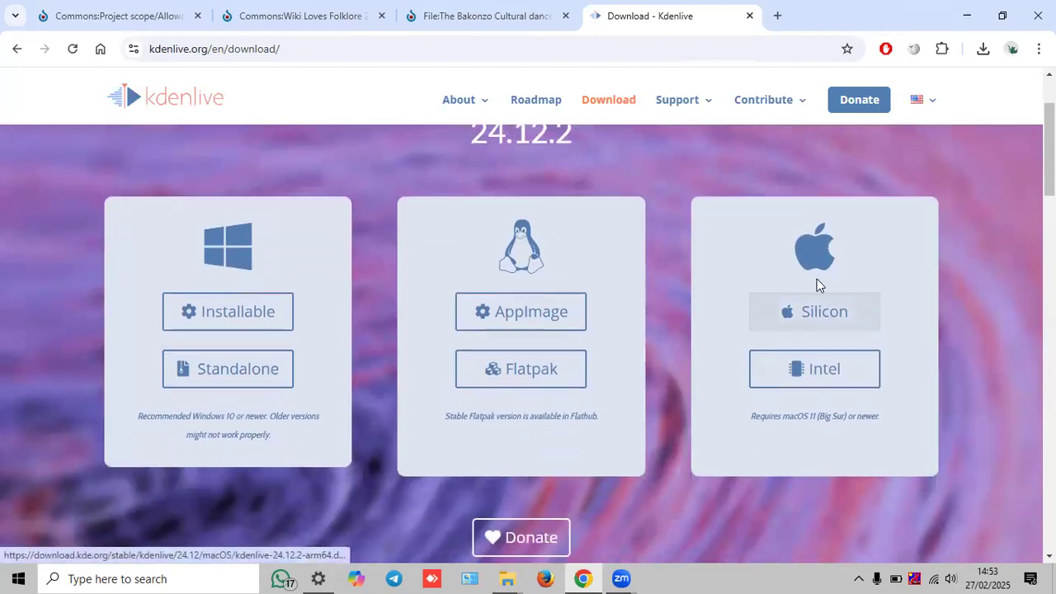
- Examine the Kdenlive download page for the latest version's platform options and the older 23.08.5 (Qt5) release
click(568, 327)
scroll(574, 327, up, 3)
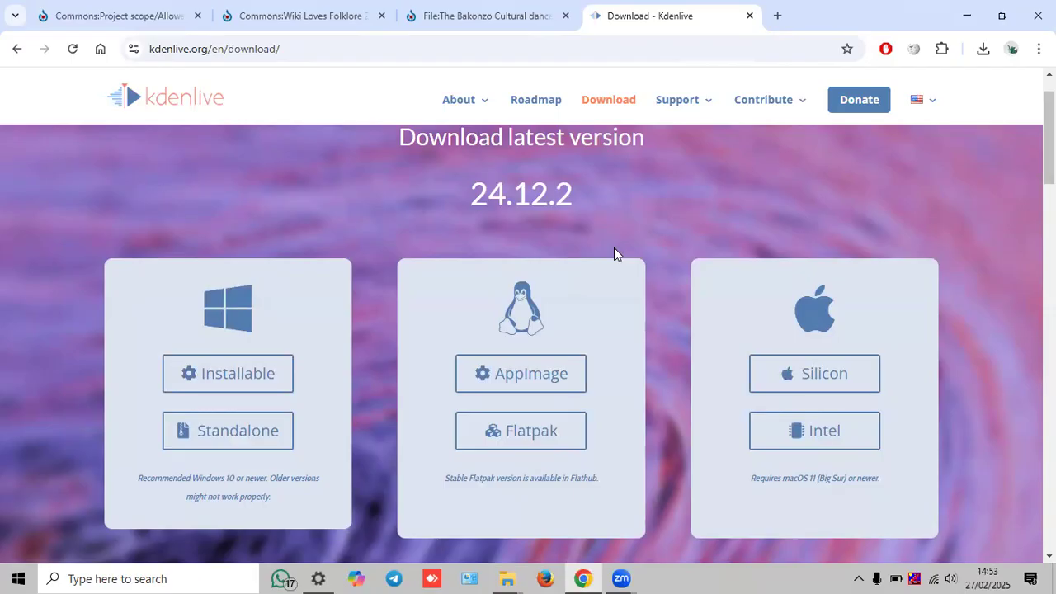
scroll(612, 247, up, 1)
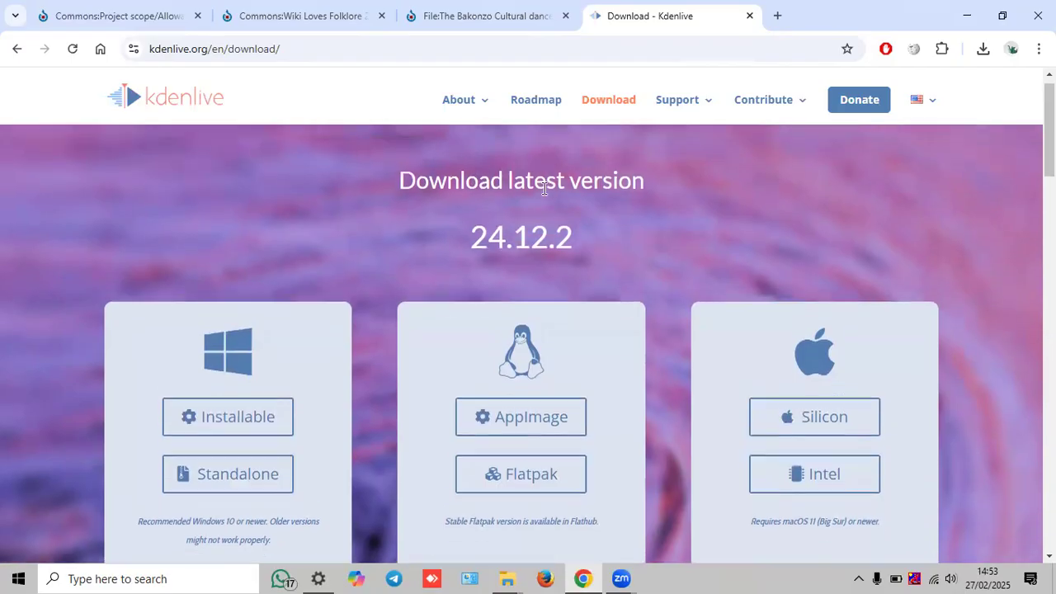
scroll(543, 187, down, 2)
scroll(543, 194, down, 7)
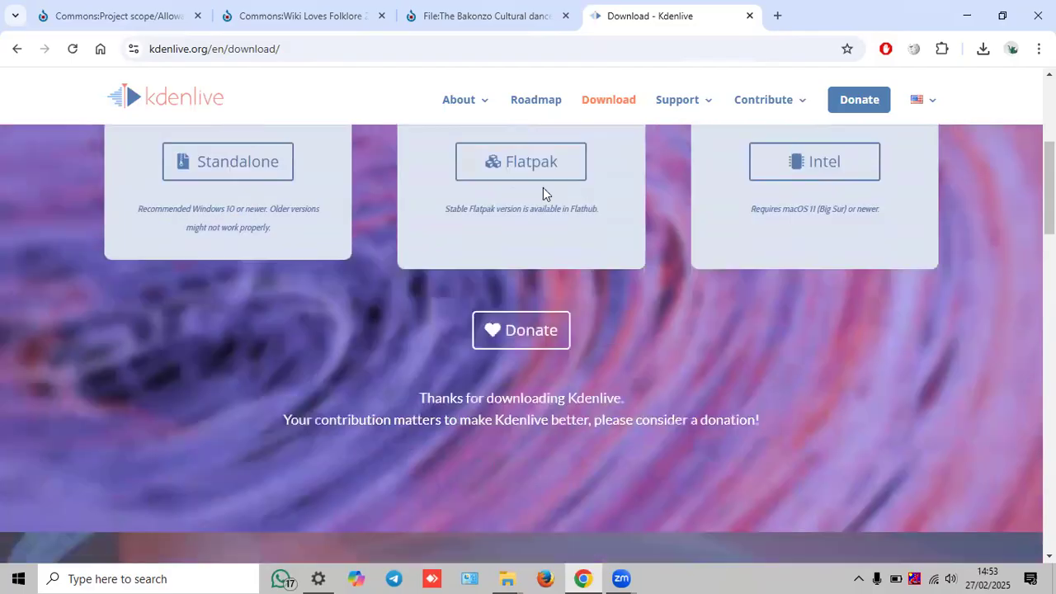
scroll(416, 241, down, 5)
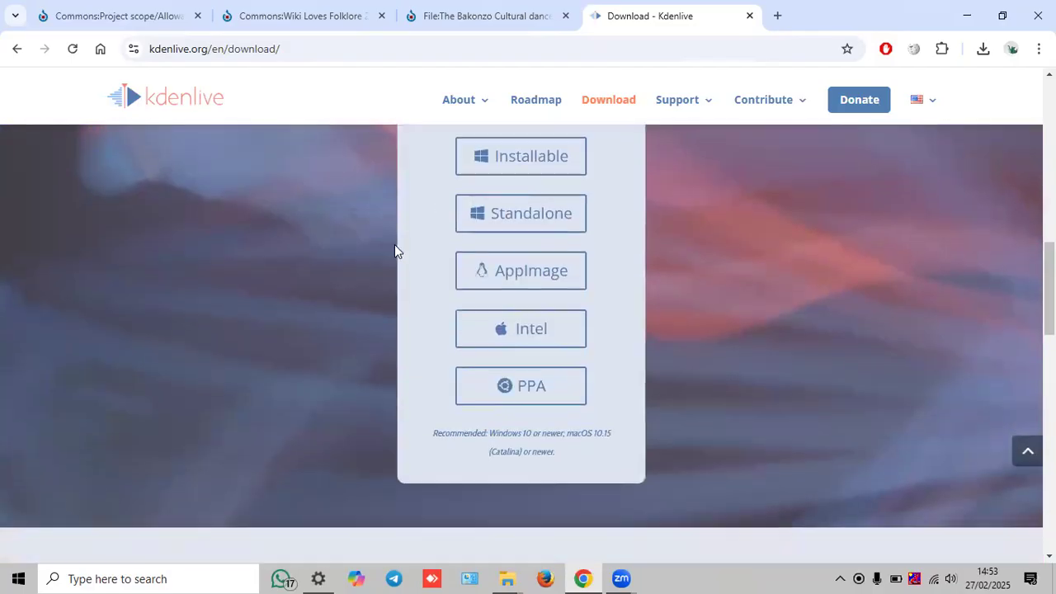
scroll(392, 251, up, 5)
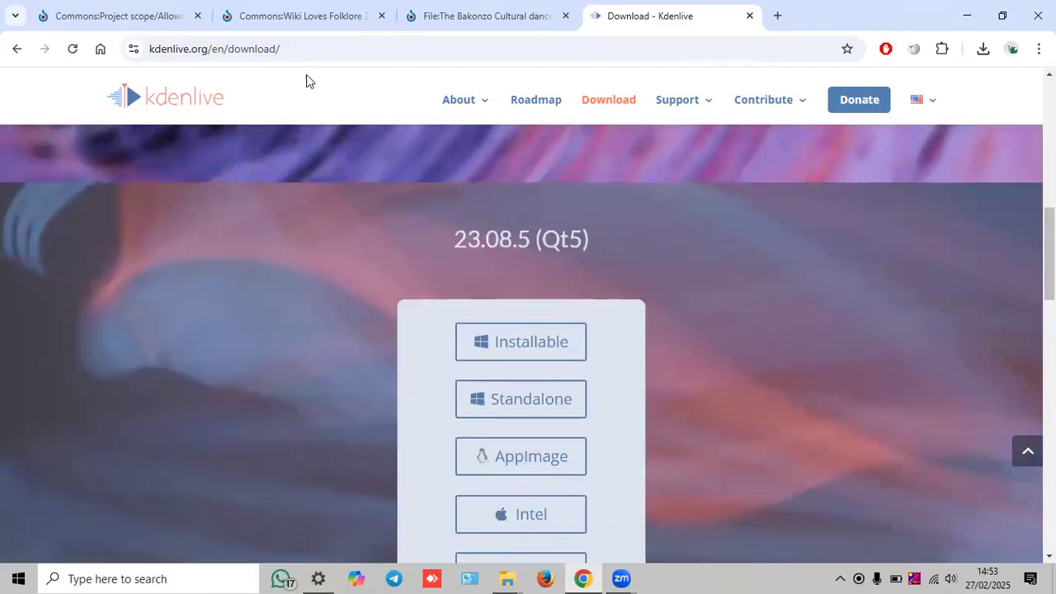
- Search Google for "cutcap", view the CapCut website from the results and close it
click(305, 45)
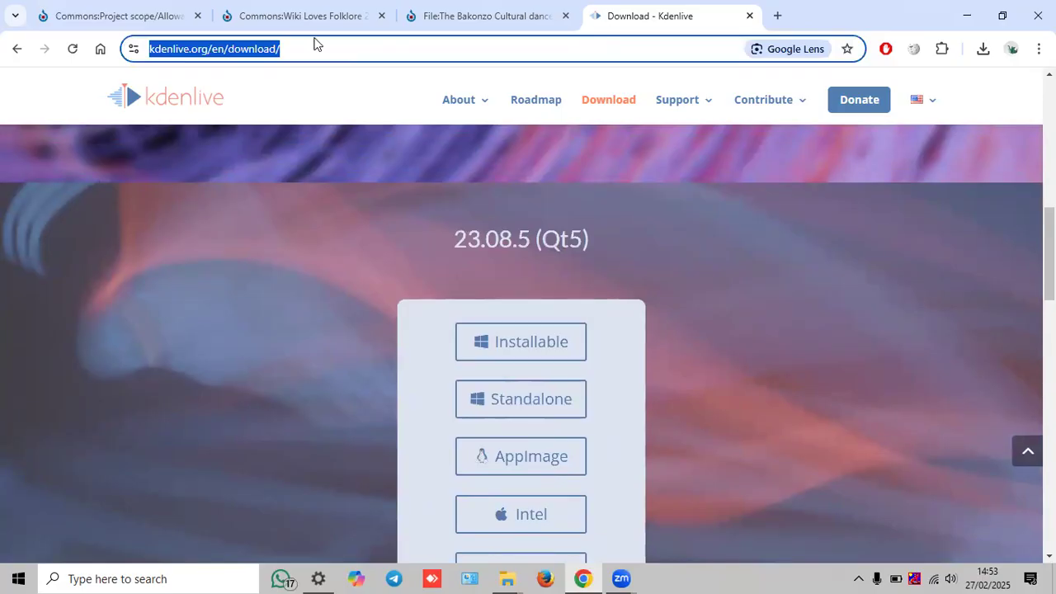
text(cutca)
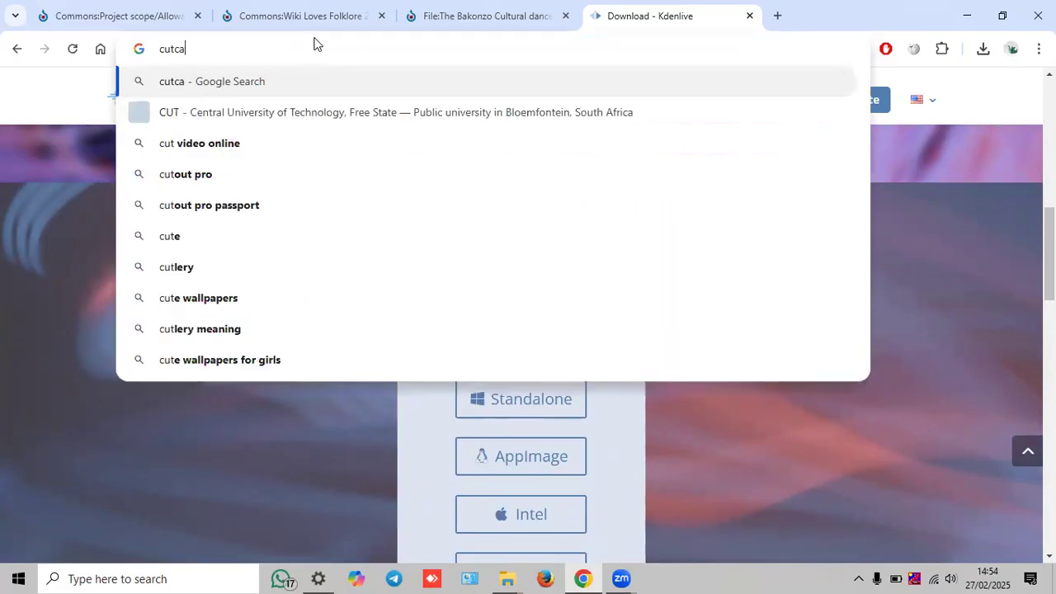
text(p)
key(Return)
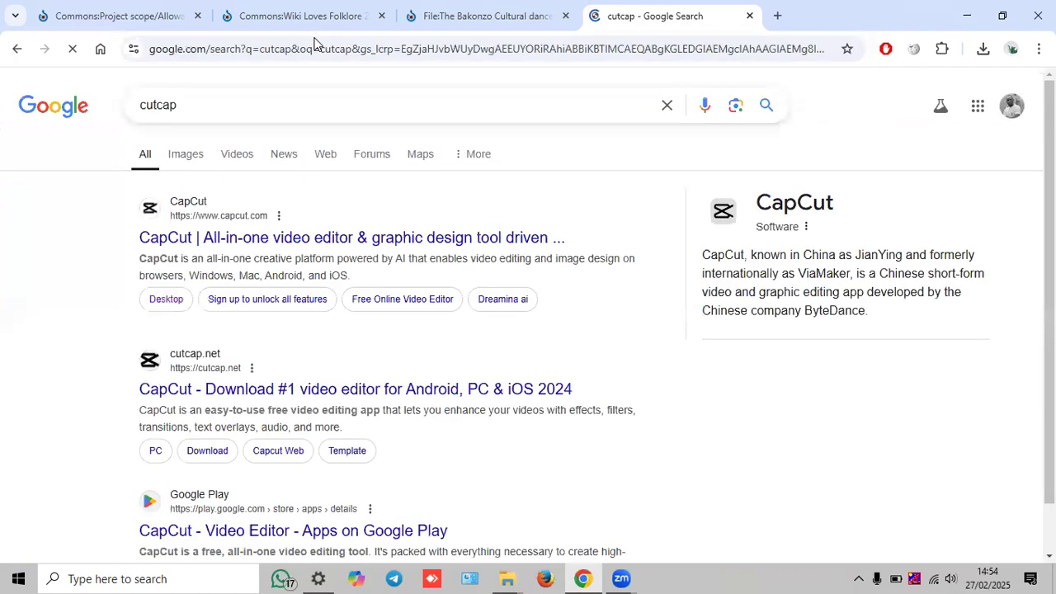
click(299, 236)
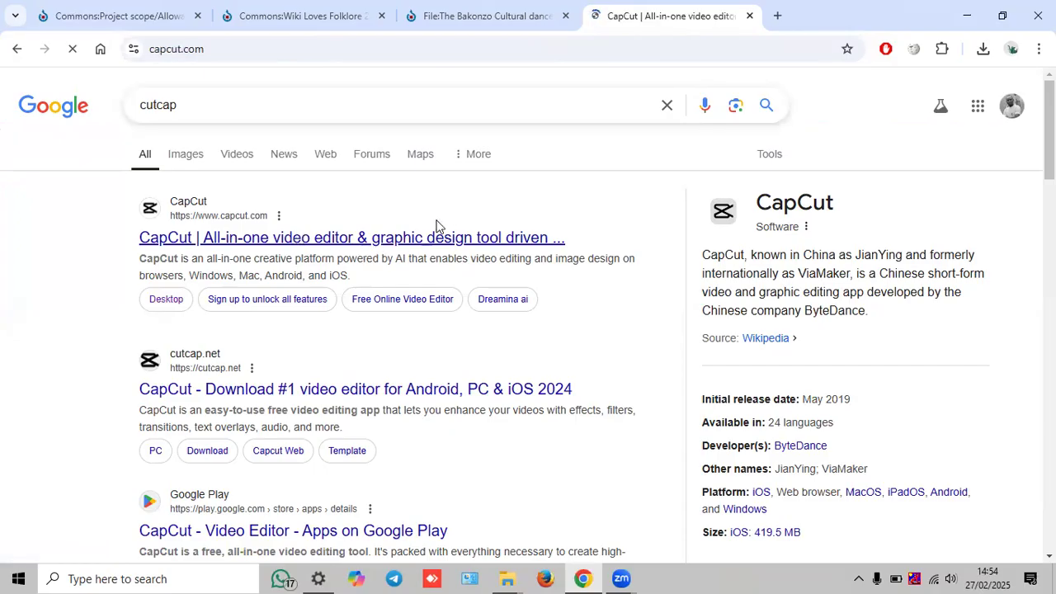
scroll(464, 192, down, 5)
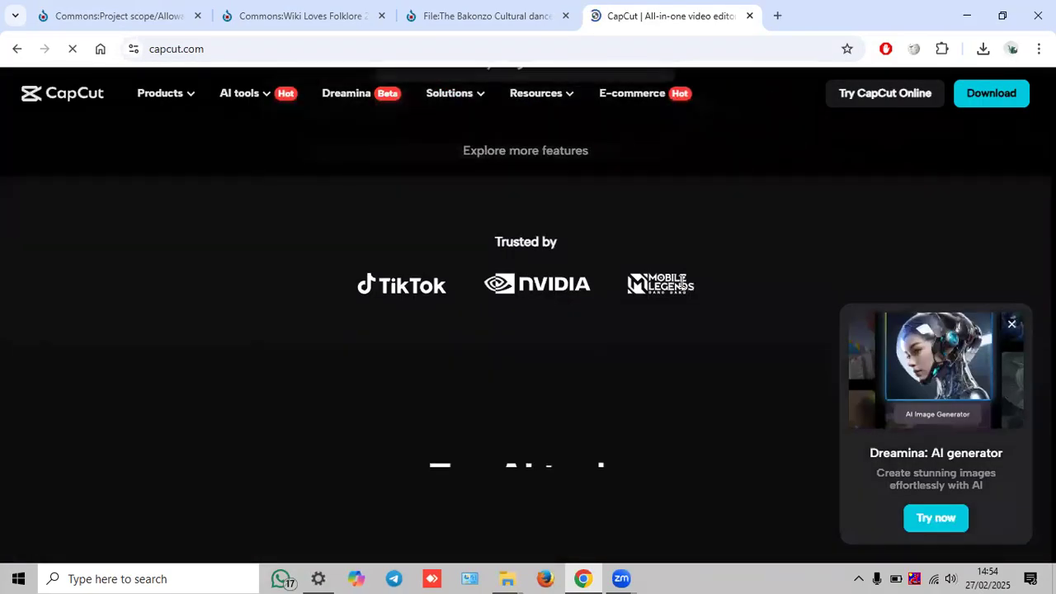
click(749, 15)
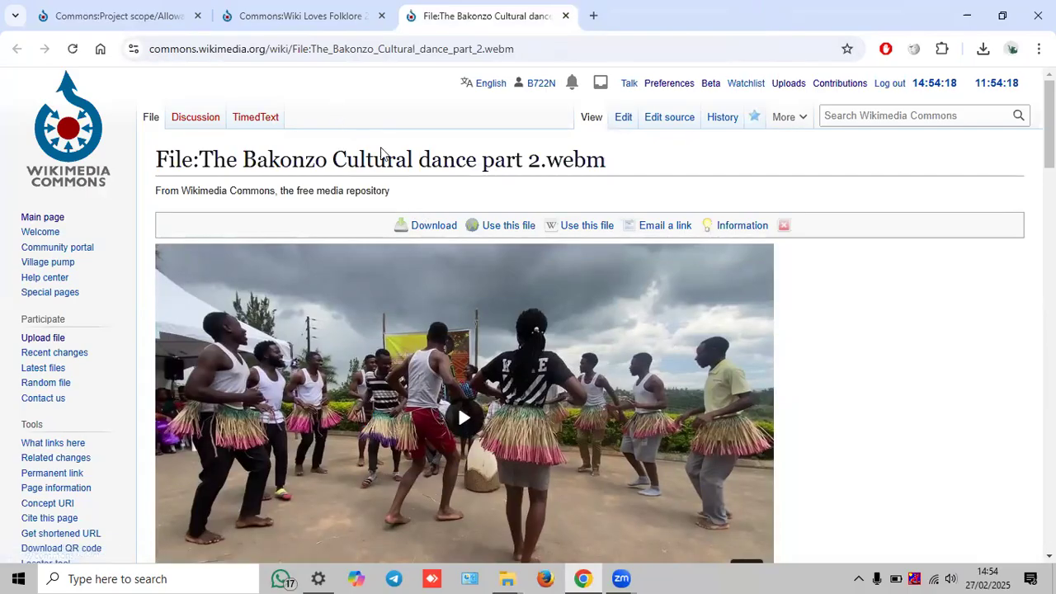
- Search for "vlc" in a new tab and review the official VLC media player page's features and supported platforms
click(592, 17)
text(vlc)
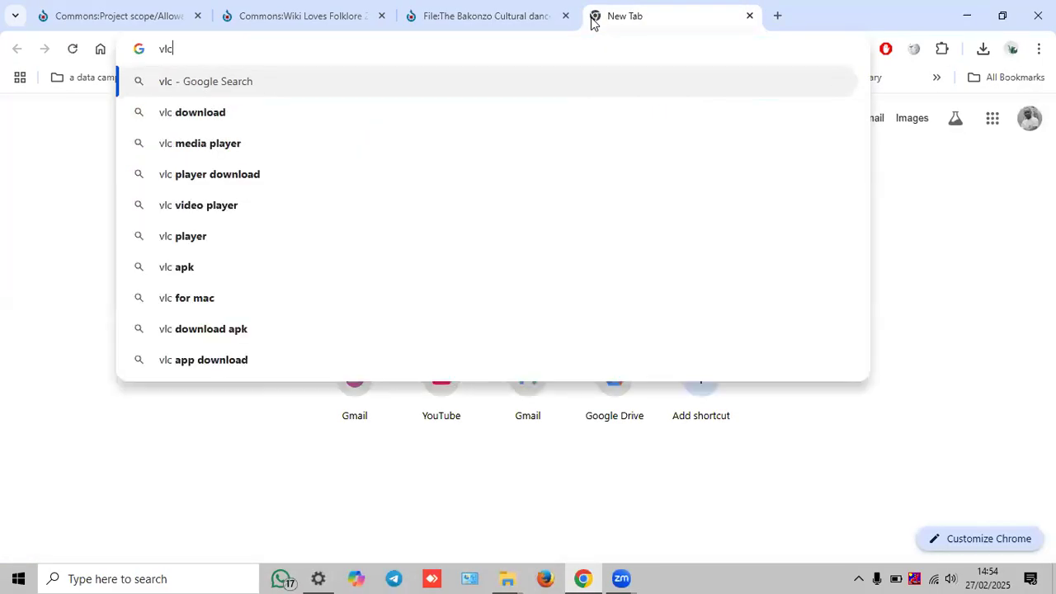
key(Return)
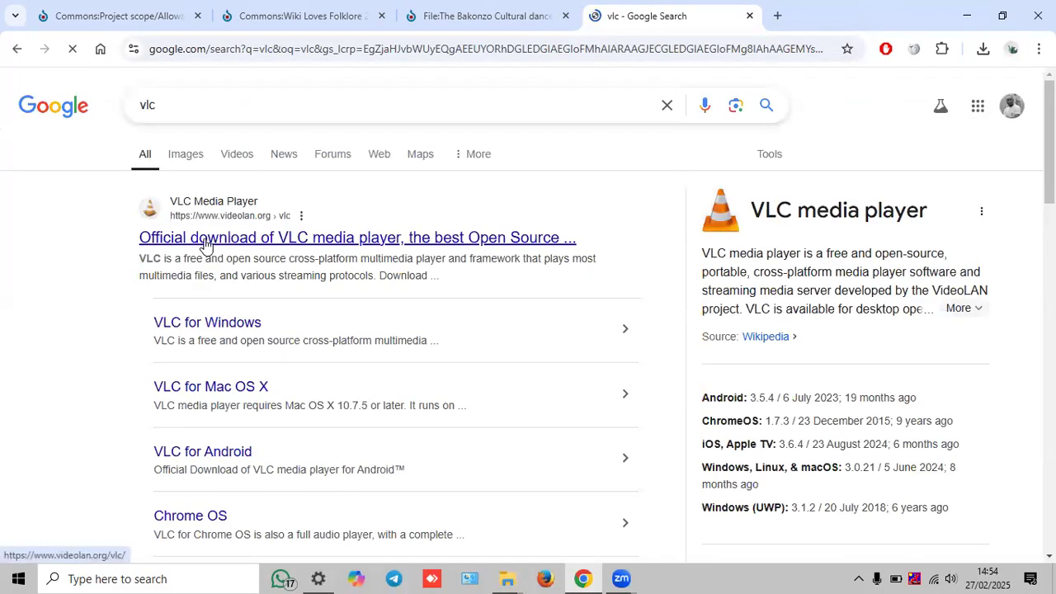
click(205, 241)
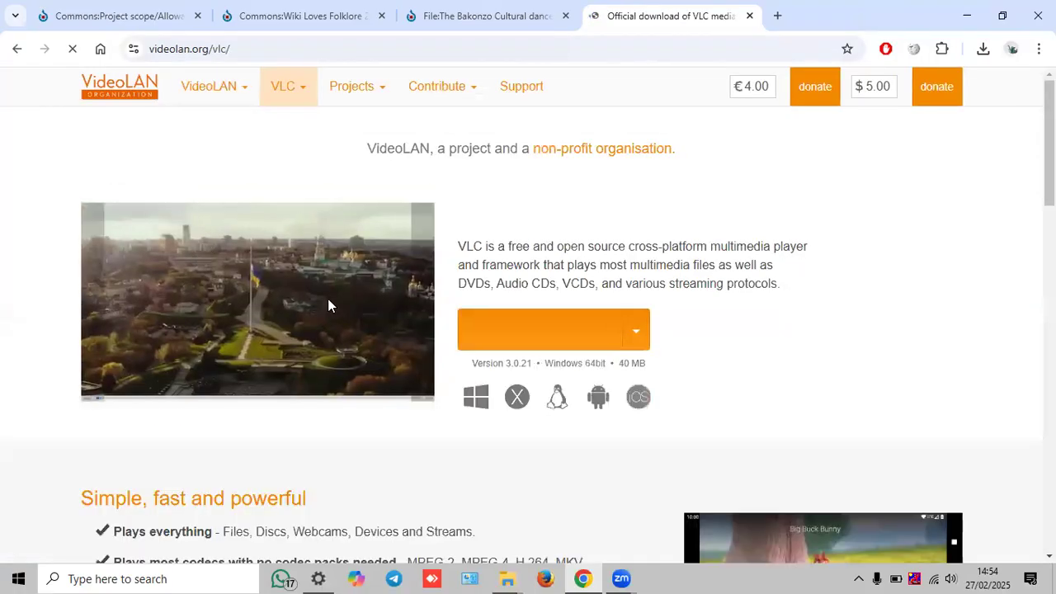
scroll(612, 257, down, 3)
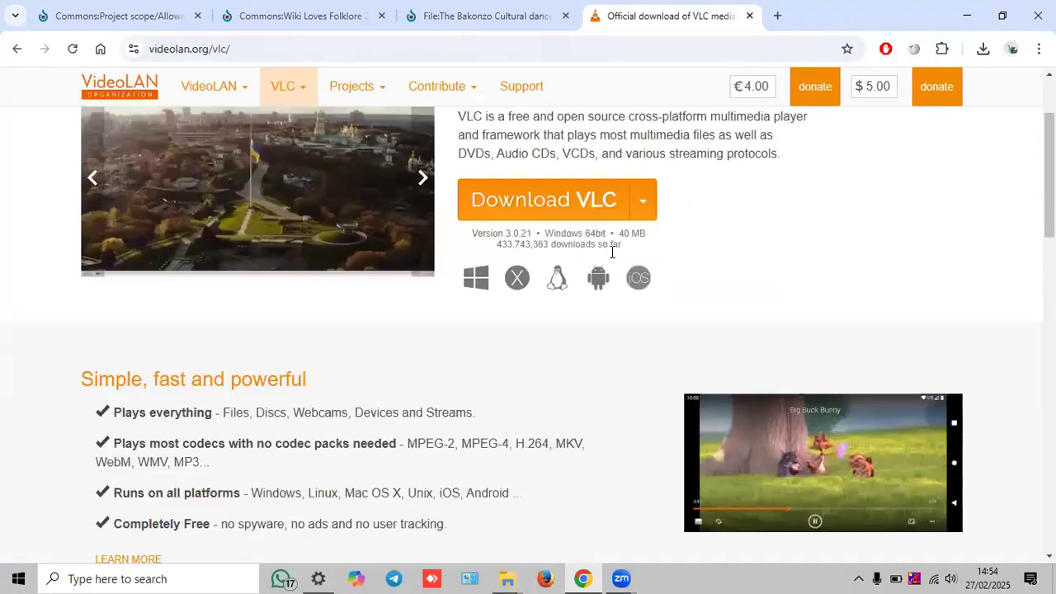
drag(121, 311, 367, 311)
click(376, 343)
scroll(374, 354, down, 2)
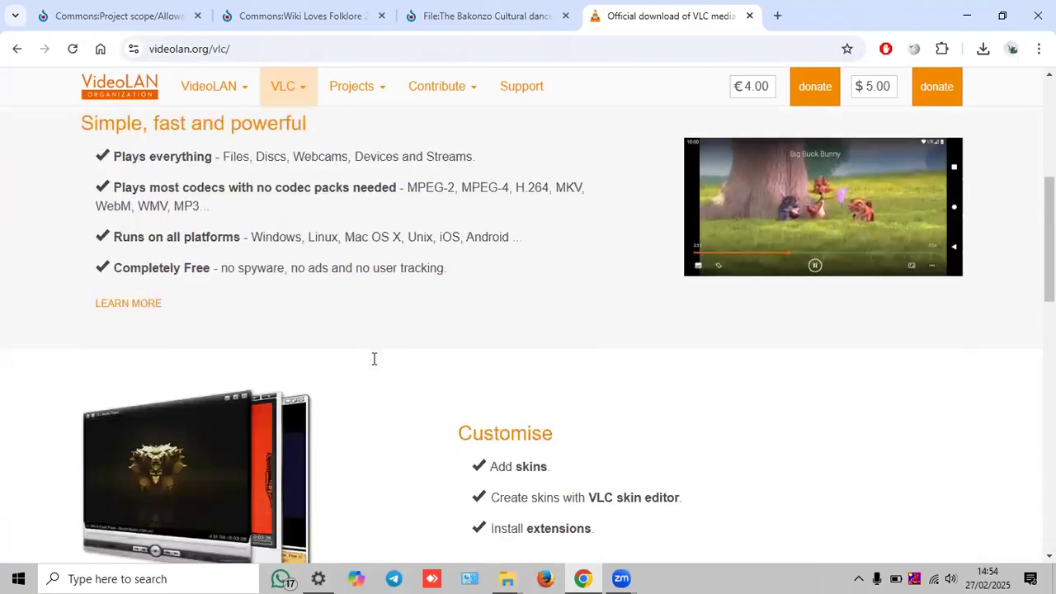
scroll(439, 231, down, 3)
scroll(441, 239, up, 8)
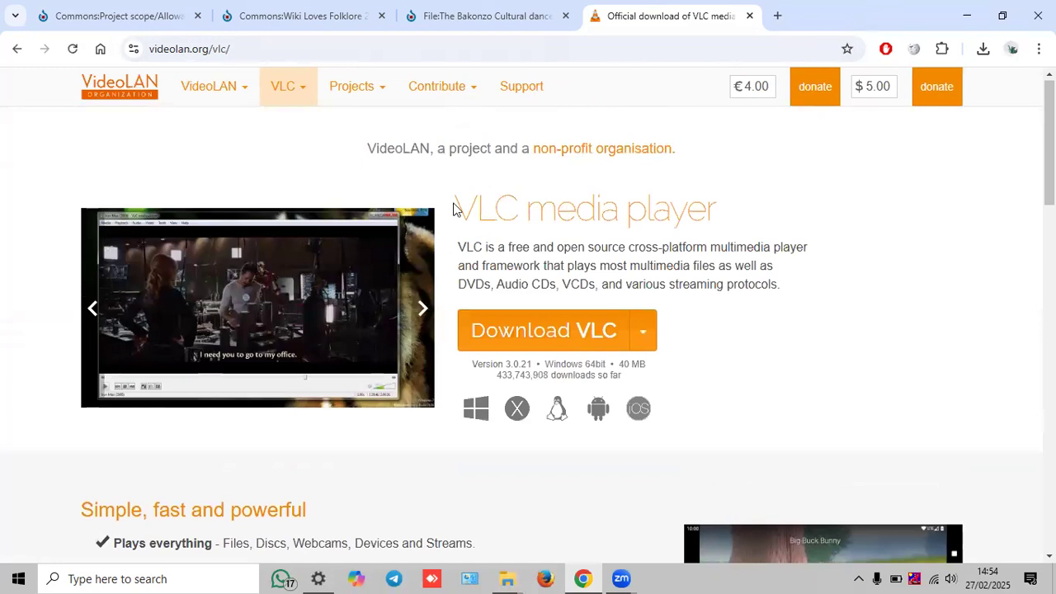
- Search Google for "video2commons" and open the Commons:video2commons page from the results
click(587, 49)
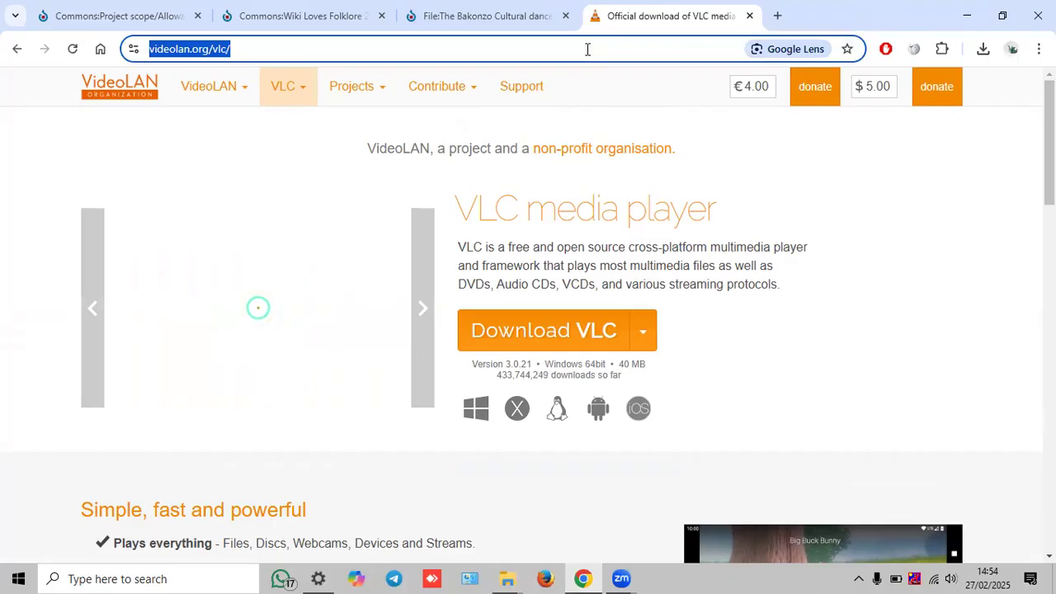
text(video)
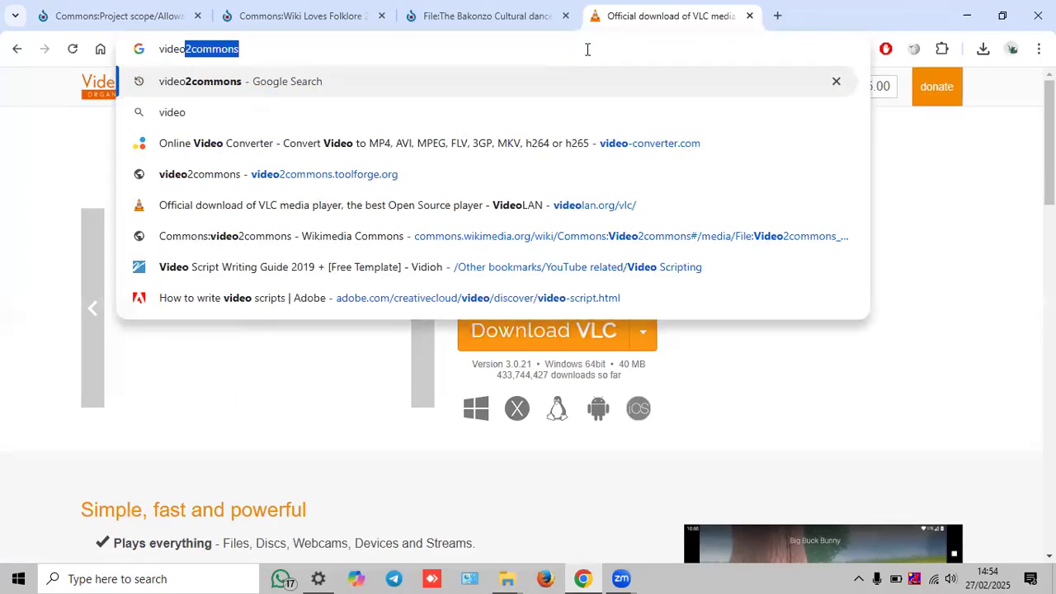
key(Return)
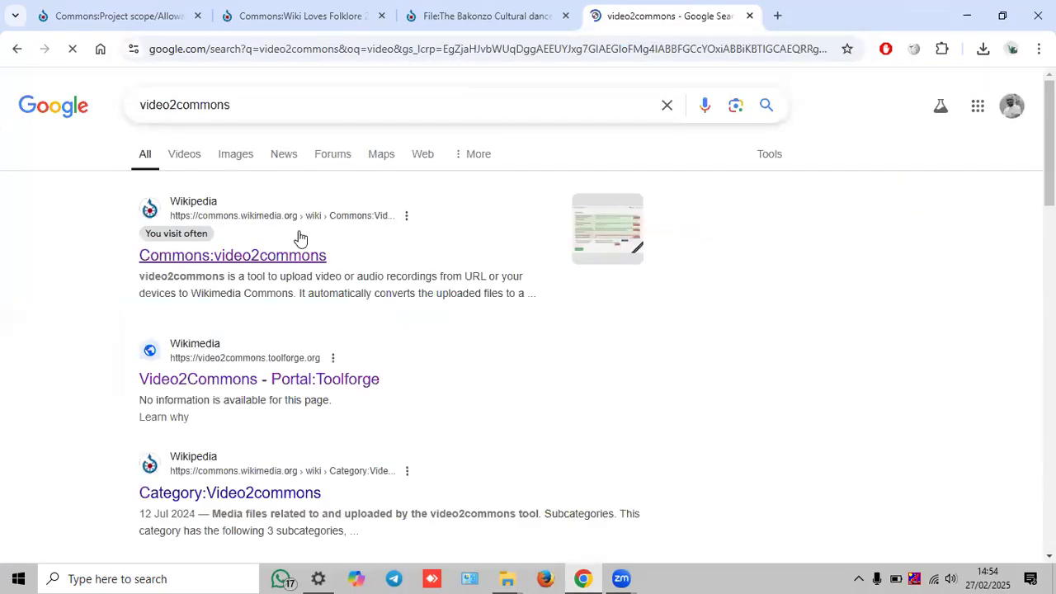
click(281, 257)
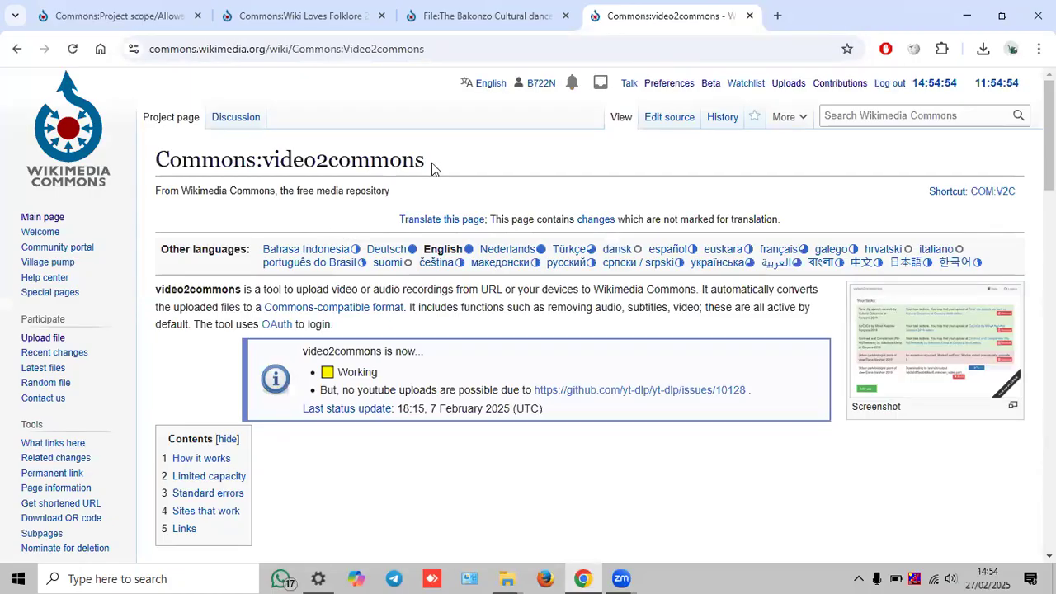
- Review the video2commons status note and usage instructions, and open the linked video2commons.toolforge.org tool in a new tab
scroll(421, 162, down, 2)
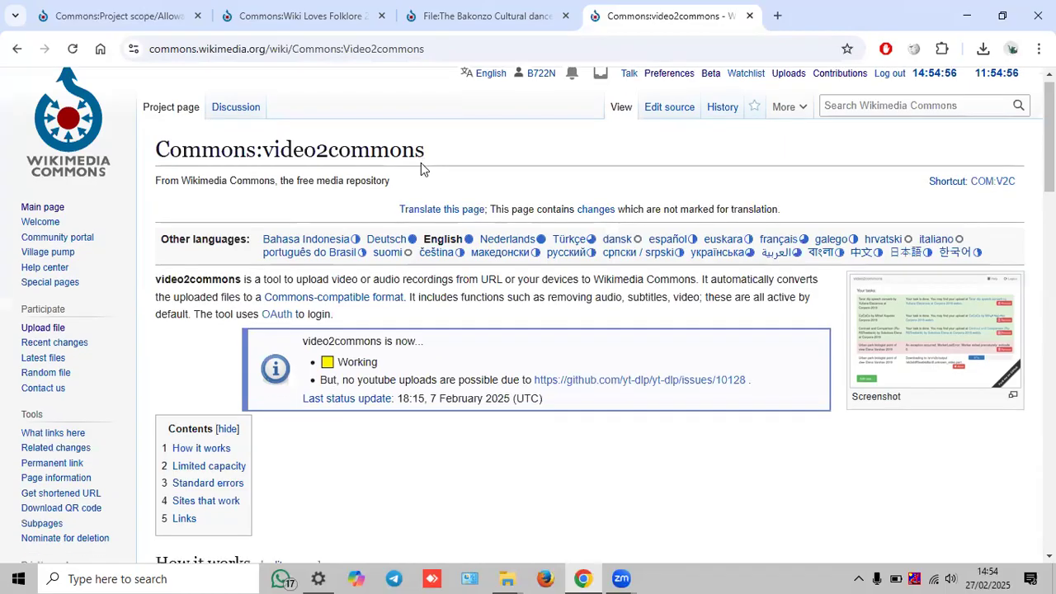
drag(387, 220, 318, 216)
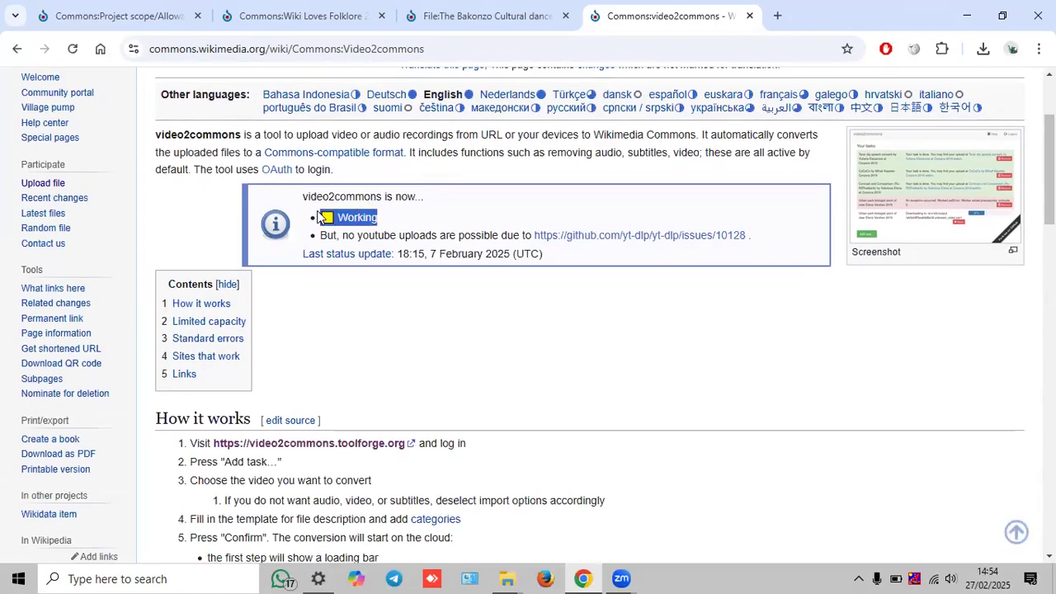
double_click(357, 214)
scroll(363, 198, up, 3)
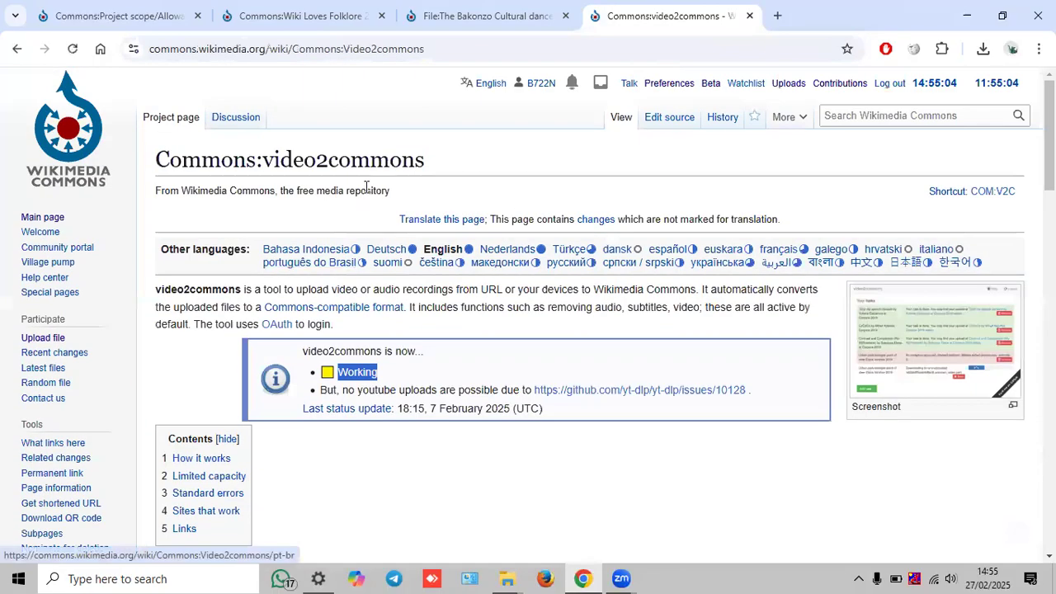
scroll(388, 198, down, 3)
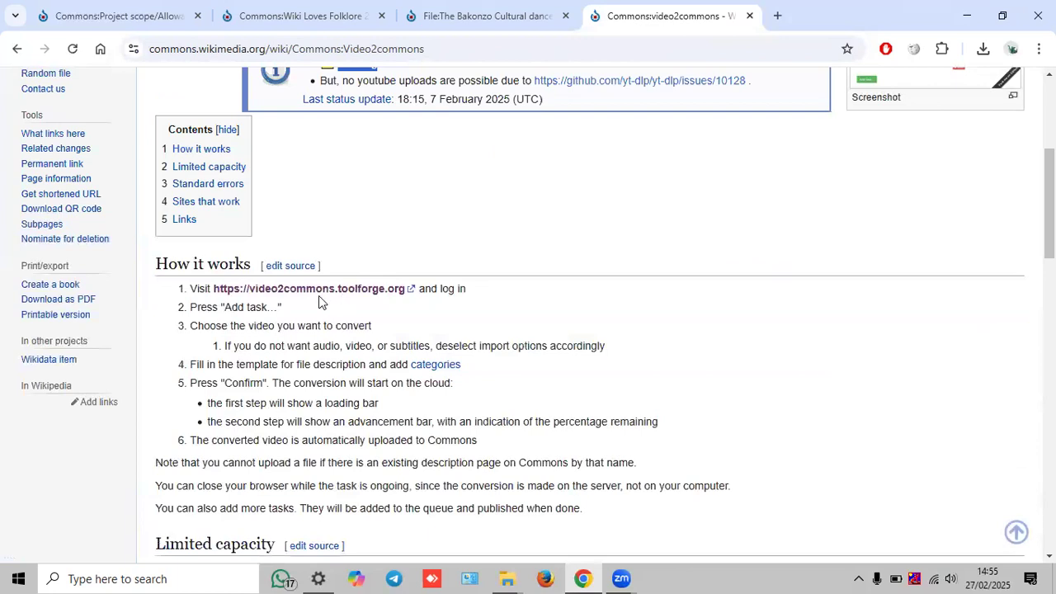
right_click(254, 289)
click(290, 306)
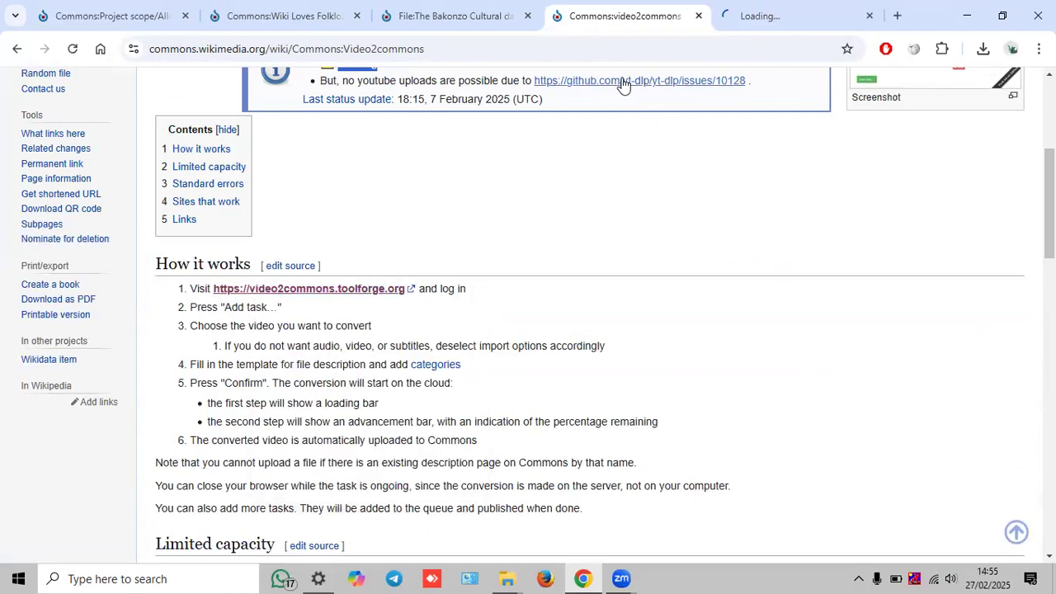
click(774, 15)
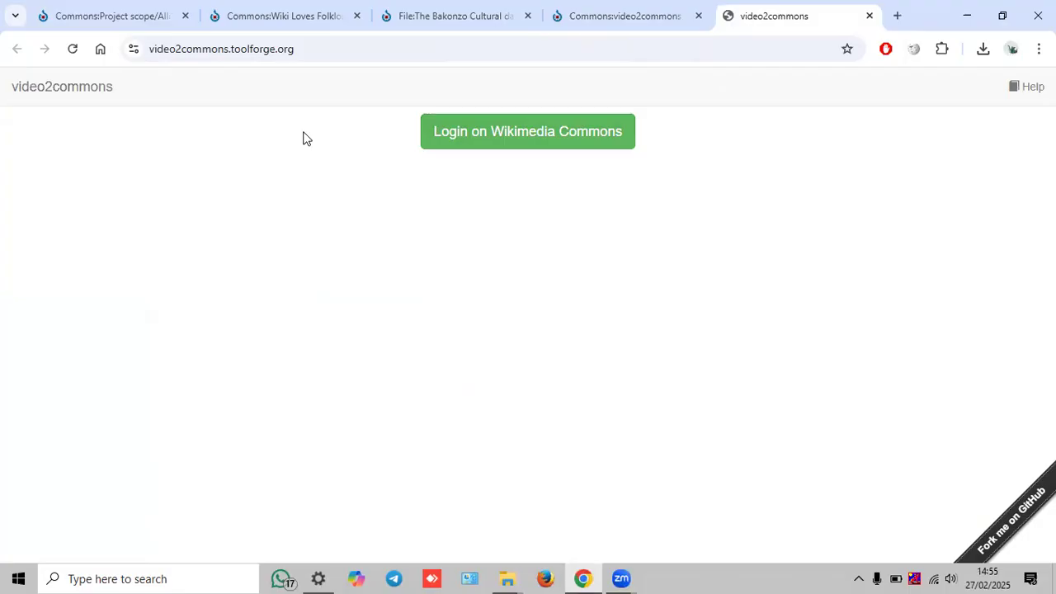
- Log in to video2commons through Wikimedia Commons and allow the requested page and media permissions
click(527, 141)
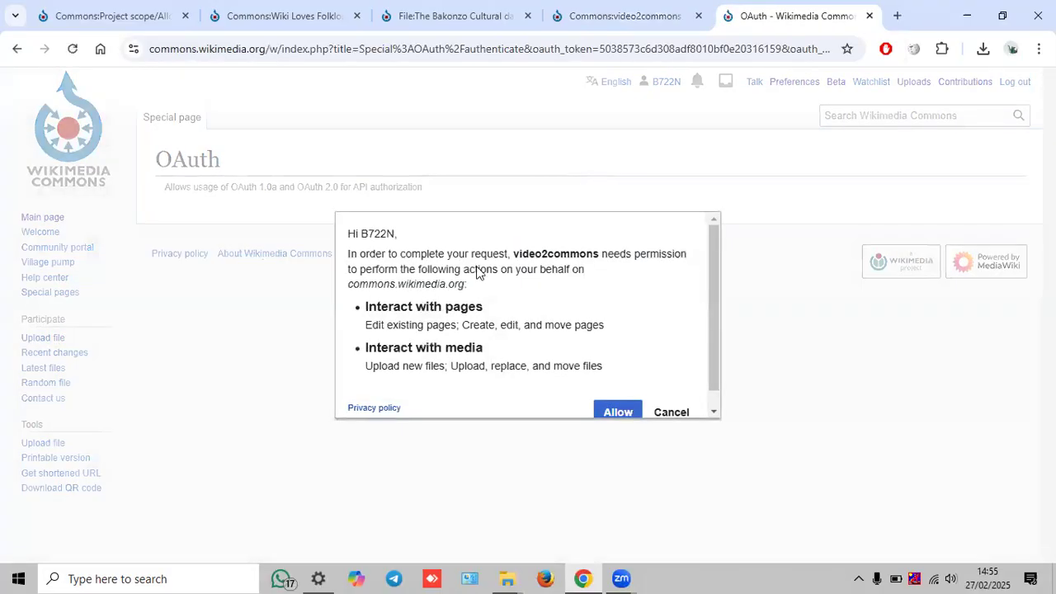
scroll(478, 273, down, 1)
click(603, 394)
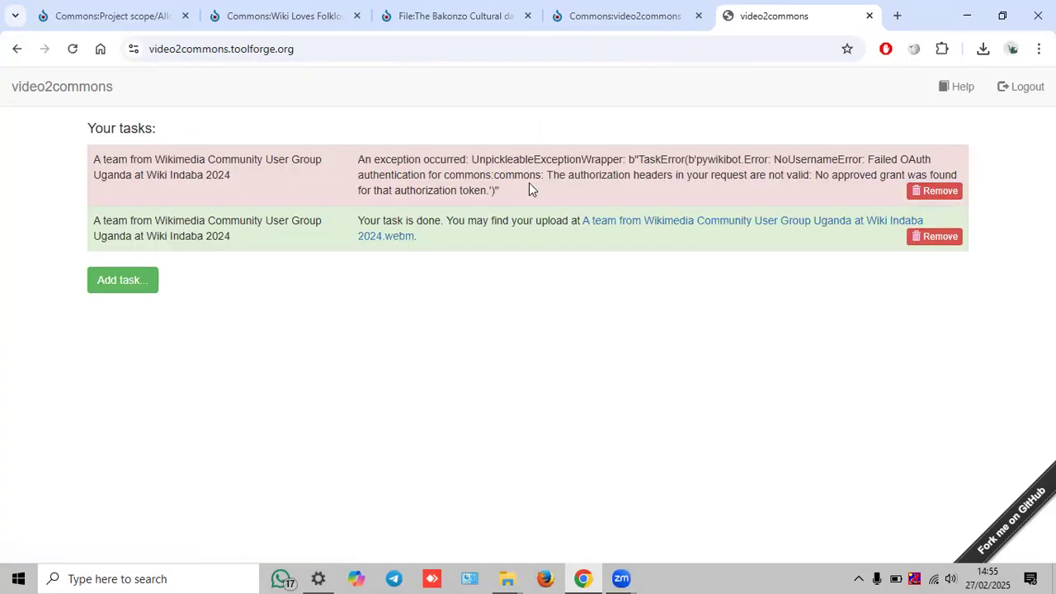
- Inspect the failed task's error text and view the completed task's uploaded file in a separate tab, closing it when done
drag(368, 157, 313, 156)
click(502, 193)
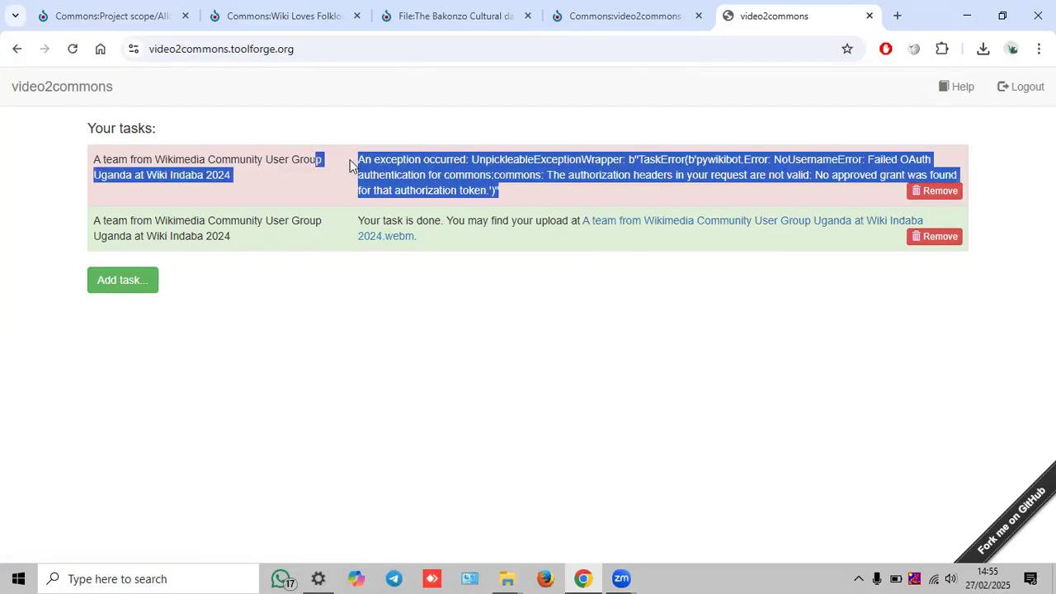
click(349, 161)
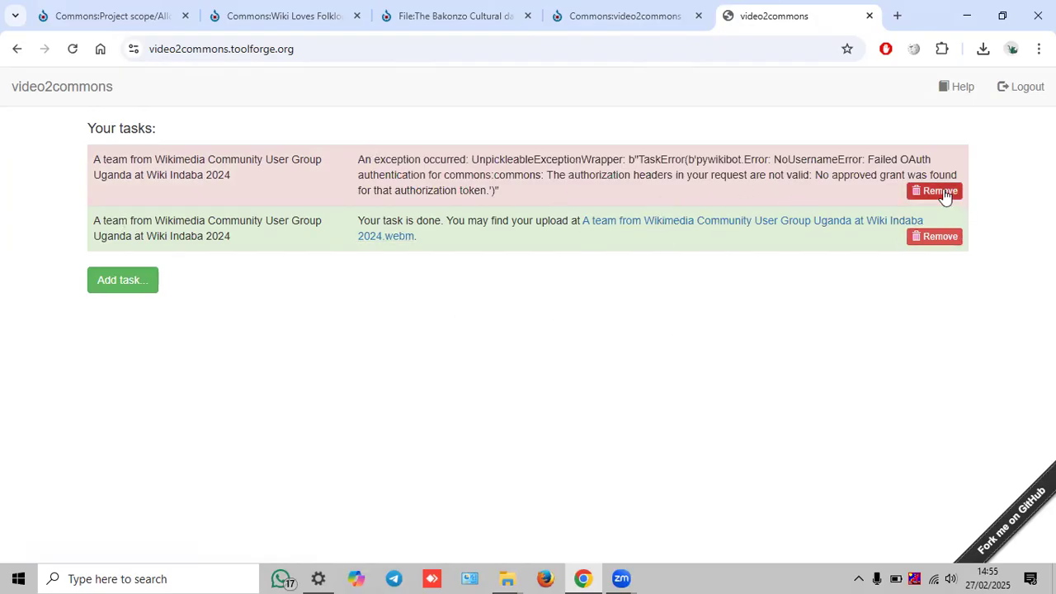
right_click(754, 228)
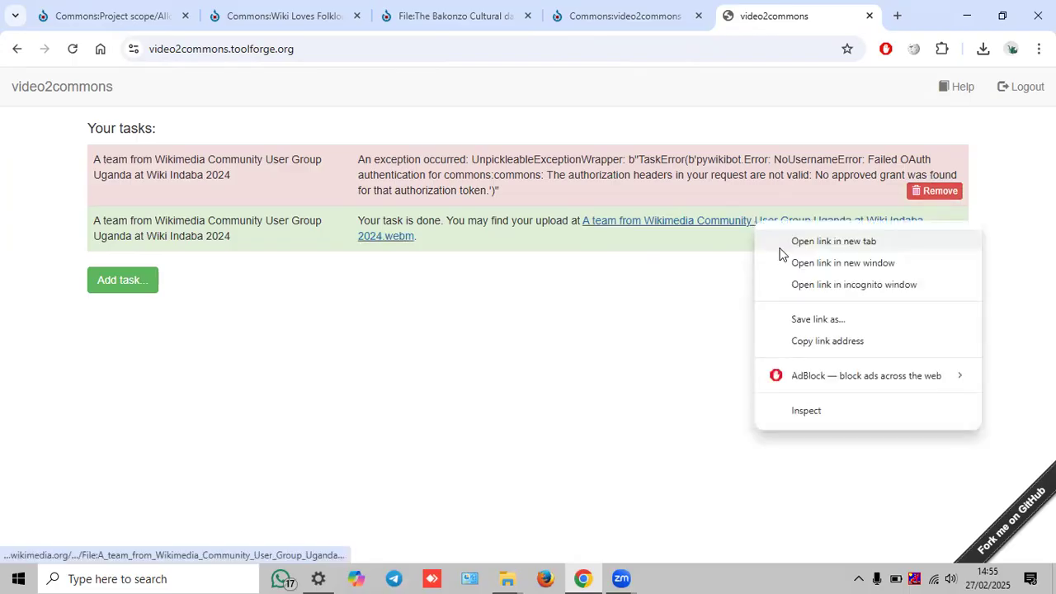
click(786, 241)
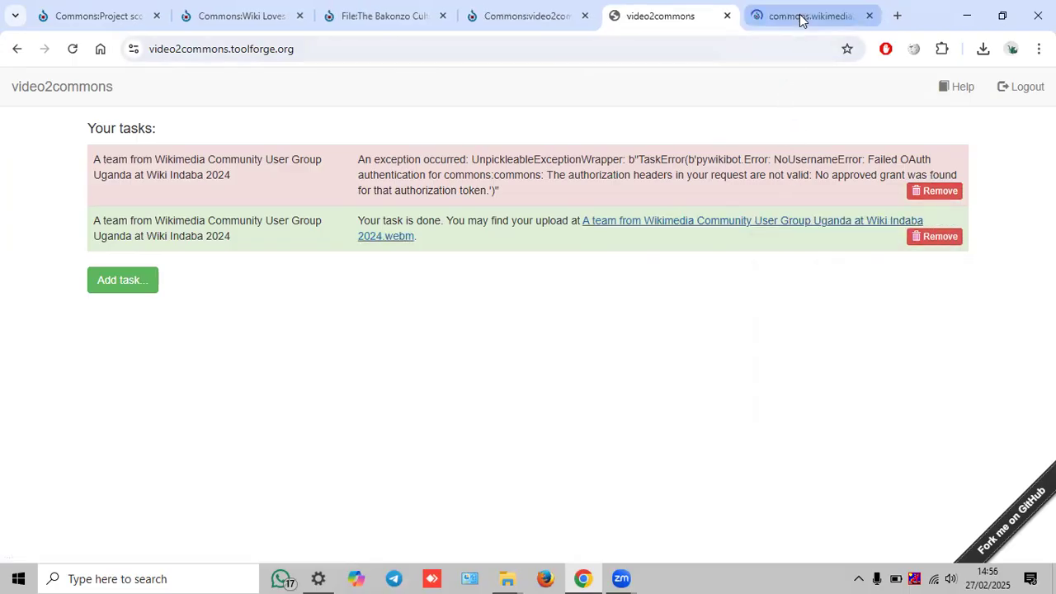
click(799, 18)
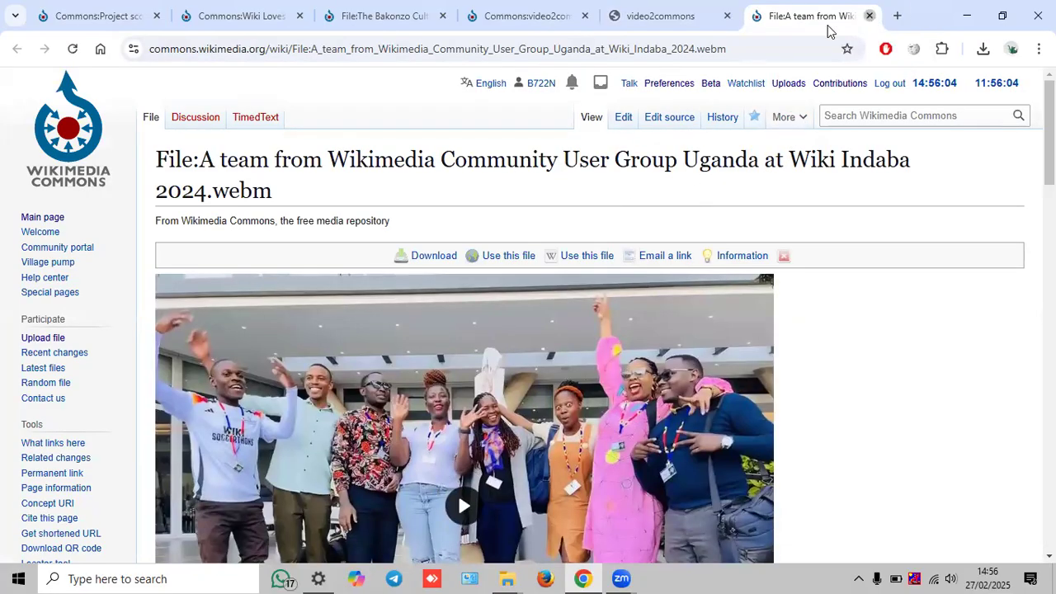
click(869, 16)
- Remove both old tasks from the video2commons task list and reload the page
click(941, 192)
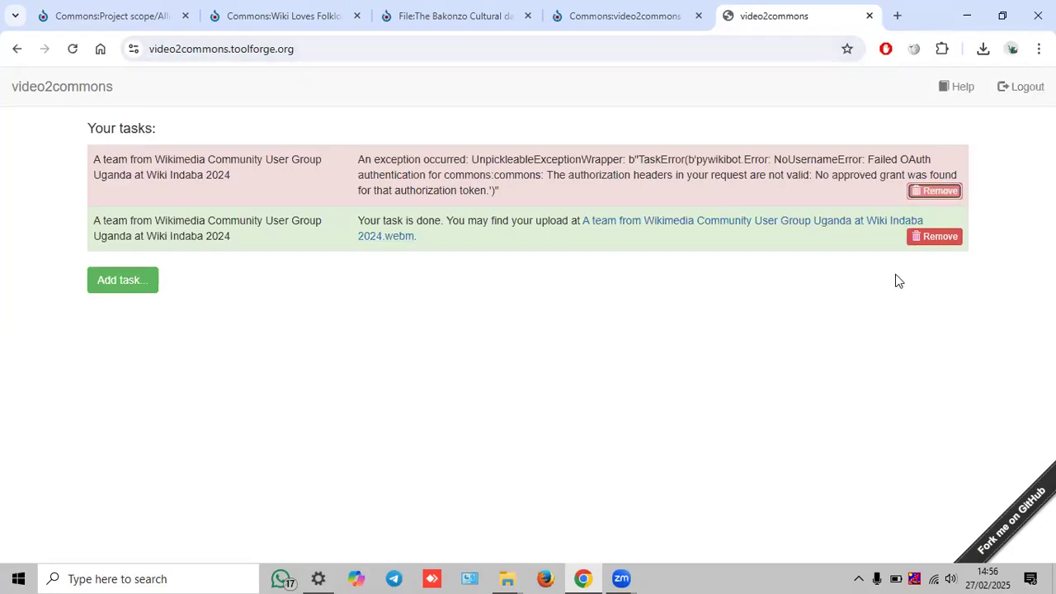
click(941, 241)
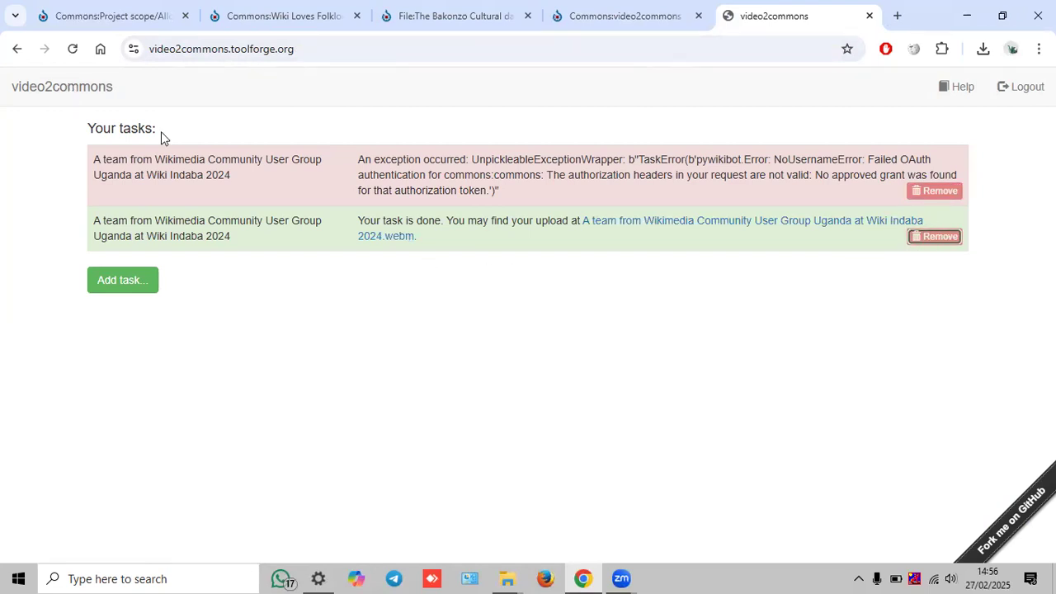
click(73, 49)
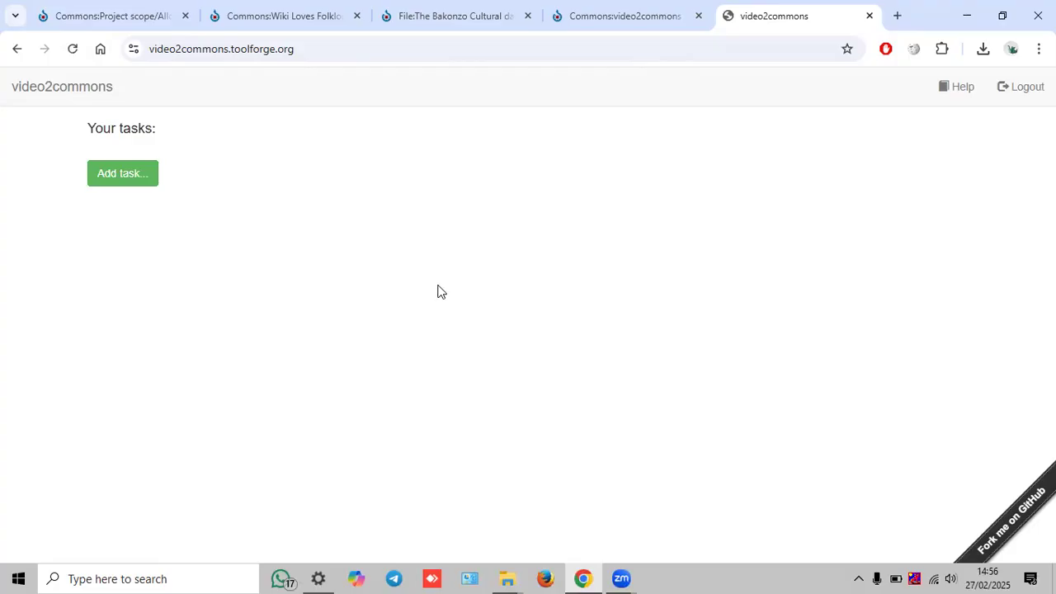
- Start a new upload task with Keep video enabled and Keep audio and Import subtitles disabled
click(114, 173)
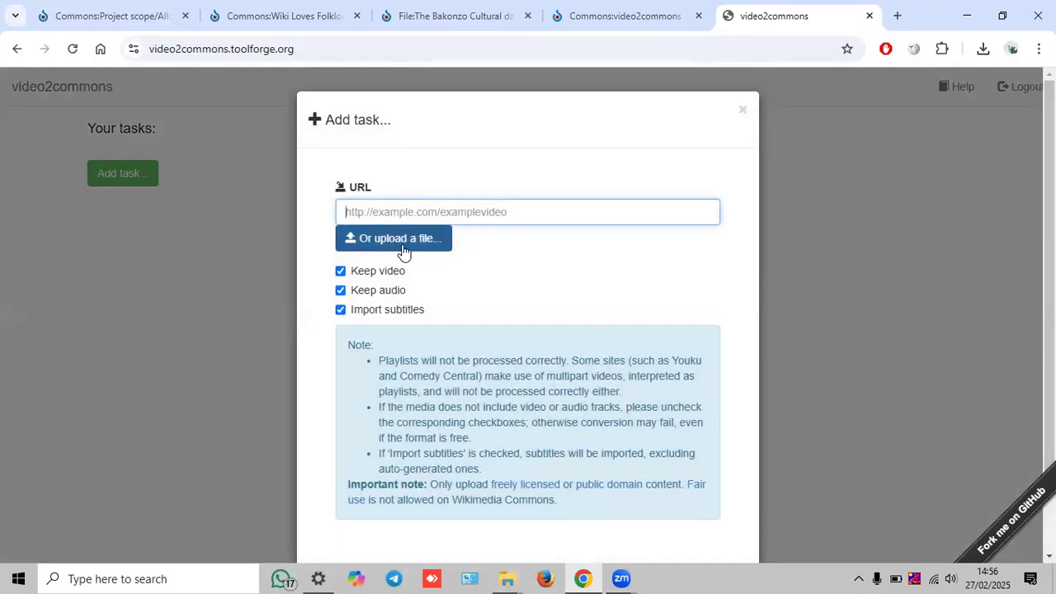
scroll(366, 274, down, 2)
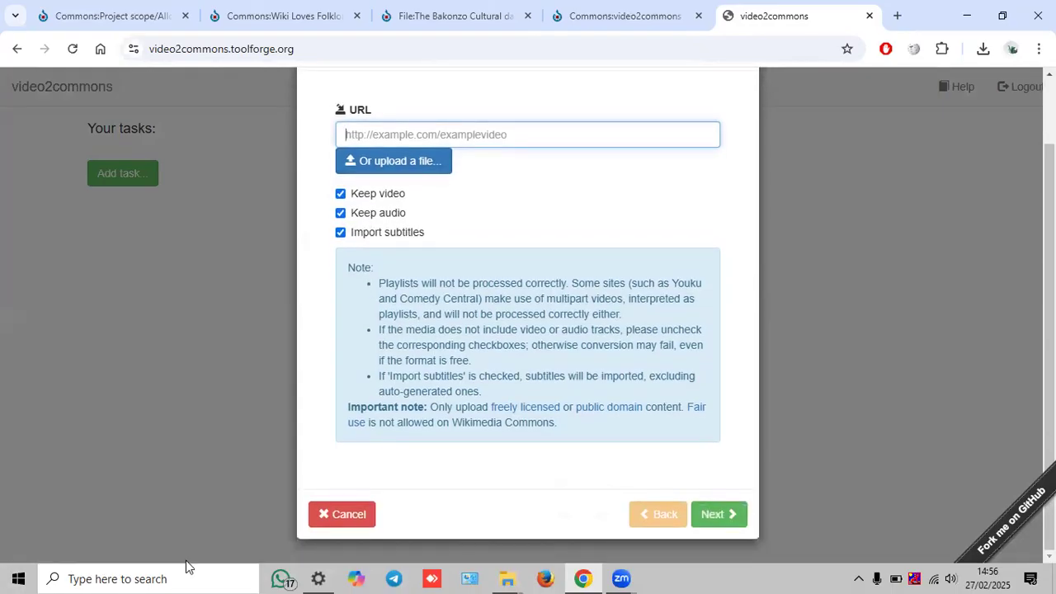
click(392, 235)
click(395, 213)
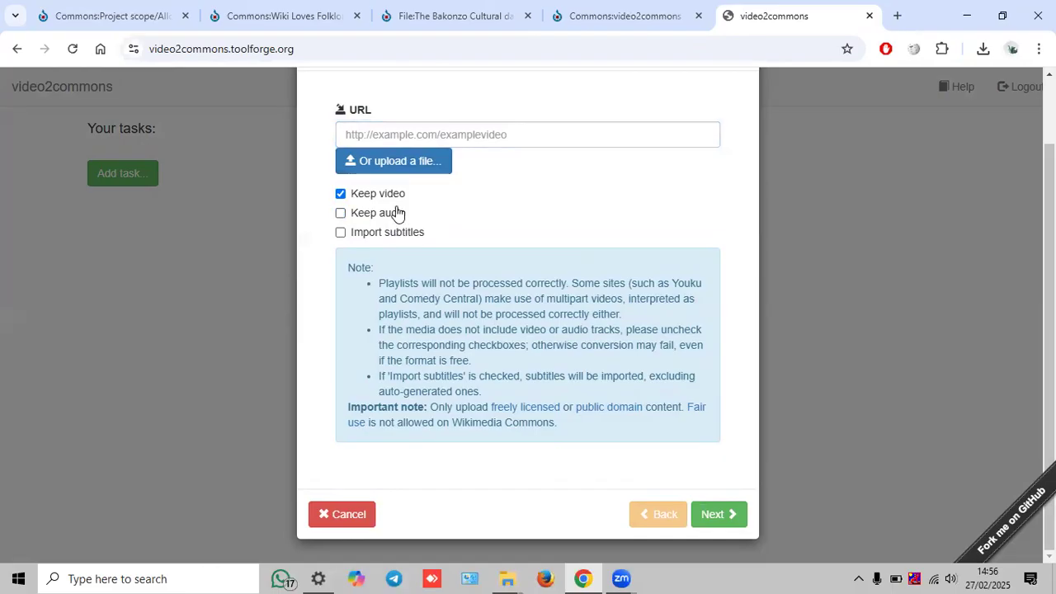
scroll(391, 212, up, 1)
click(375, 273)
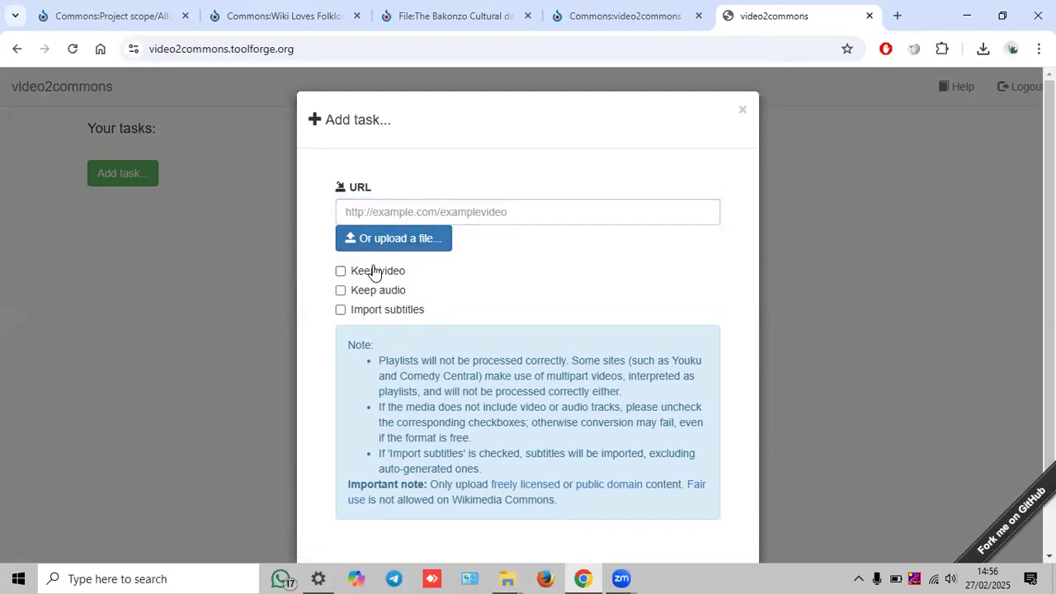
click(341, 290)
click(374, 291)
- Check the size and length of the source MOV videos in the Video to commons Convertor folder in File Explorer
click(396, 238)
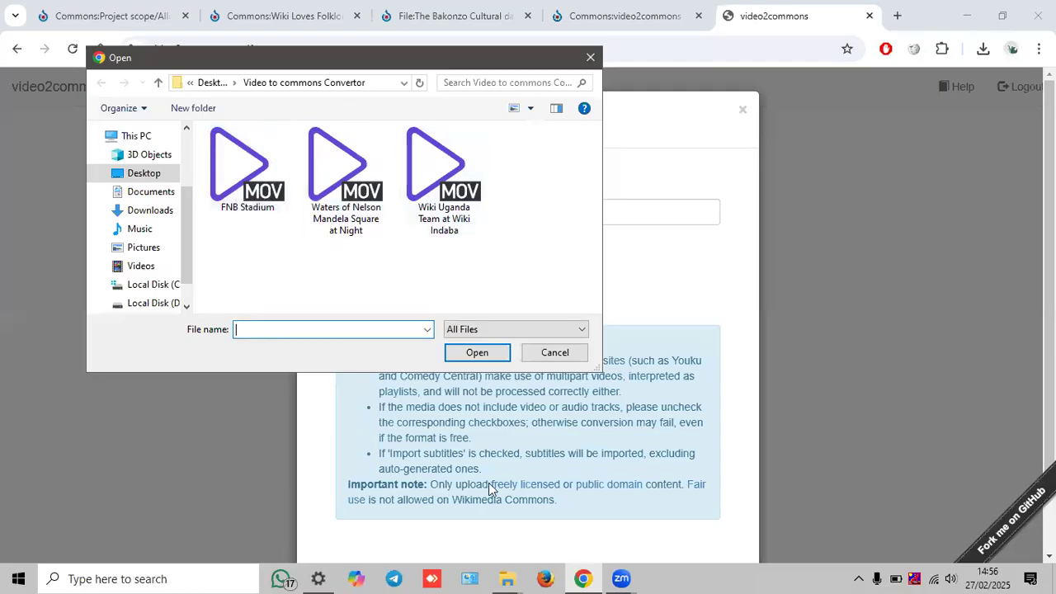
mouse_move(513, 575)
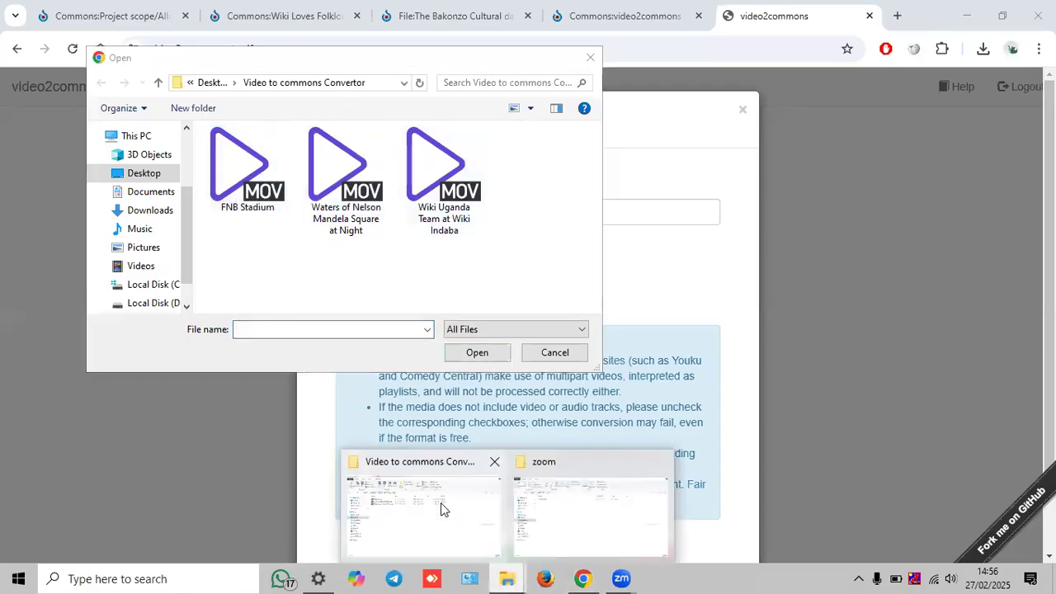
click(404, 544)
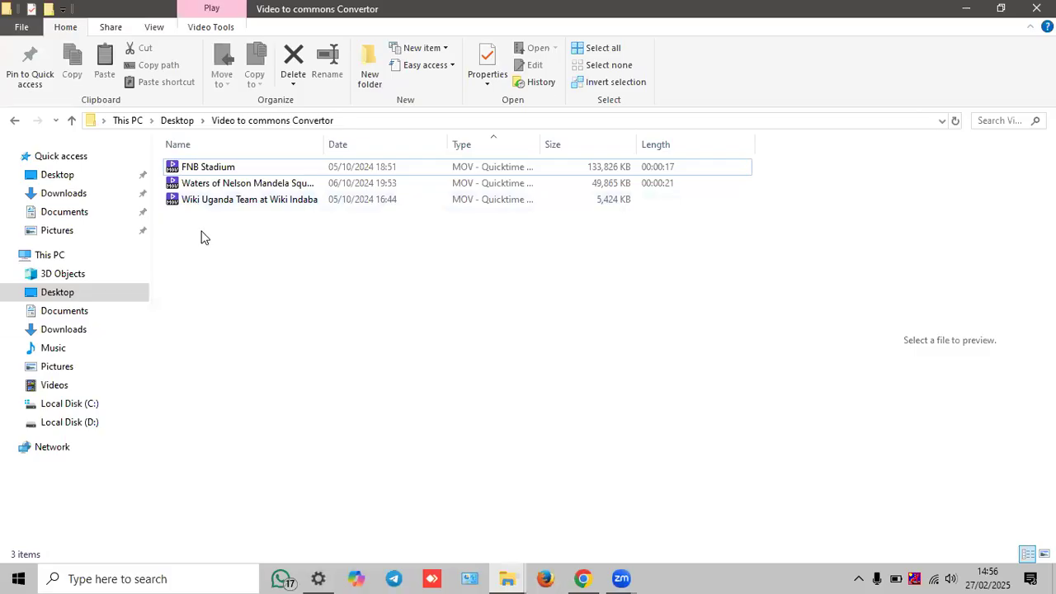
drag(238, 265, 280, 161)
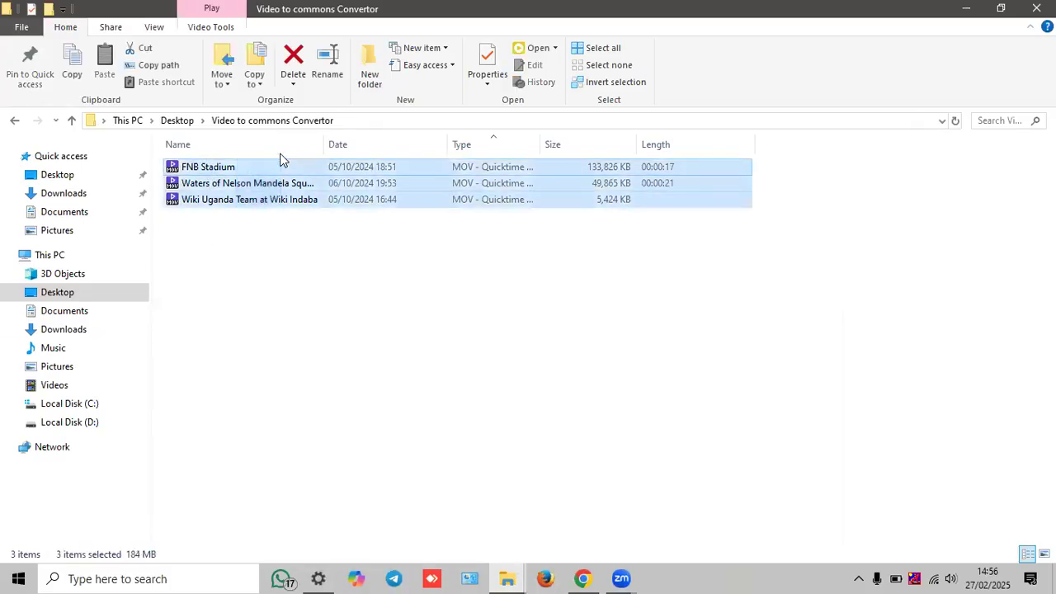
click(323, 260)
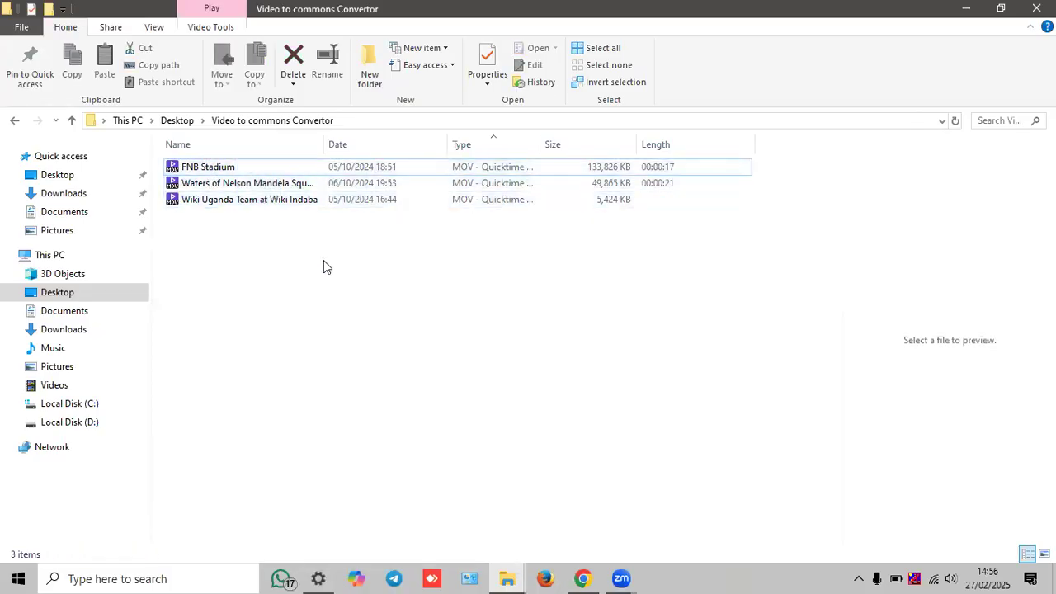
click(306, 167)
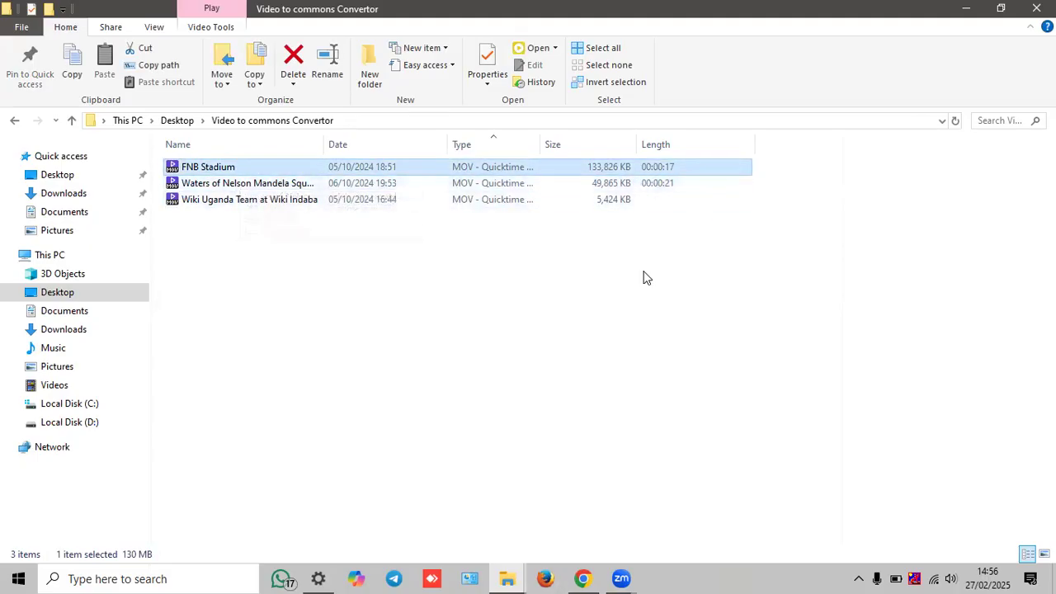
click(429, 275)
click(693, 174)
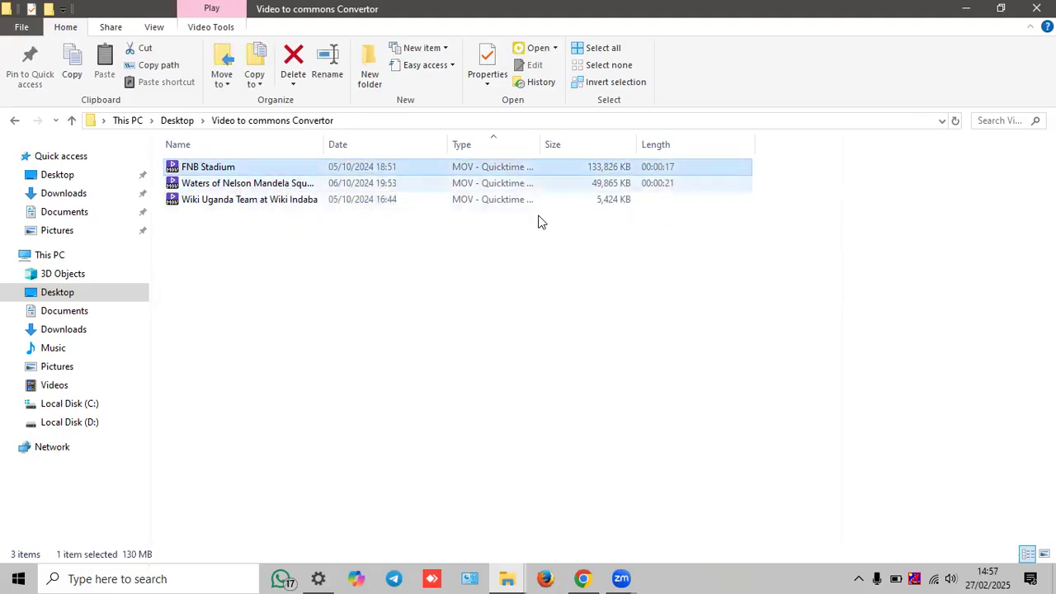
- Switch back to the video2commons task in Chrome and upload the FNB Stadium MOV file
click(589, 576)
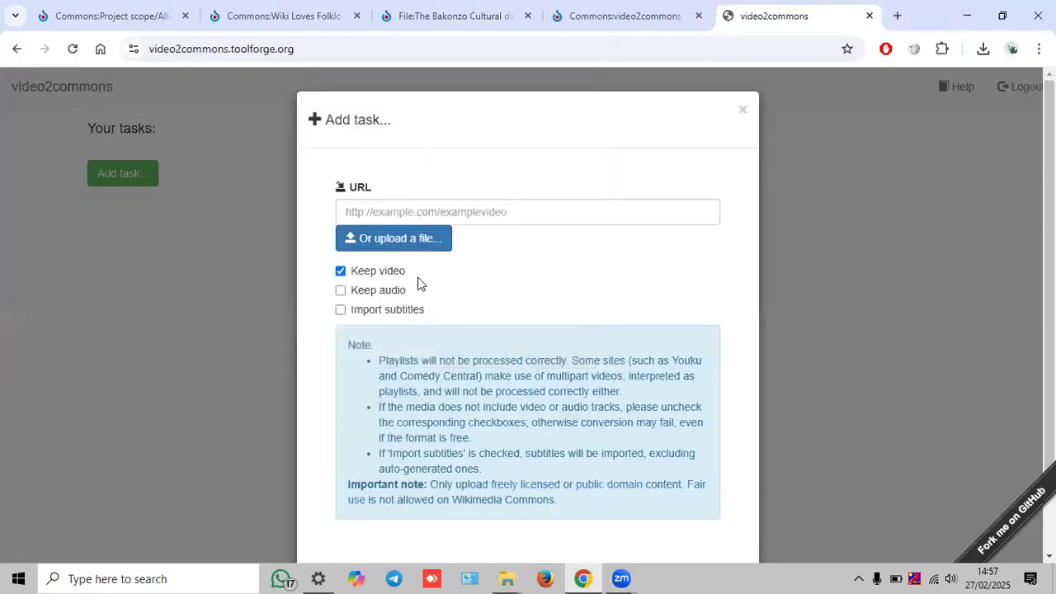
click(414, 246)
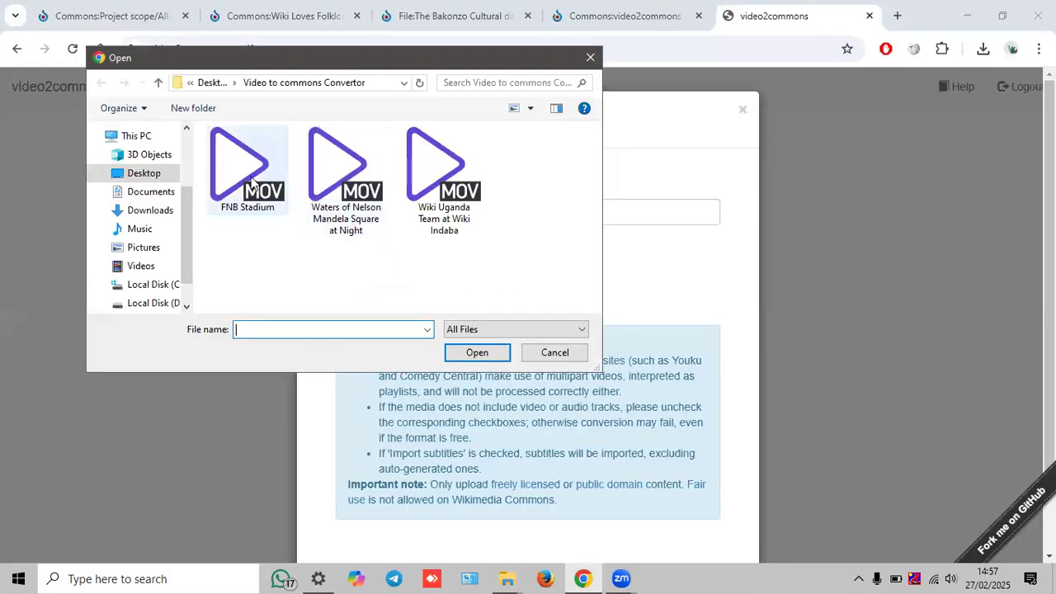
double_click(240, 166)
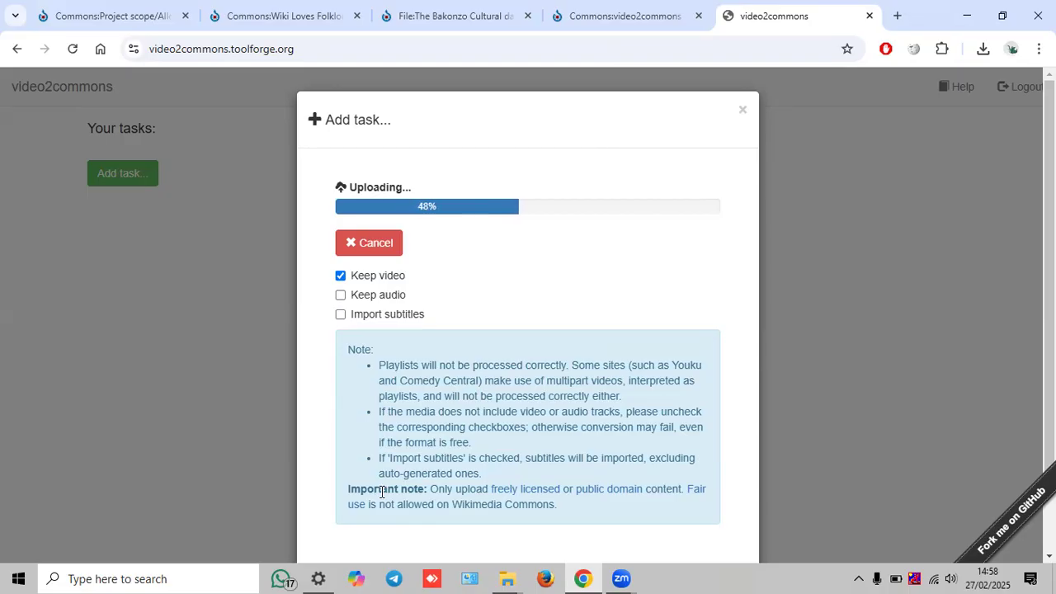
- Launch VLC media player and open its Convert / Save media selection
click(212, 578)
text(vlc)
click(181, 156)
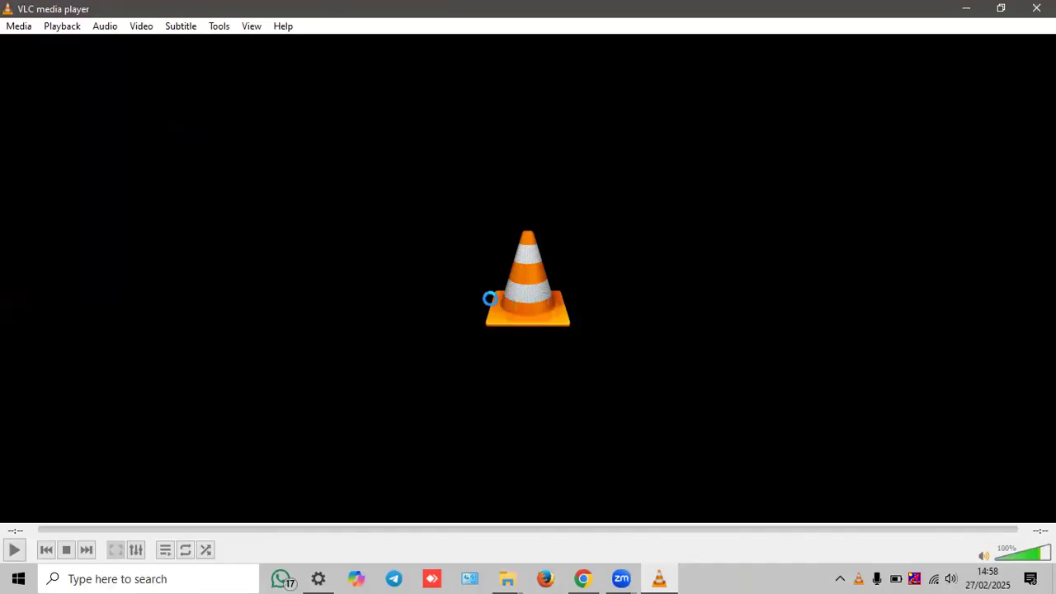
click(25, 27)
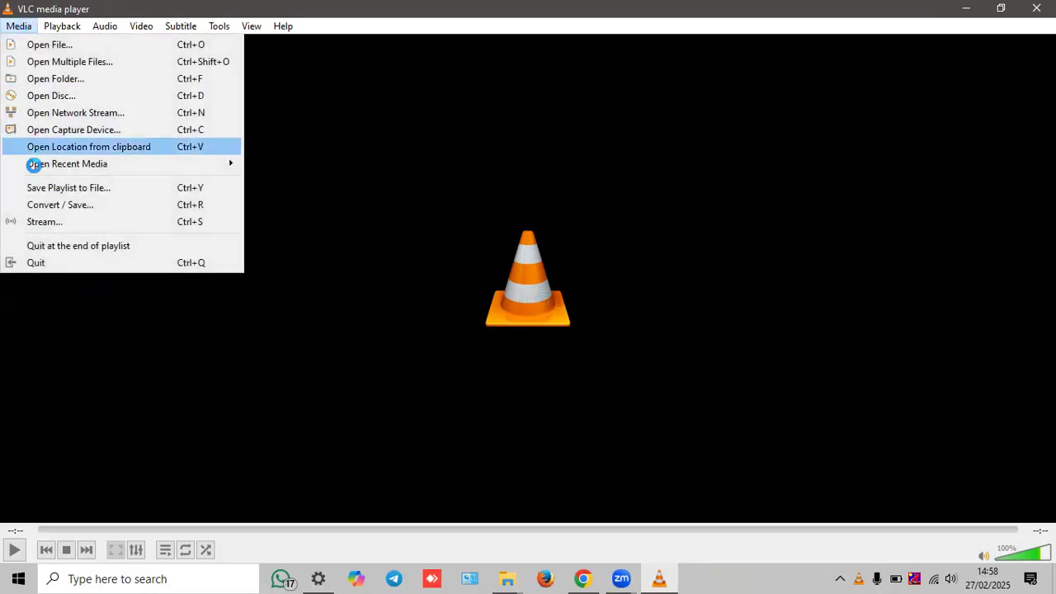
click(58, 204)
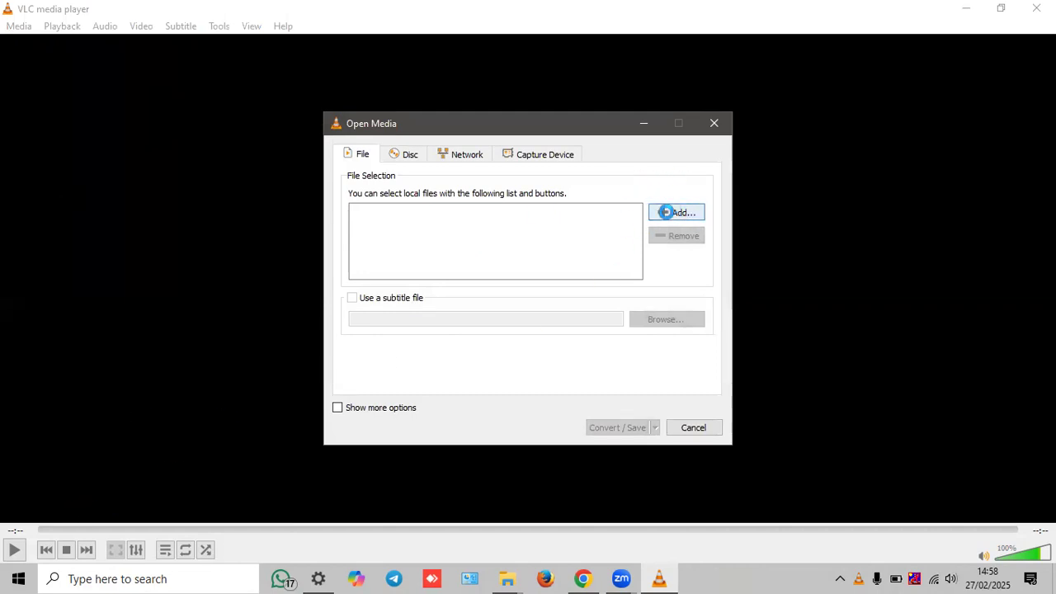
- Add the Waters of Nelson Mandela Square at Night video from the Video to commons Convertor folder as the file for conversion
click(664, 212)
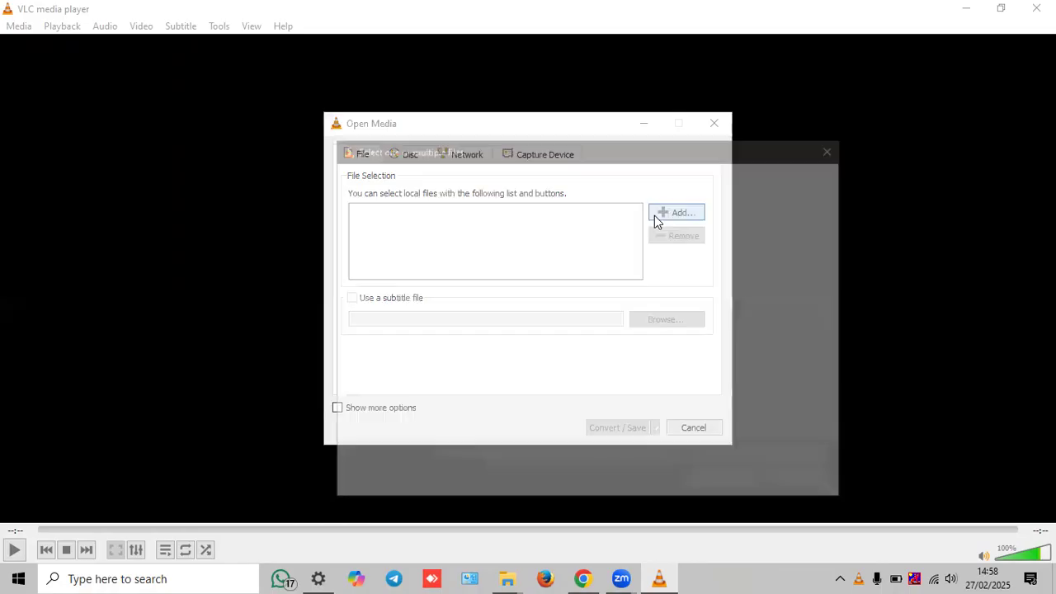
drag(483, 155, 384, 115)
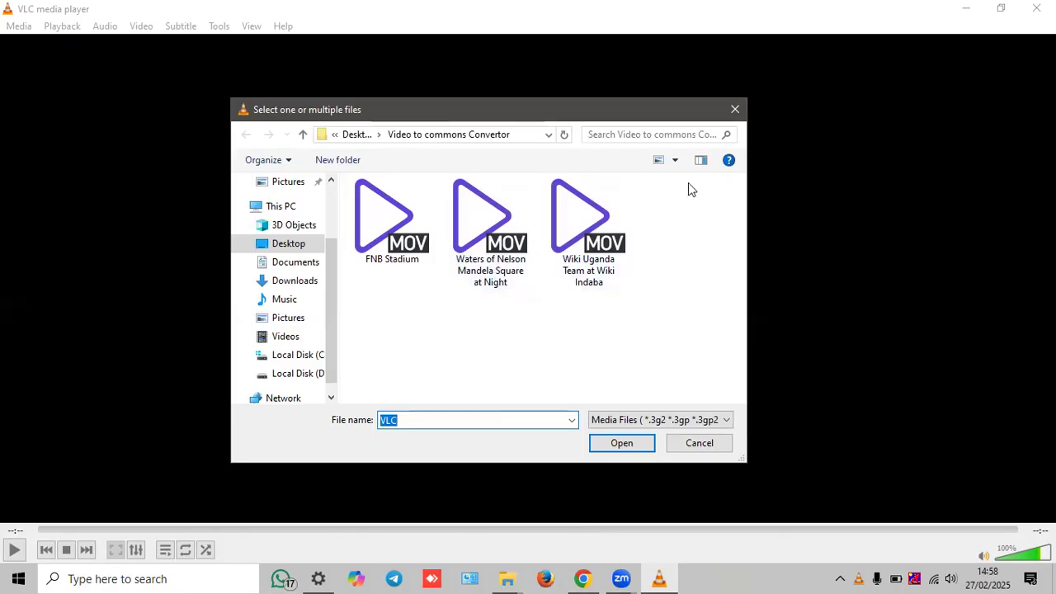
key(alt+Tab)
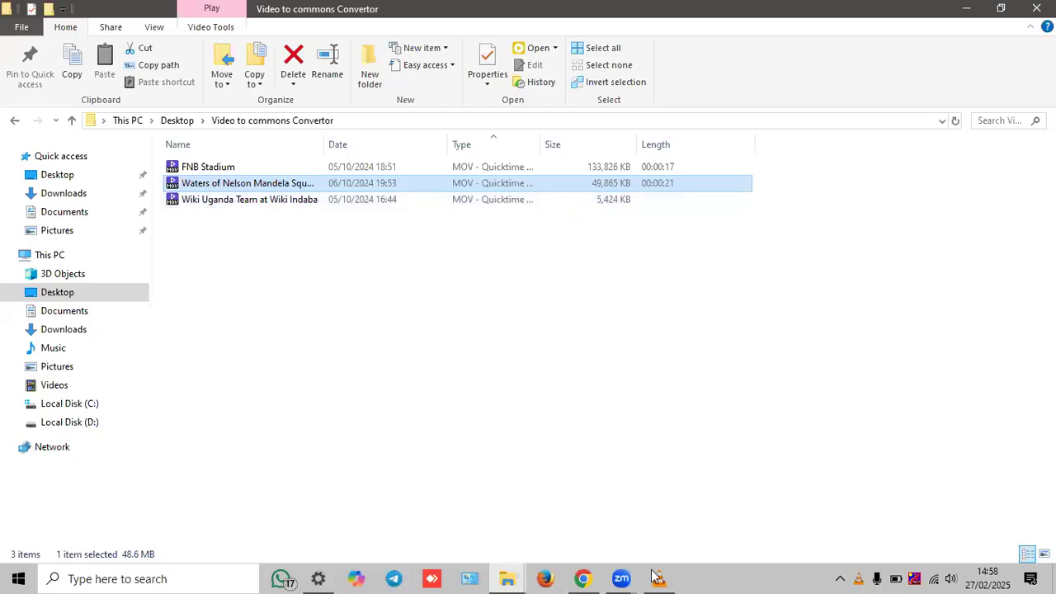
key(alt+Tab)
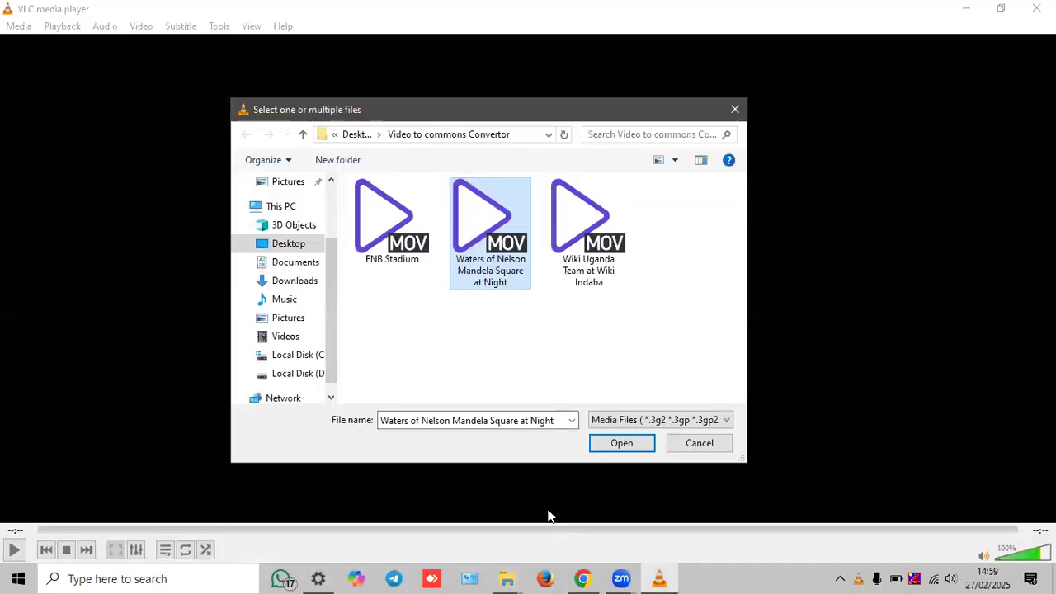
click(515, 577)
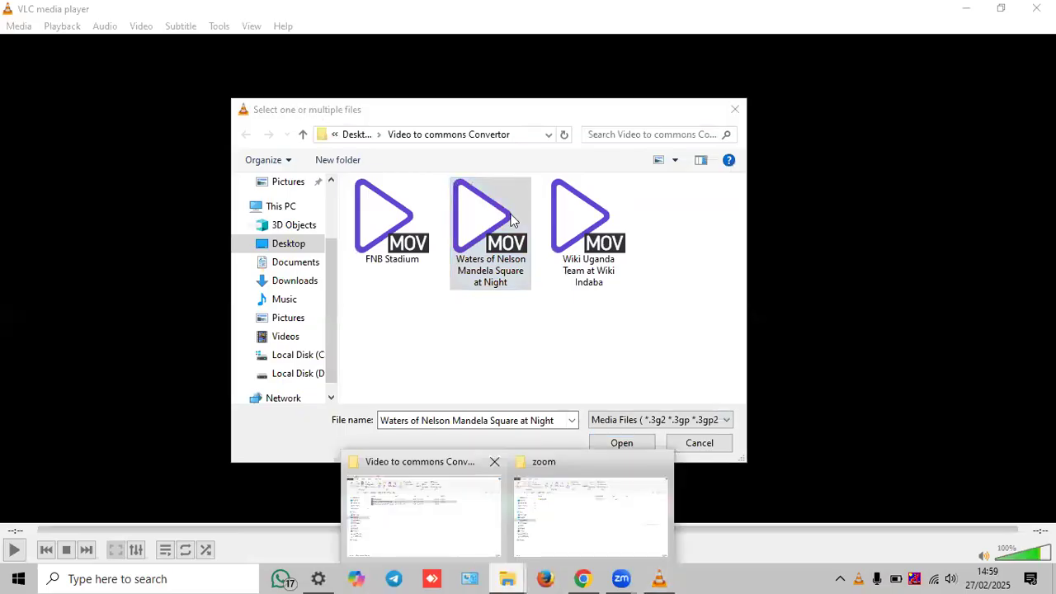
click(423, 516)
click(660, 579)
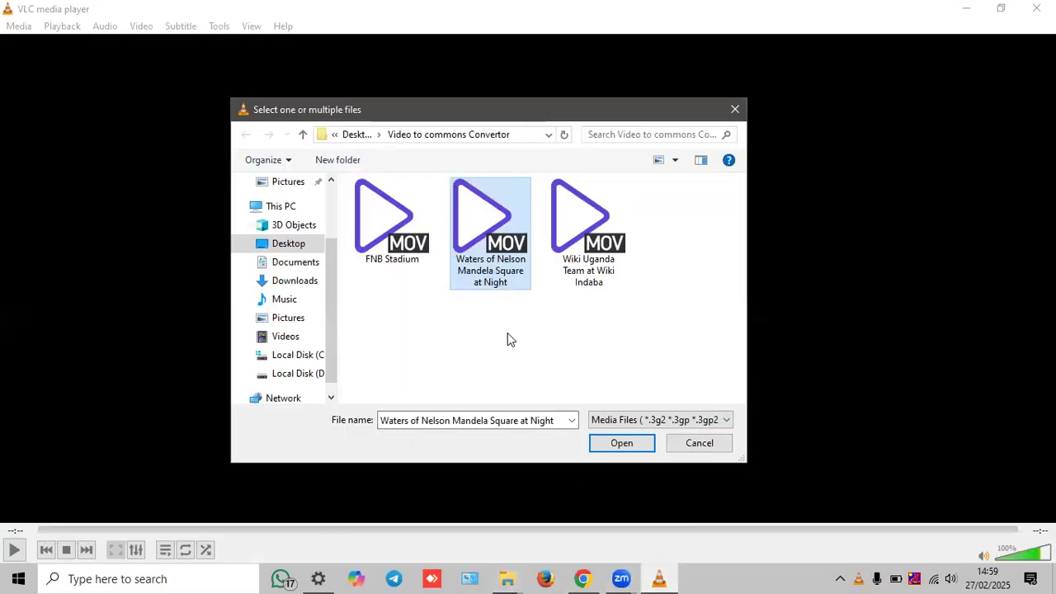
double_click(494, 240)
- Proceed to the conversion settings and choose the Audio - Vorbis (OGG) profile
click(653, 428)
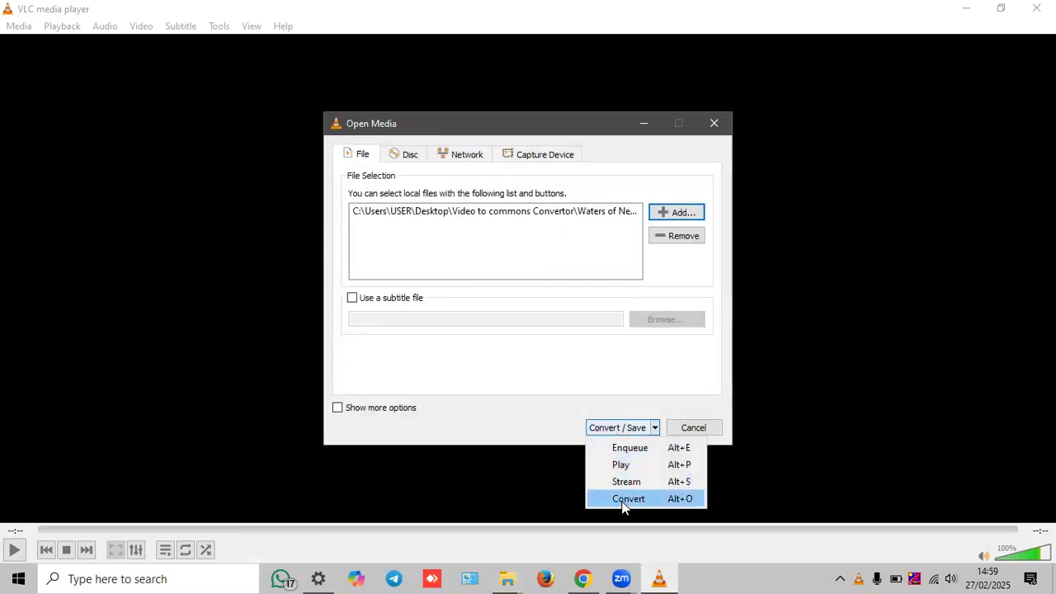
click(607, 427)
click(606, 430)
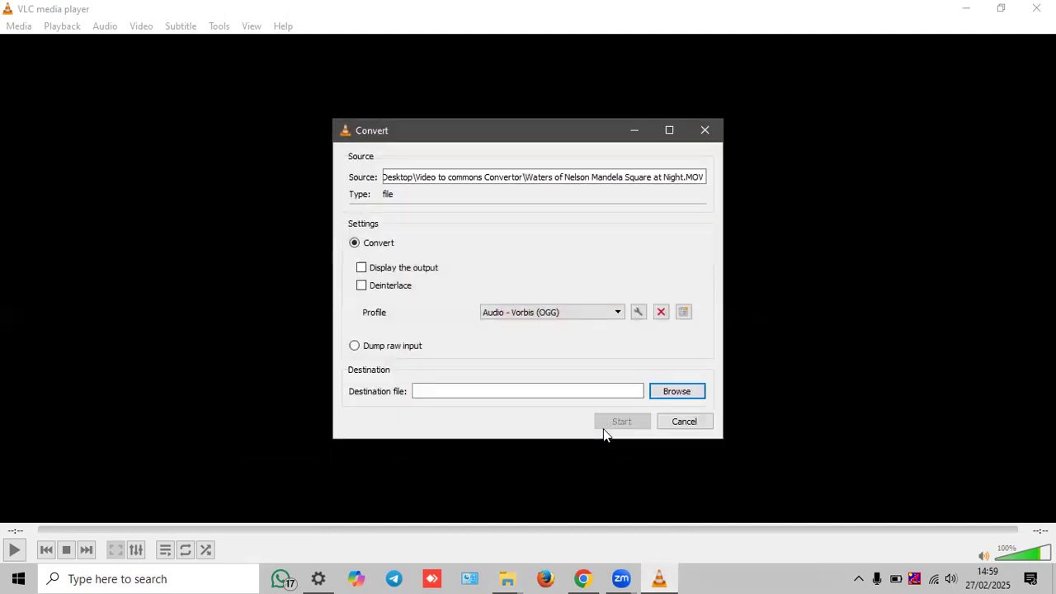
click(507, 317)
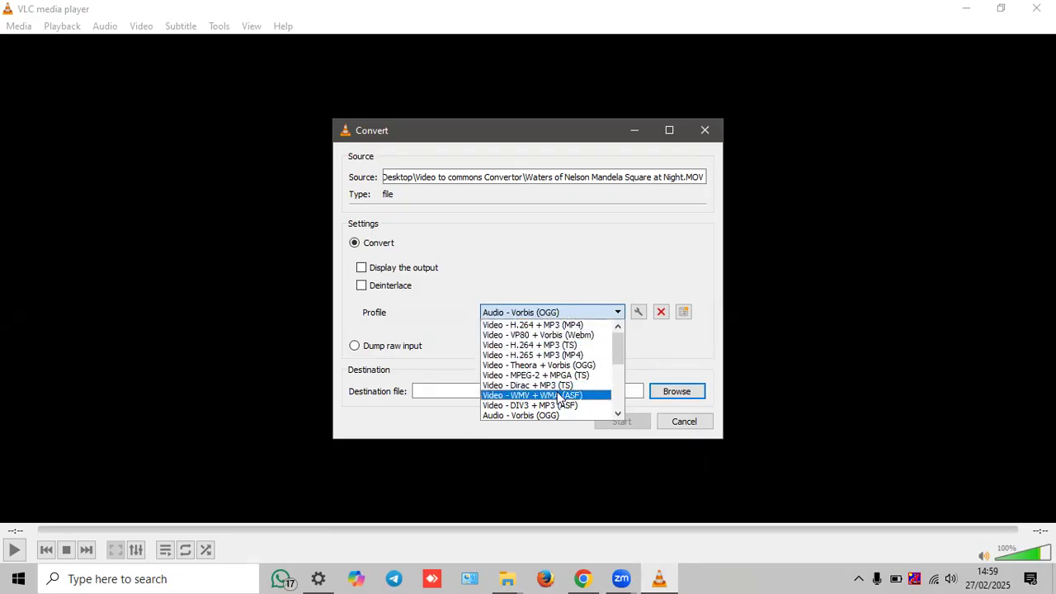
scroll(556, 398, down, 1)
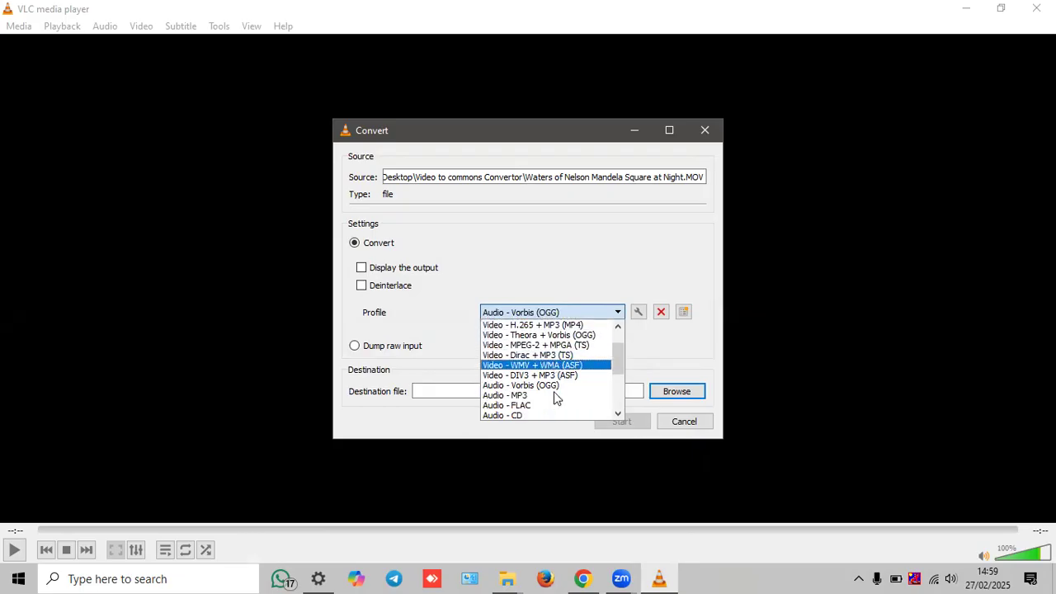
click(510, 386)
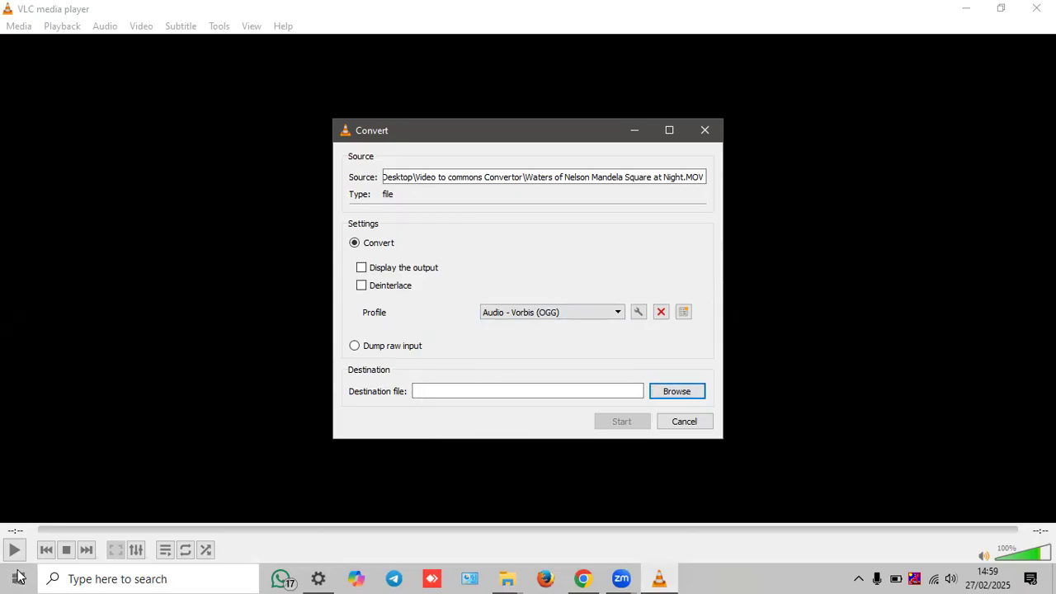
- Open the destination file selection for the conversion and choose Containers (*.ogg) as the save type
click(674, 392)
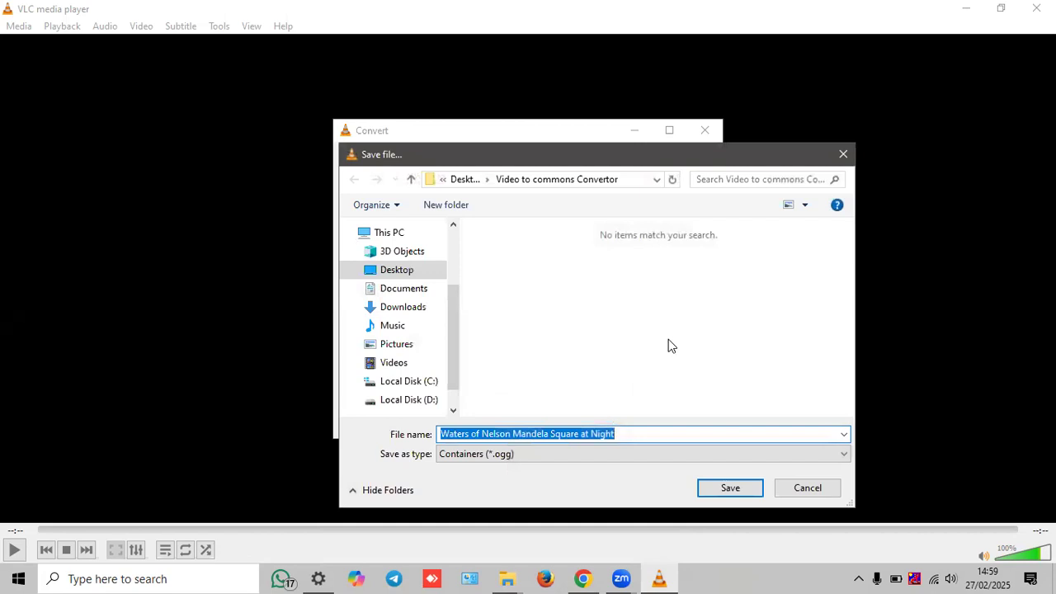
click(536, 453)
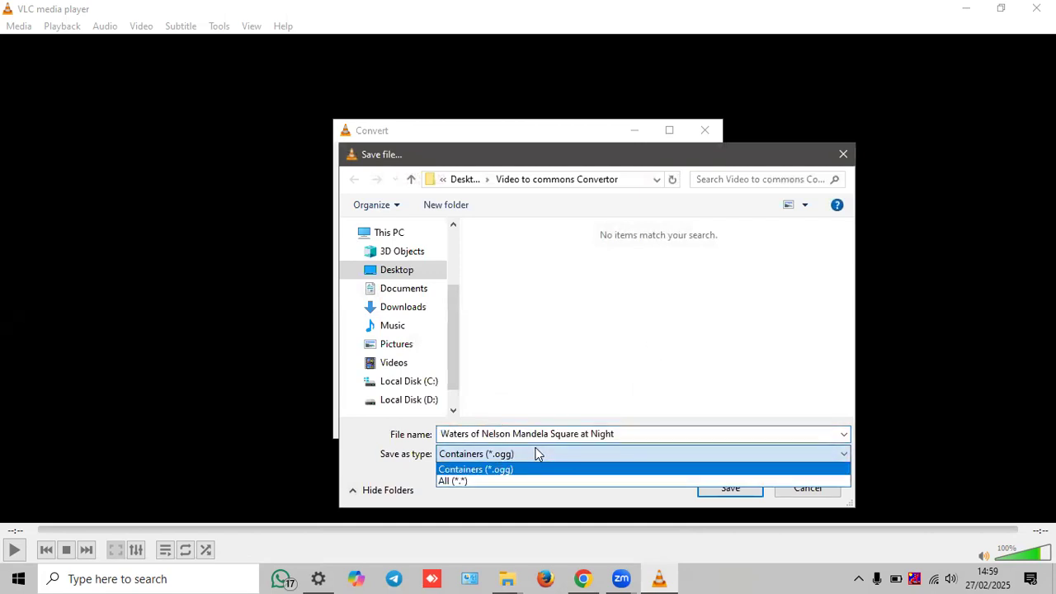
click(514, 468)
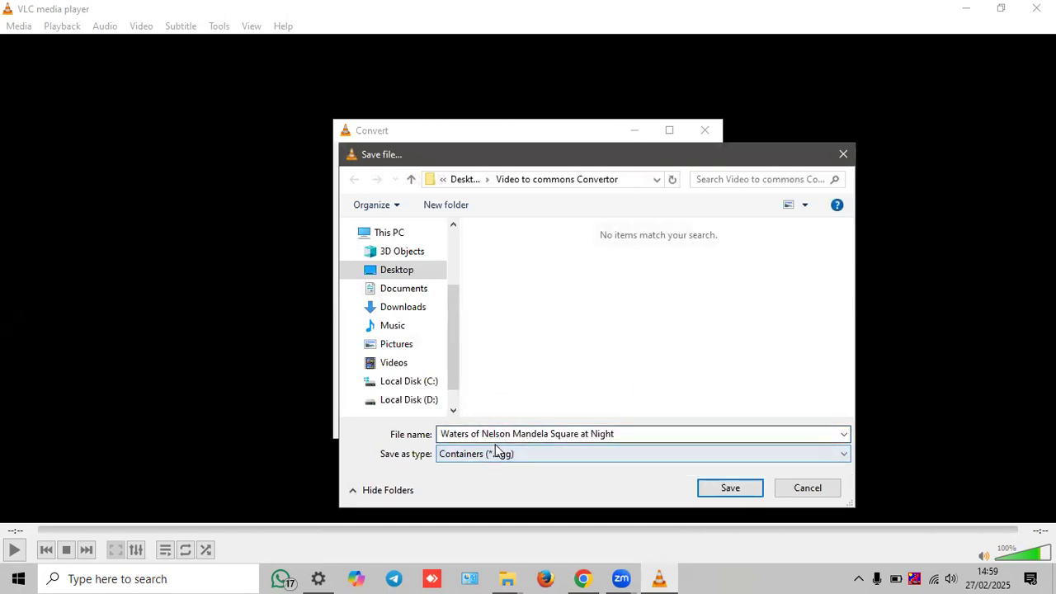
- Name the output file "Converted- Waters of Nelson Mandela Square at Night", save it as the destination and start the conversion
click(642, 433)
click(641, 433)
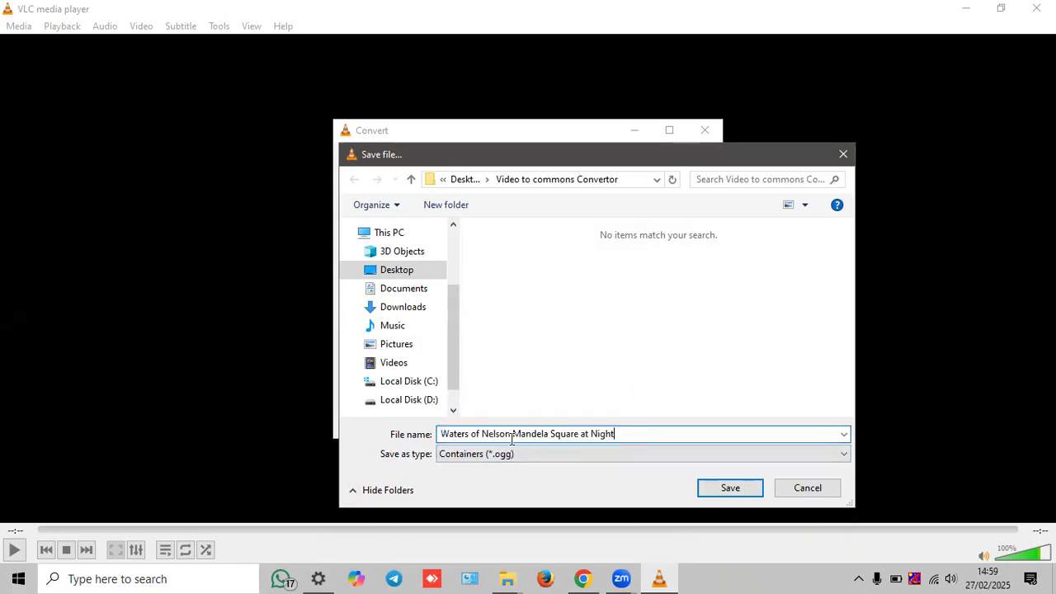
text(-)
key(ctrl+a)
key(Home)
text(C)
key(BackSpace)
text(onverte)
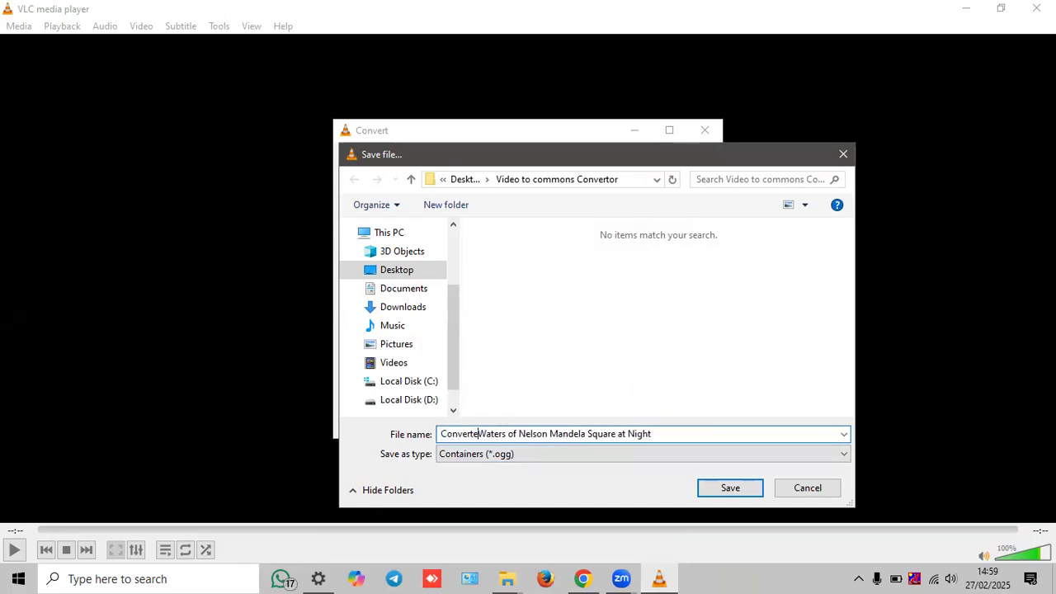
text(d-)
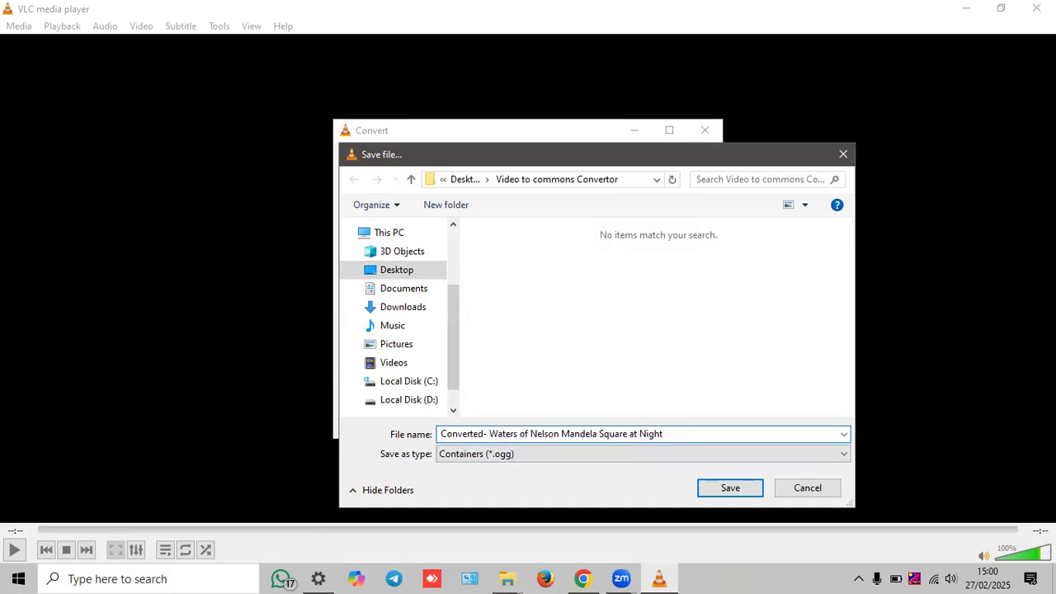
click(708, 490)
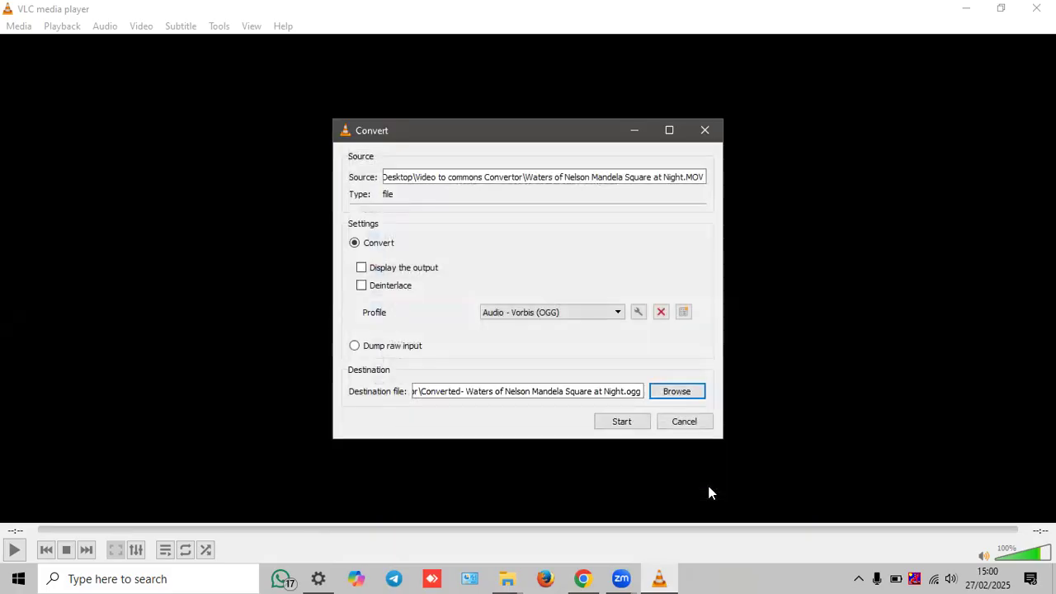
click(620, 422)
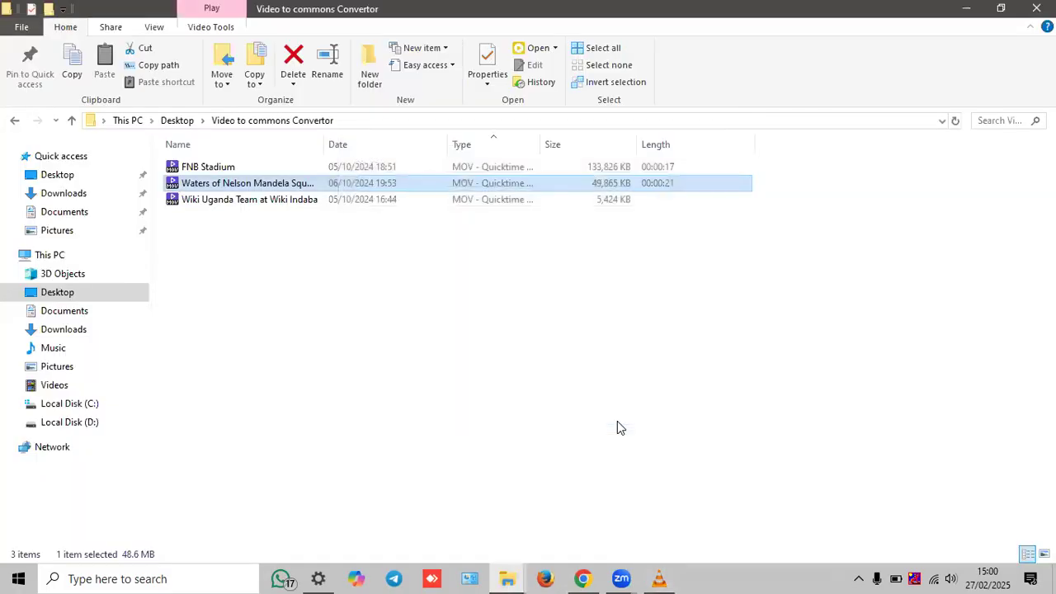
- Check the converted OGG file in the Video to commons Convertor folder, widening the Type column, and play it in VLC
click(641, 571)
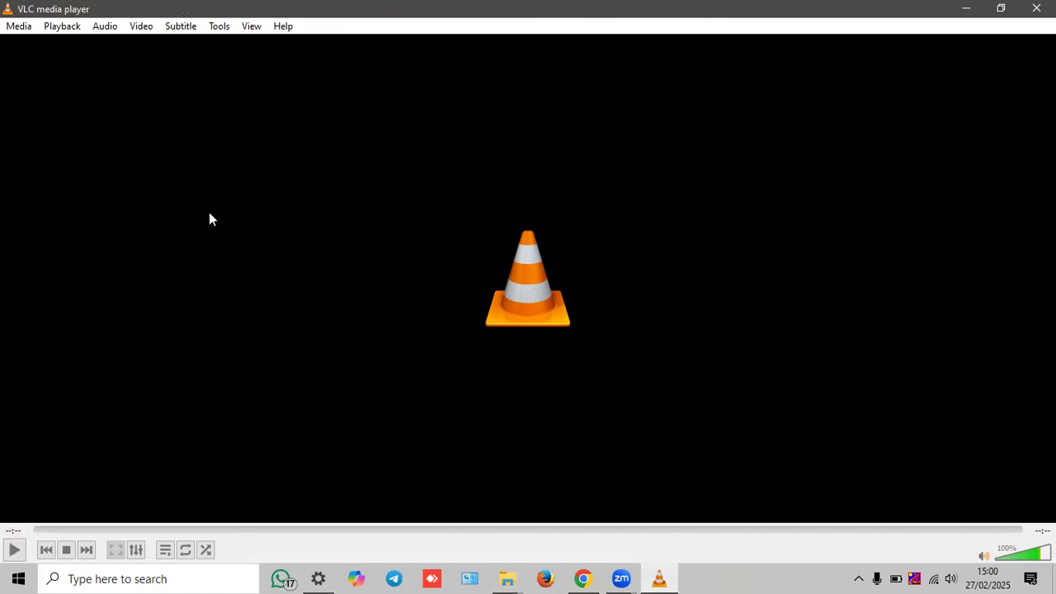
key(alt+Tab)
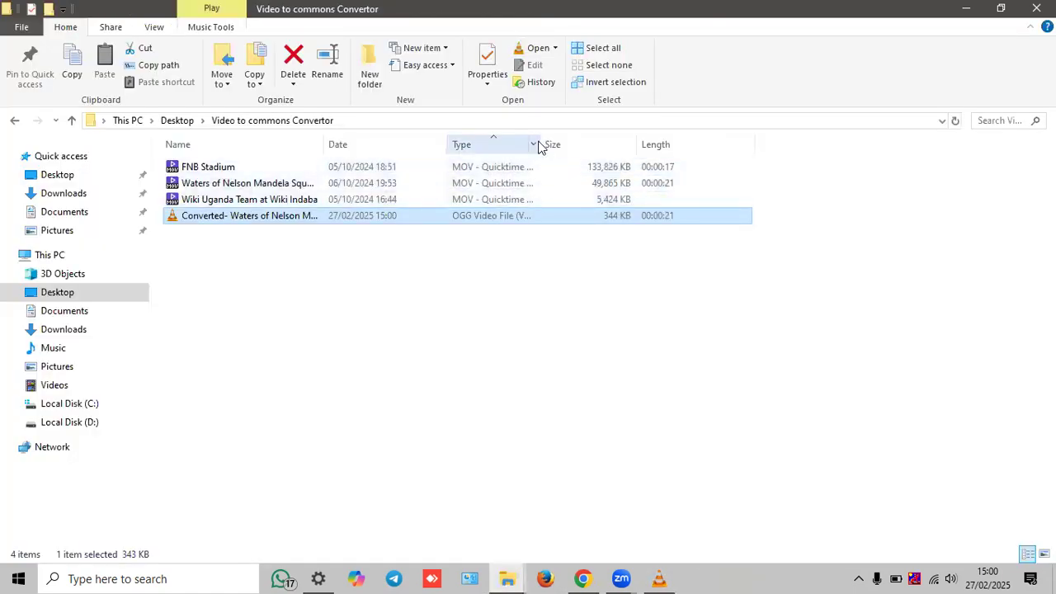
drag(540, 140, 627, 142)
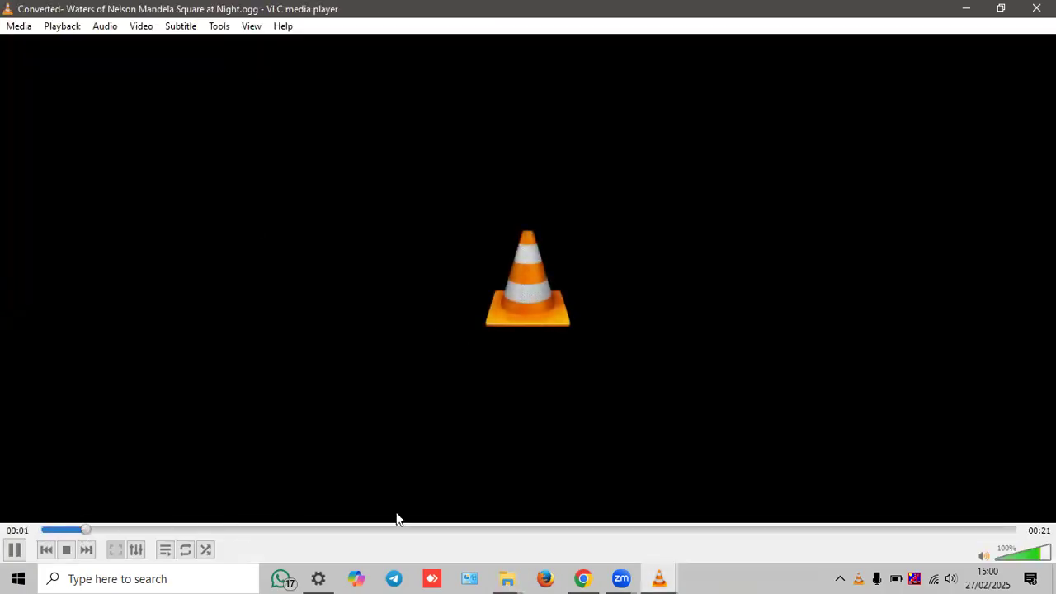
key(alt+Tab)
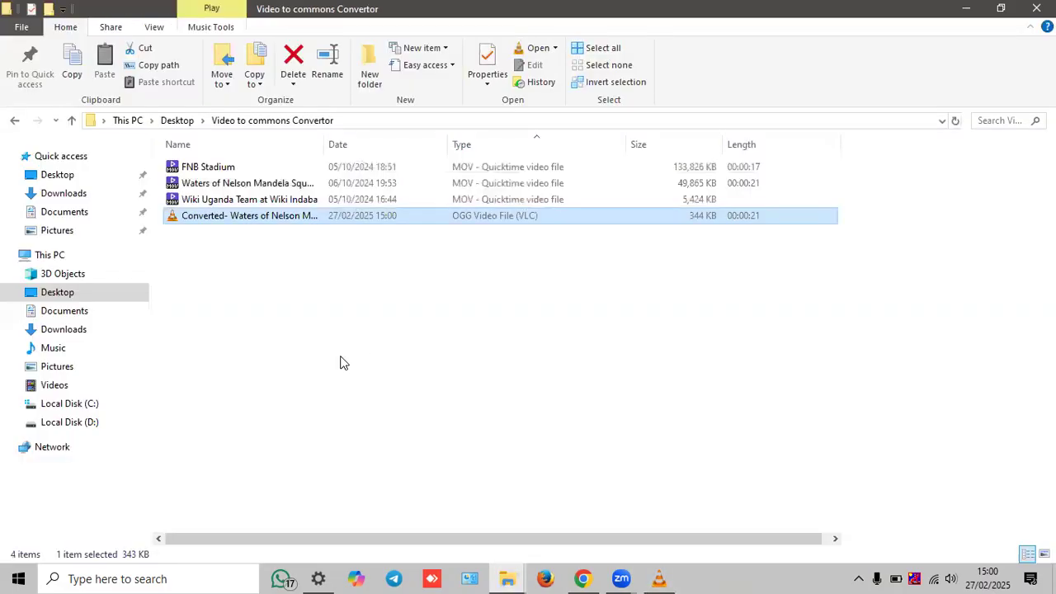
- Play the original Waters of Nelson Mandela Square at Night MOV briefly, close the player and widen the folder's Name column
double_click(262, 186)
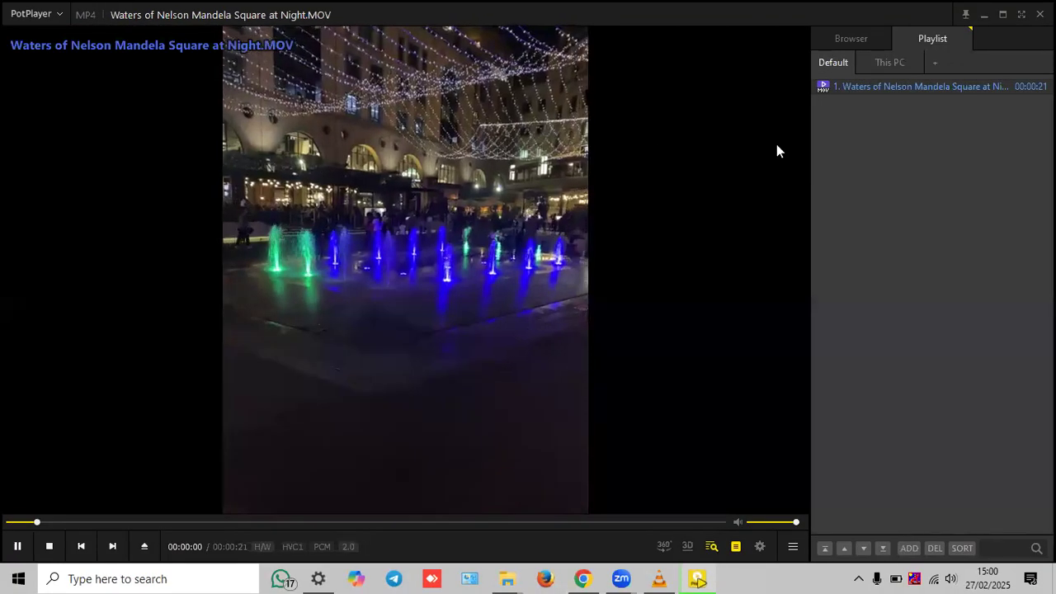
click(1039, 14)
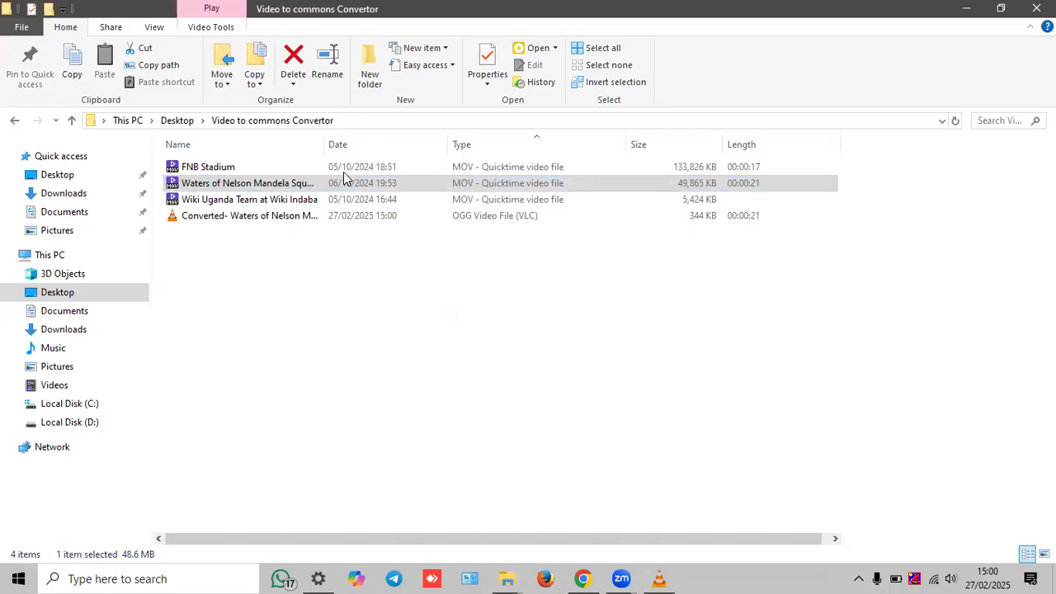
click(244, 218)
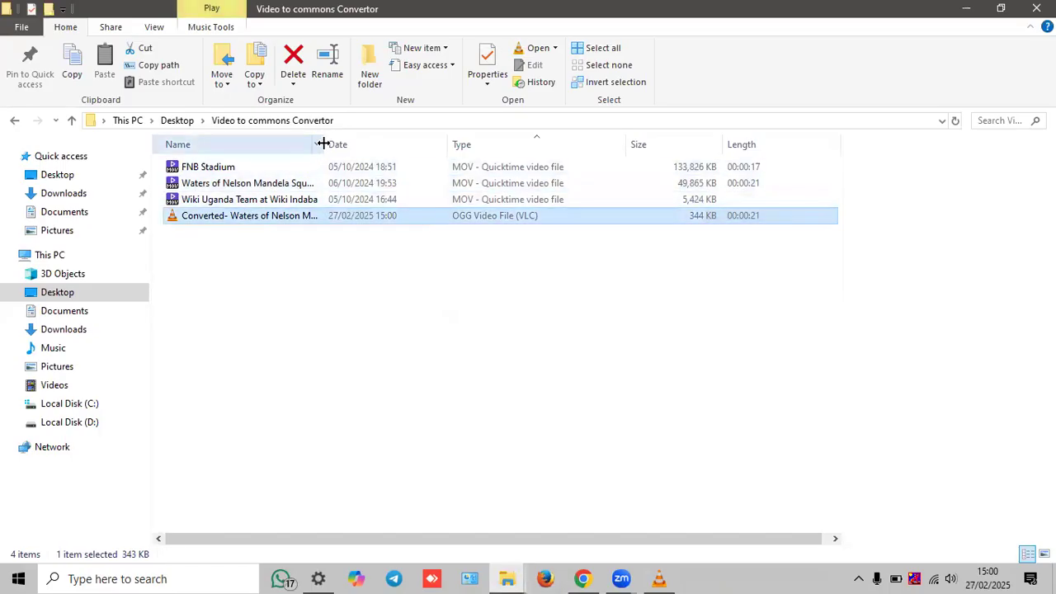
drag(323, 144, 369, 177)
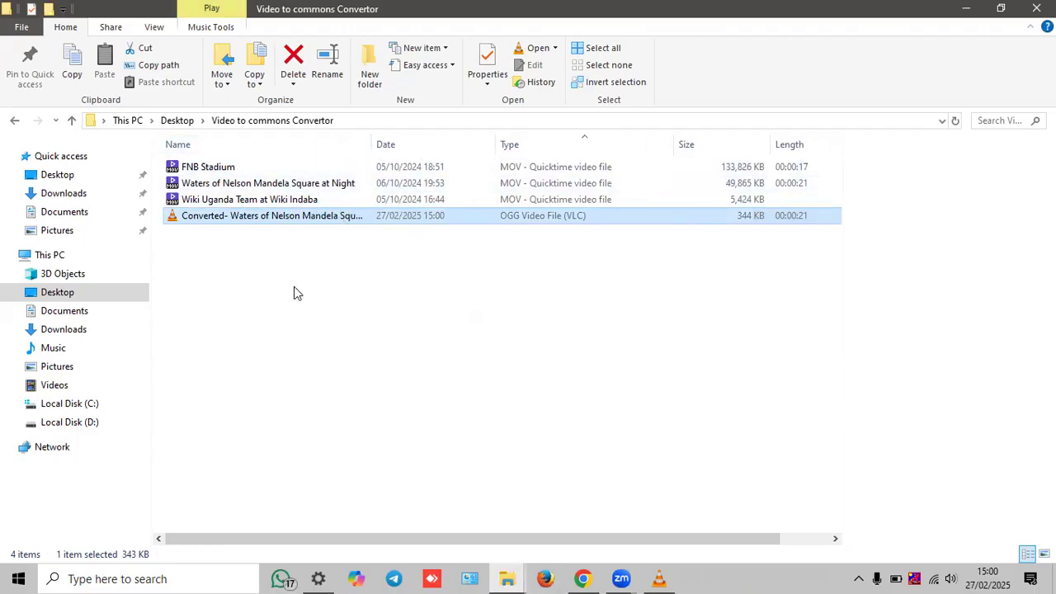
- Return to the video2commons task in Chrome, proceed to the FNB Stadium file details and enlarge the file description box
click(589, 576)
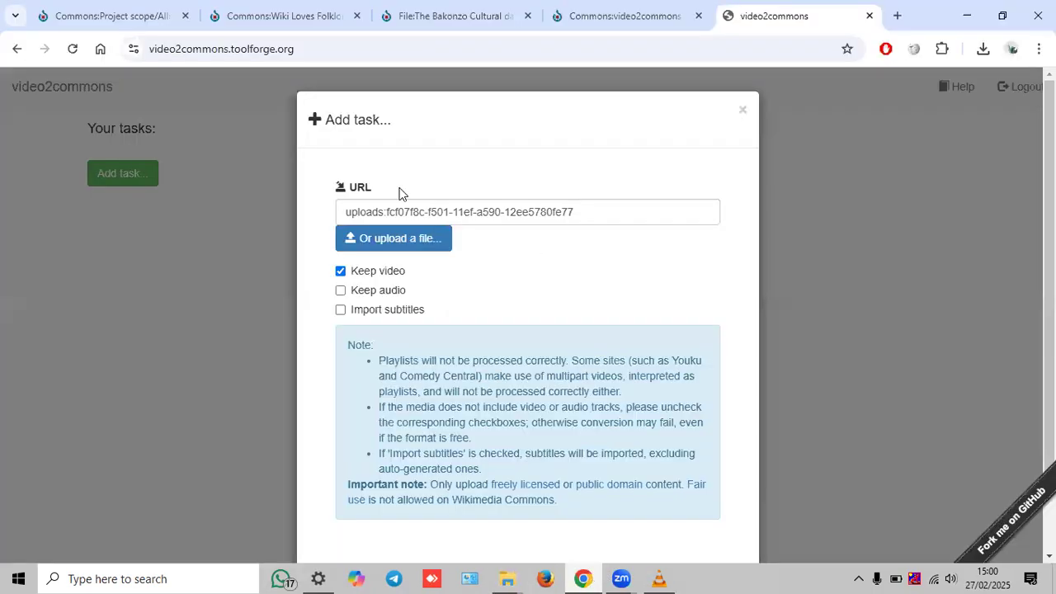
scroll(399, 192, down, 1)
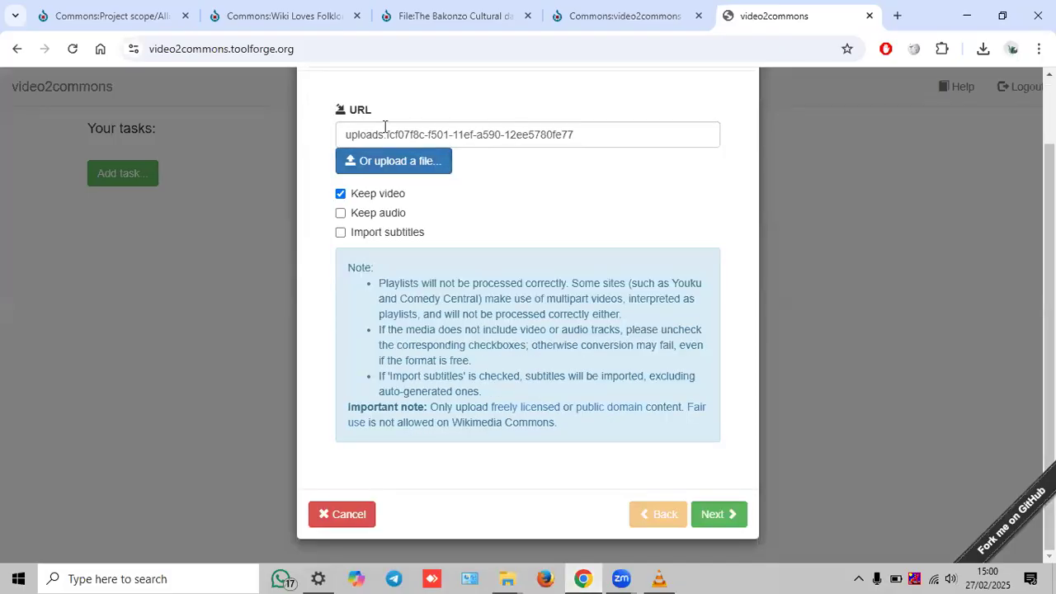
click(720, 517)
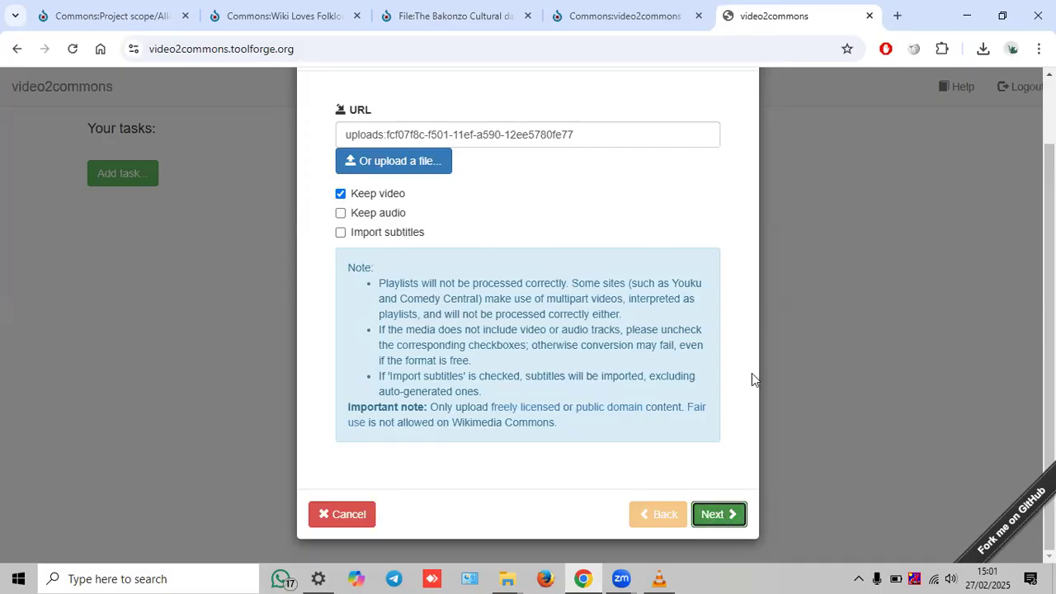
drag(590, 133, 322, 99)
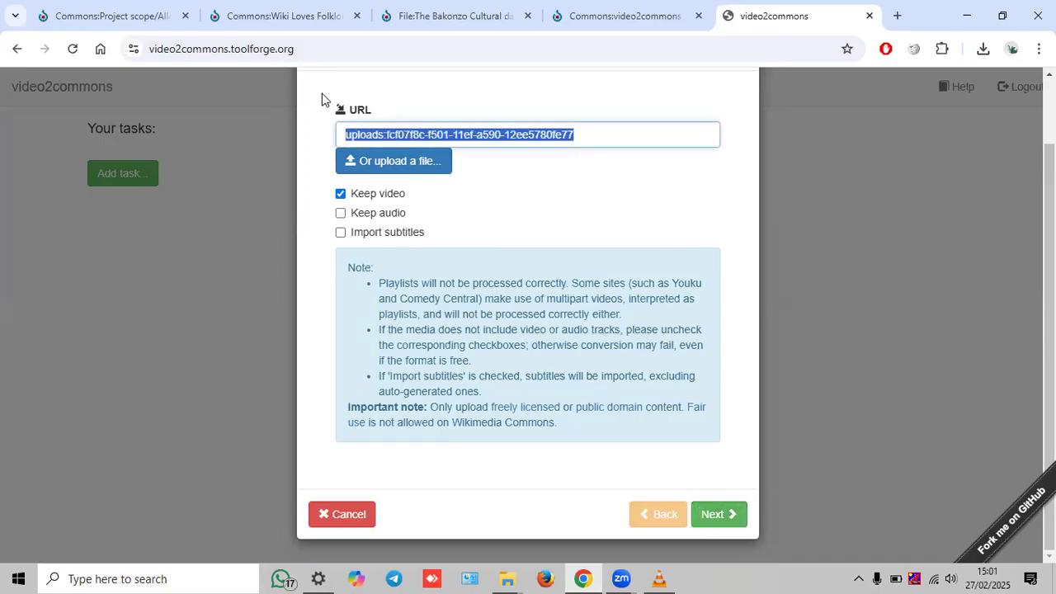
click(707, 513)
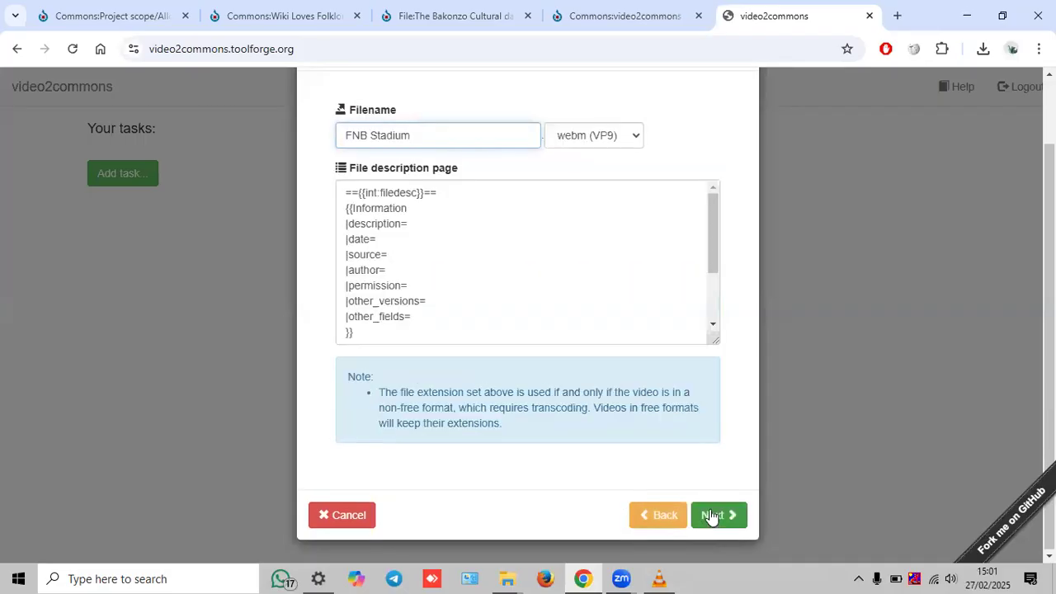
drag(716, 341, 692, 484)
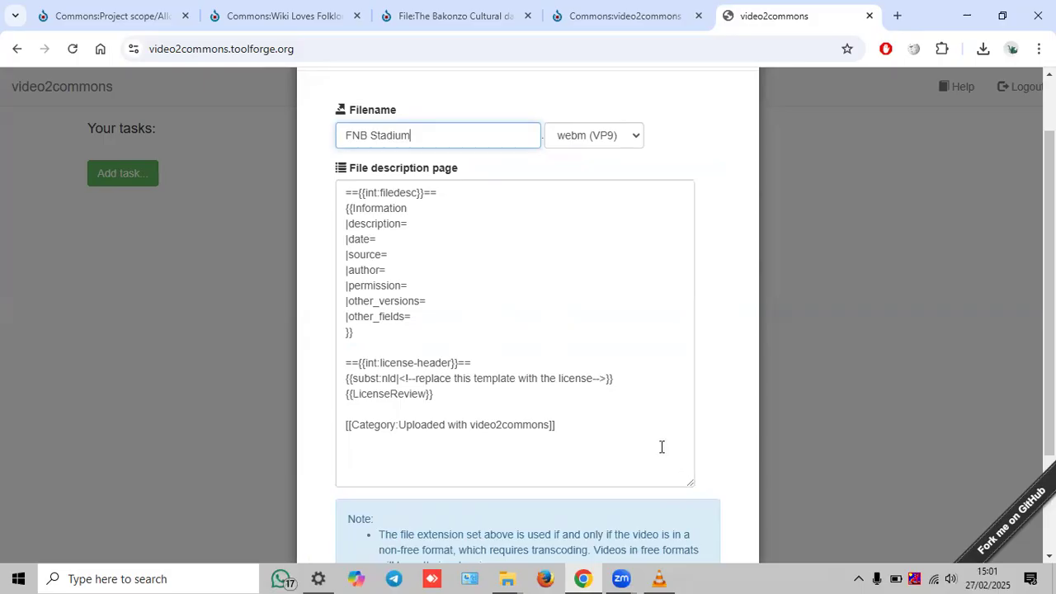
click(371, 110)
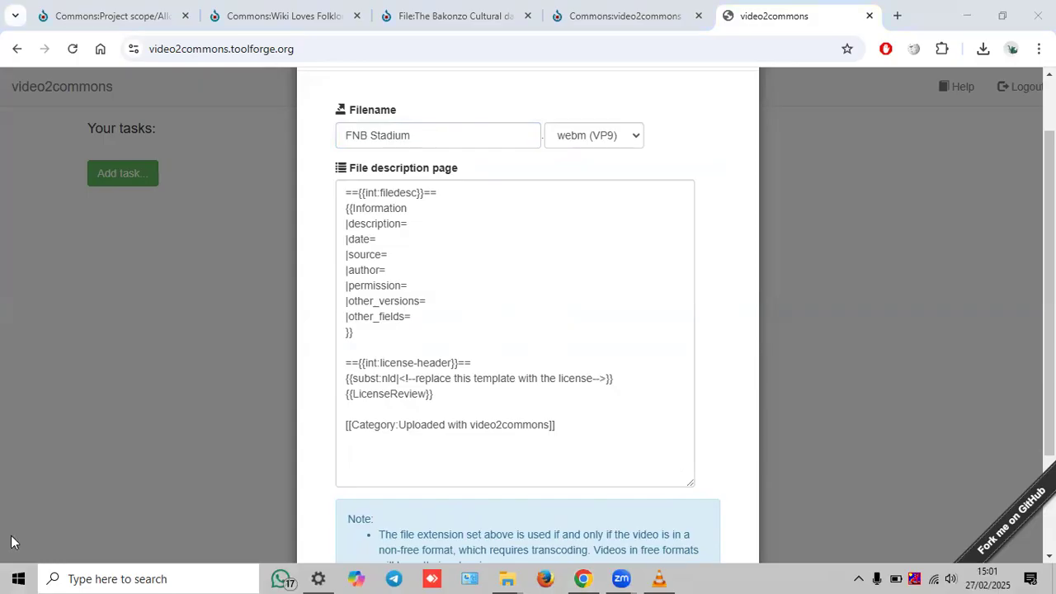
mouse_move(356, 97)
mouse_down()
mouse_move(309, 106)
mouse_move(402, 151)
mouse_move(448, 105)
mouse_move(335, 99)
mouse_up()
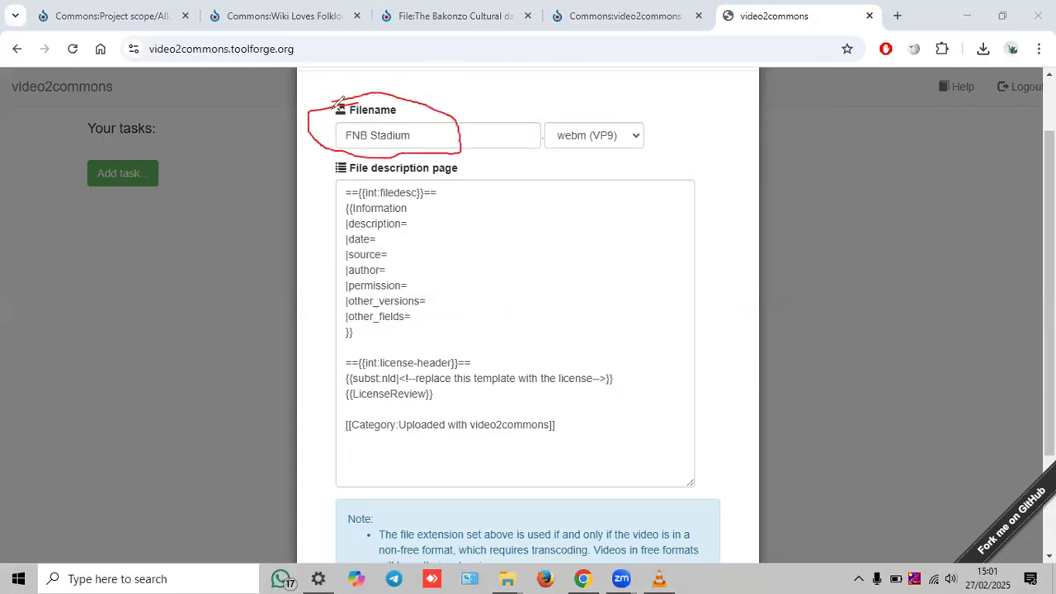
mouse_move(349, 178)
mouse_down()
mouse_move(325, 195)
mouse_move(345, 306)
mouse_move(396, 346)
mouse_move(452, 183)
mouse_move(351, 177)
mouse_up()
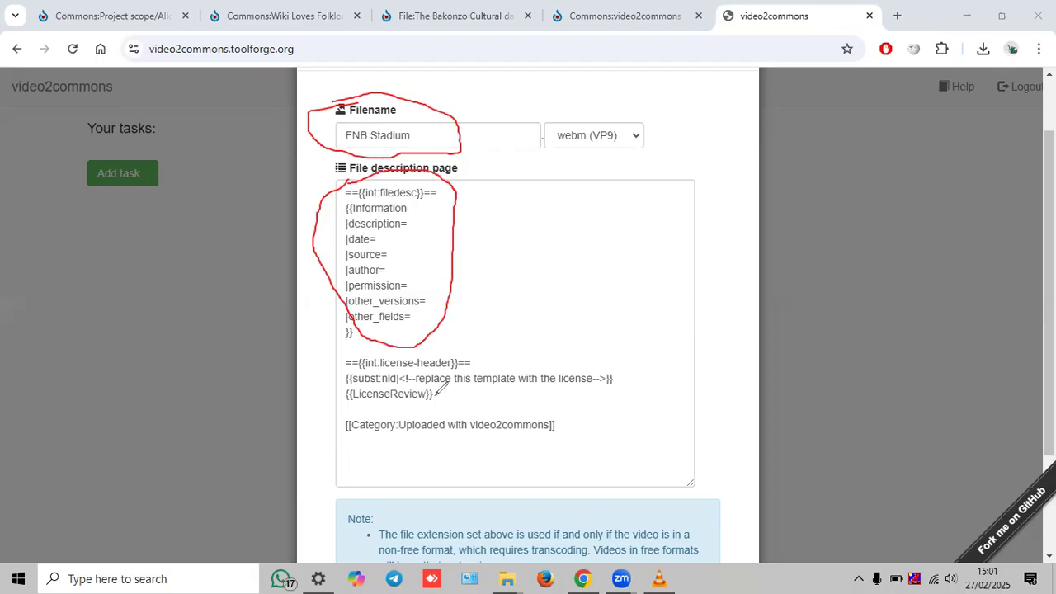
mouse_move(336, 406)
mouse_down()
mouse_move(475, 400)
mouse_move(633, 370)
mouse_move(534, 345)
mouse_move(411, 349)
mouse_move(336, 362)
mouse_move(342, 403)
mouse_up()
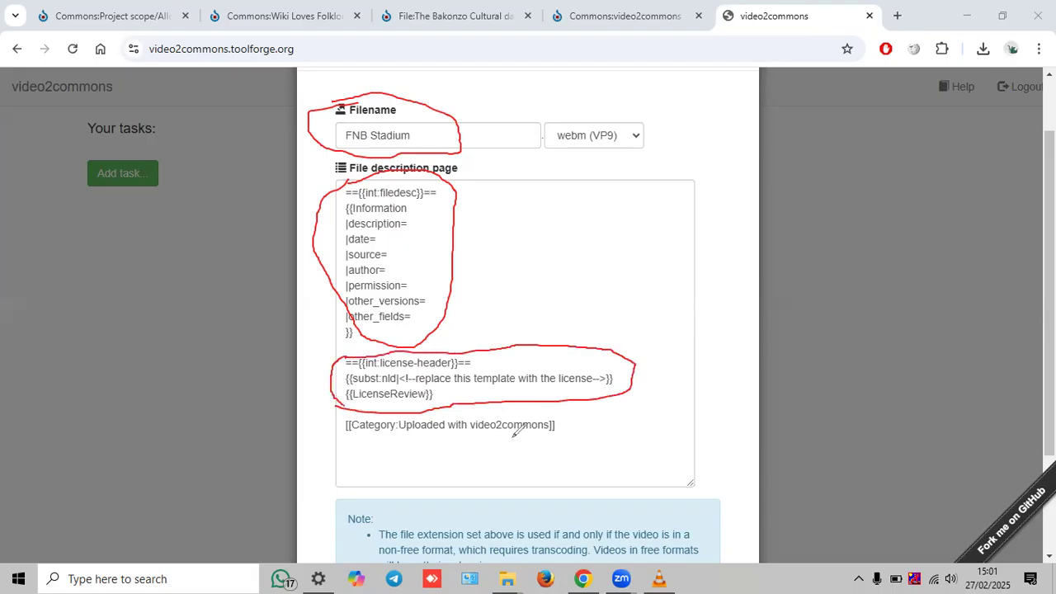
mouse_move(339, 450)
mouse_down()
mouse_move(521, 459)
mouse_move(545, 414)
mouse_move(347, 417)
mouse_move(332, 445)
mouse_up()
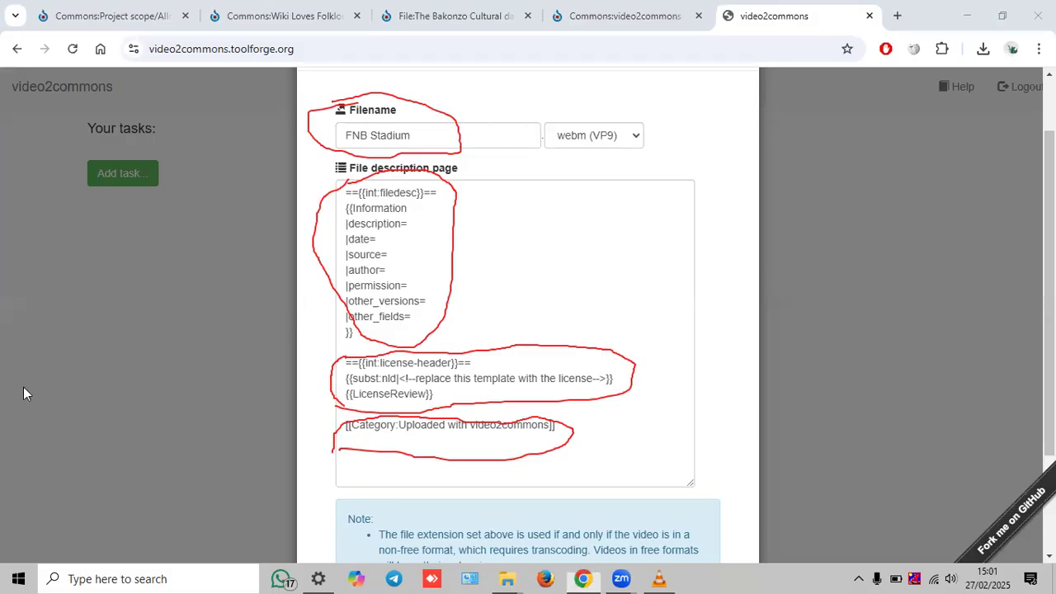
click(121, 385)
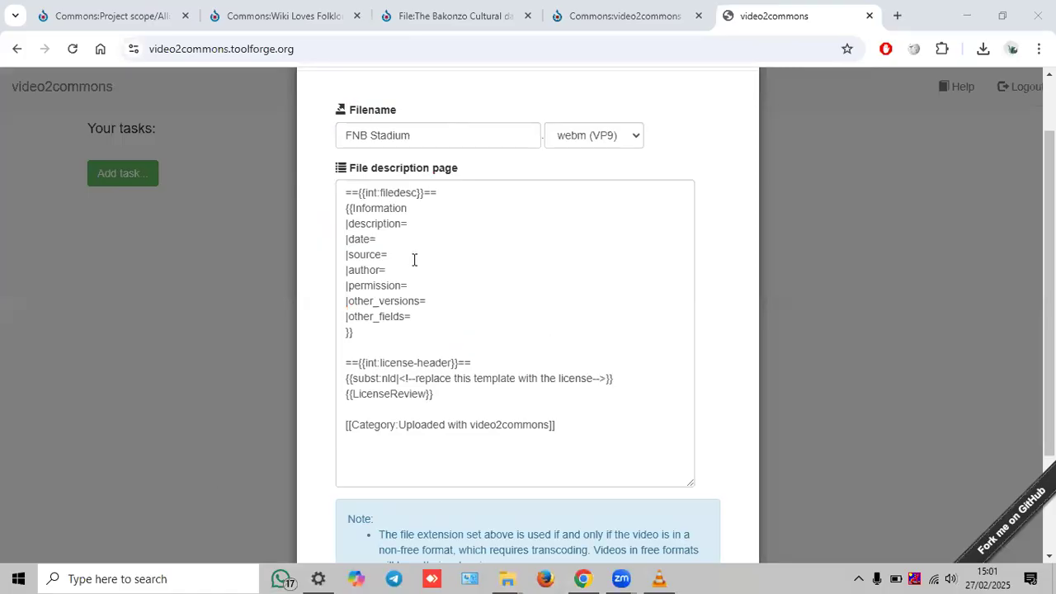
- Look at the dance videos on the Wiki Loves Folklore 2025 in Uganda page on Wikimedia Commons
click(274, 14)
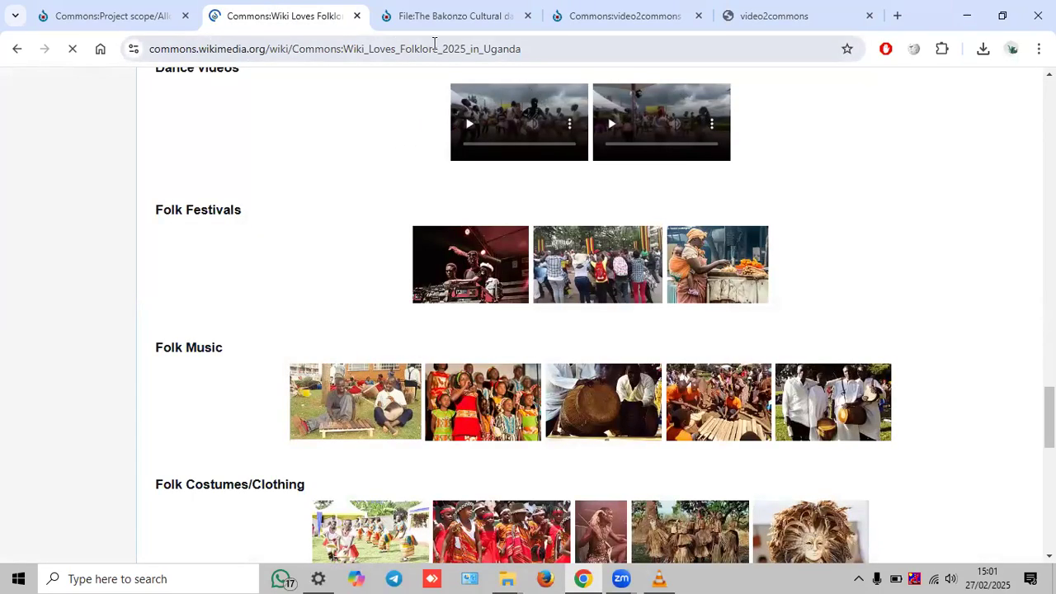
click(544, 47)
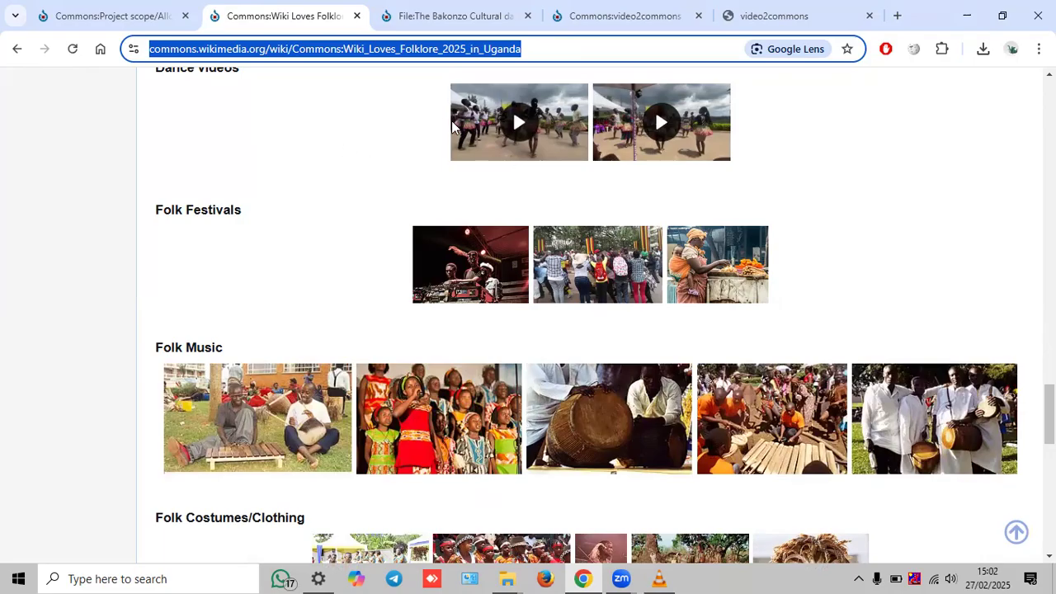
scroll(321, 142, up, 2)
scroll(322, 144, down, 1)
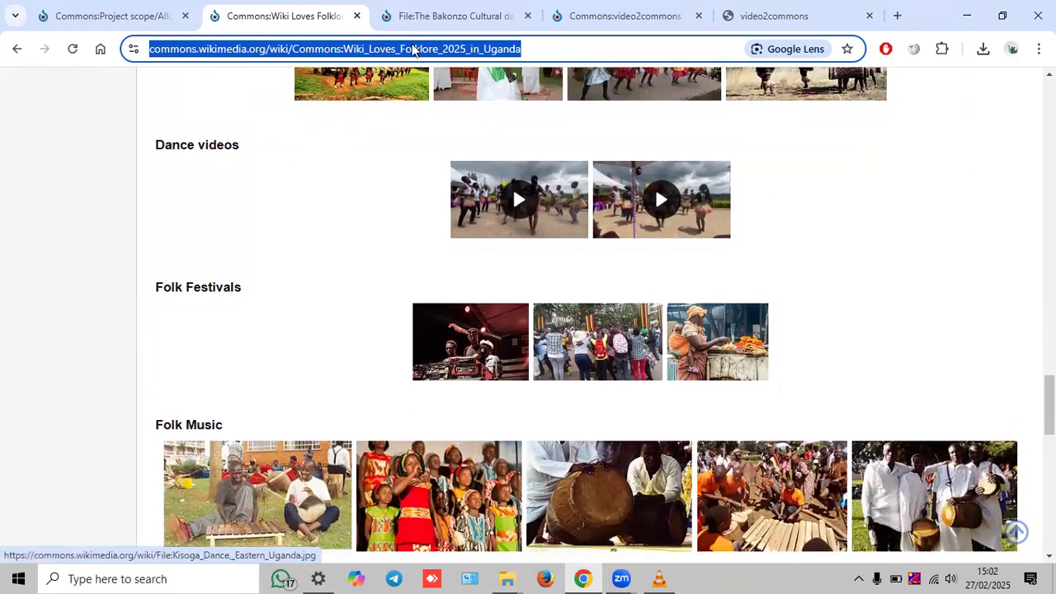
- Examine the Summary and Licensing sections on the Commons page of The Bakonzo Cultural dance part 2.webm
click(436, 9)
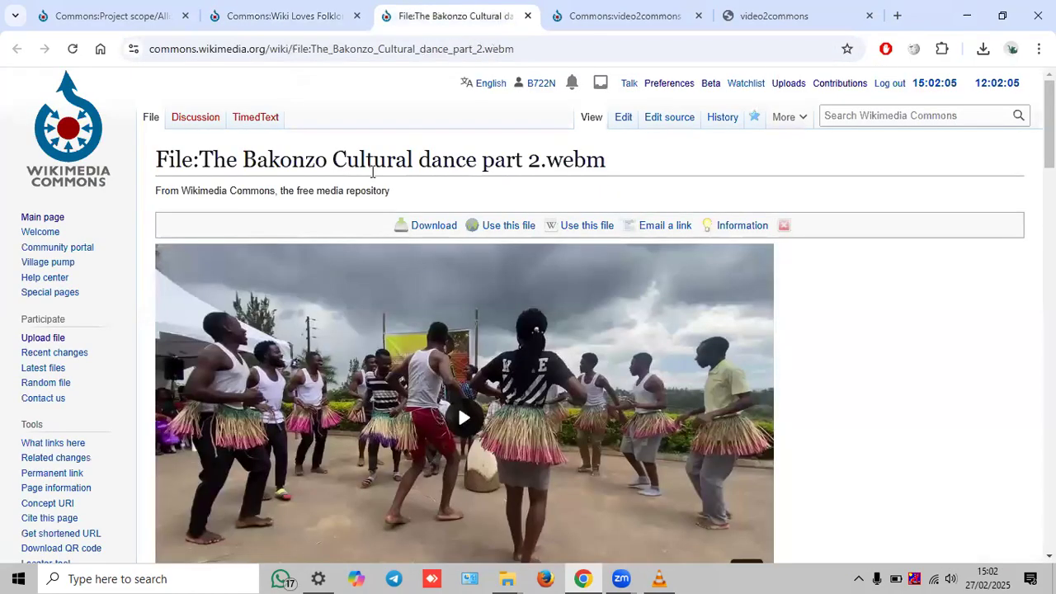
scroll(371, 175, down, 6)
scroll(355, 173, up, 6)
scroll(339, 170, down, 5)
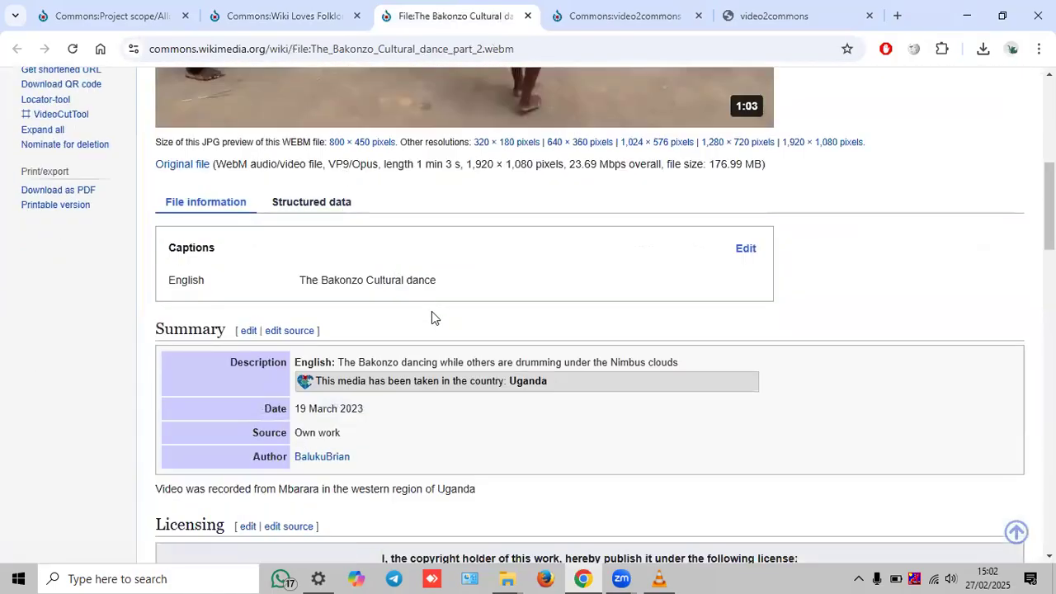
scroll(521, 363, down, 3)
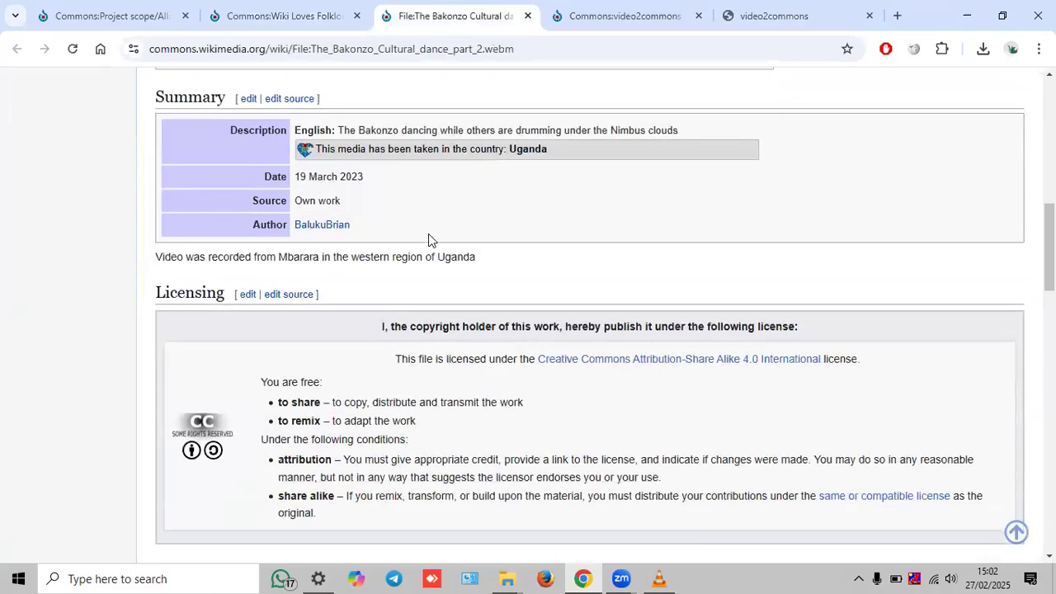
scroll(428, 234, up, 8)
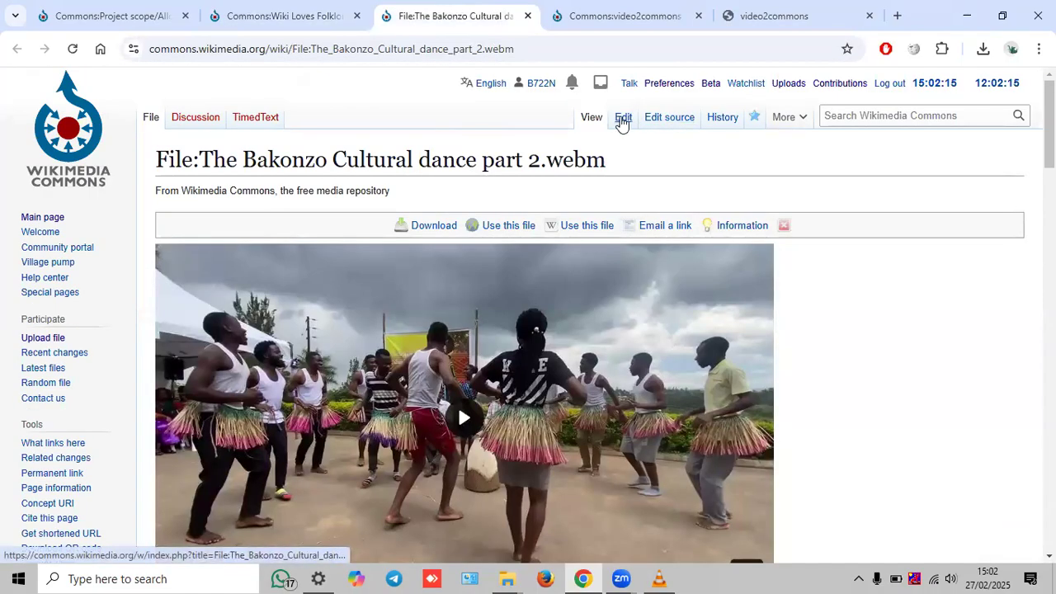
- Open The Bakonzo Cultural dance part 2.webm page for editing, switch to source editing and highlight its wikitext from the file description to the categories
click(622, 119)
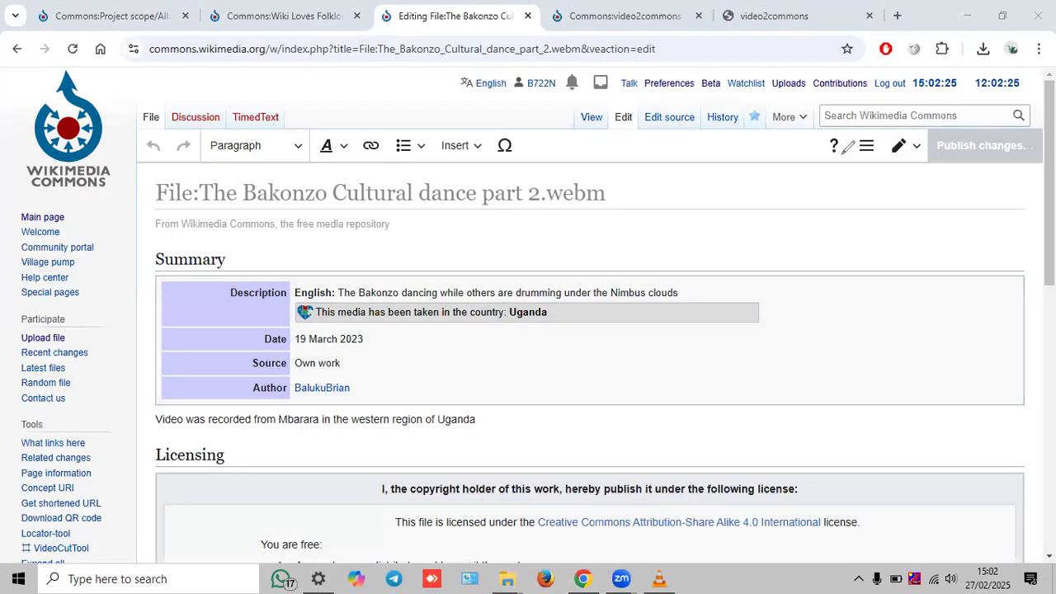
mouse_move(845, 152)
mouse_down()
mouse_move(909, 112)
mouse_move(857, 130)
mouse_move(845, 159)
mouse_up()
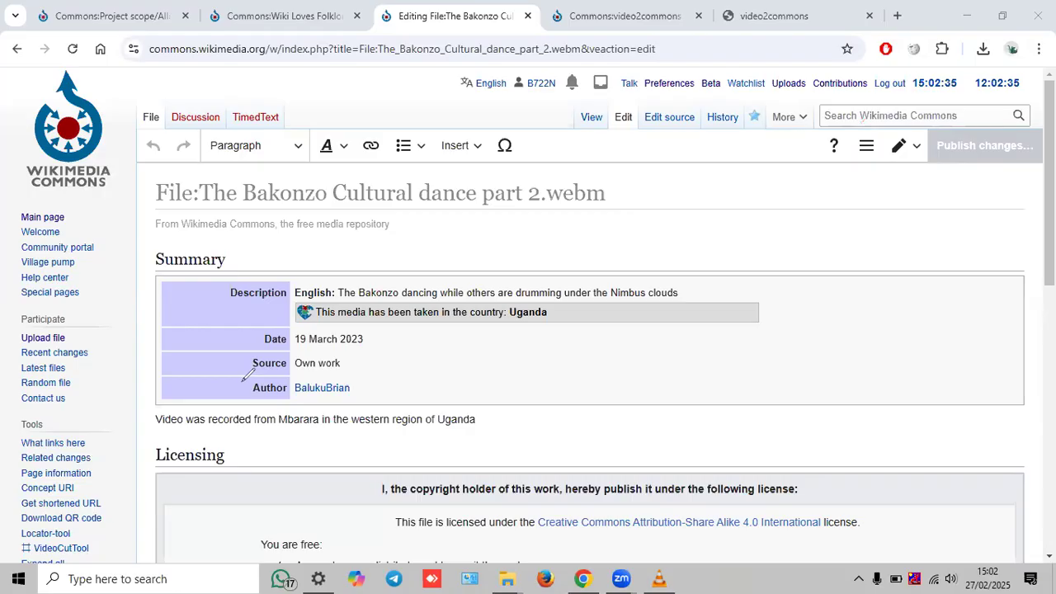
click(915, 145)
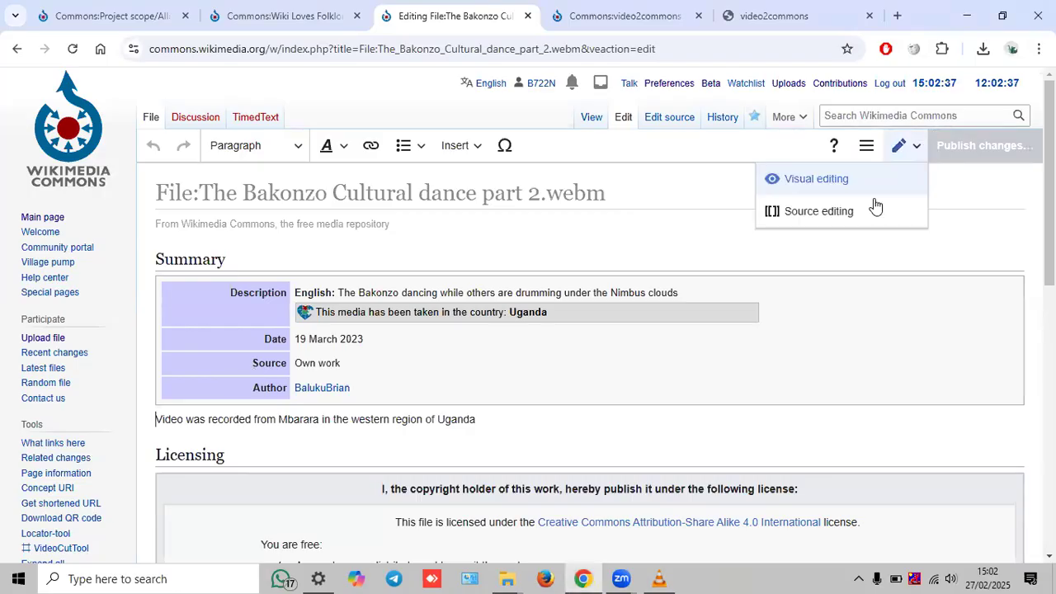
click(810, 211)
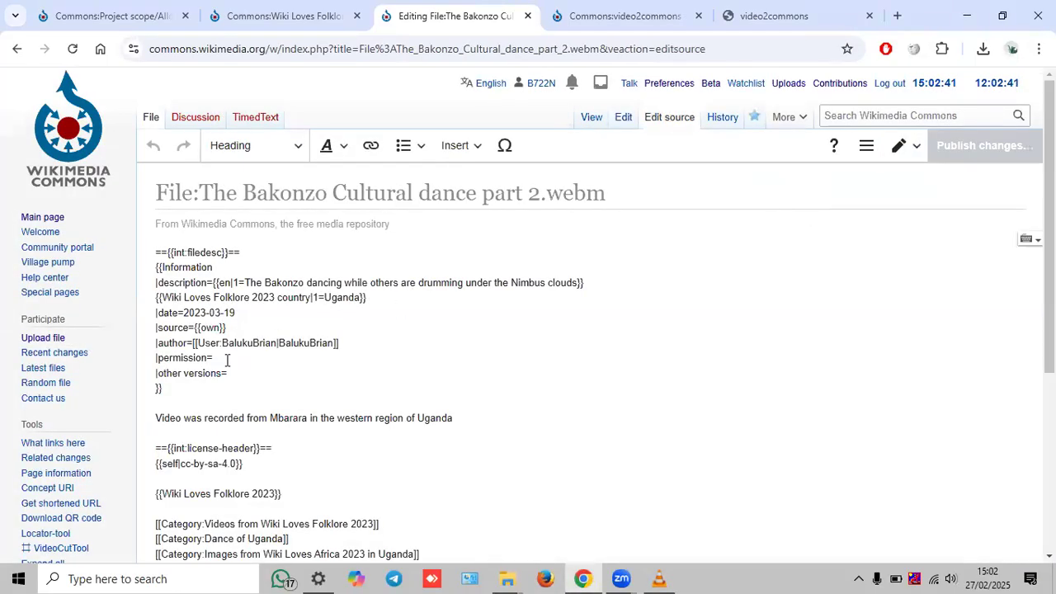
scroll(266, 337, down, 4)
scroll(310, 305, up, 4)
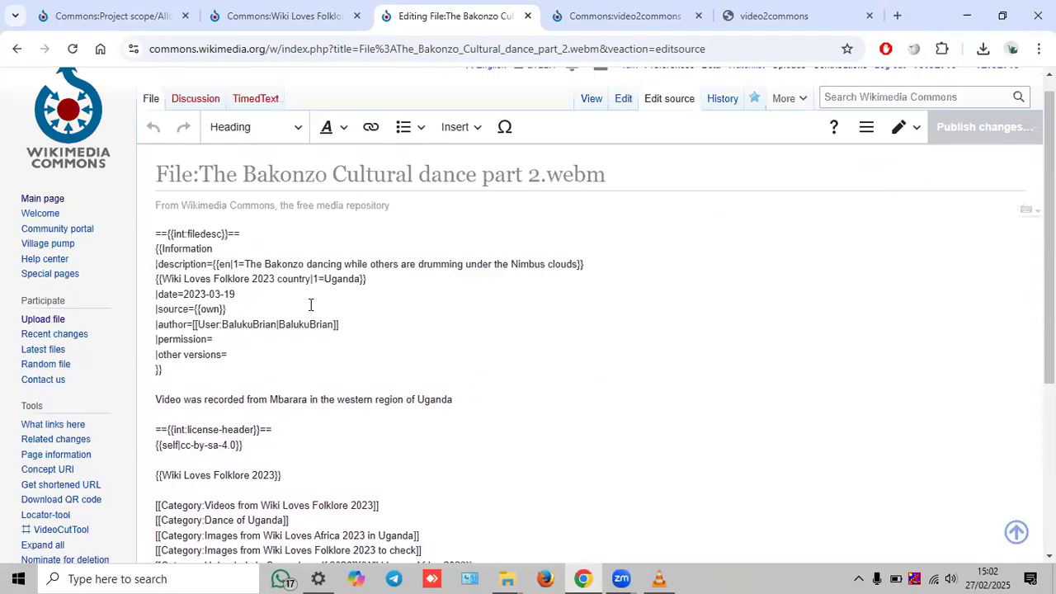
scroll(310, 305, up, 1)
drag(153, 249, 366, 535)
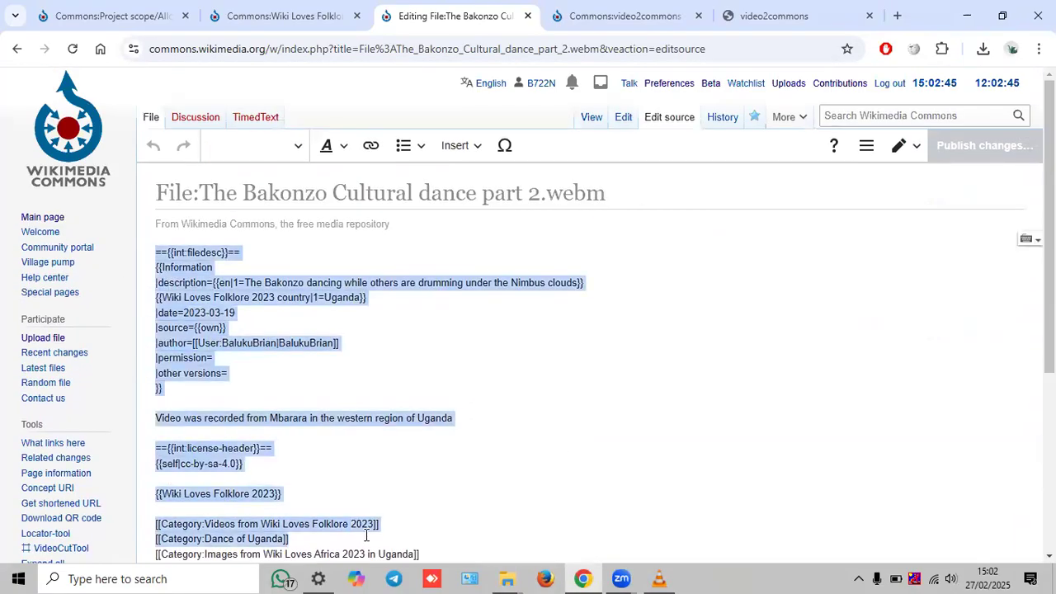
- Move the video2commons tab beside the Bakonzo editing tab and place the cursor after description= in the FNB Stadium file description
click(628, 24)
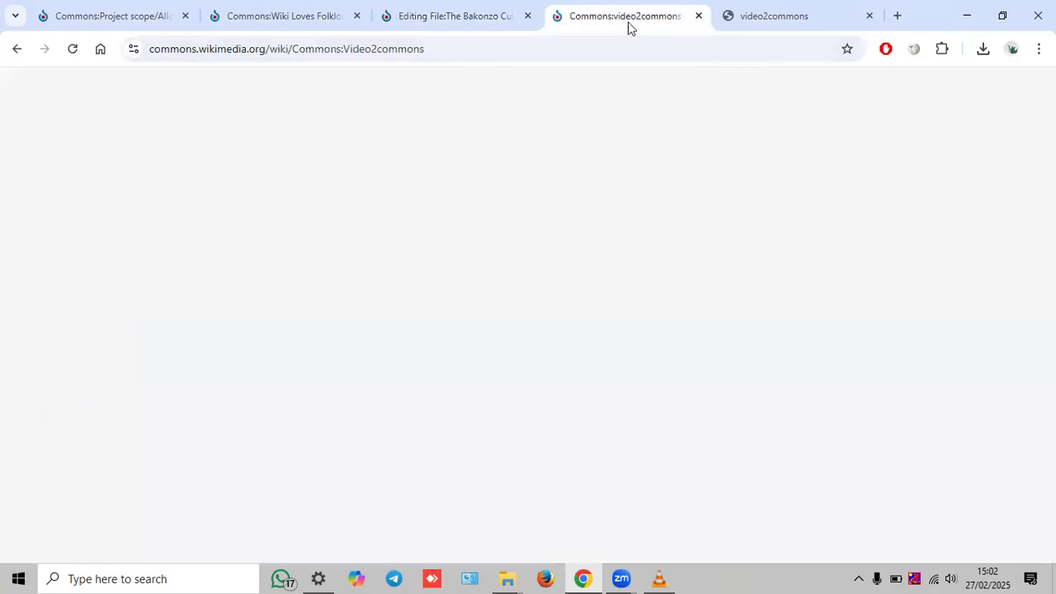
drag(759, 18, 603, 26)
click(409, 226)
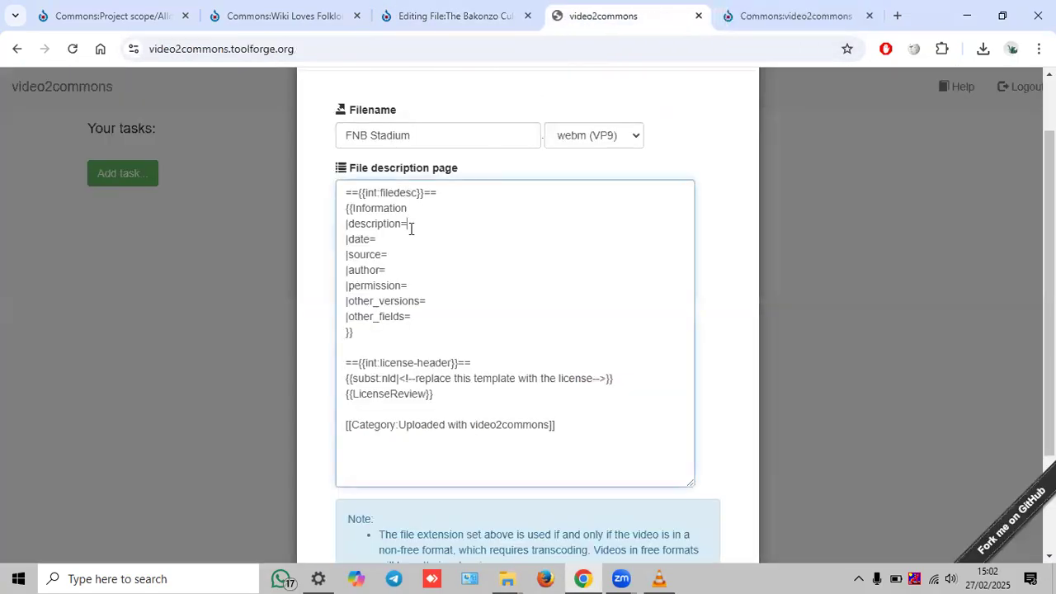
- Examine the description line in the Bakonzo source, including its en language code, description text and enclosing braces
click(462, 10)
click(195, 309)
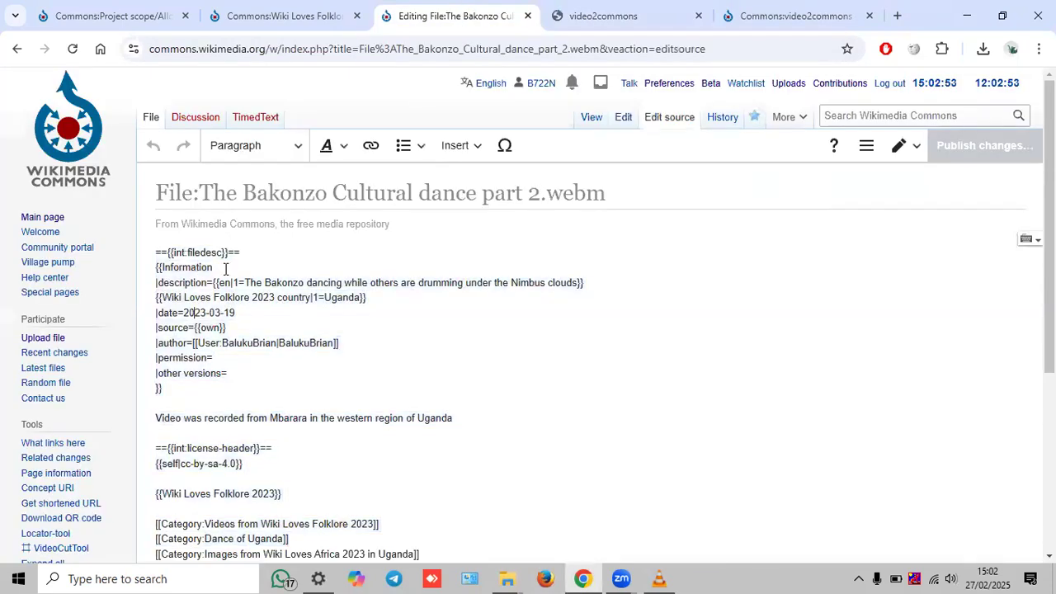
drag(213, 283, 597, 281)
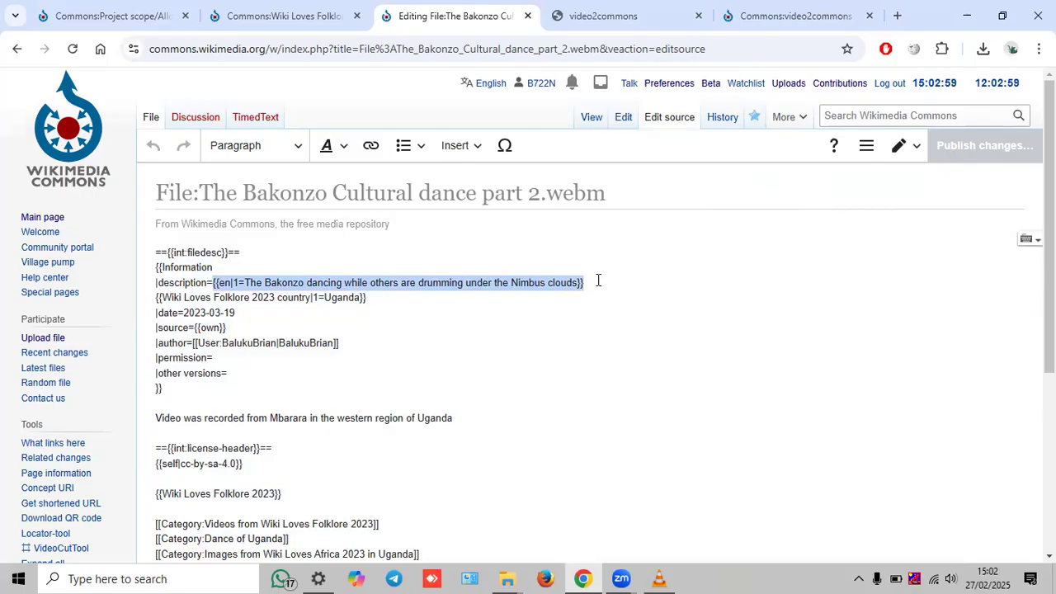
click(251, 297)
drag(212, 283, 584, 283)
double_click(219, 283)
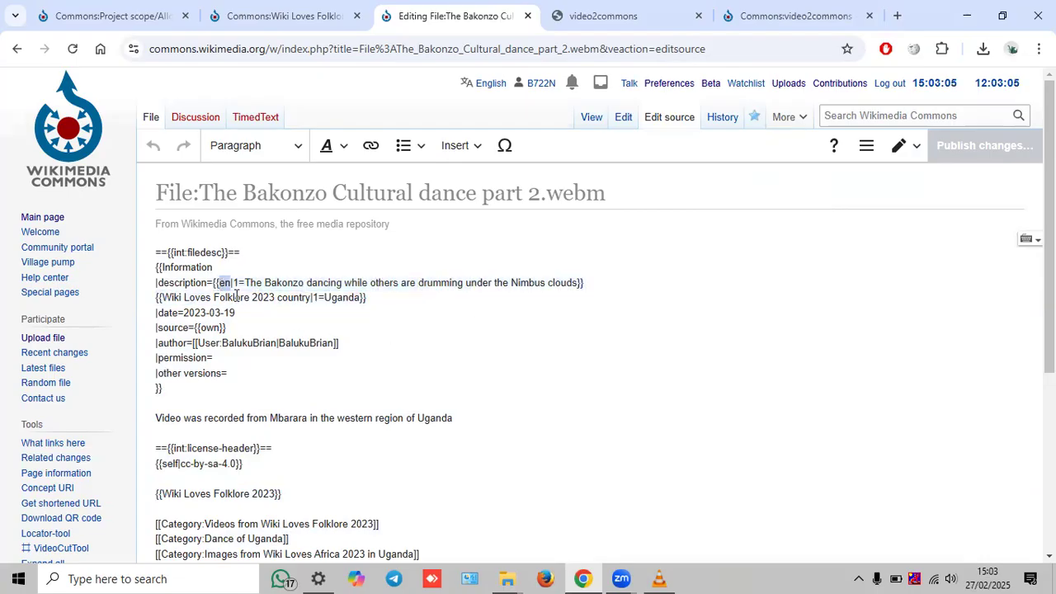
drag(578, 283, 250, 283)
drag(596, 277, 221, 284)
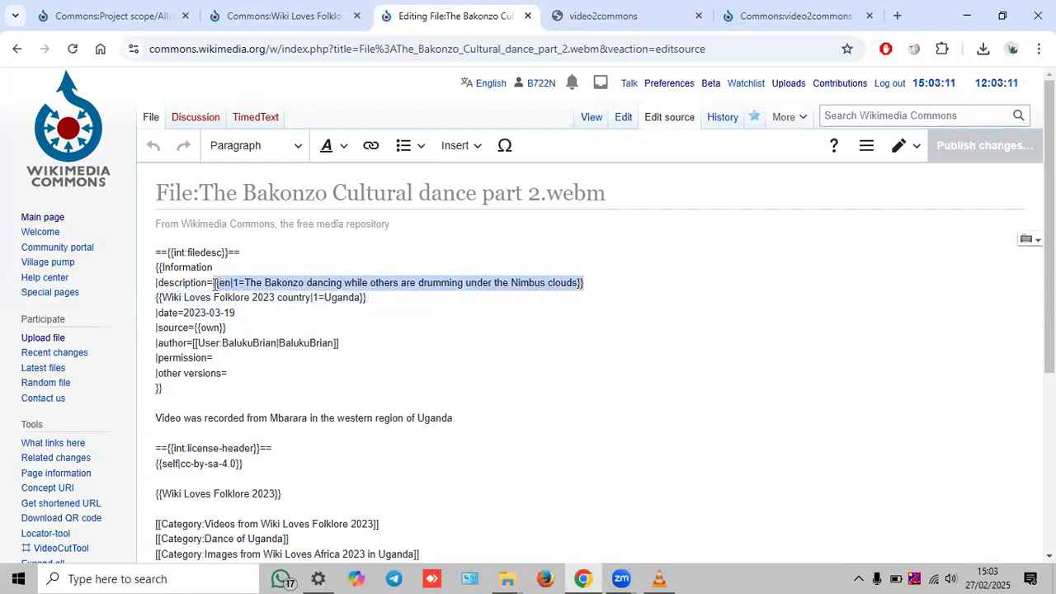
click(294, 283)
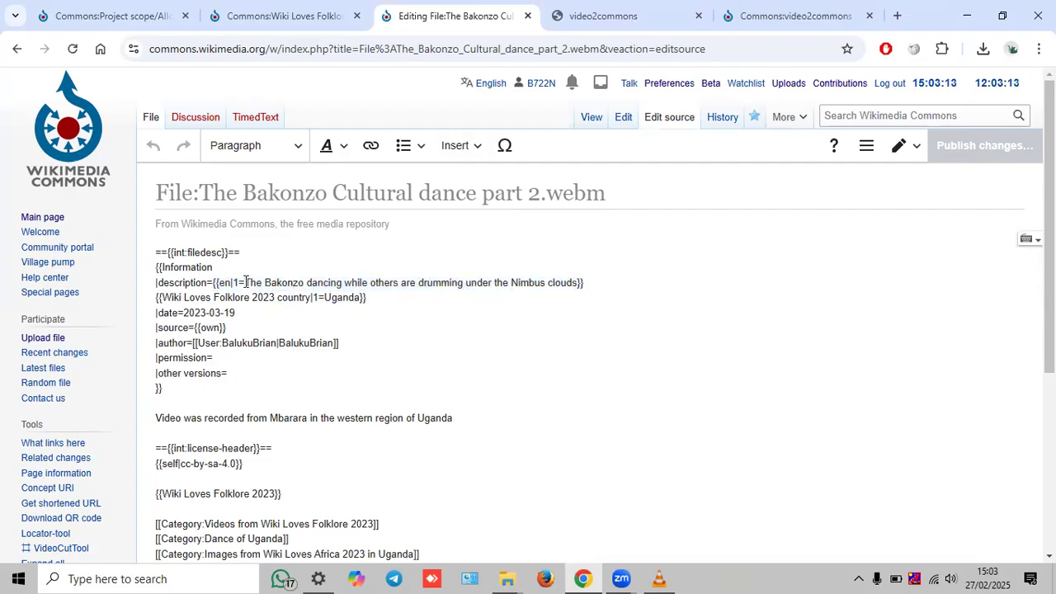
- Copy the whole {{en|1=…}} description template from the Bakonzo source into the description line of the FNB Stadium file in video2commons
drag(214, 283, 589, 283)
key(ctrl+c)
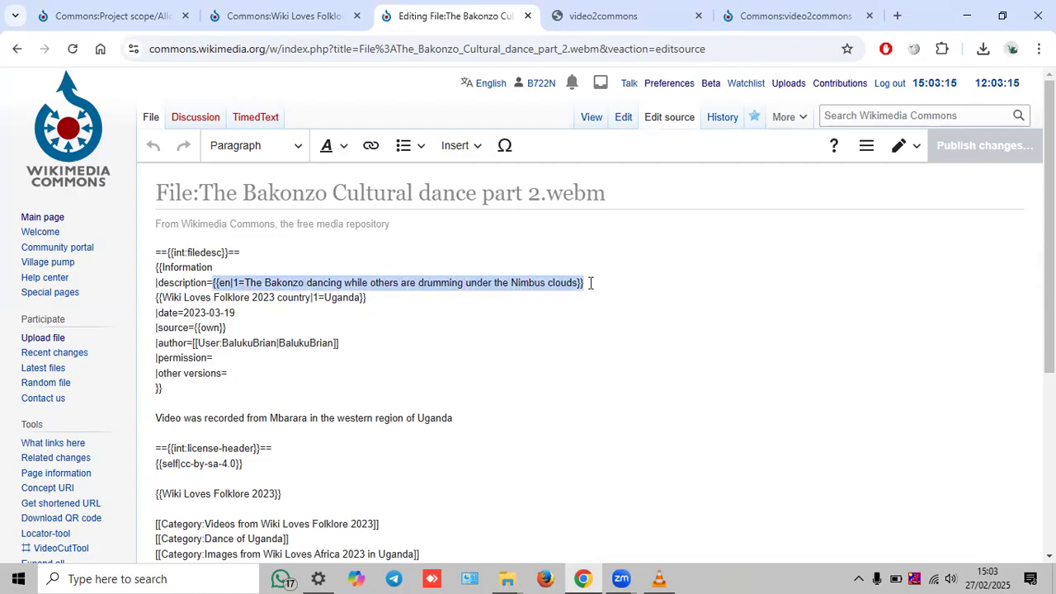
click(674, 16)
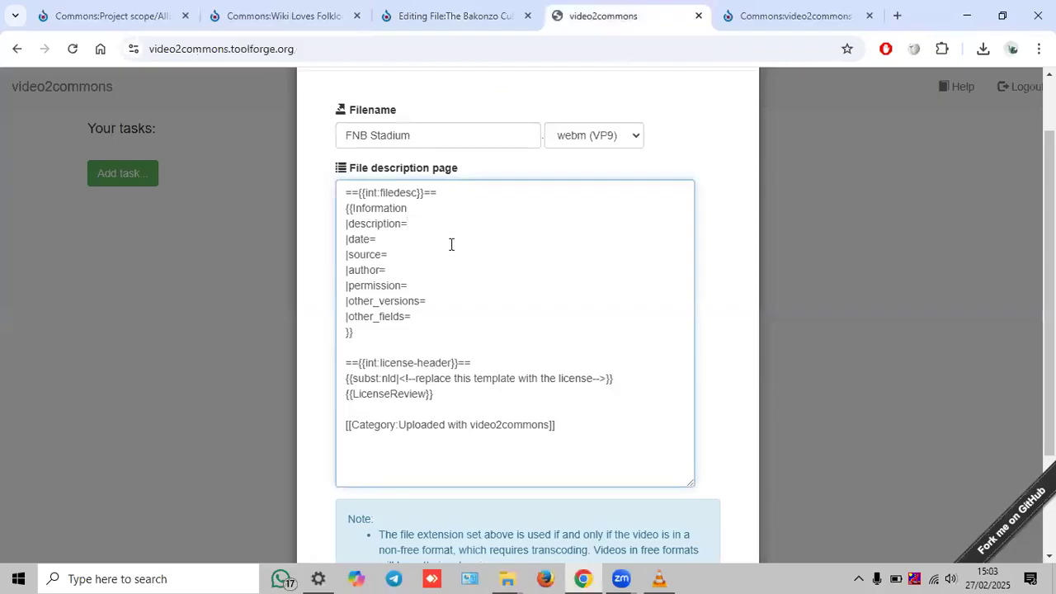
key(ctrl+v)
text(=)
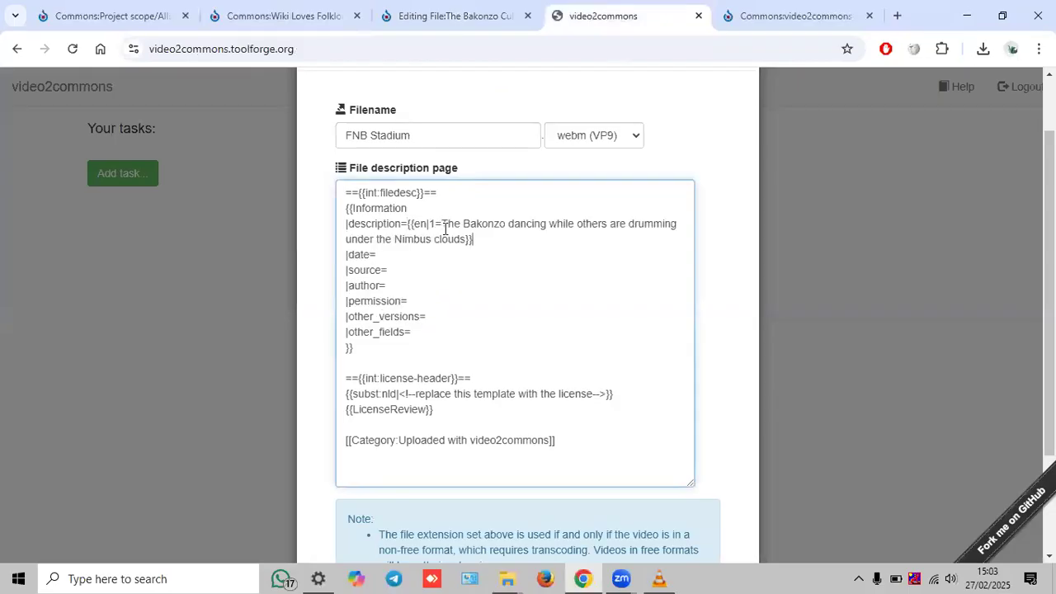
- Replace the copied Bakonzo description text inside the braces with "A drive around FNB stadium"
drag(443, 221, 466, 240)
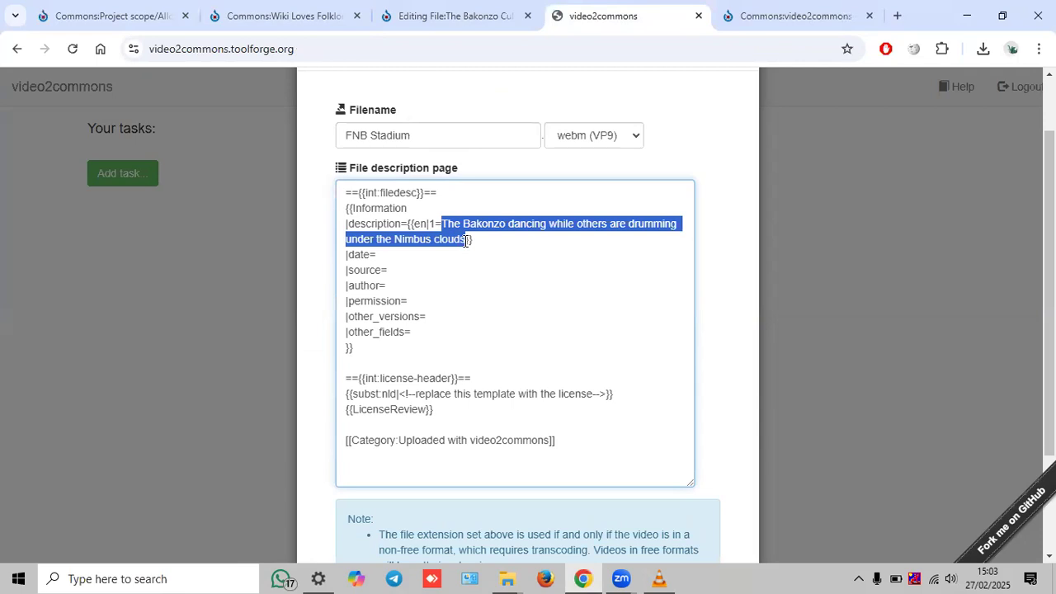
click(484, 487)
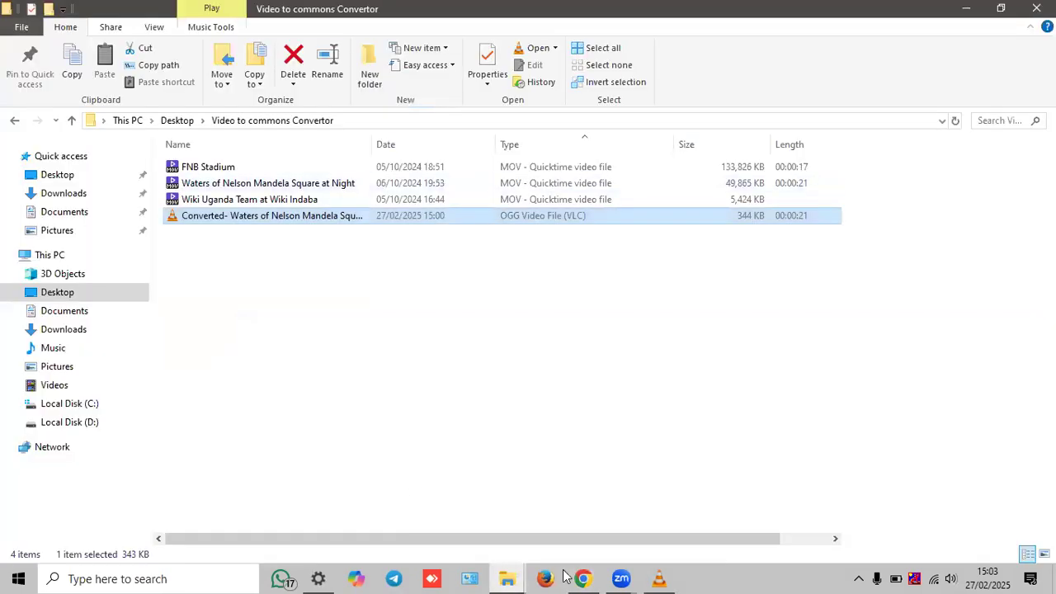
click(583, 578)
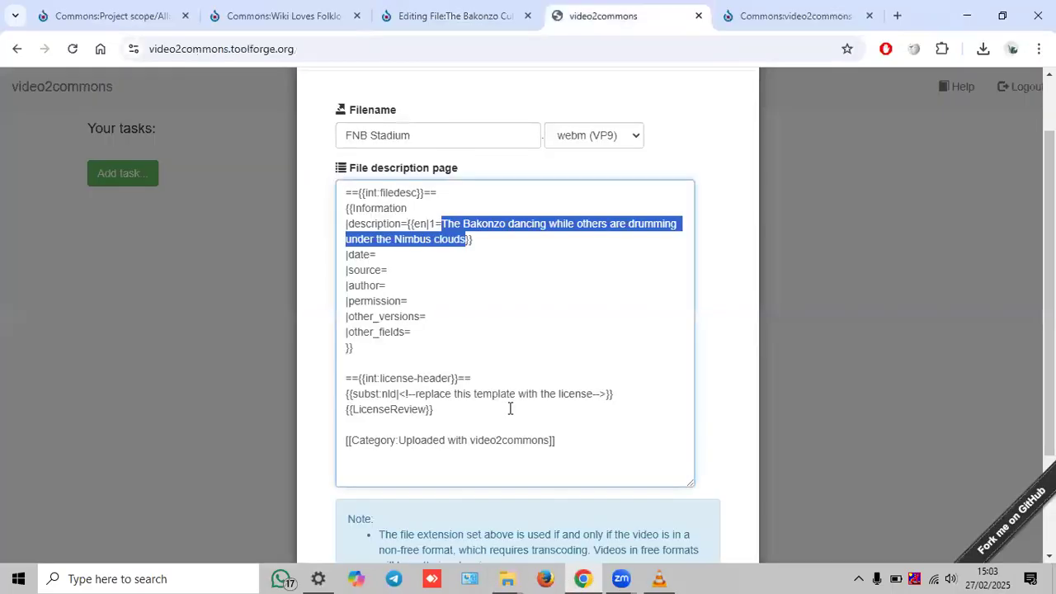
text(A drive )
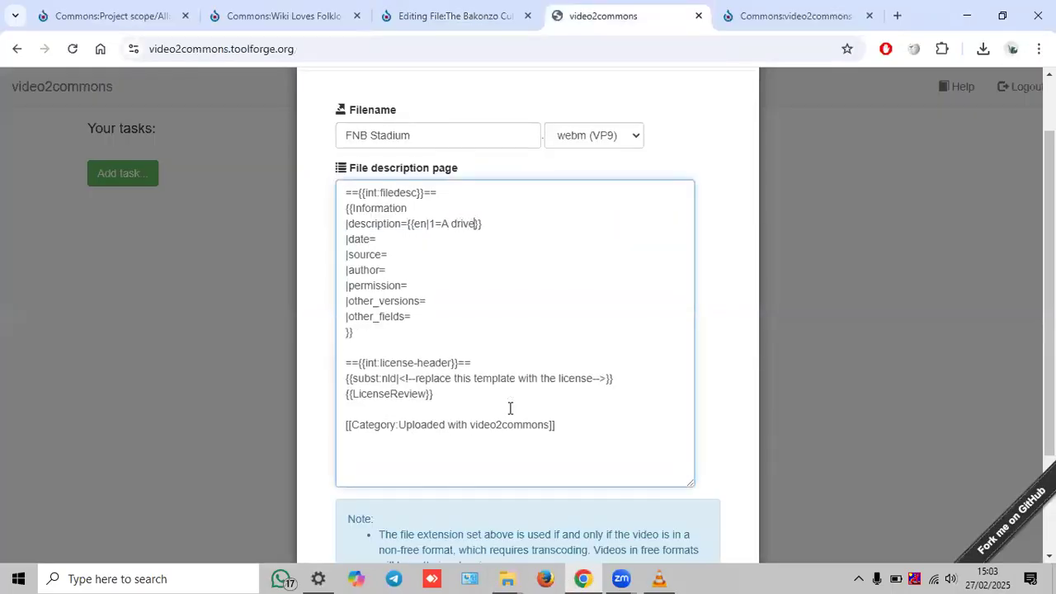
text(around FNB sat)
key(BackSpace)
key(BackSpace)
text(tadium)
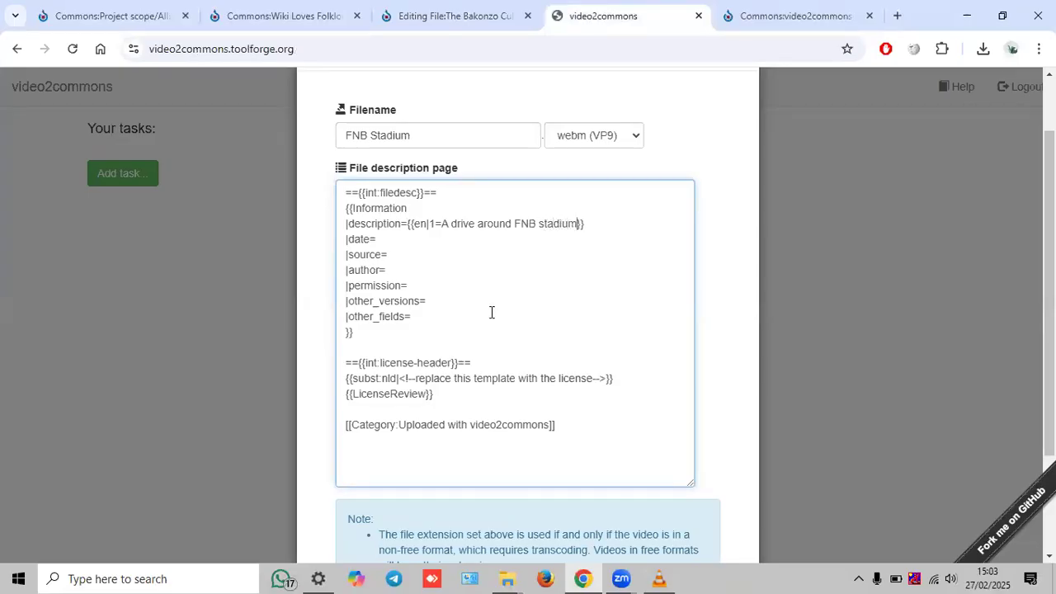
- Look up the FNB Stadium video's date in File Explorer and set the date line to 2024-10-05, following the Bakonzo source's date format
click(474, 238)
click(507, 578)
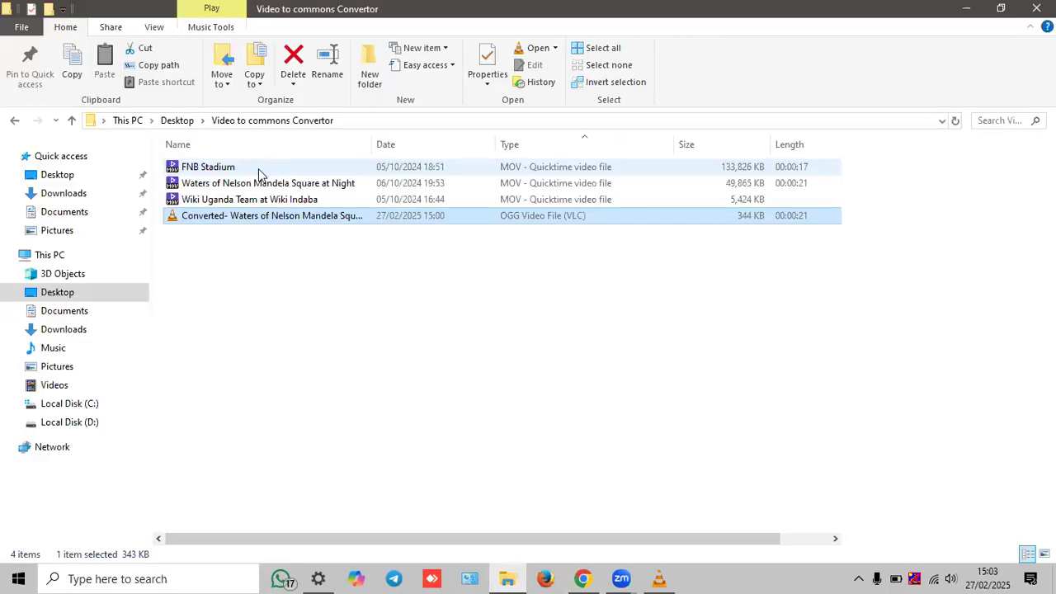
click(259, 170)
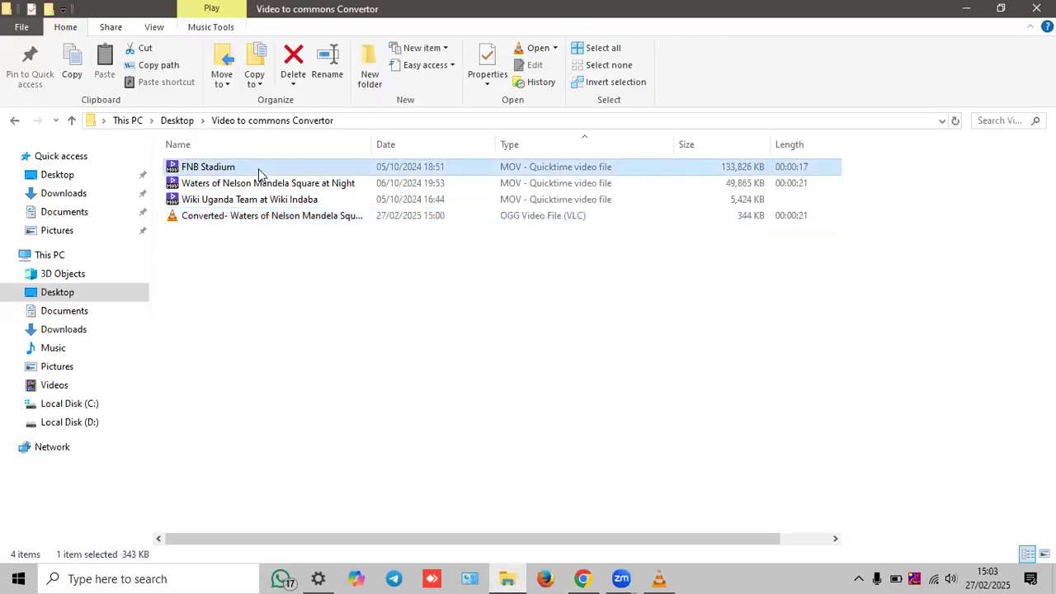
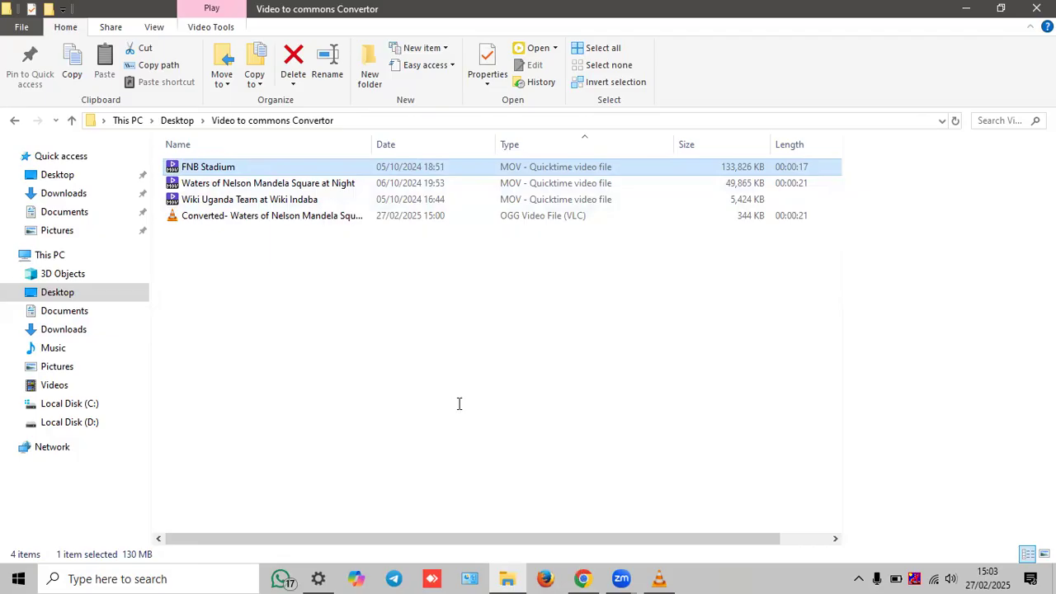
key(alt+Tab)
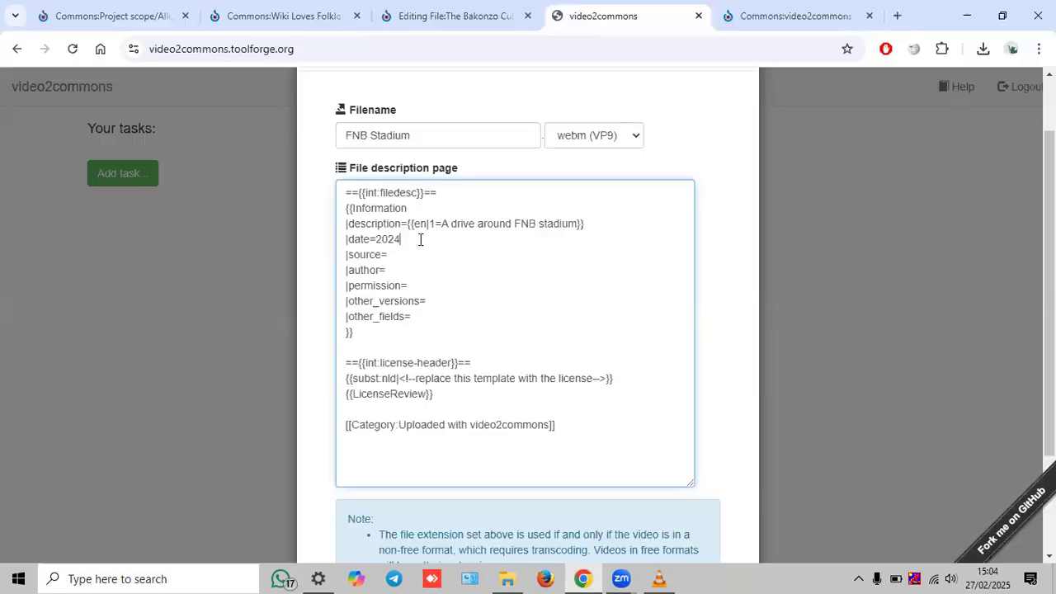
click(462, 19)
click(279, 311)
drag(255, 316, 185, 314)
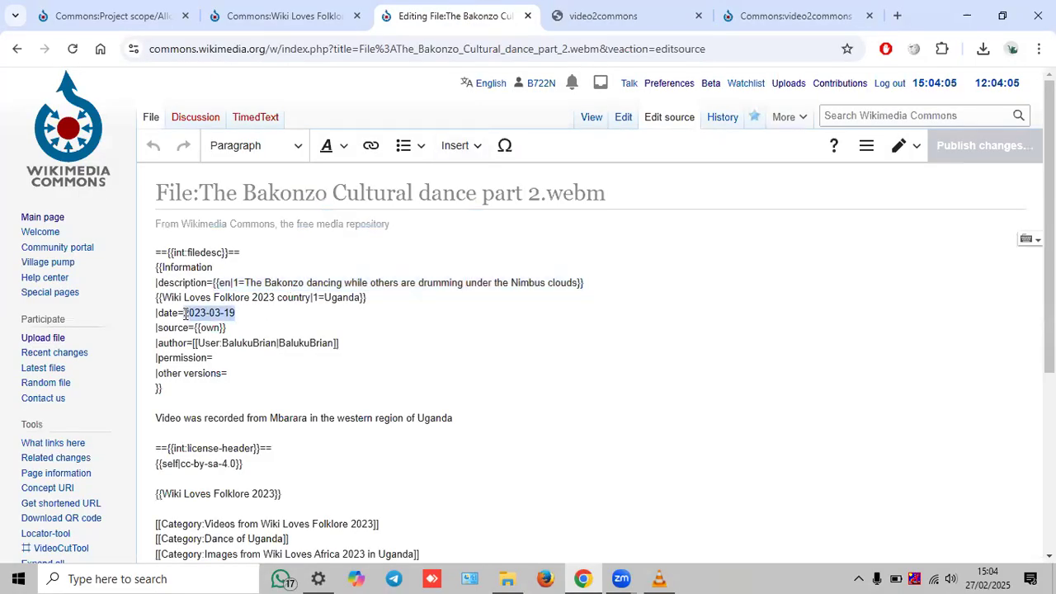
click(608, 12)
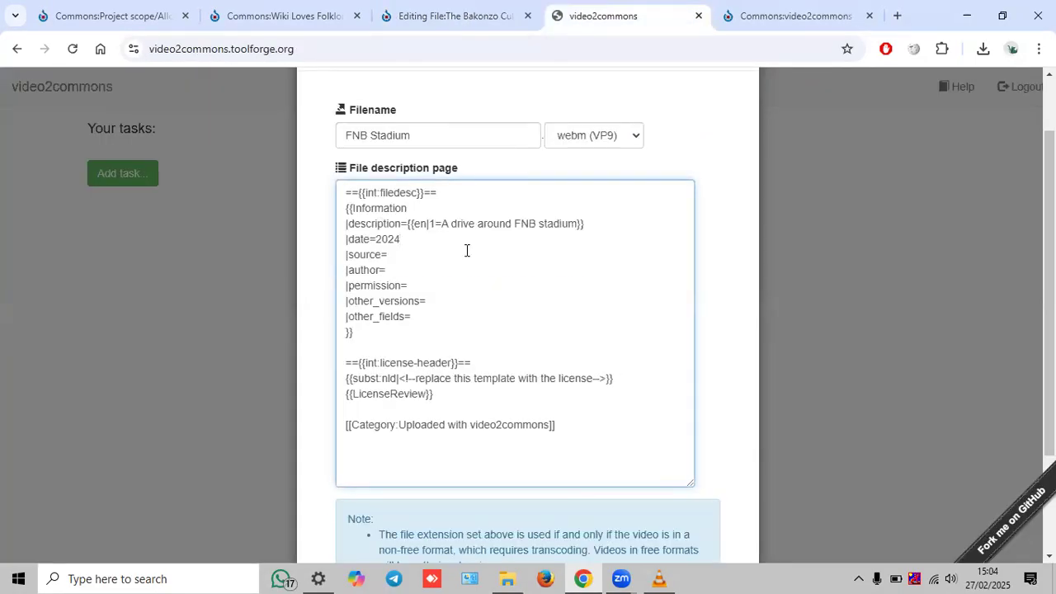
text(10-05)
- Check the FNB Stadium video's time in its folder and add 18:51 after the date in the file description
click(510, 575)
click(509, 575)
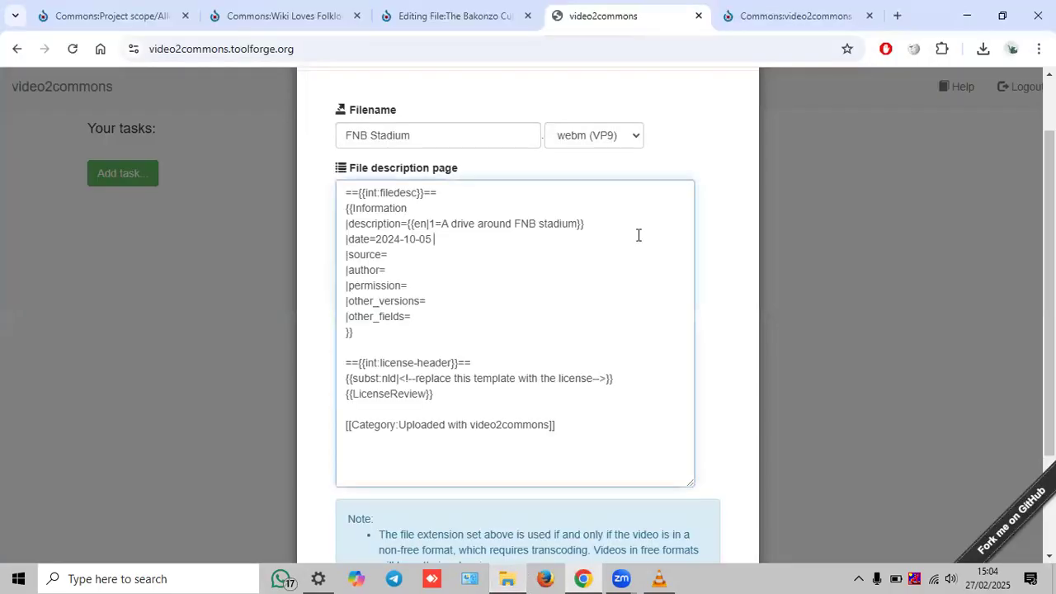
text(18:51)
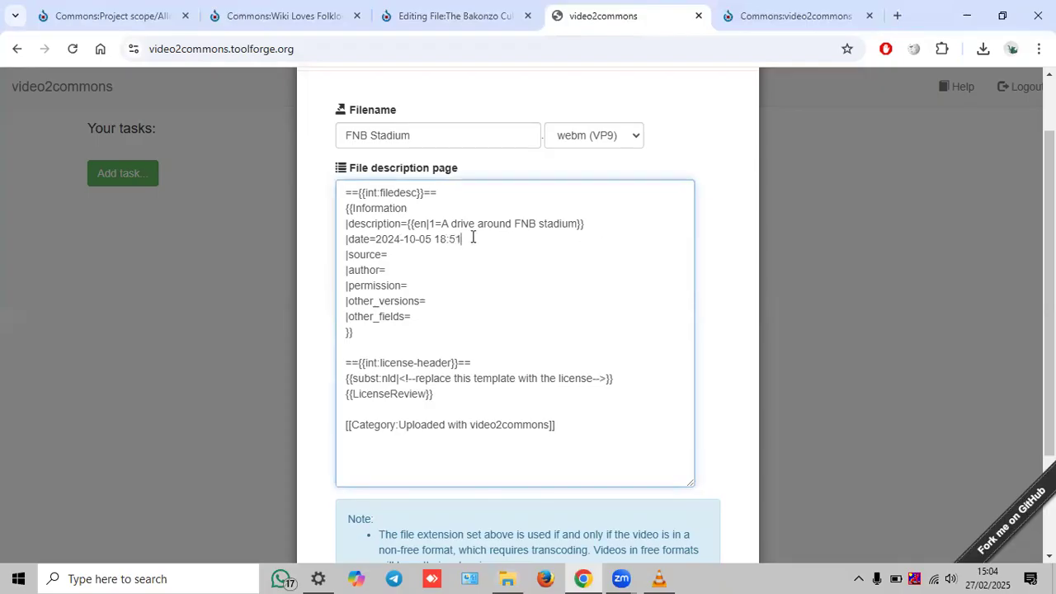
drag(471, 237, 375, 239)
click(436, 238)
- Copy {{own}} from the Bakonzo source into the source line of the FNB Stadium file description
click(405, 254)
click(419, 17)
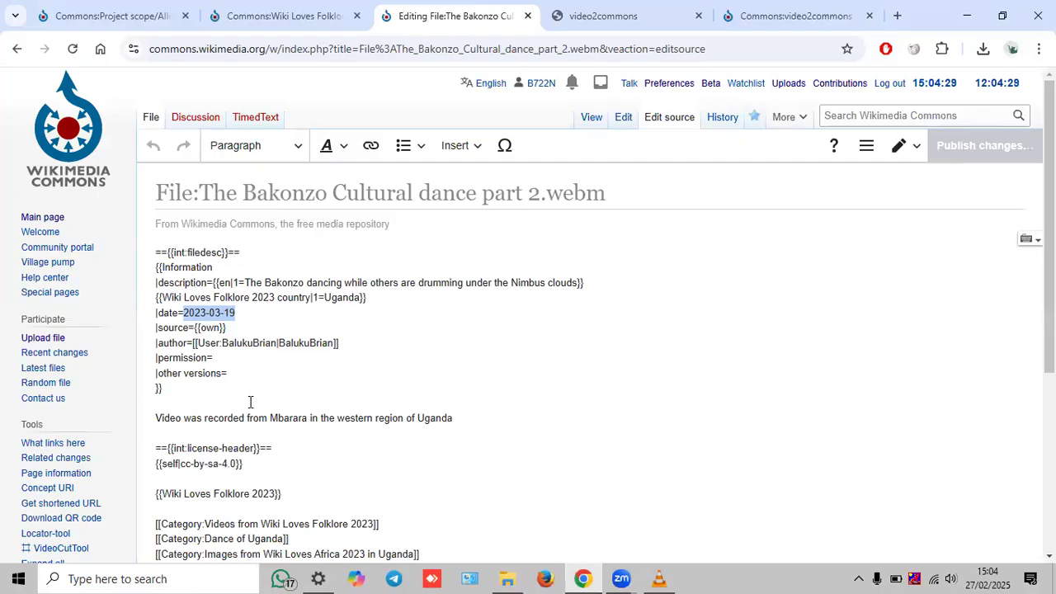
drag(227, 329, 195, 328)
key(ctrl+c)
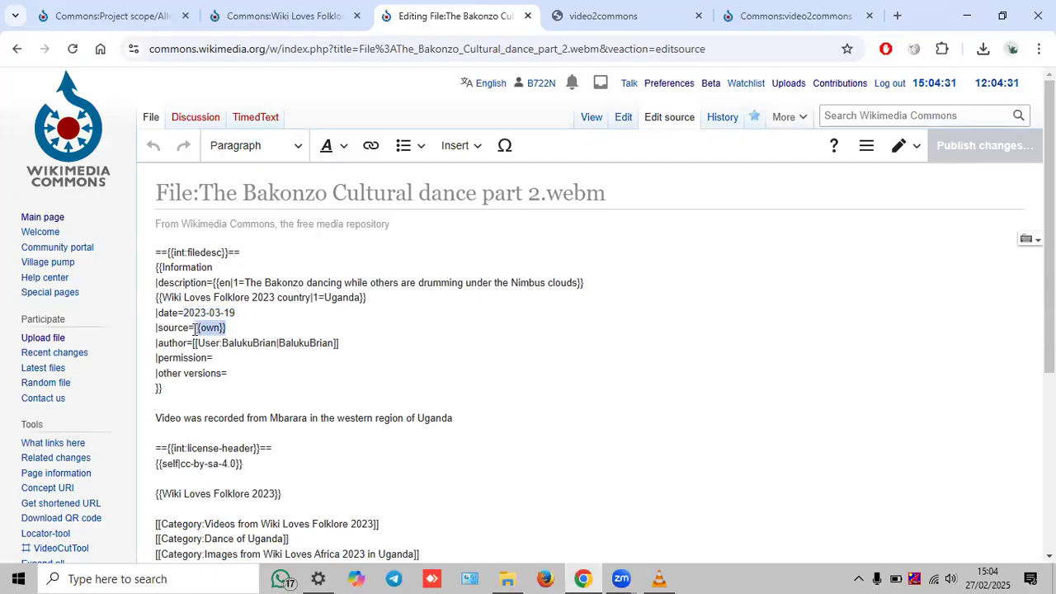
click(603, 16)
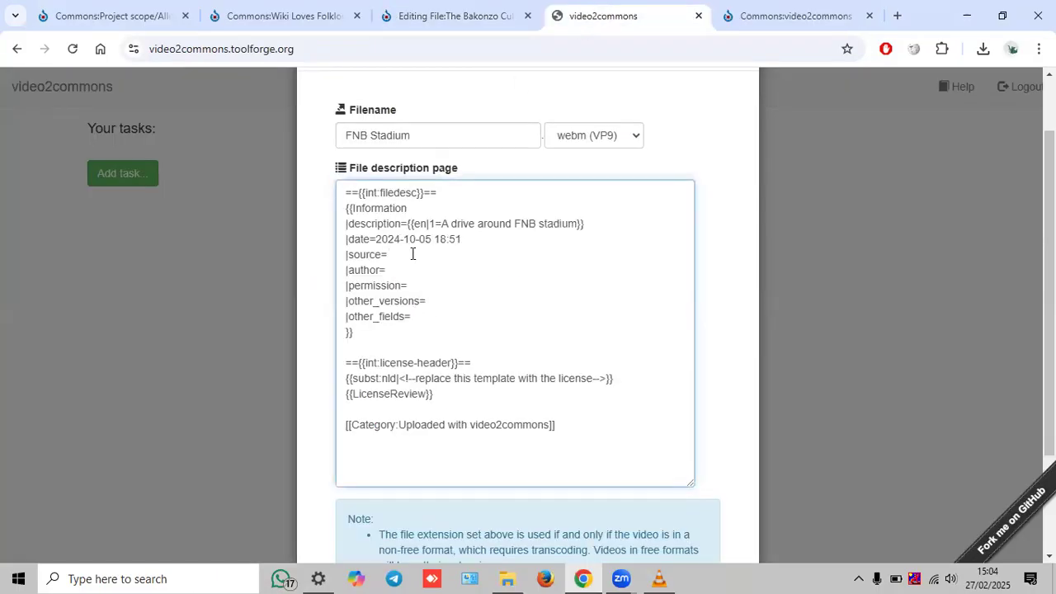
key(ctrl+v)
- Fill the FNB Stadium author line with the uploader's own username as a user-page link, following the Bakonzo source's [[User:name|name]] format
click(469, 17)
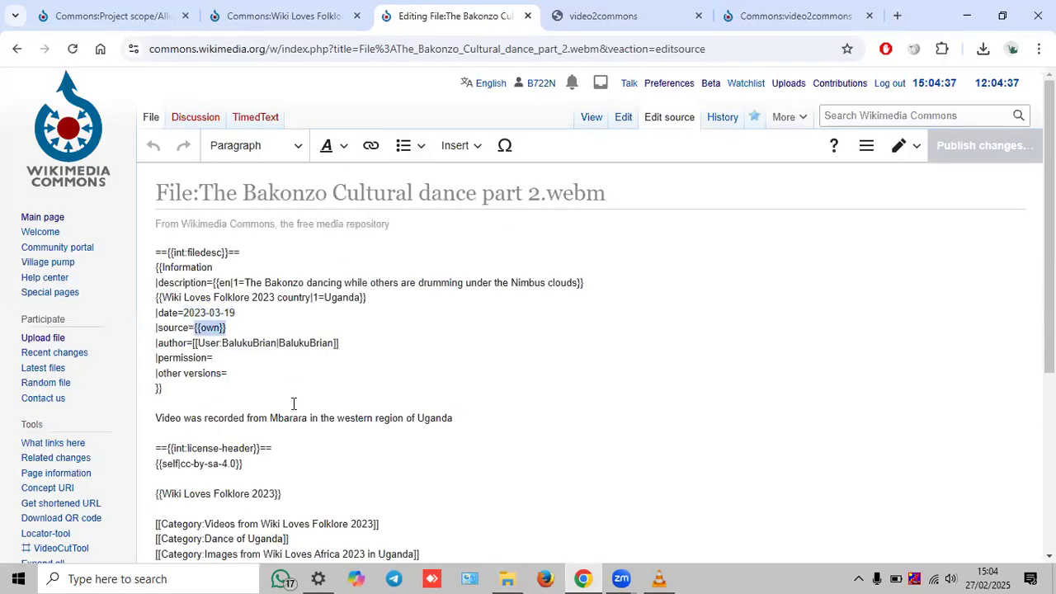
drag(353, 343, 193, 341)
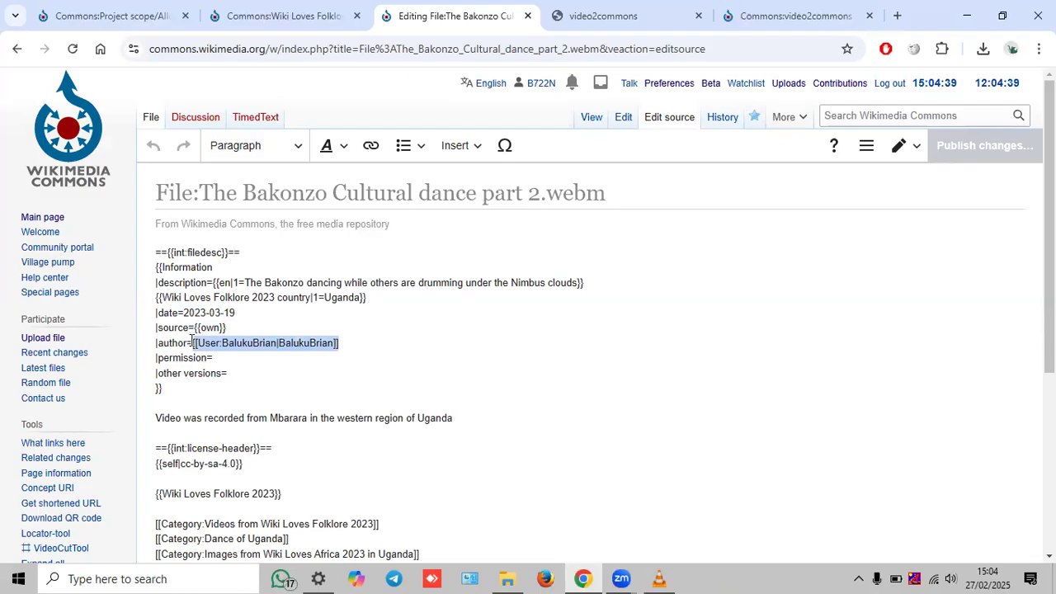
click(604, 20)
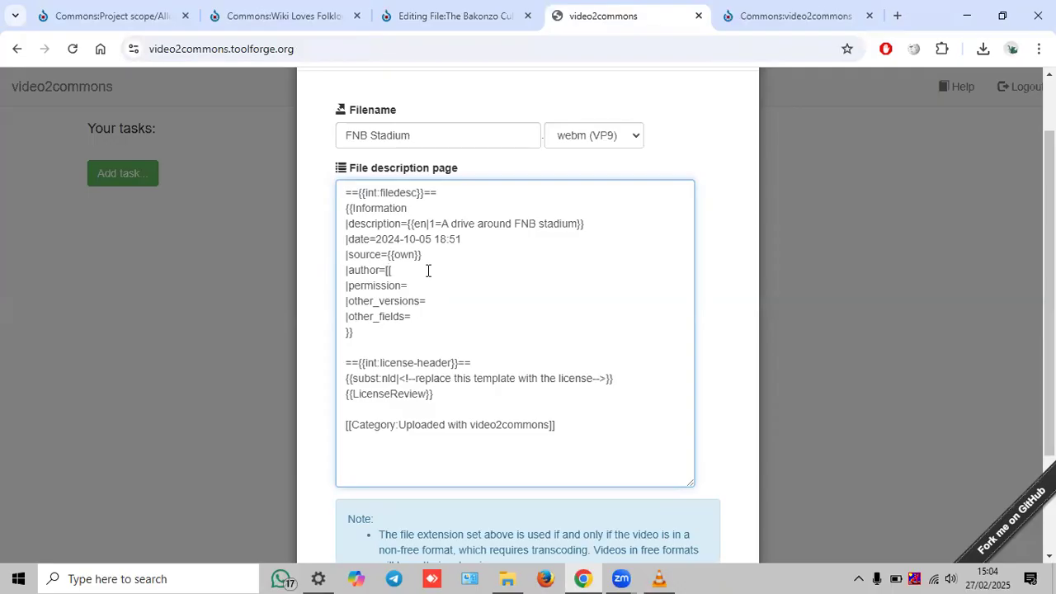
text(er:B722N|B722N)
drag(377, 330, 336, 188)
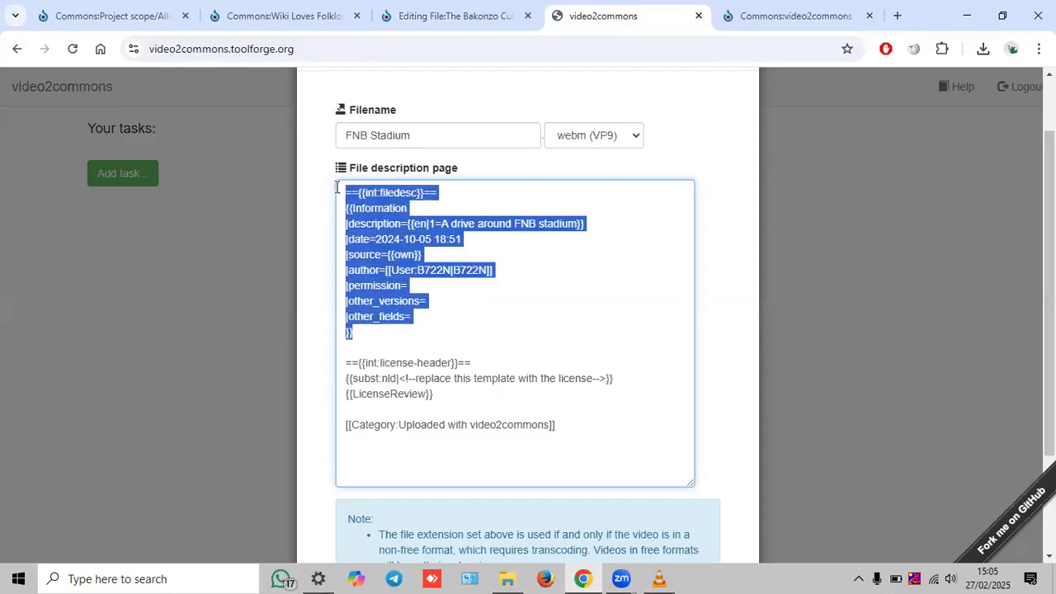
click(464, 220)
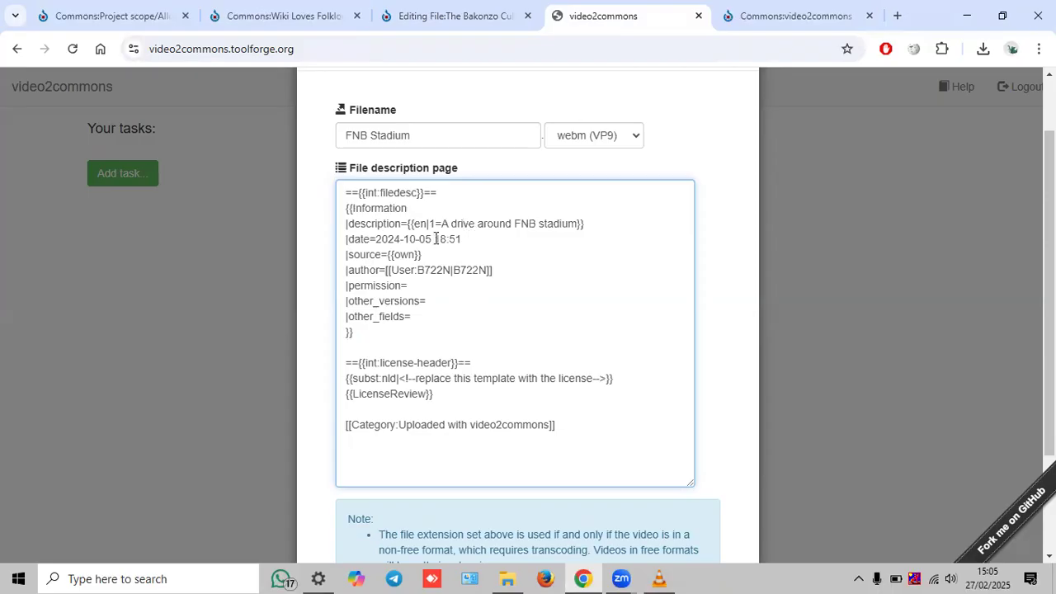
- Examine the Wiki Loves Folklore 2023 country template in the Bakonzo source and its rendering, licensing and contest banners on the file page
click(449, 16)
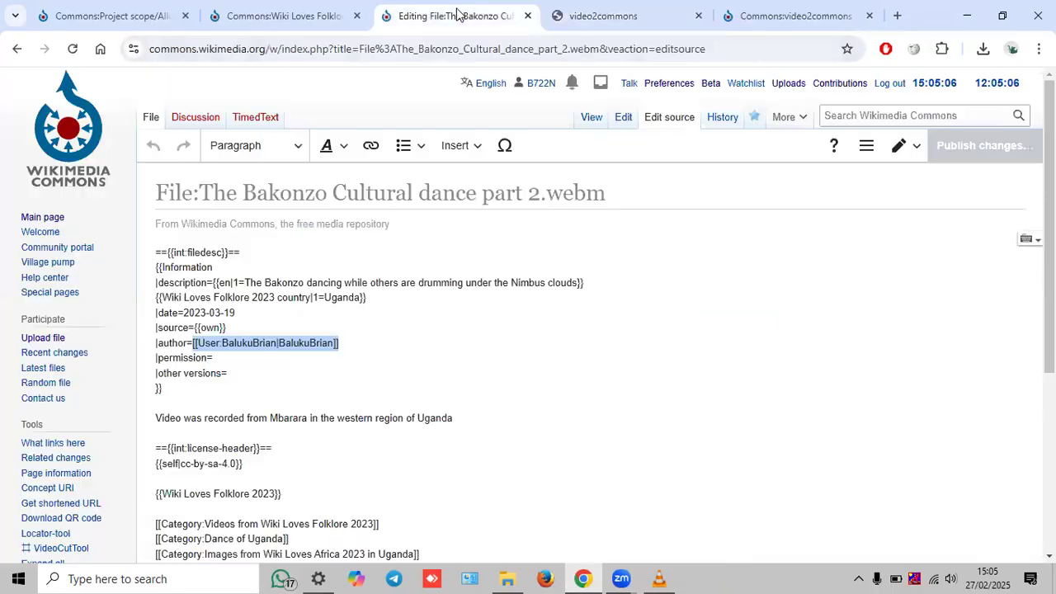
click(258, 376)
drag(366, 297, 151, 298)
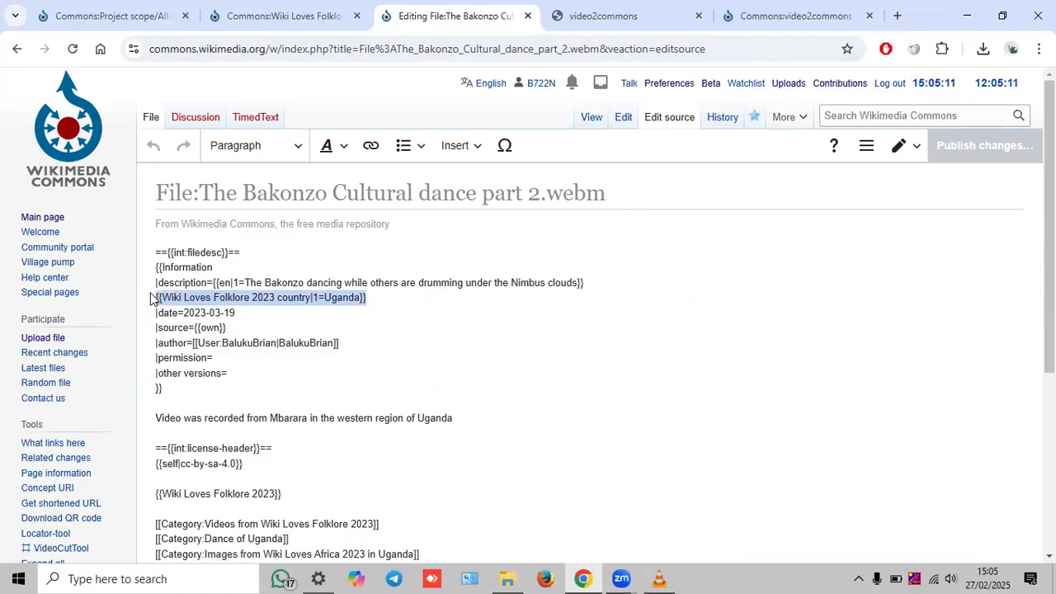
click(591, 118)
scroll(365, 371, down, 7)
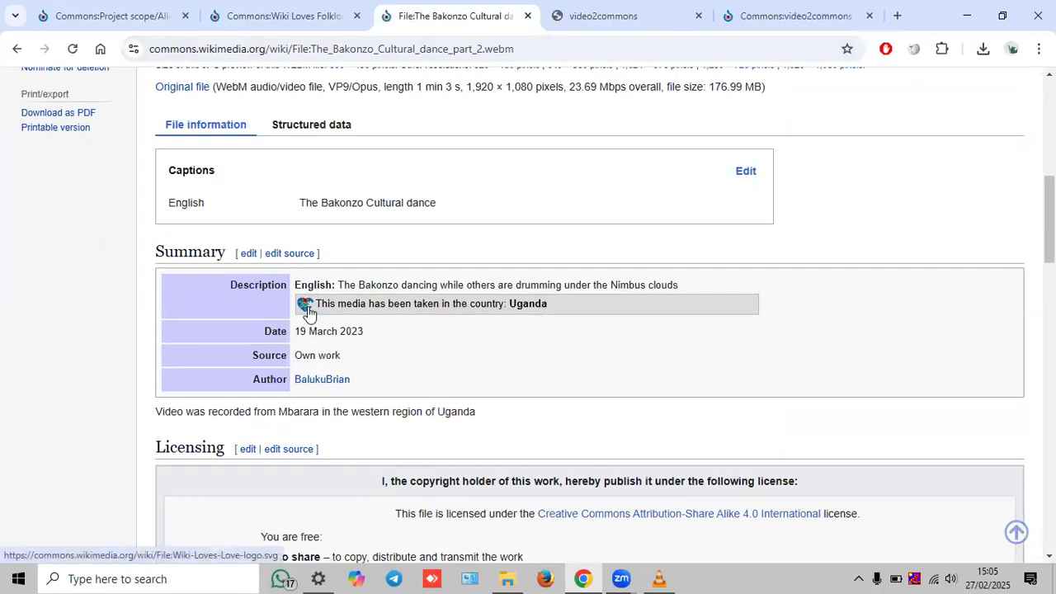
drag(547, 307, 316, 307)
scroll(493, 348, down, 5)
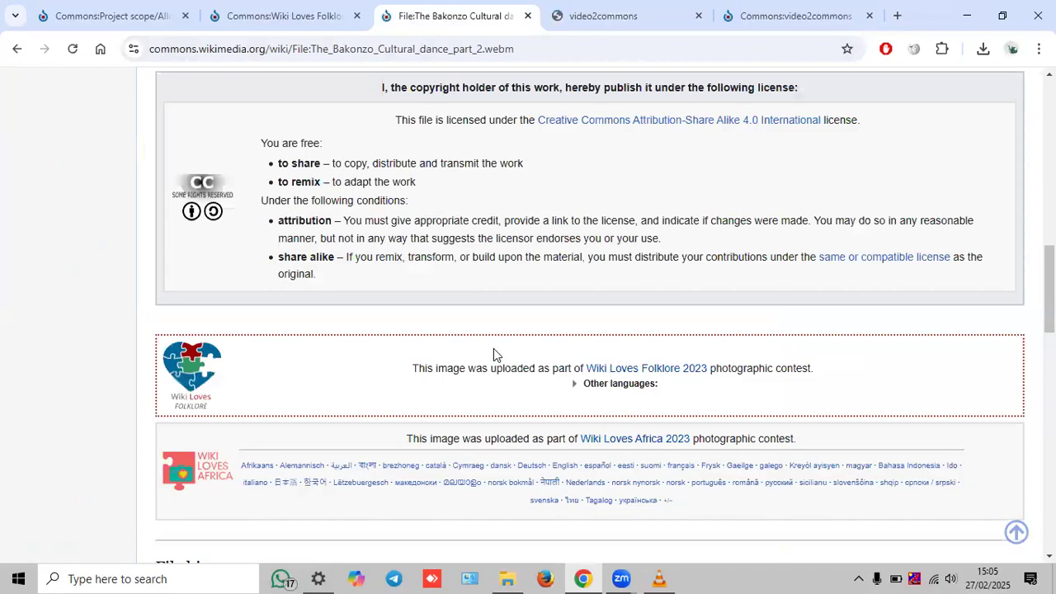
- Examine the licence, Wiki Loves Folklore 2023 notice and file details on the Bakonzo Cultural dance part 2 file page
scroll(493, 348, down, 1)
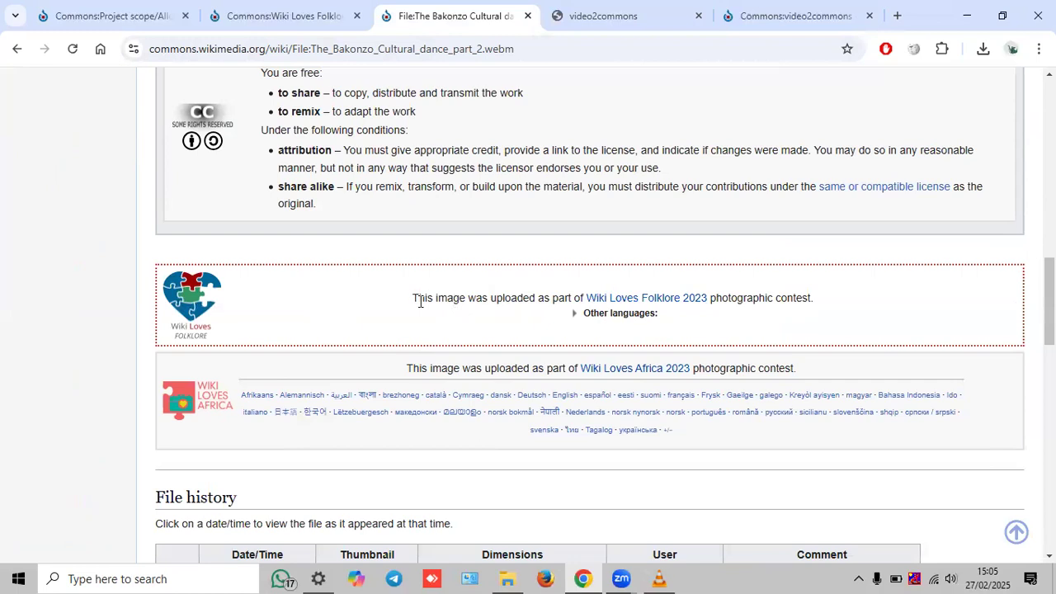
drag(413, 299, 695, 340)
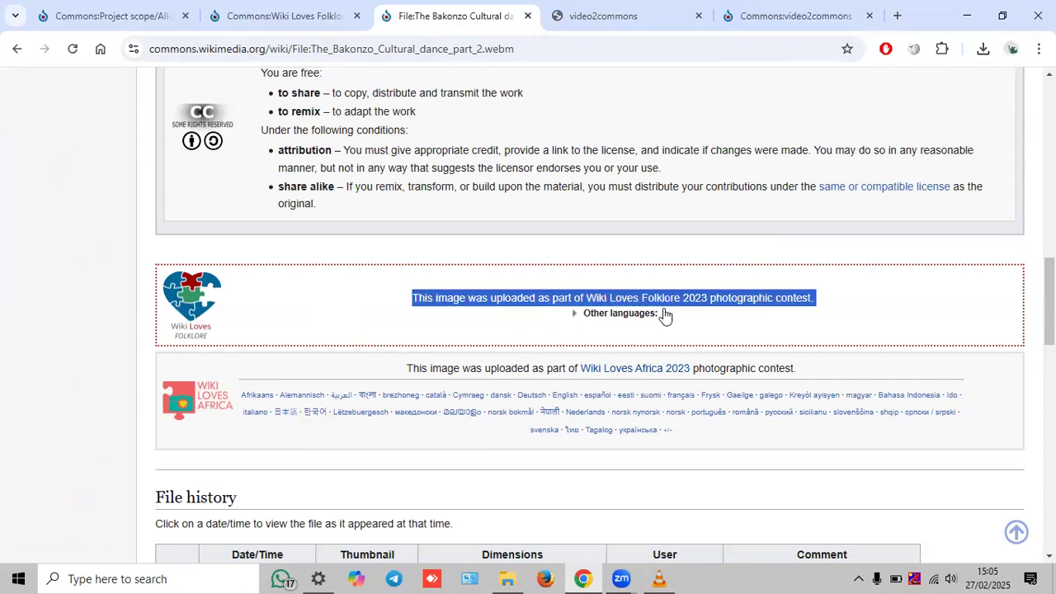
scroll(665, 313, up, 4)
drag(393, 324, 542, 459)
click(540, 260)
scroll(550, 251, up, 2)
scroll(549, 248, up, 10)
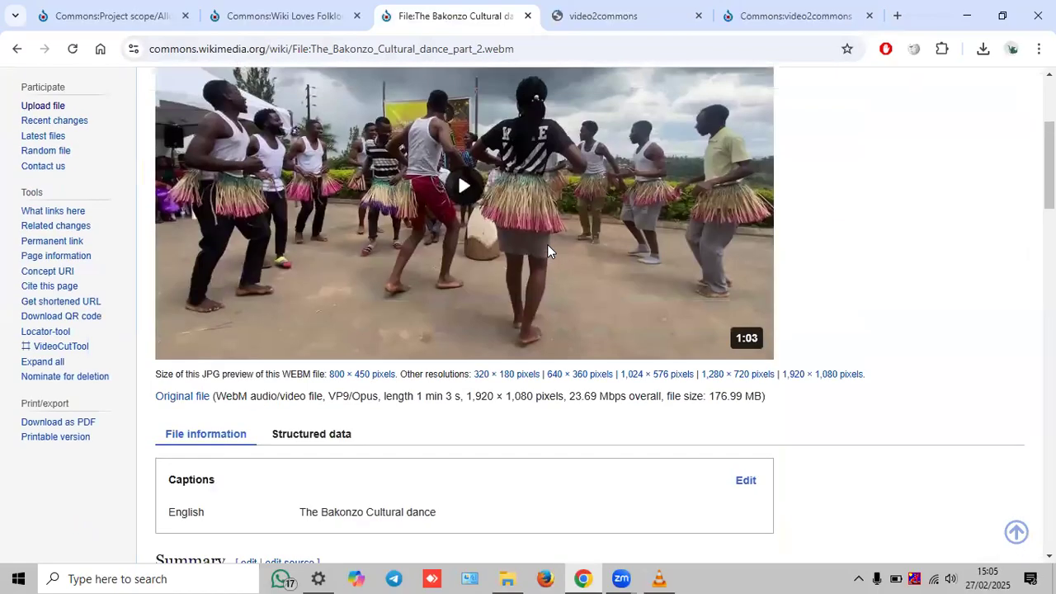
- Open the wikitext source of the Bakonzo dance file page and copy its Wiki Loves Folklore 2023 country template for Uganda
click(672, 121)
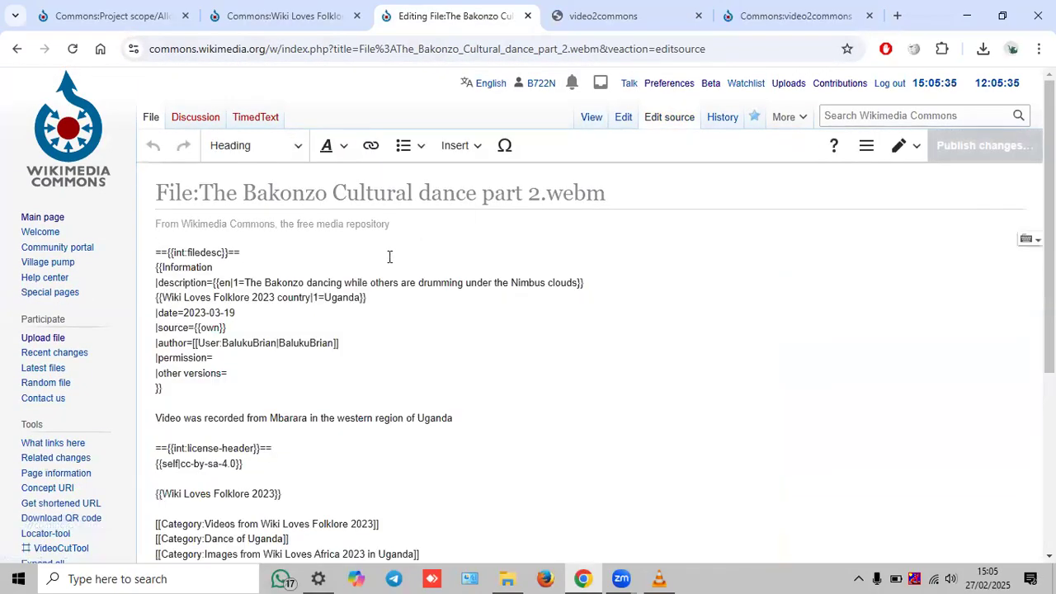
scroll(389, 255, down, 3)
scroll(300, 284, up, 2)
drag(290, 418, 193, 400)
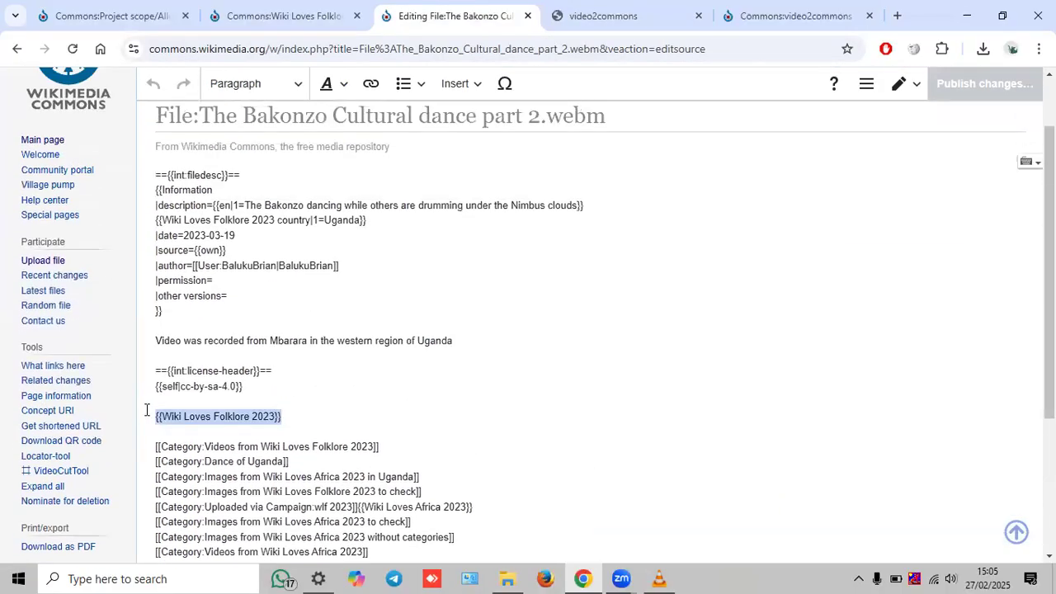
click(264, 386)
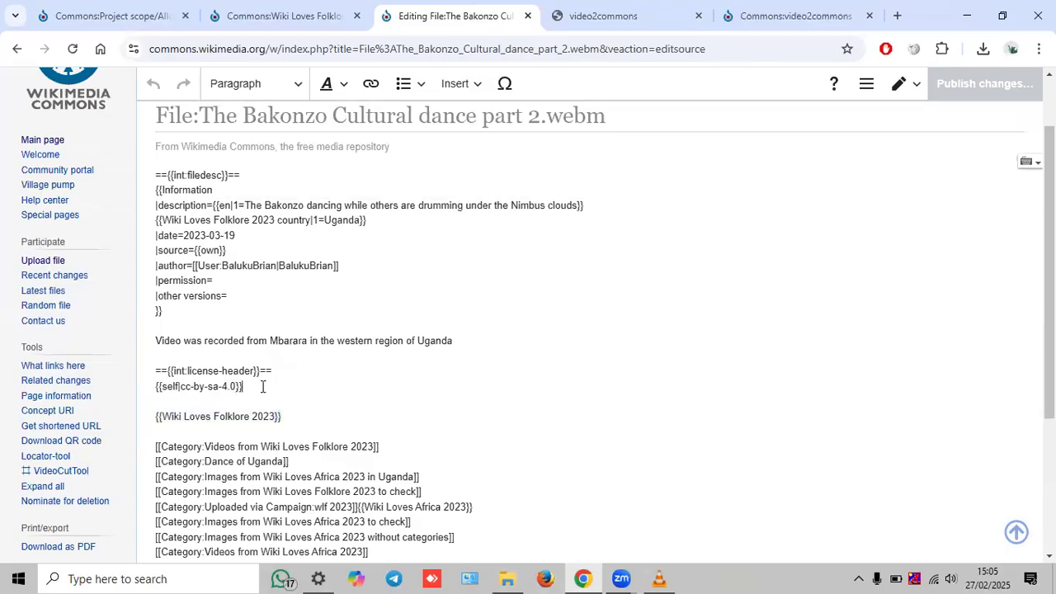
scroll(239, 299, up, 1)
drag(368, 298, 149, 296)
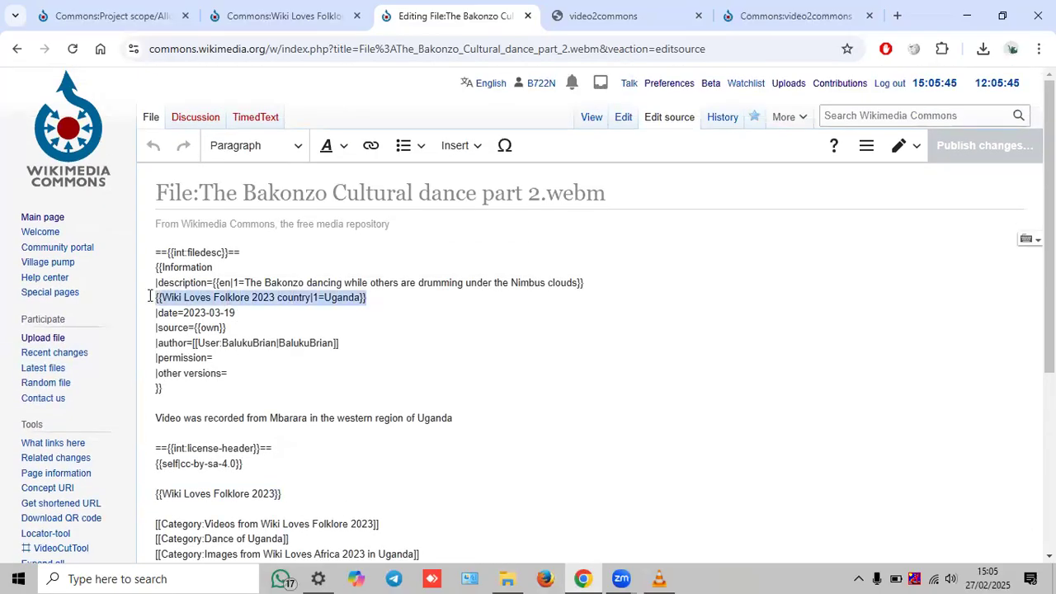
- In the video2commons file description, add {{Wiki Loves Folklore 2025 country|1=Uganda}} on a new line below the description
click(577, 15)
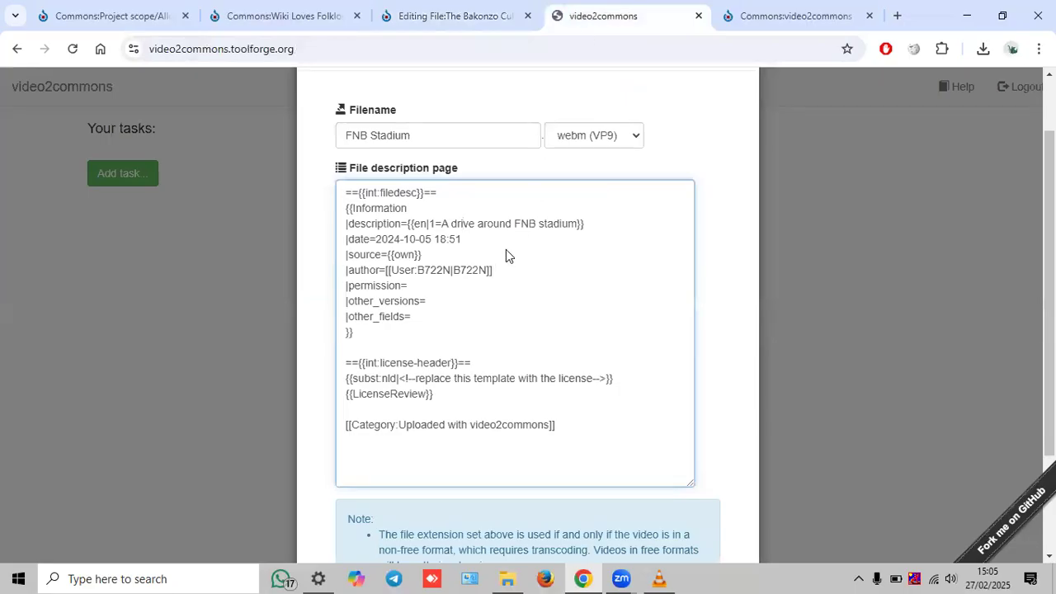
click(442, 16)
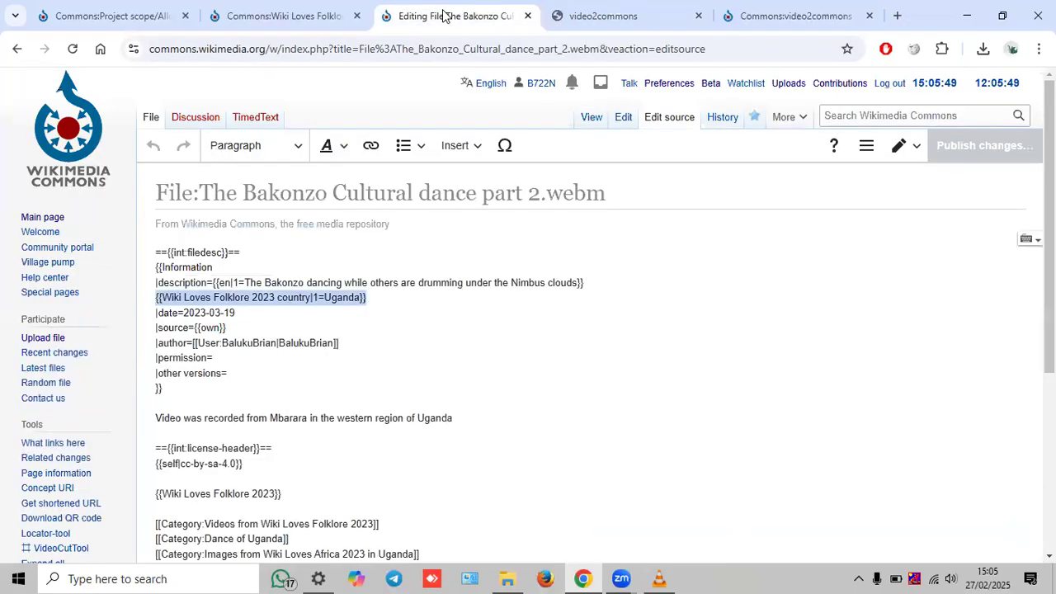
click(560, 16)
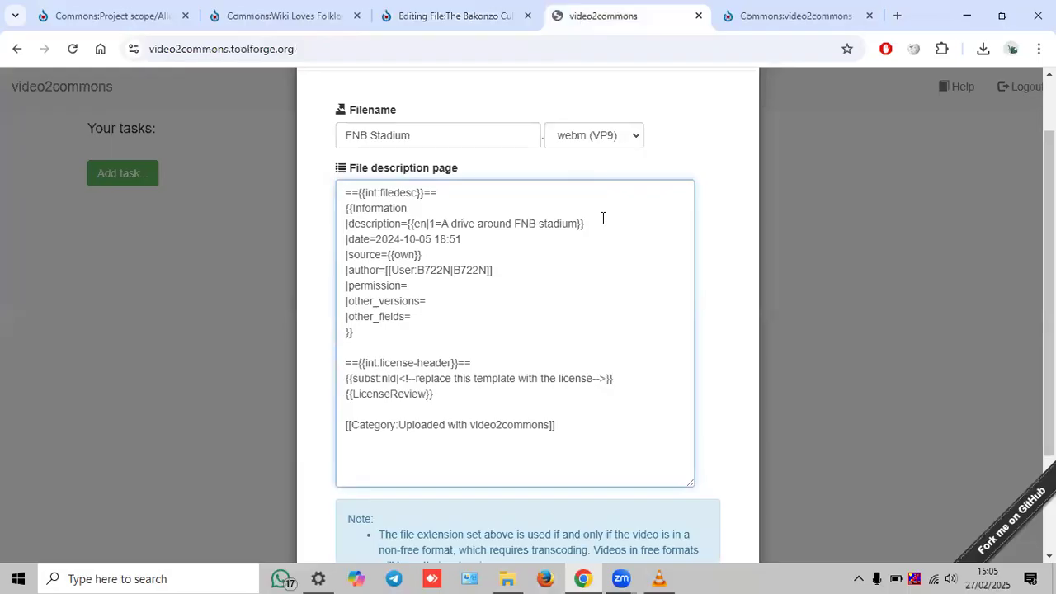
click(602, 218)
key(Return)
text({{Wiki Loves Folklore 2023|country|1=Uganda}})
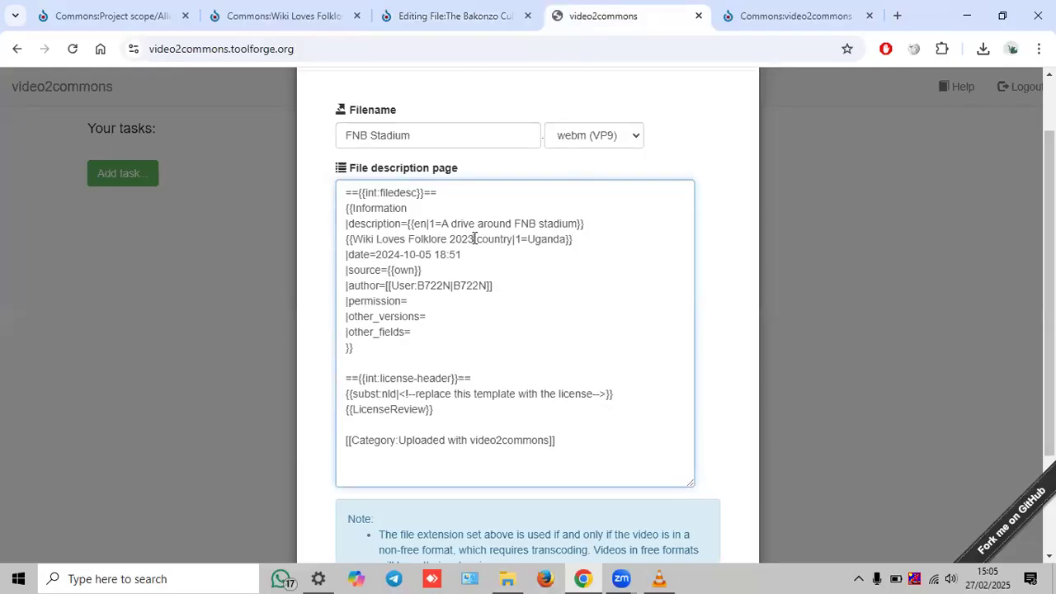
click(474, 238)
key(BackSpace)
text(5)
- Examine the placeholder licence template and the LicenseReview line under the license header of the FNB Stadium description
scroll(576, 242, down, 1)
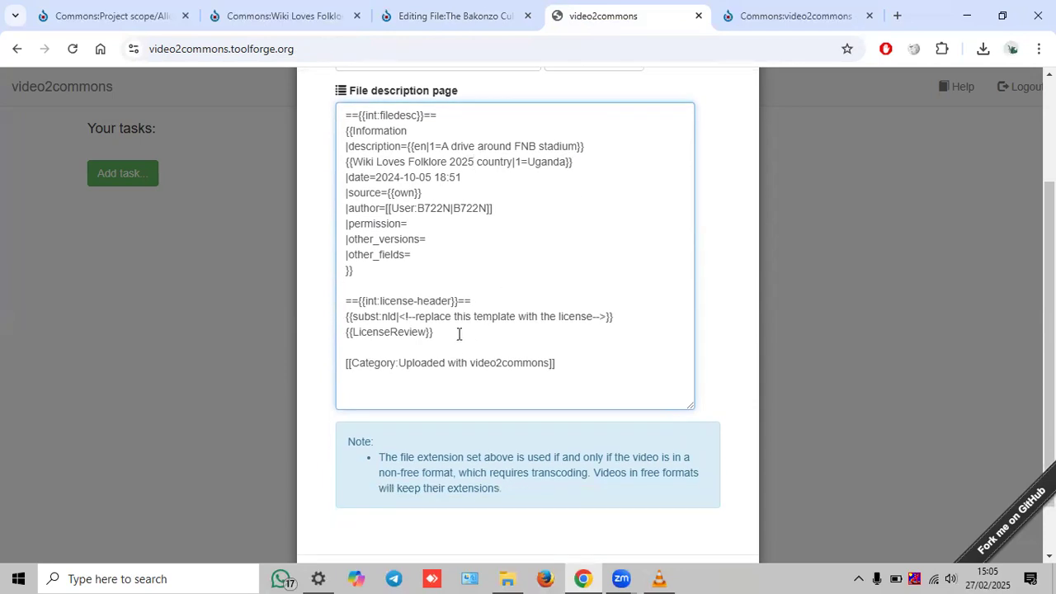
drag(460, 334, 329, 316)
click(523, 339)
drag(621, 319, 342, 317)
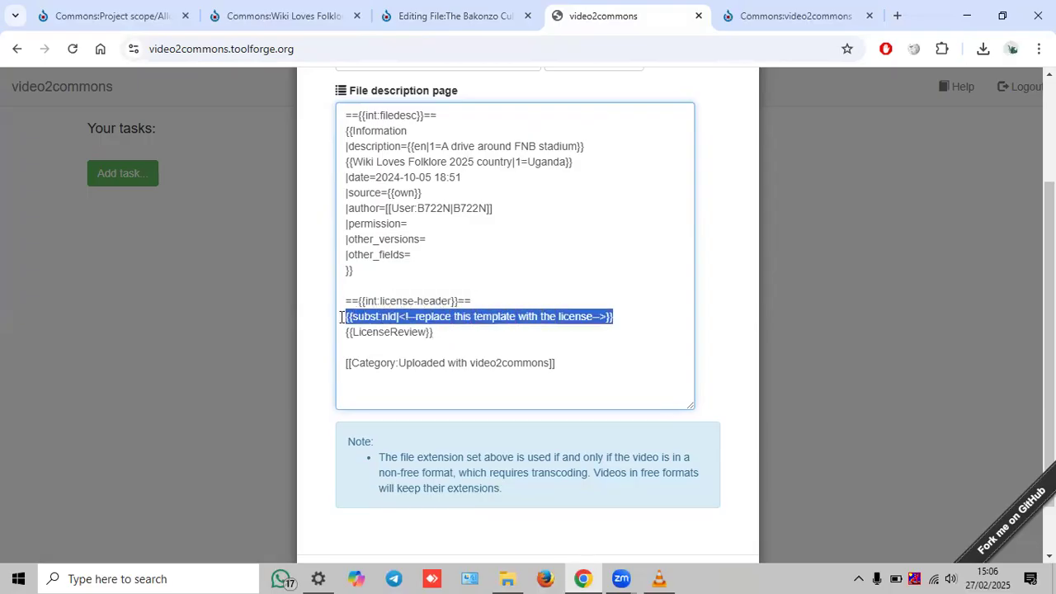
click(448, 338)
drag(435, 334, 341, 333)
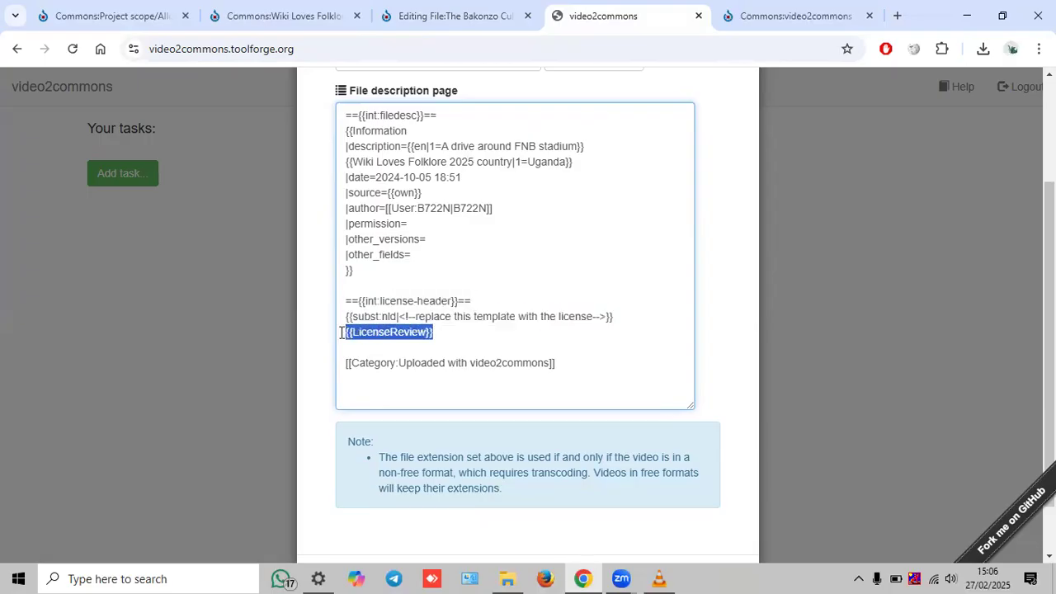
click(458, 334)
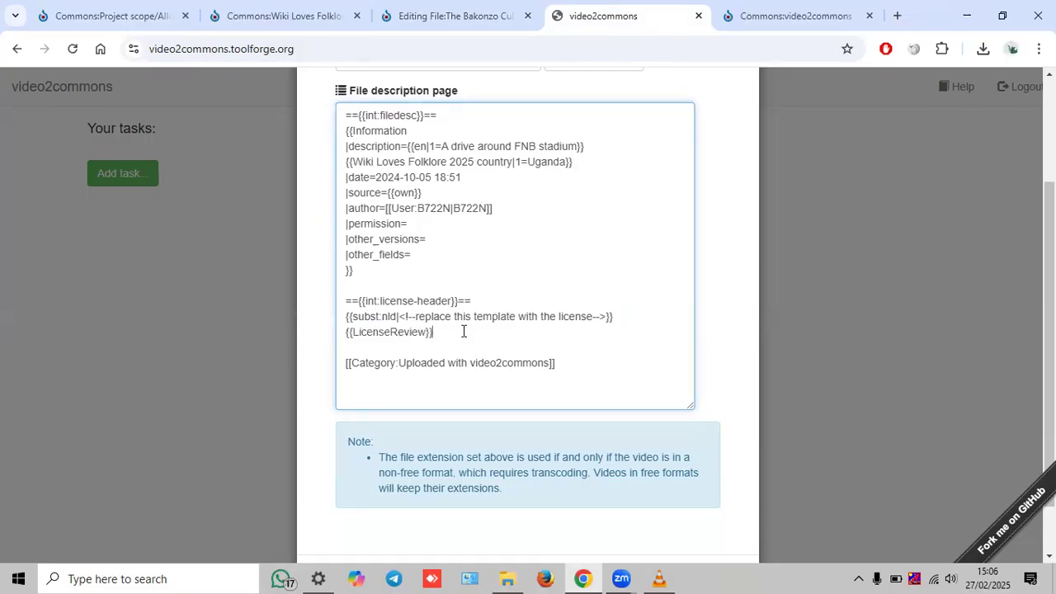
- Replace the placeholder licence and LicenseReview lines with {{self|cc-by-sa-4.0}} copied from the Bakonzo dance file's source
click(440, 26)
click(245, 381)
drag(264, 463, 128, 473)
key(ctrl+c)
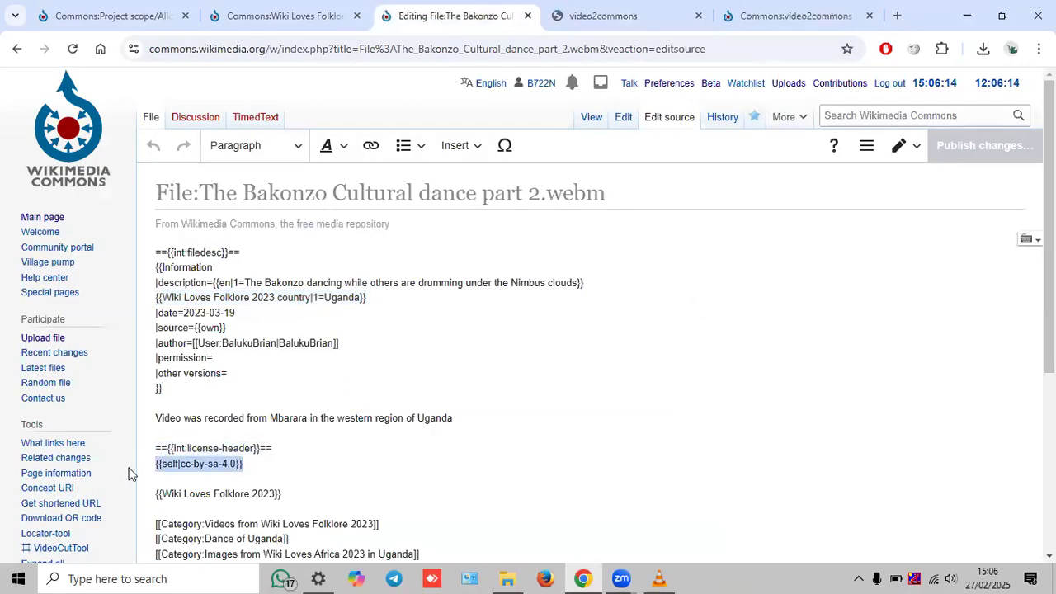
click(606, 15)
drag(433, 331, 332, 317)
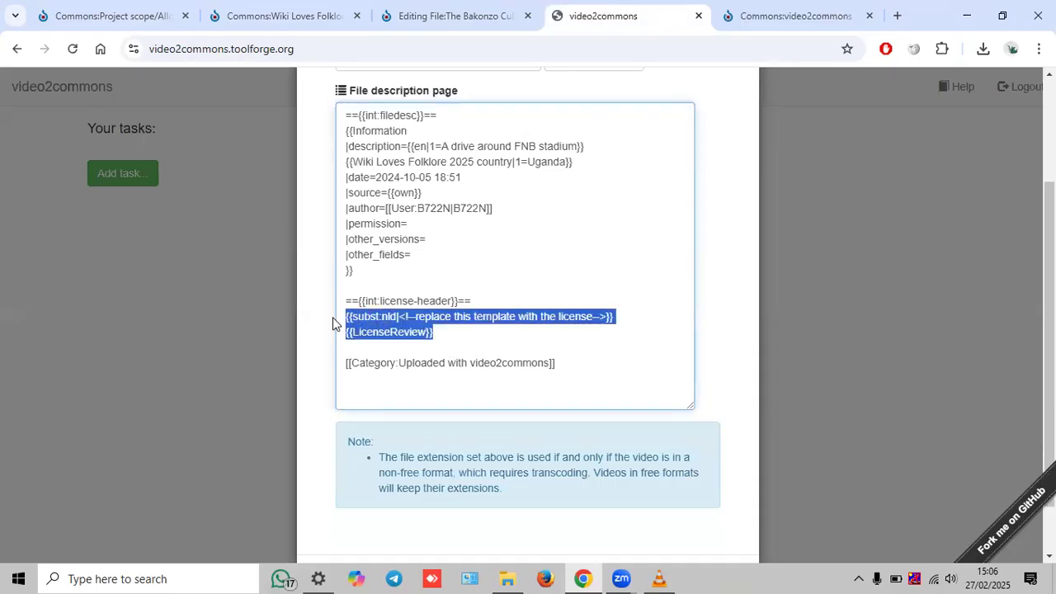
key(ctrl+v)
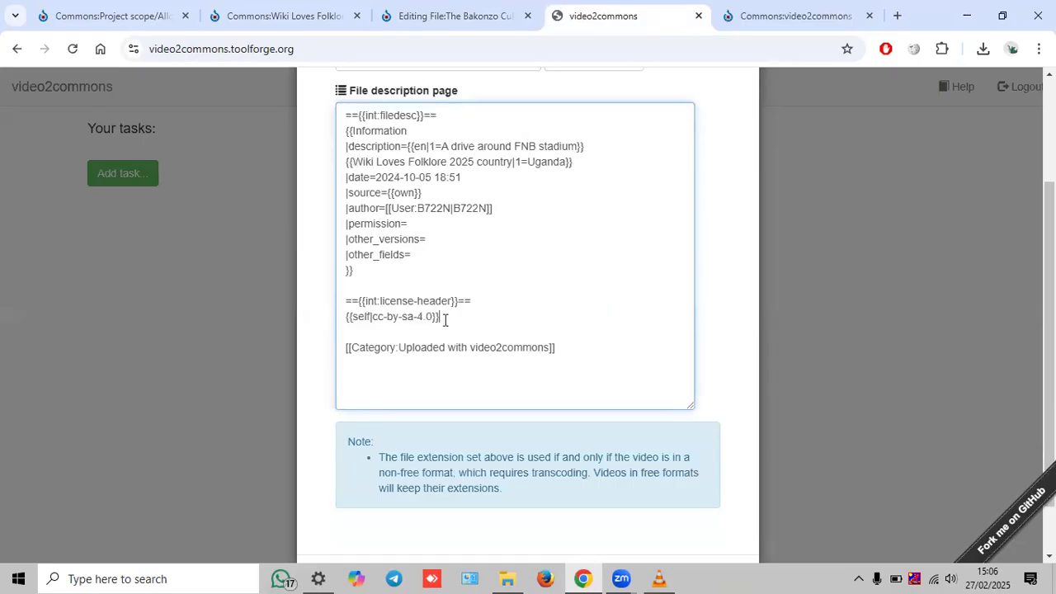
- Examine each part of the self|cc-by-sa-4.0 licence template in the file description
drag(454, 317, 340, 314)
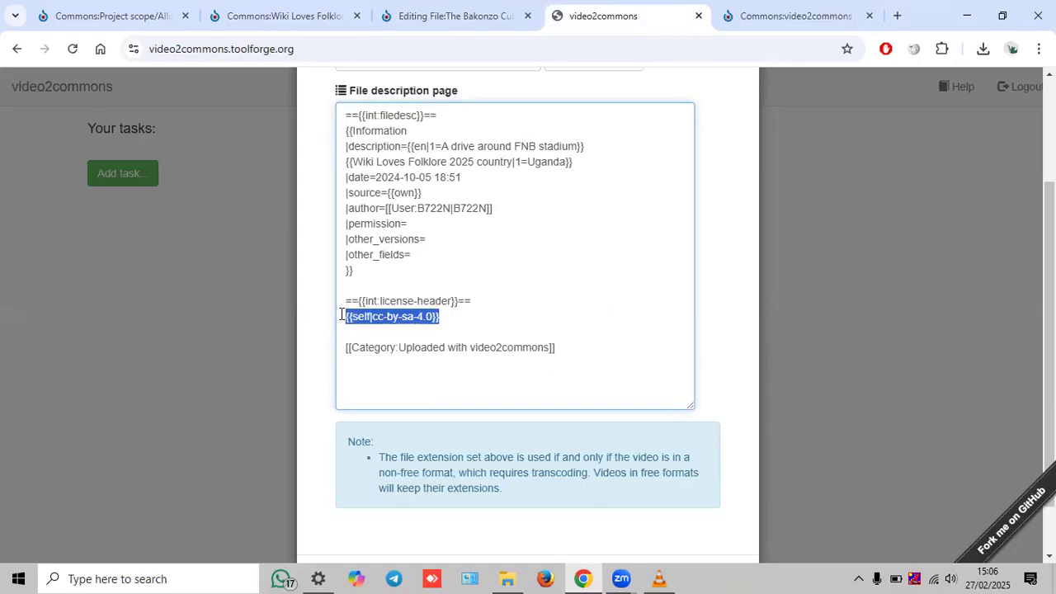
click(363, 316)
double_click(356, 316)
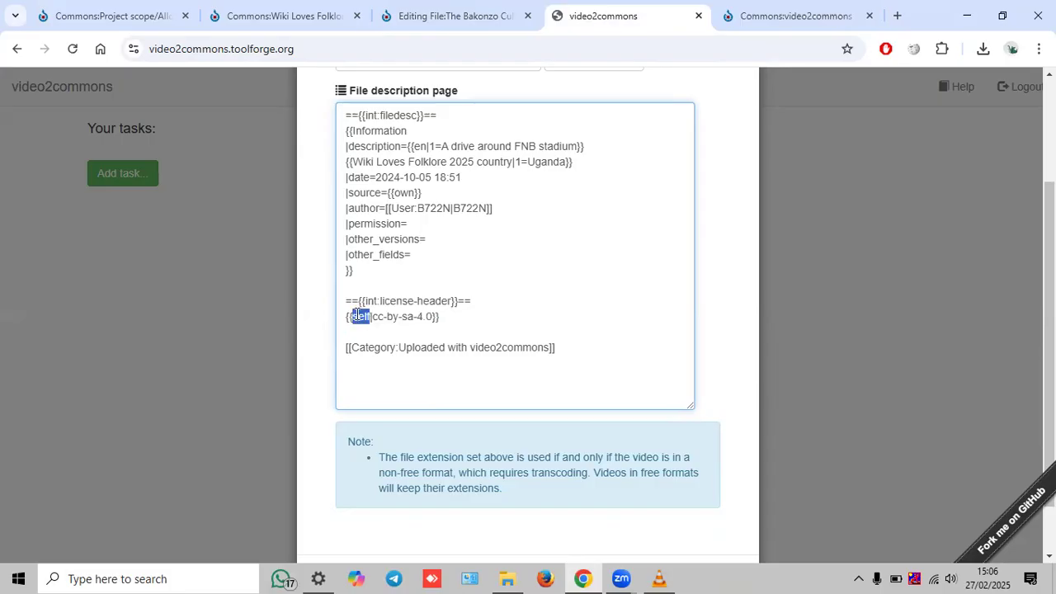
double_click(378, 316)
double_click(393, 317)
double_click(407, 317)
click(416, 320)
drag(458, 322, 344, 318)
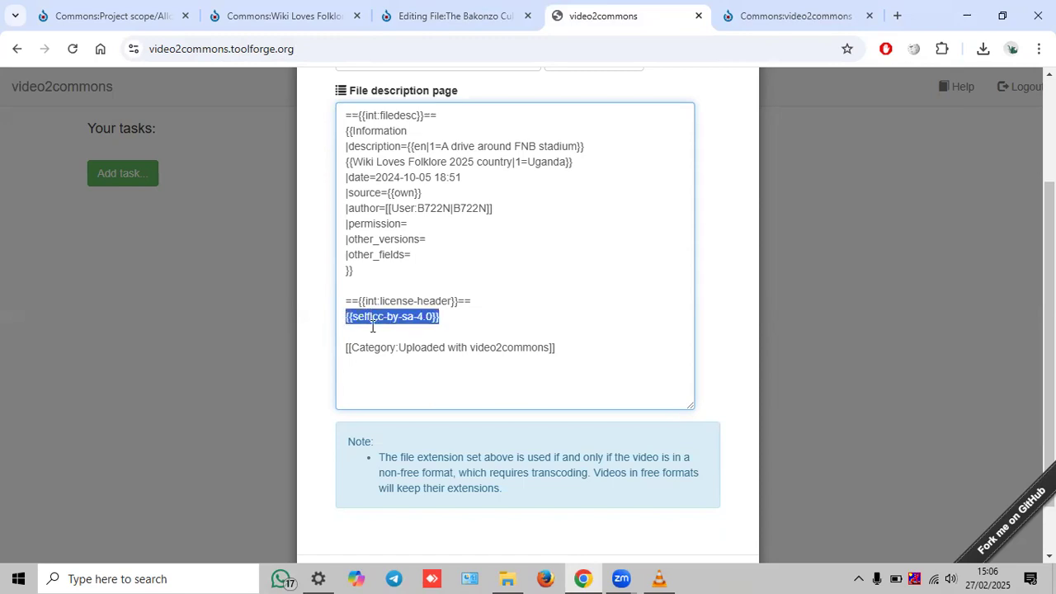
click(373, 328)
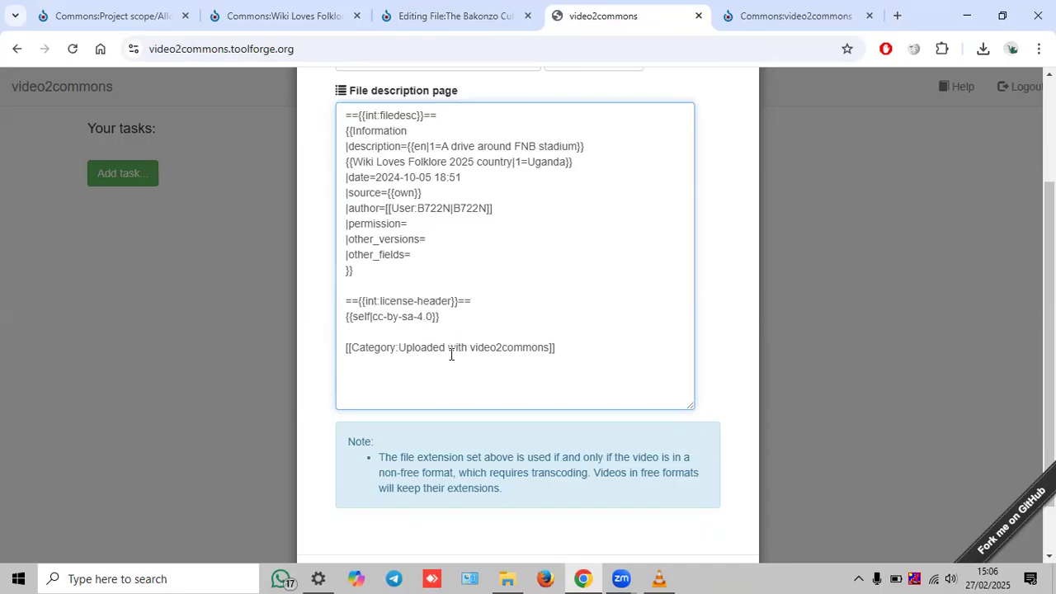
- Compare the video2commons category line with the Wiki Loves Folklore and Wiki Loves Africa categories in the Bakonzo dance file's source
drag(565, 355, 341, 353)
click(482, 15)
scroll(291, 329, down, 4)
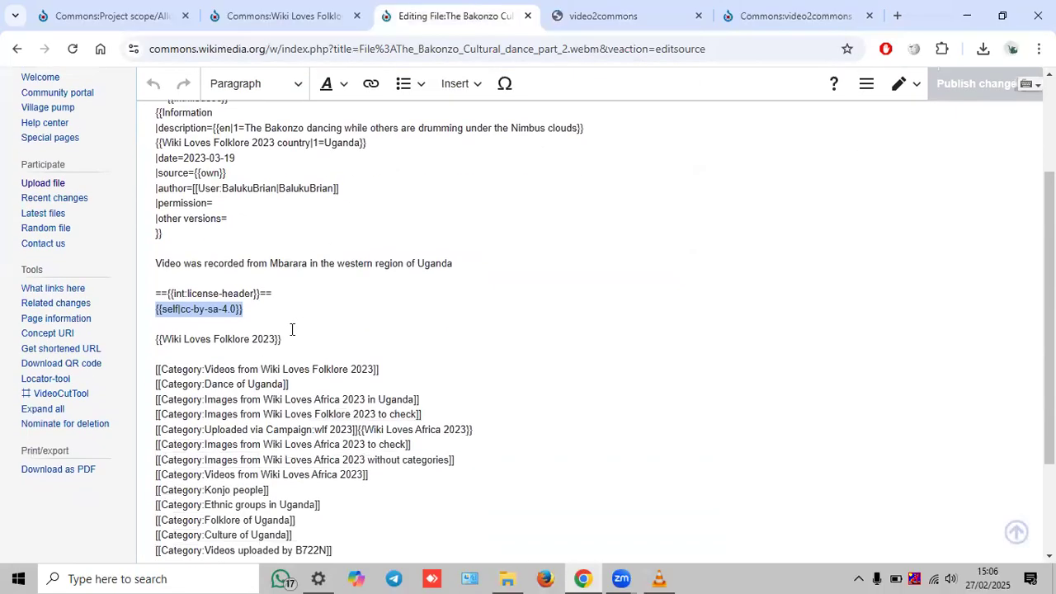
drag(395, 223, 154, 230)
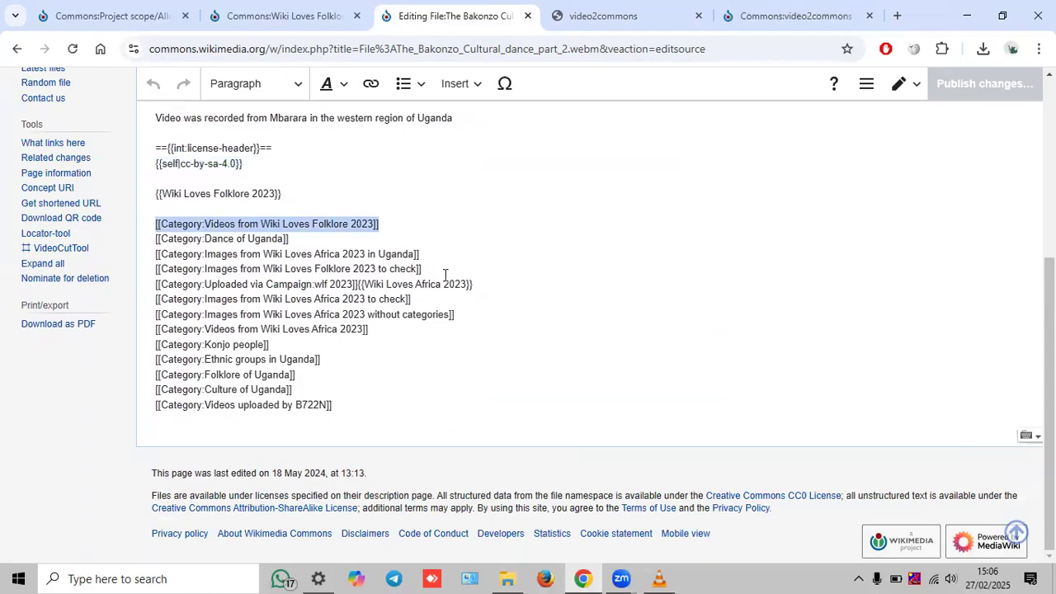
click(402, 256)
drag(155, 268, 204, 269)
triple_click(157, 255)
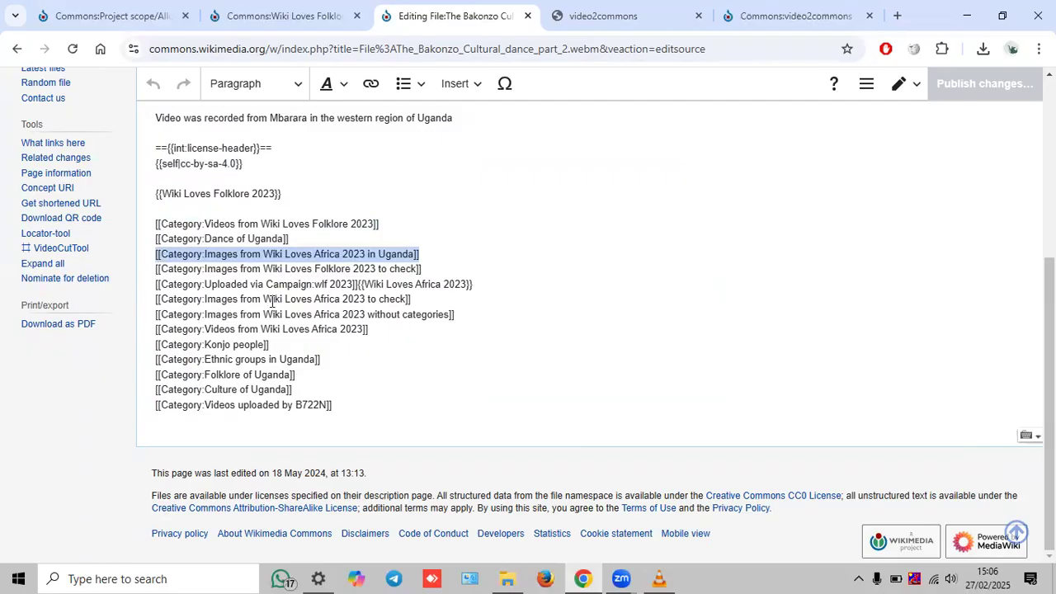
- Add [[Category:Wiki Loves Folklore 2025 in Uganda]] and a "Files uploaded by" category with the uploader's username to the video2commons description
click(585, 13)
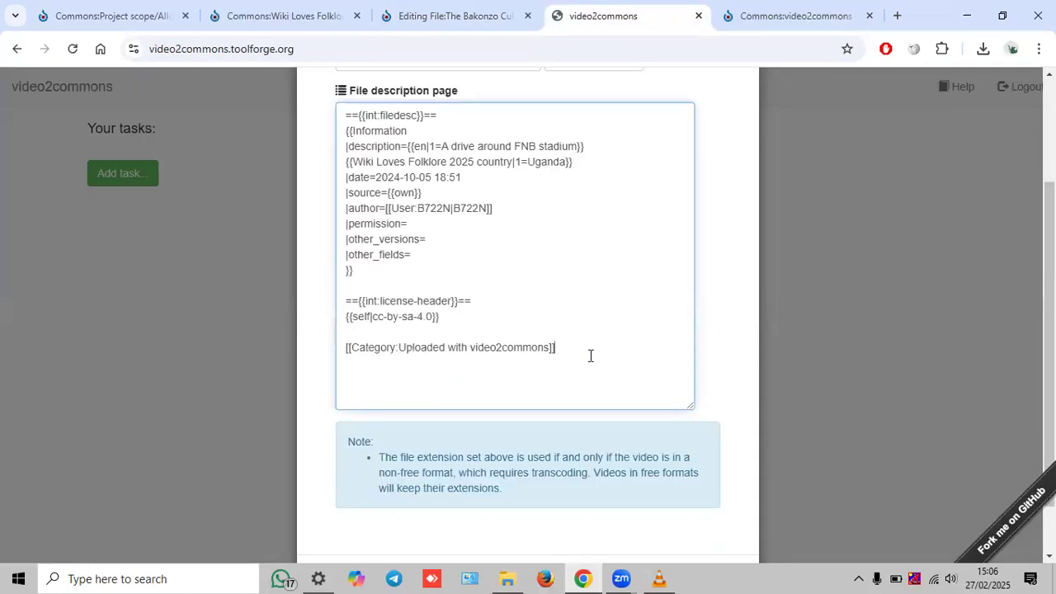
text([Category:)
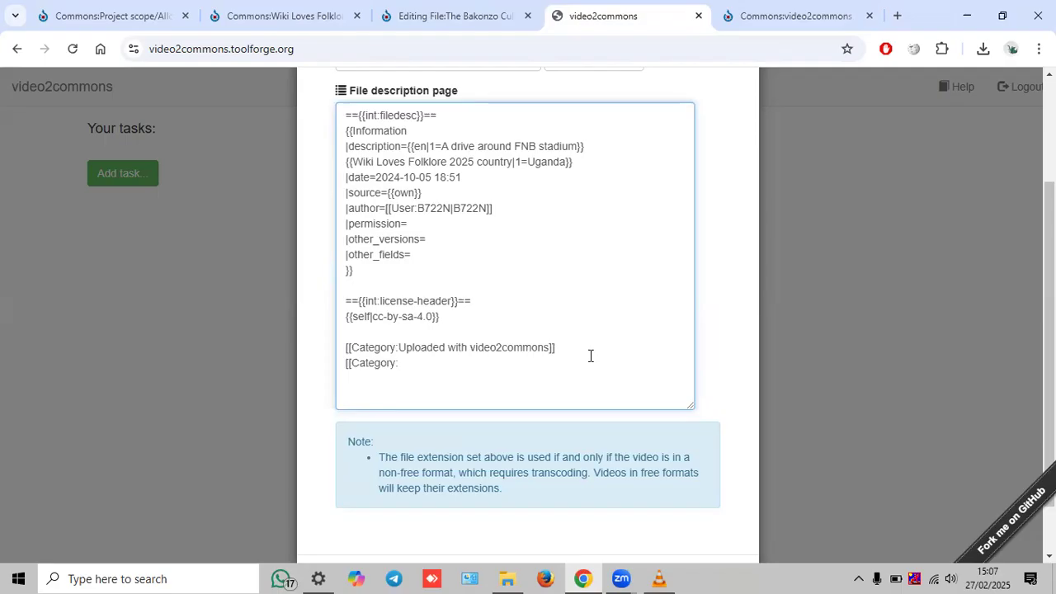
text(Wiki Loves Folklore 2025 in Uganda]] )
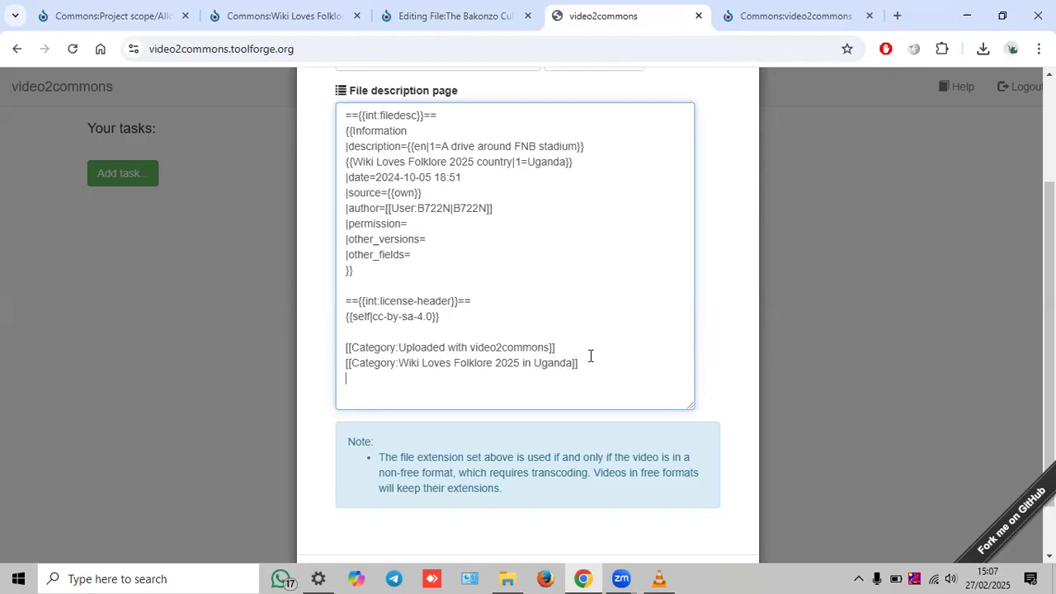
text([[Category:Files uploaded by)
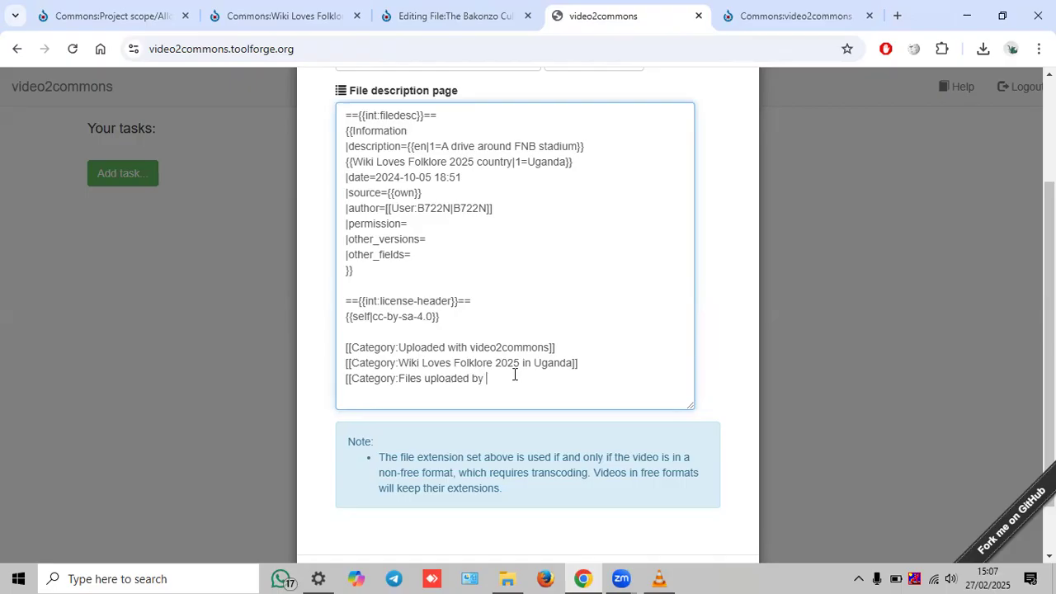
text( B722N)
scroll(510, 330, up, 2)
scroll(455, 299, down, 1)
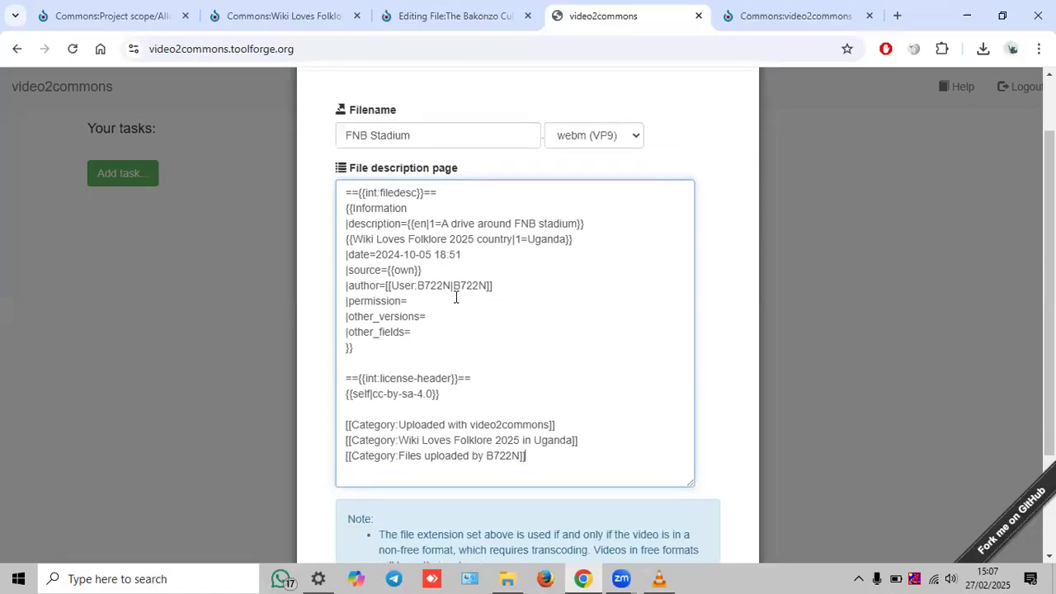
scroll(519, 394, down, 1)
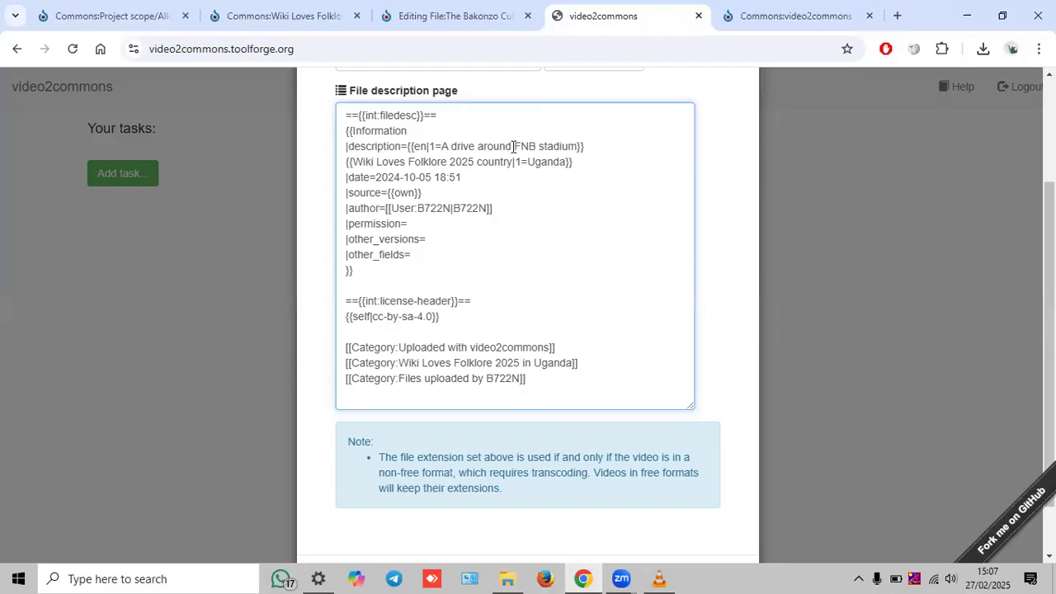
- Search Wikimedia Commons for "Category:FNB stadium", the place named in the file description
drag(515, 146, 579, 151)
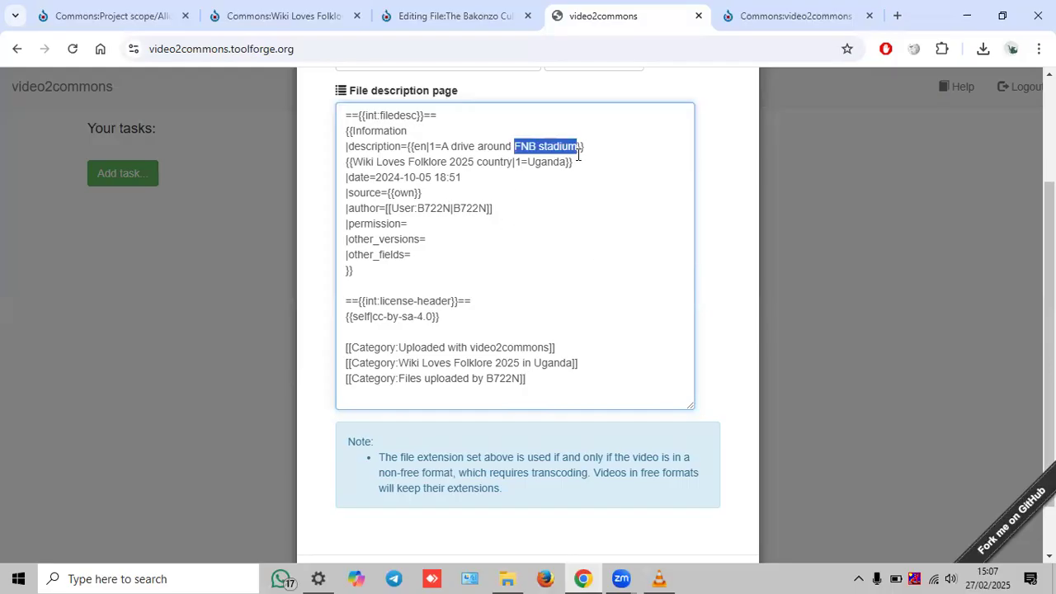
click(783, 16)
scroll(743, 198, up, 4)
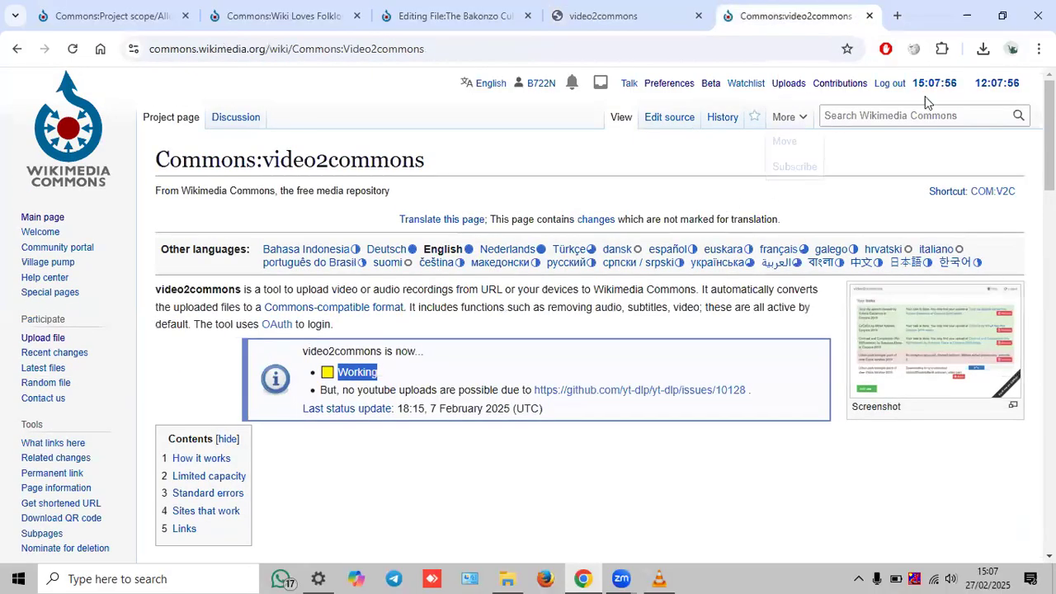
click(853, 119)
text(Cat)
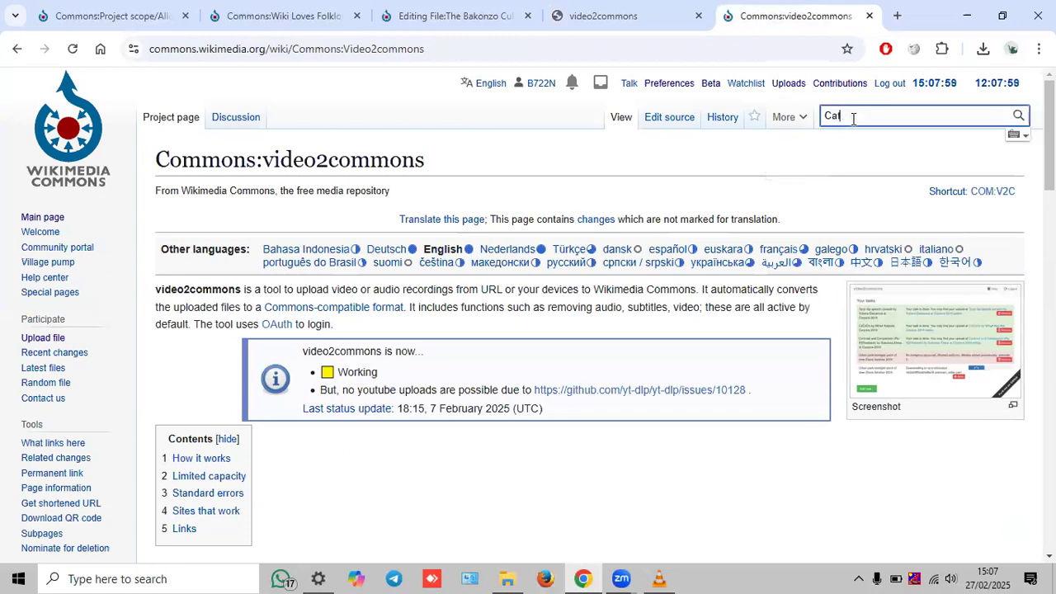
text(egory:FNB stadium)
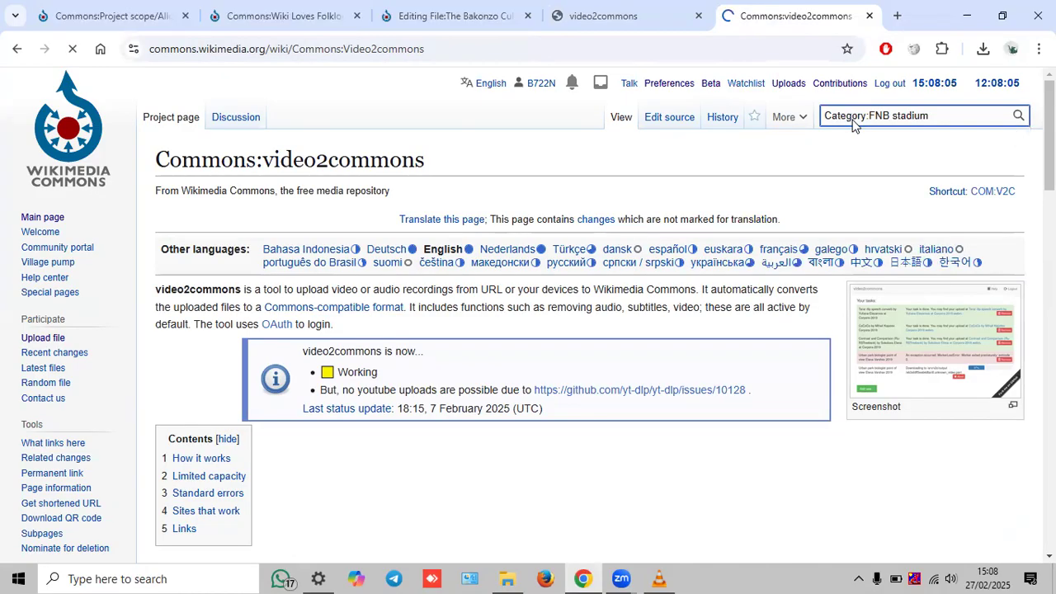
- Search Wikimedia Commons media for "FNB Stadium" without the "Category:" prefix
key(Return)
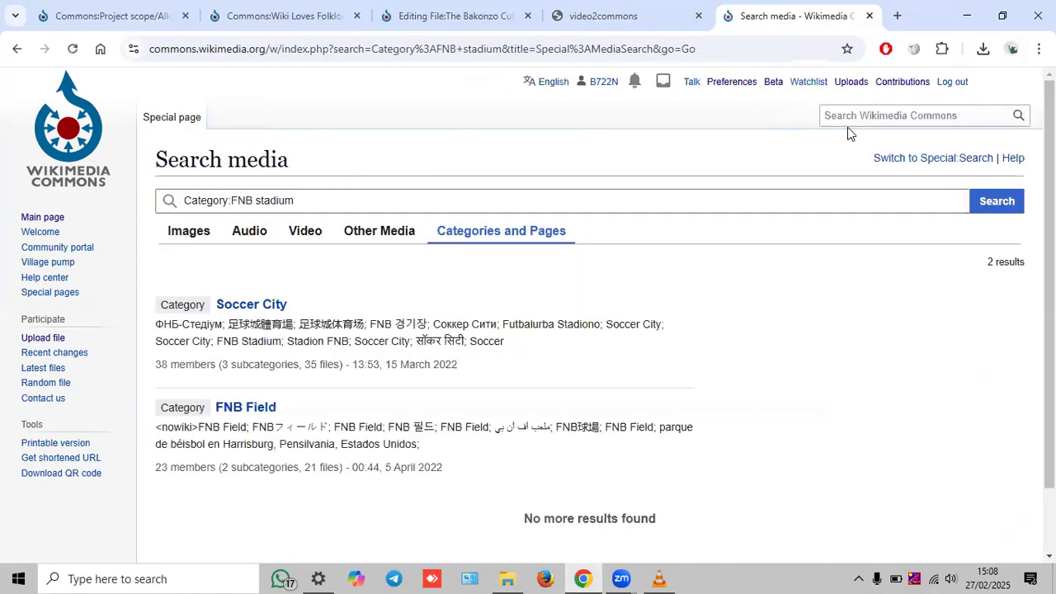
click(207, 165)
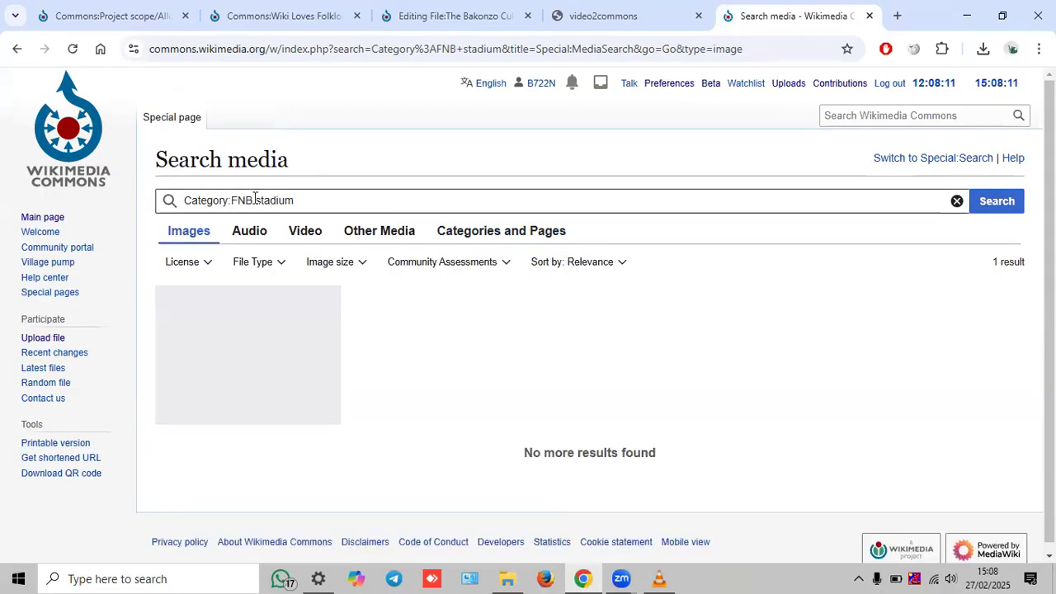
click(360, 203)
drag(232, 202, 125, 217)
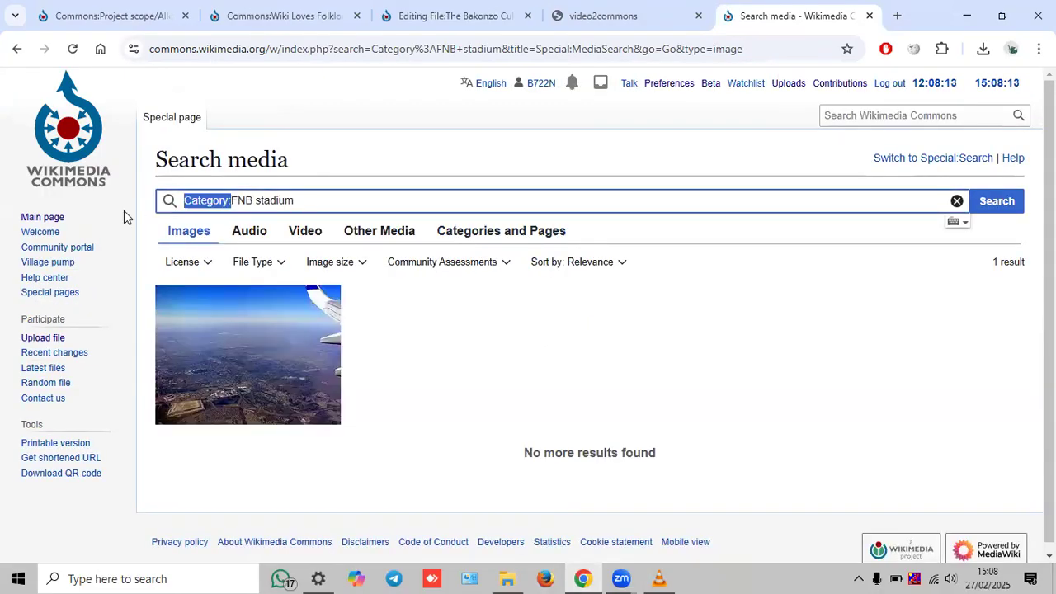
key(BackSpace)
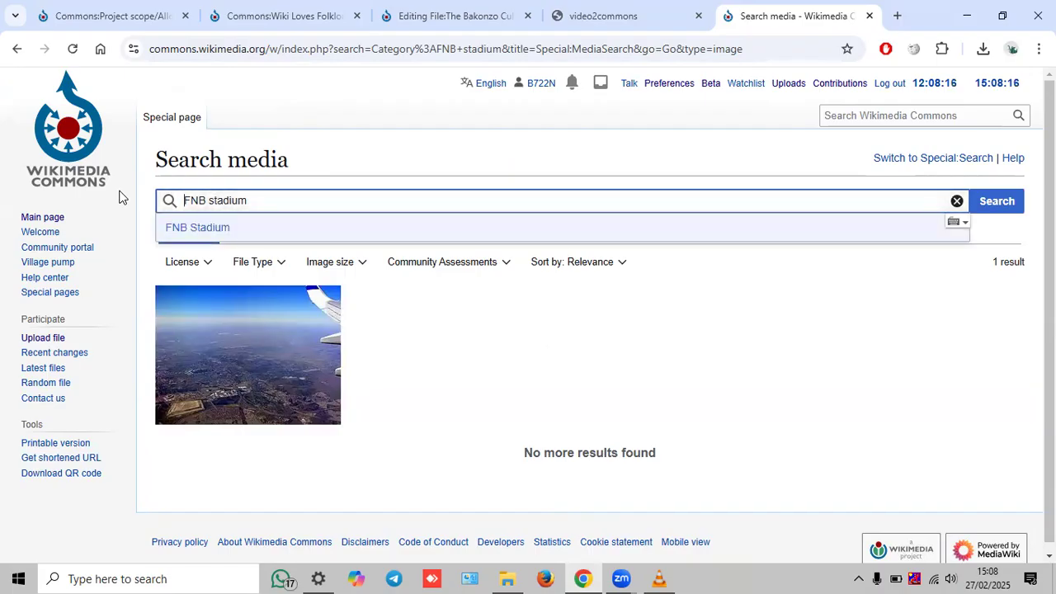
click(169, 229)
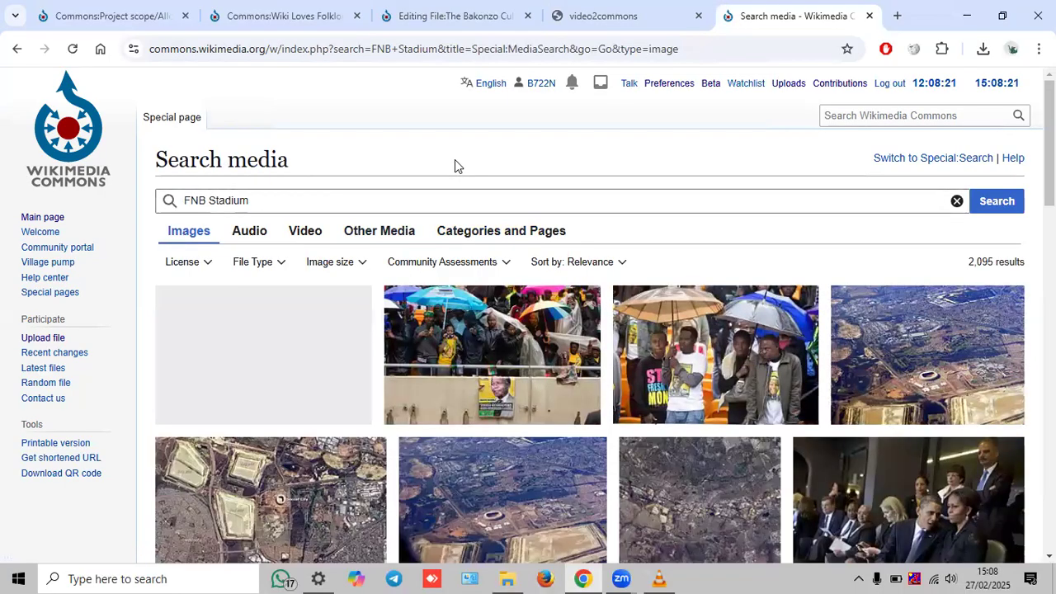
- Browse the image results and open the file page of "FNB Stadium and mooifontein Arrial View - panoramio.jpg"
scroll(454, 166, down, 2)
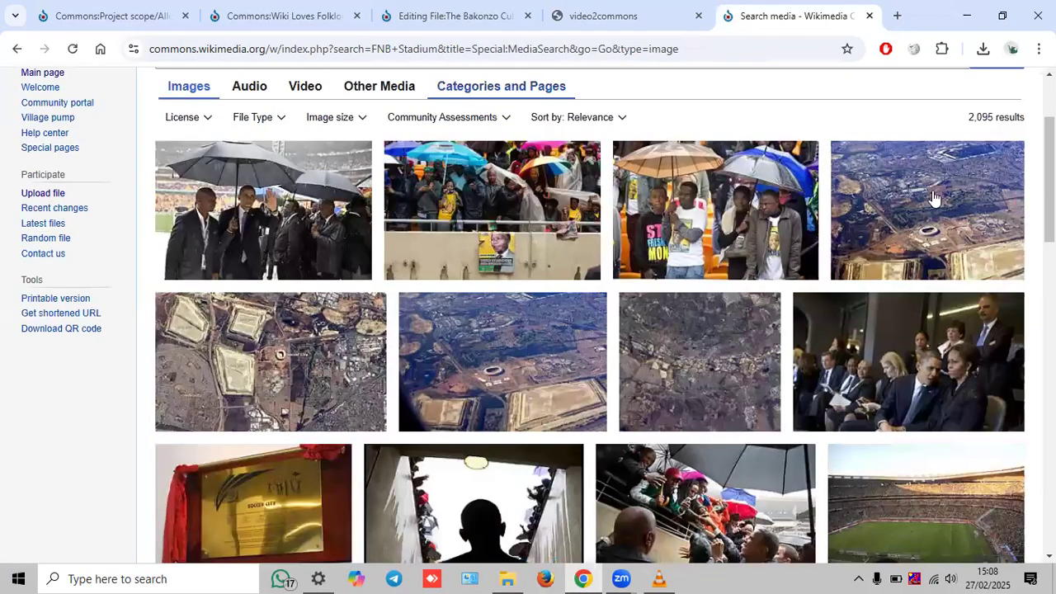
scroll(777, 354, down, 2)
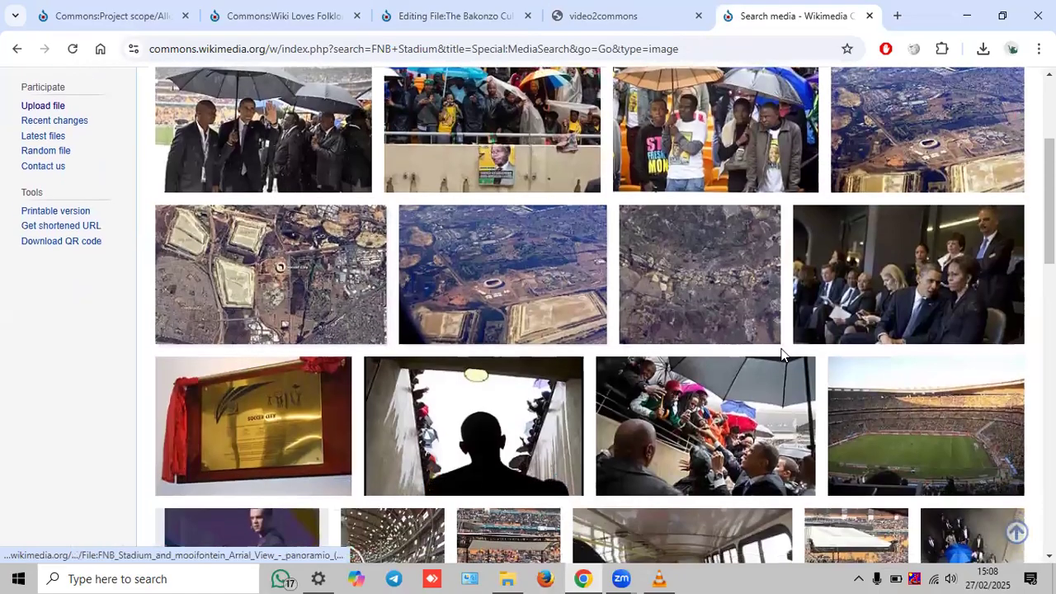
scroll(908, 367, up, 4)
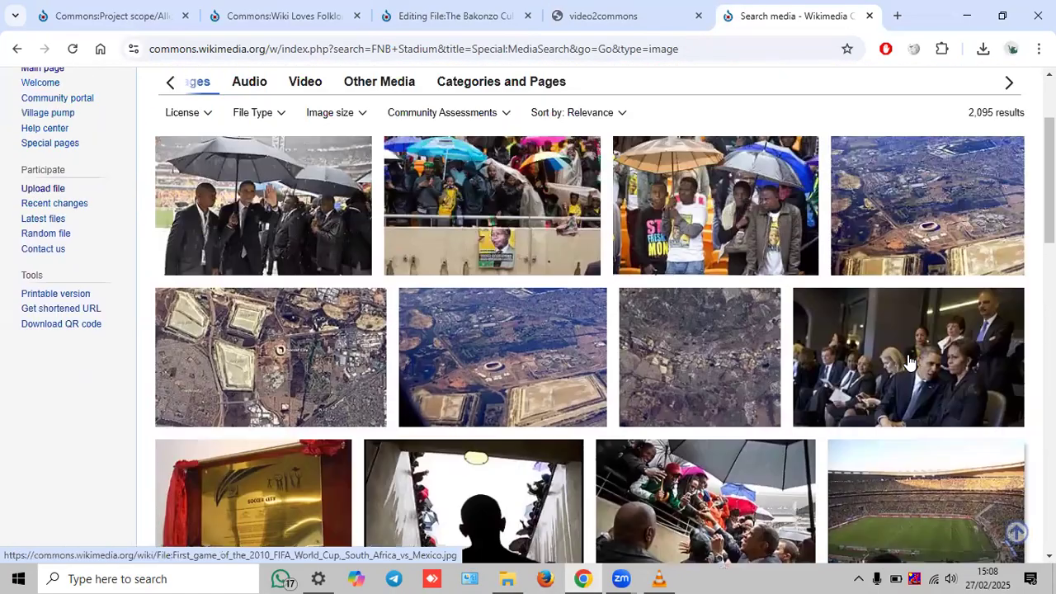
click(883, 277)
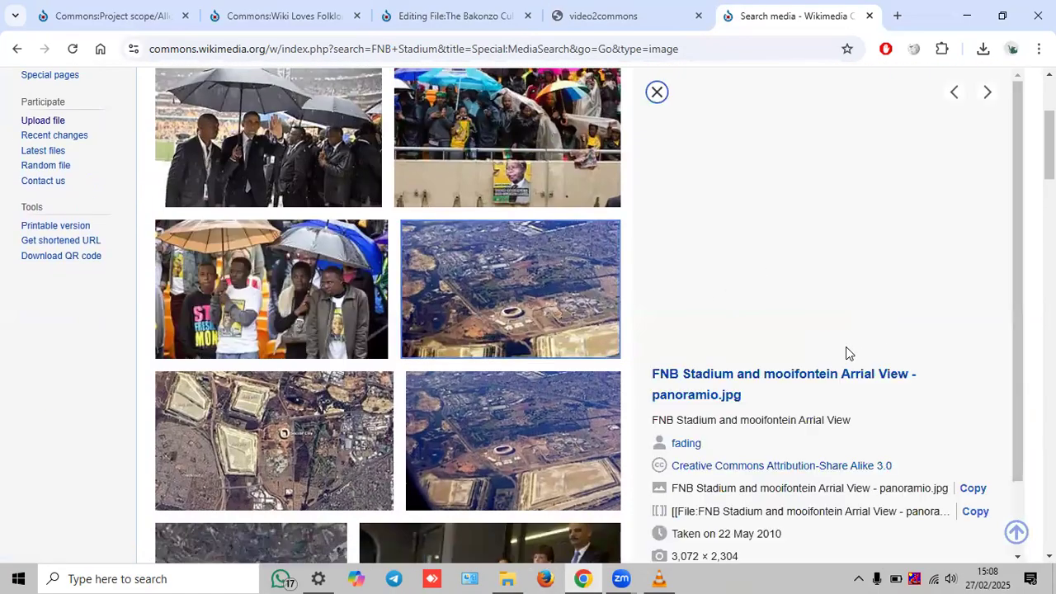
scroll(727, 385, down, 2)
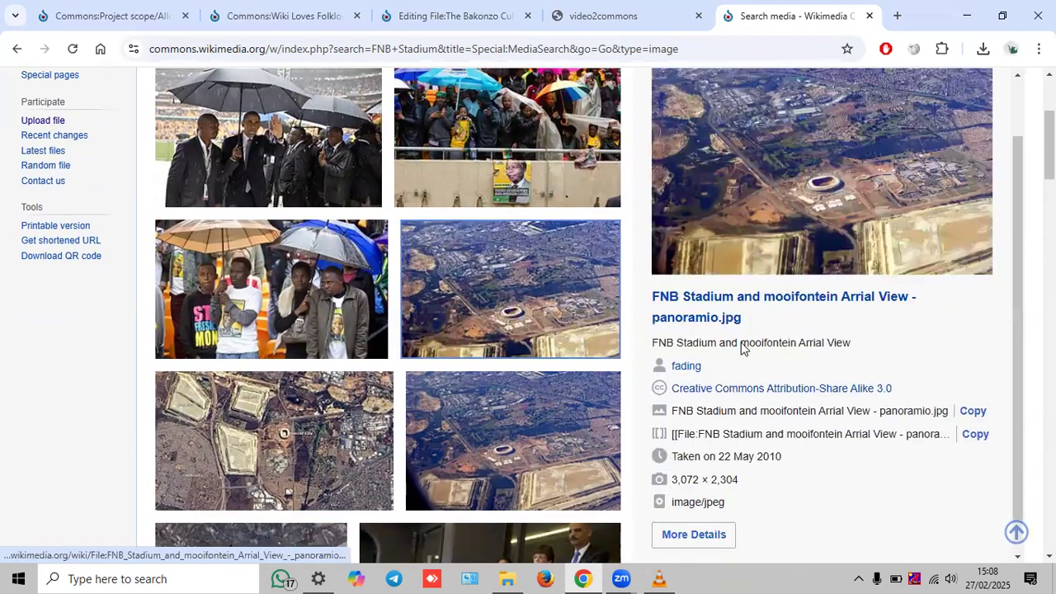
click(707, 299)
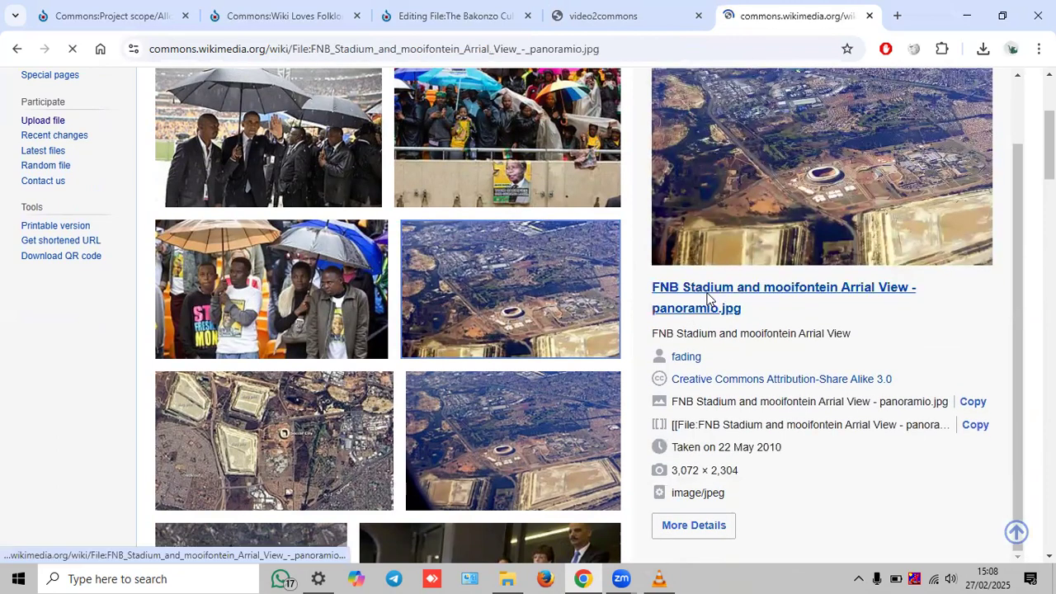
- Examine the tags and categories on the aerial stadium photo's file page for ones that suit the video
scroll(530, 346, down, 2)
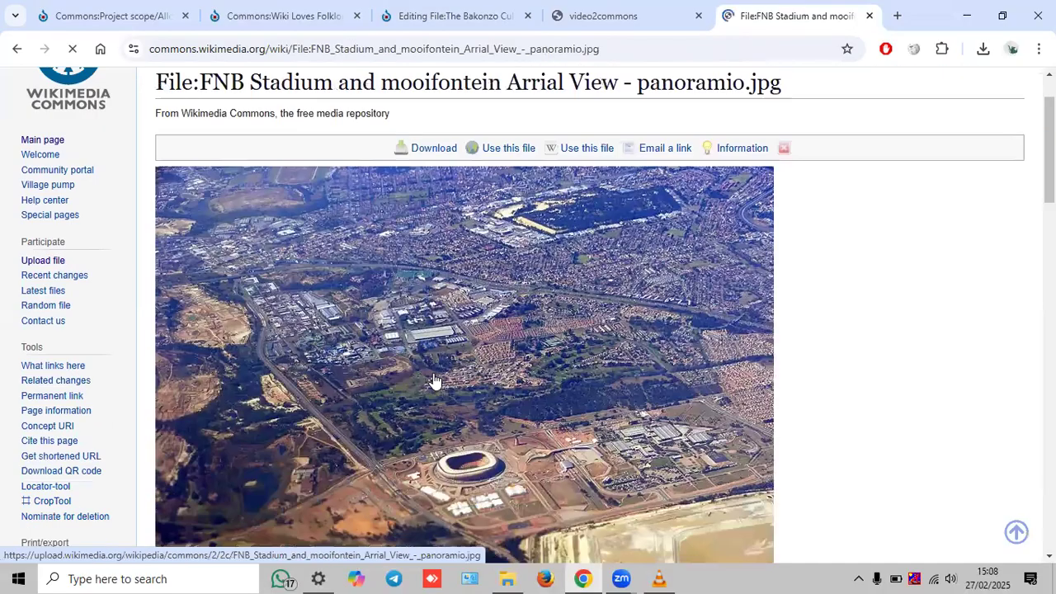
scroll(435, 380, down, 7)
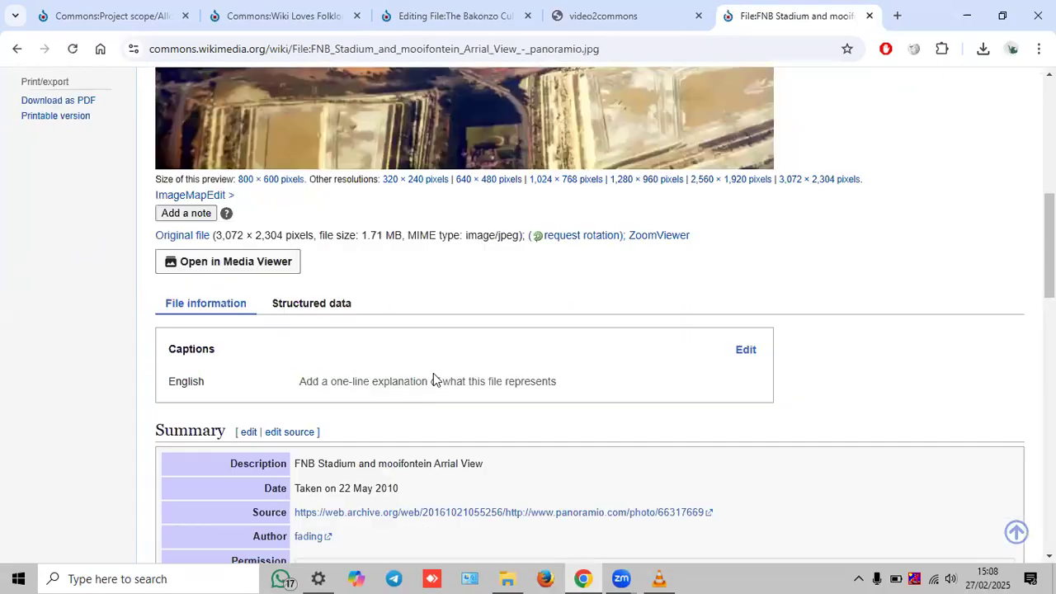
scroll(433, 373, down, 1)
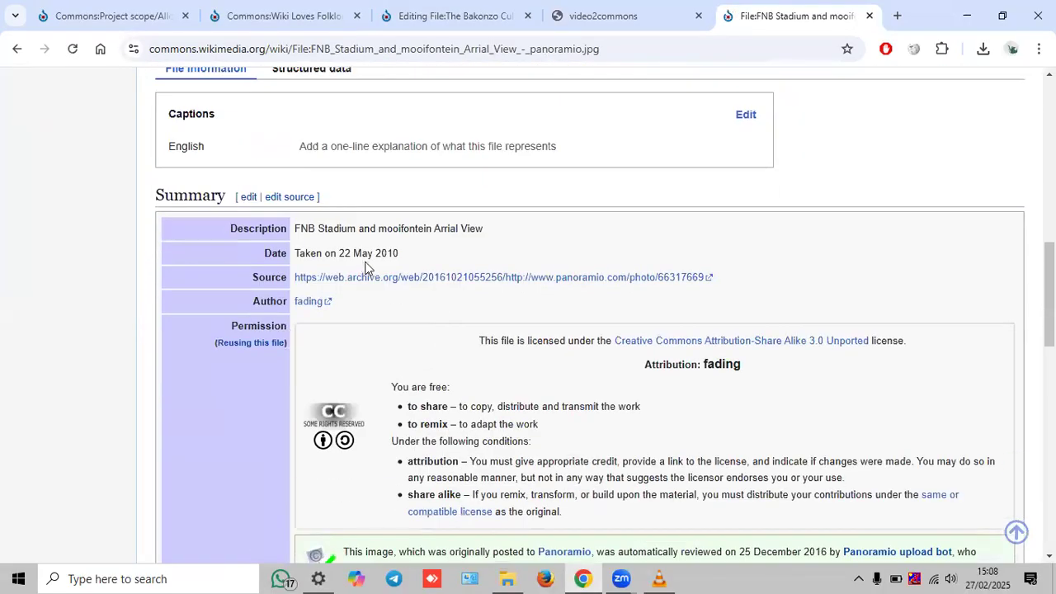
scroll(772, 318, down, 1)
scroll(585, 318, down, 5)
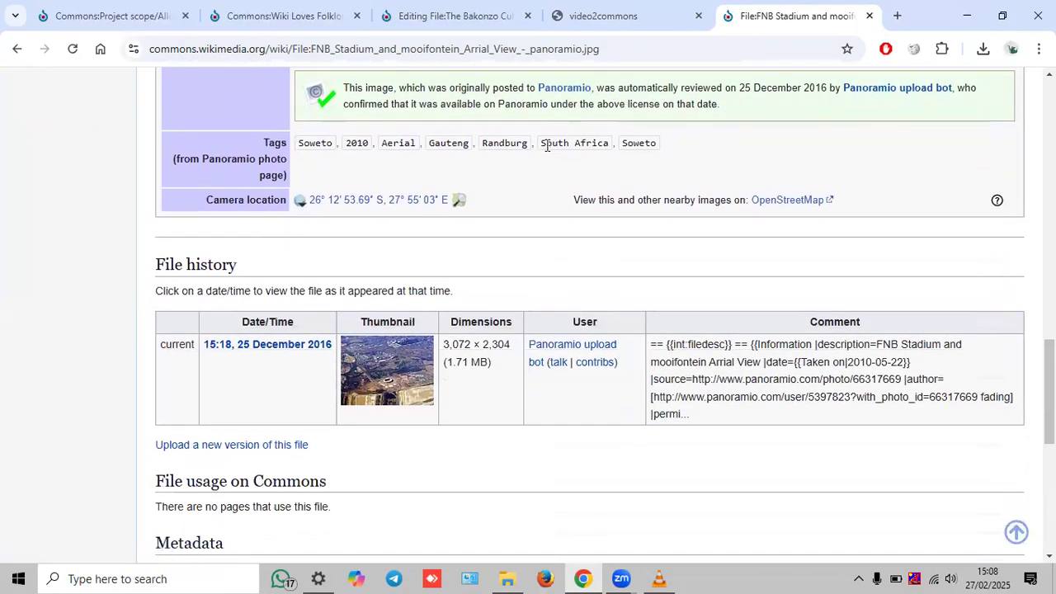
drag(542, 145, 610, 162)
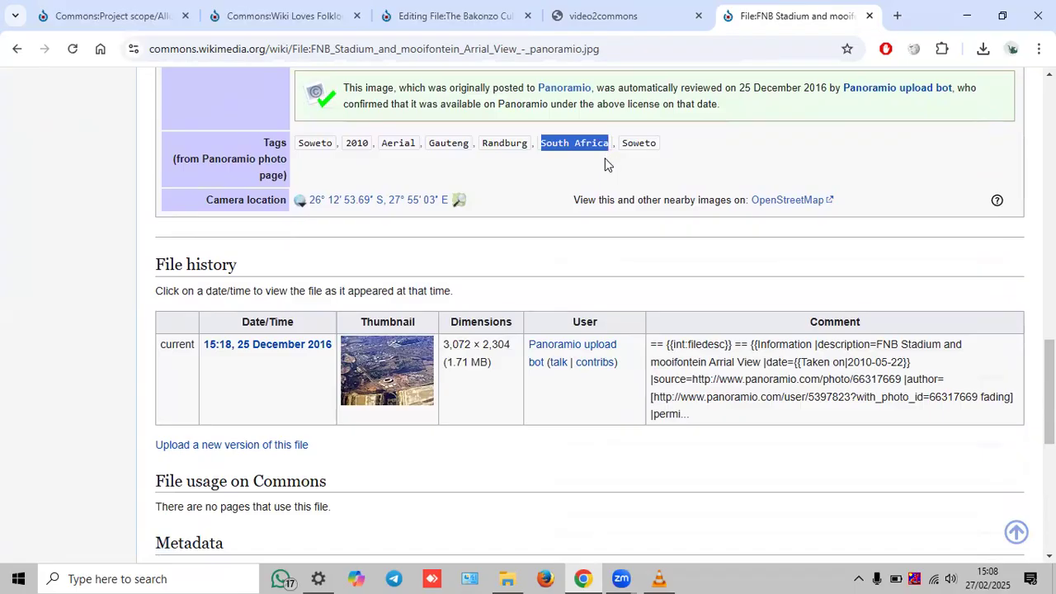
scroll(572, 239, down, 6)
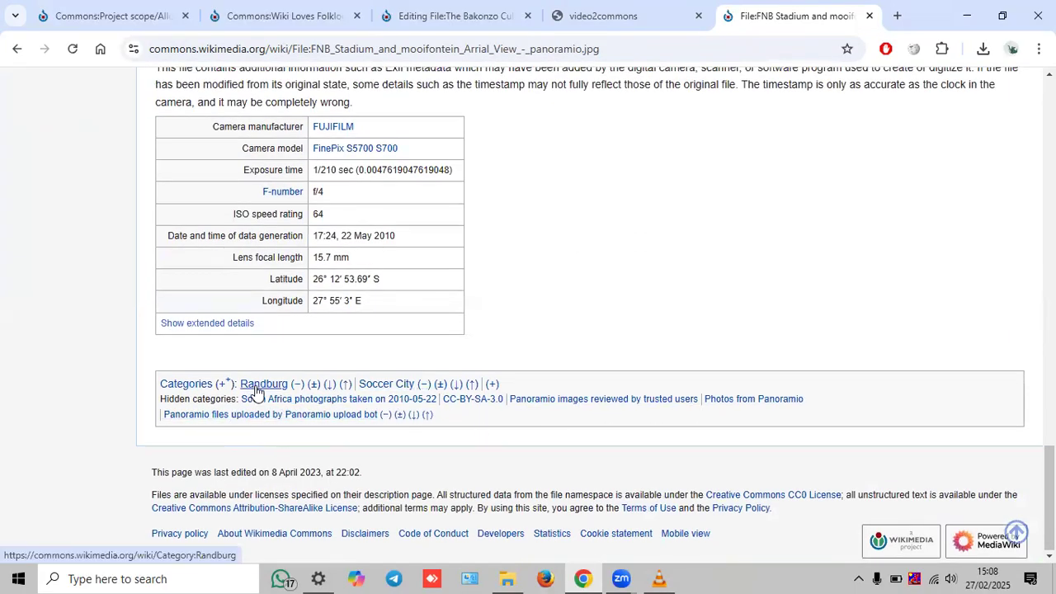
scroll(481, 308, up, 15)
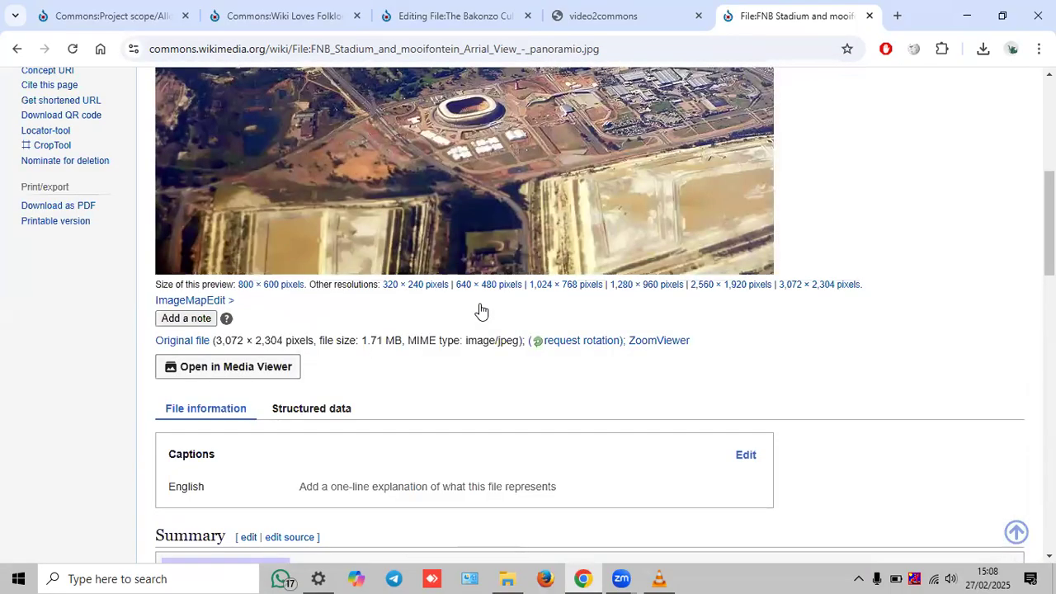
scroll(480, 309, up, 4)
- Return to the search results and open the file page of "FNB Stadium (The Calabash).jpg"
click(16, 49)
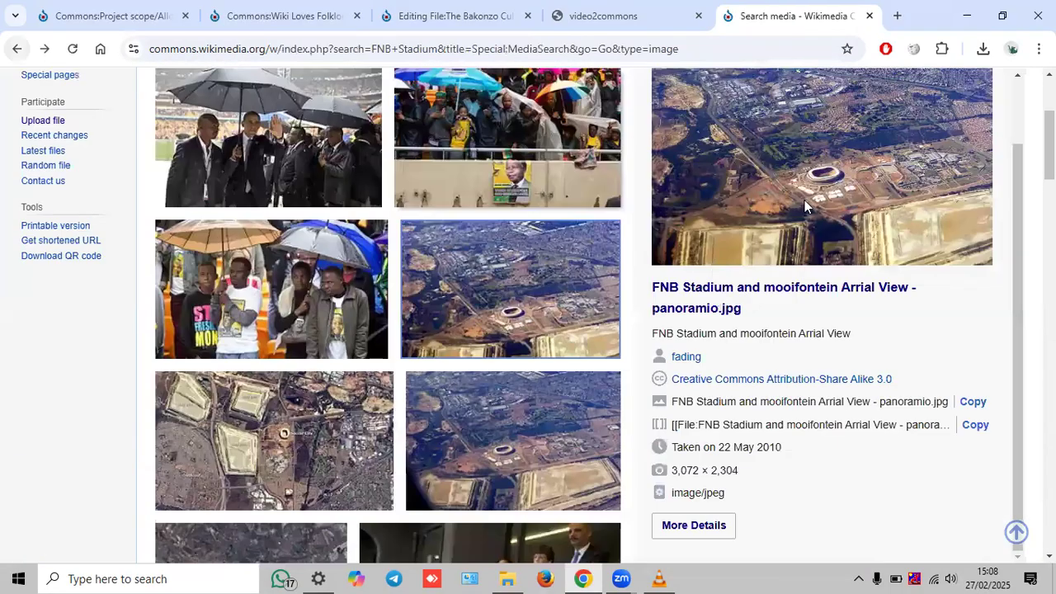
click(656, 92)
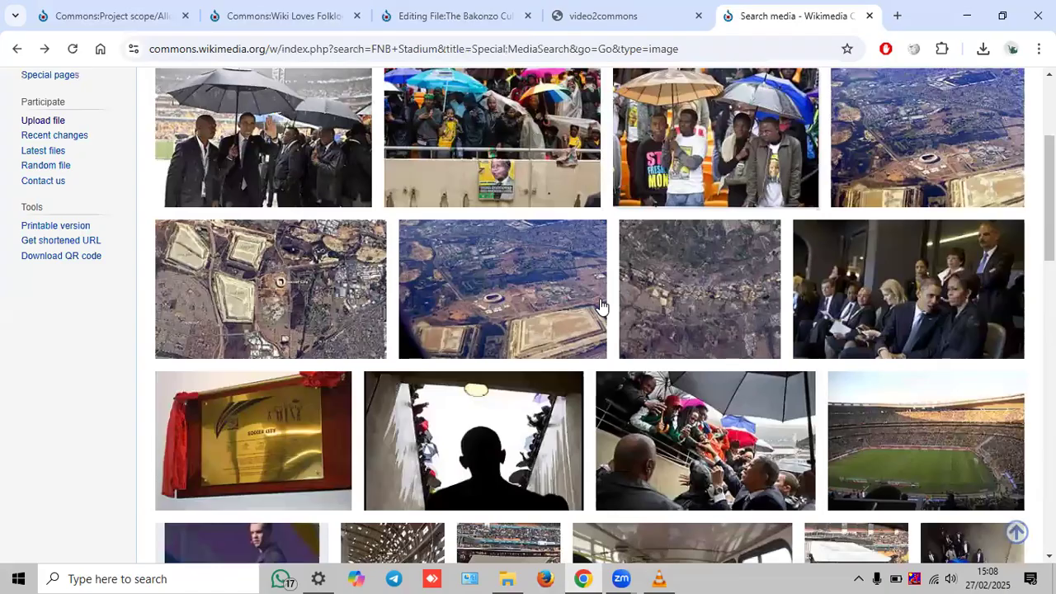
scroll(600, 305, down, 10)
scroll(518, 272, down, 3)
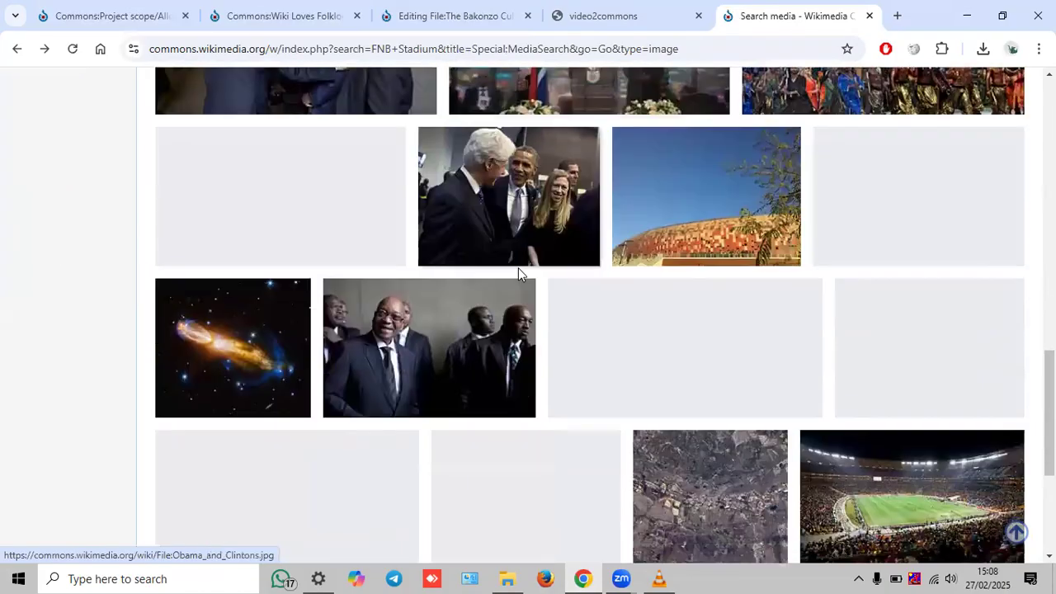
click(695, 199)
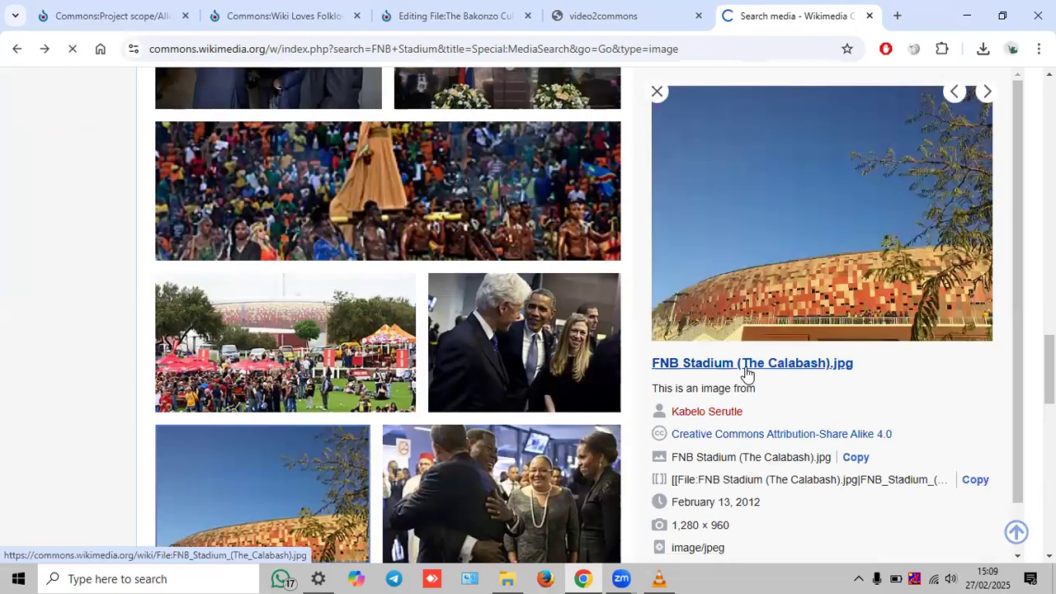
click(746, 371)
- Copy the category "Sports venues in South Africa" from the Calabash image page and add it as [[Category:Sports venues in South Africa]] to the video2commons description
scroll(477, 362, down, 15)
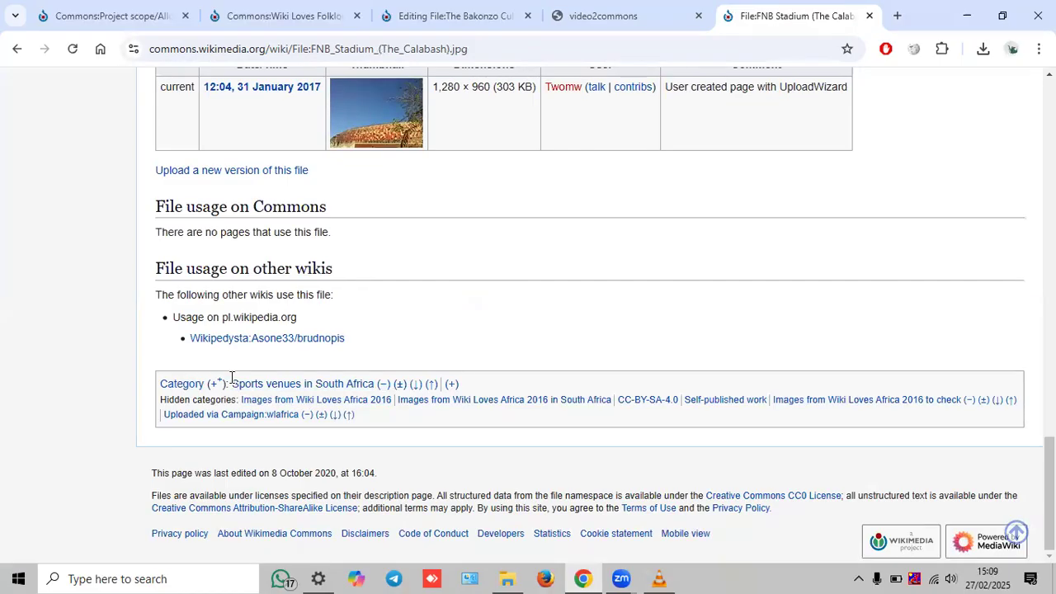
drag(232, 381, 375, 387)
key(ctrl+c)
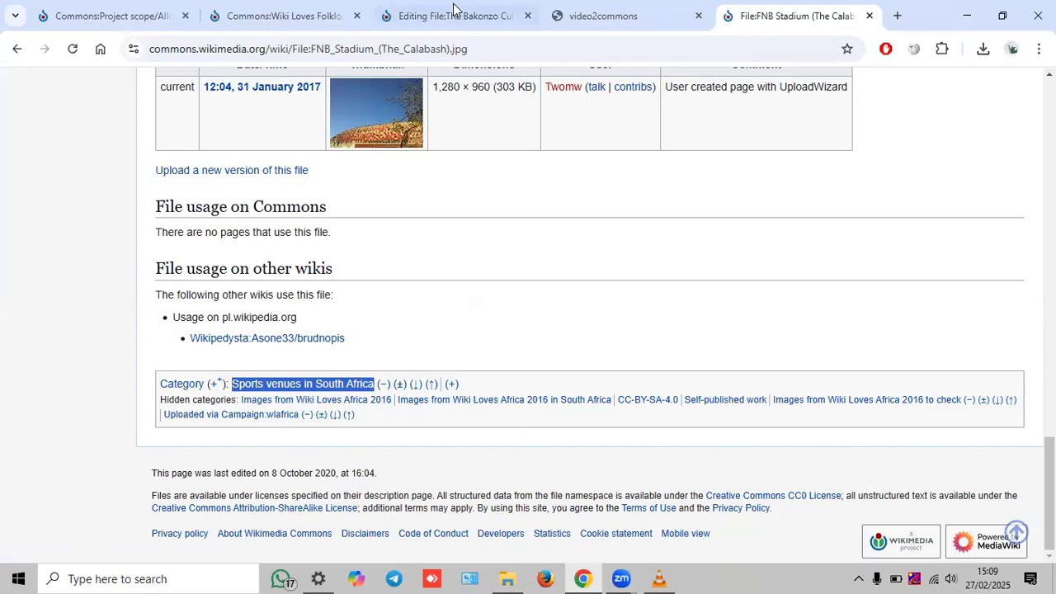
click(602, 16)
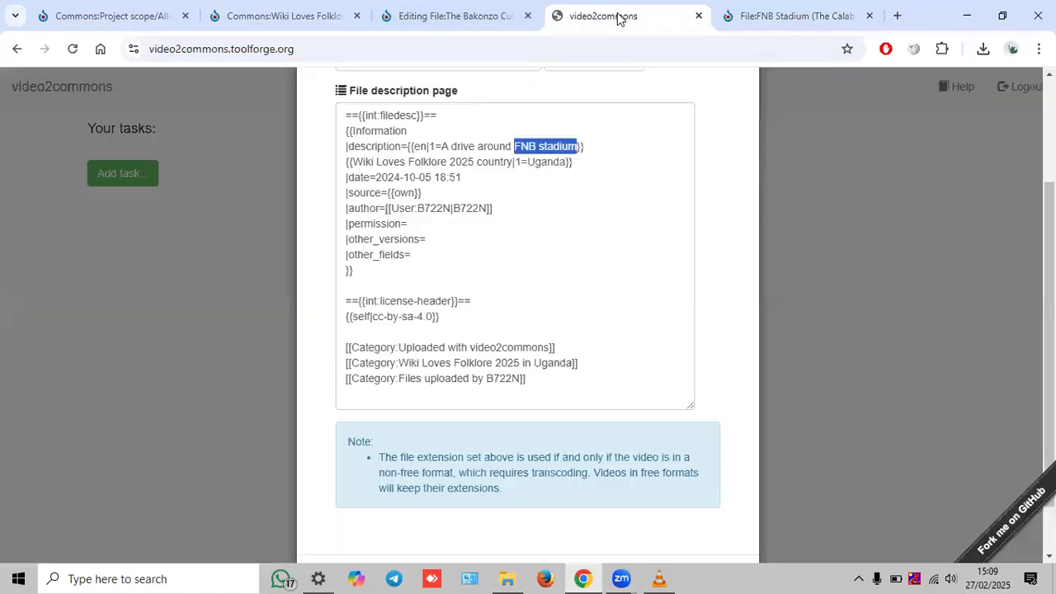
click(559, 385)
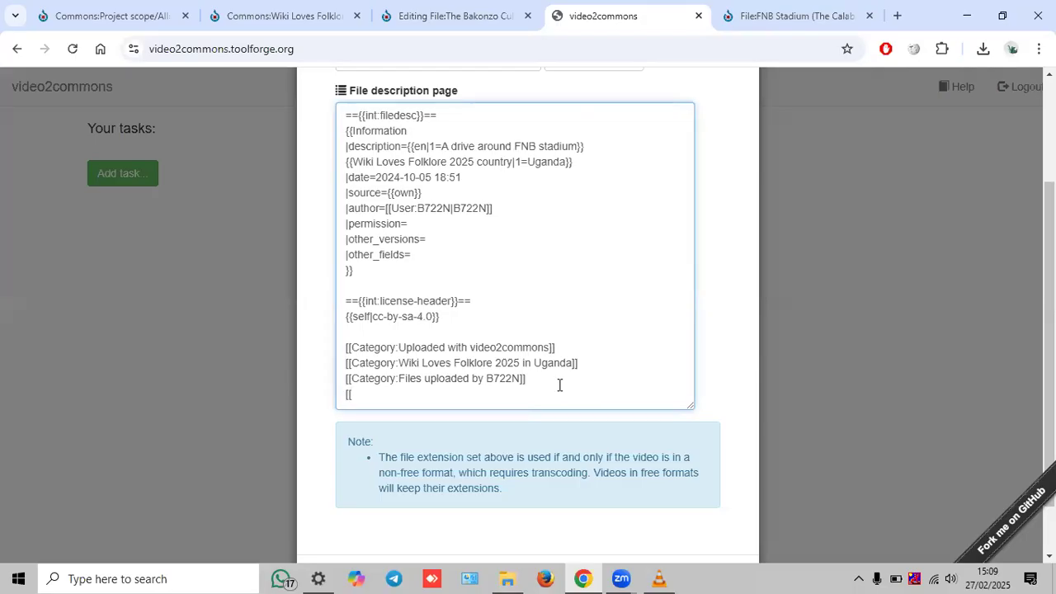
key(ctrl+v)
key(ctrl+z)
text(Category:)
key(ctrl+v)
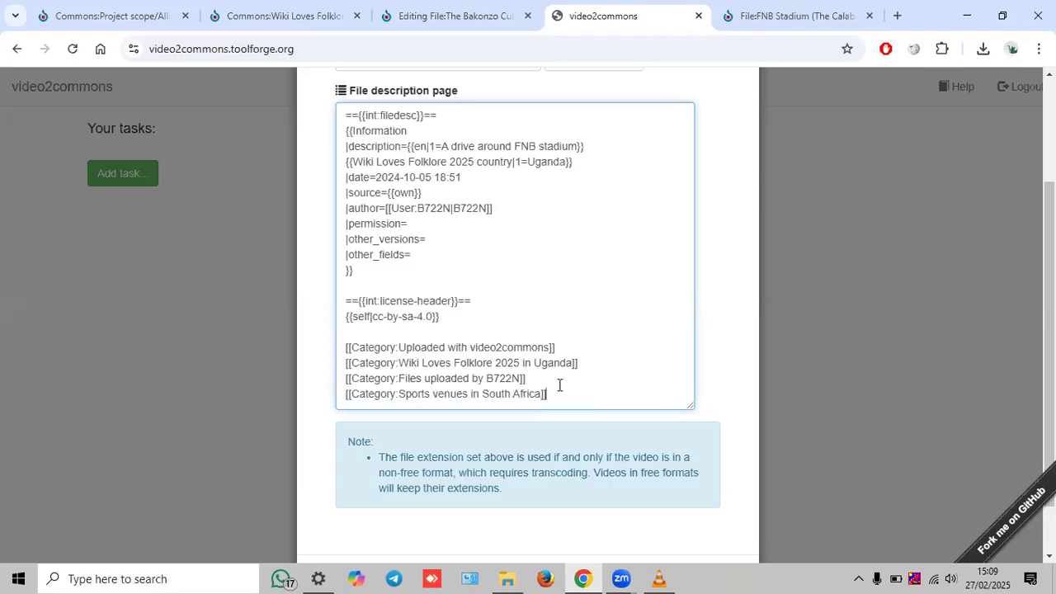
- Remove the [[Category:Wiki Loves Folklore 2025 in Uganda]] line from the file description
drag(591, 363, 345, 371)
key(BackSpace)
key(BackSpace)
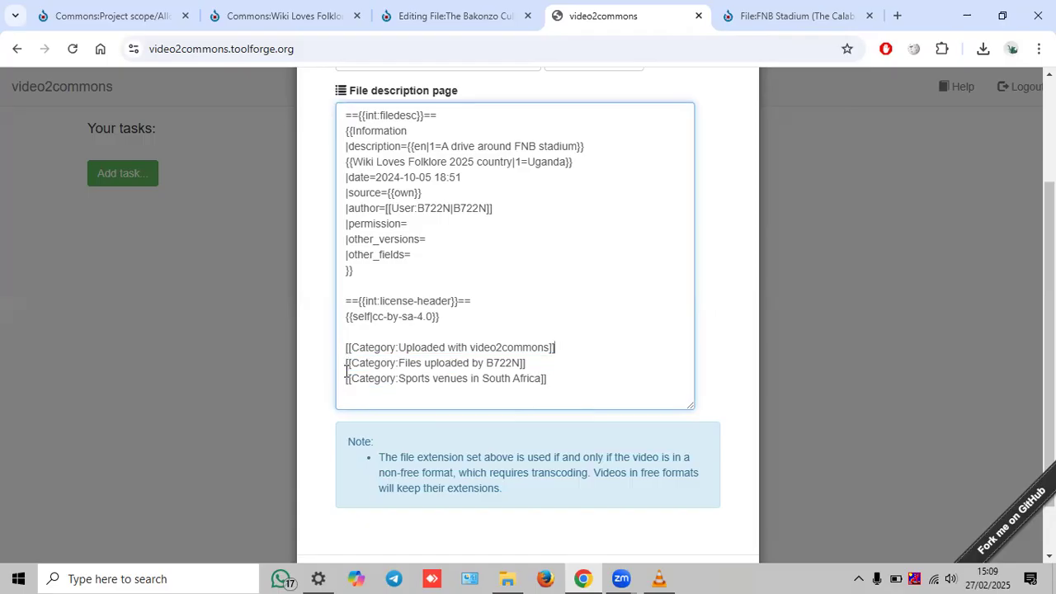
- Insert a copy of the English description line below the original, set apart by blank lines
scroll(426, 285, up, 2)
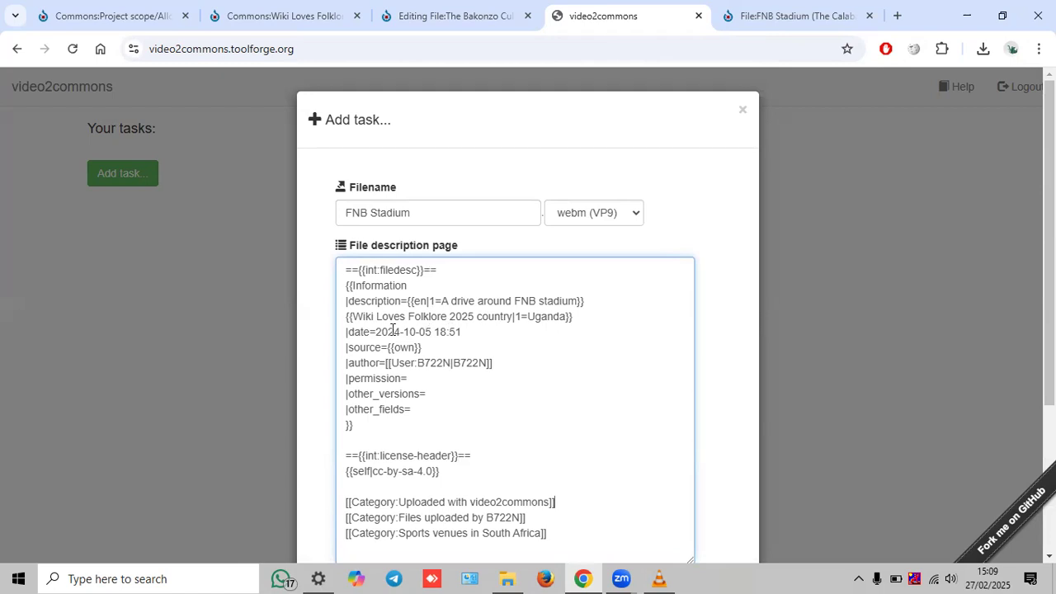
click(579, 302)
drag(594, 302, 337, 303)
key(ctrl+c)
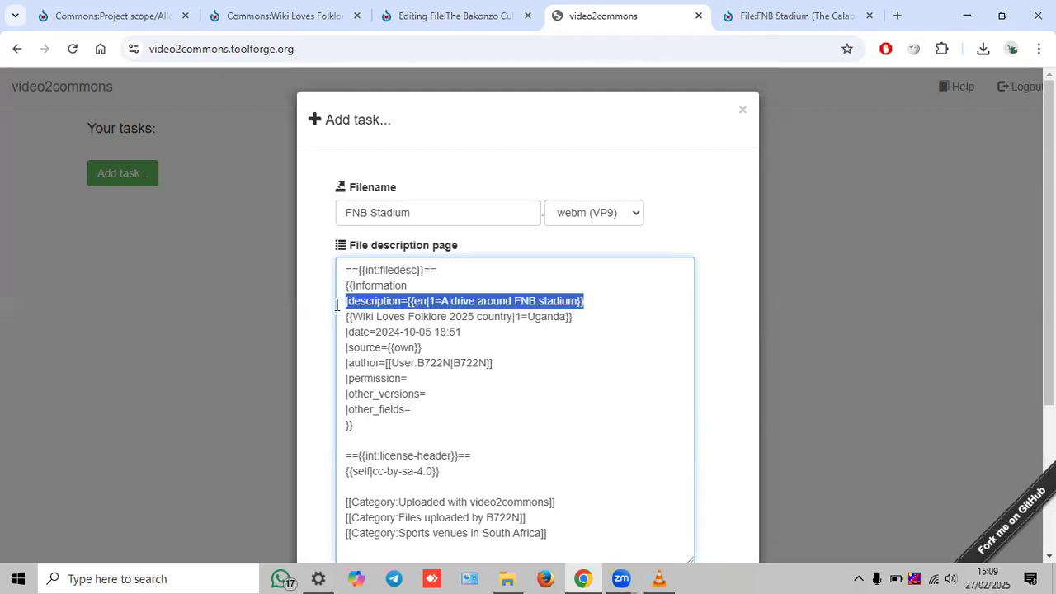
click(616, 303)
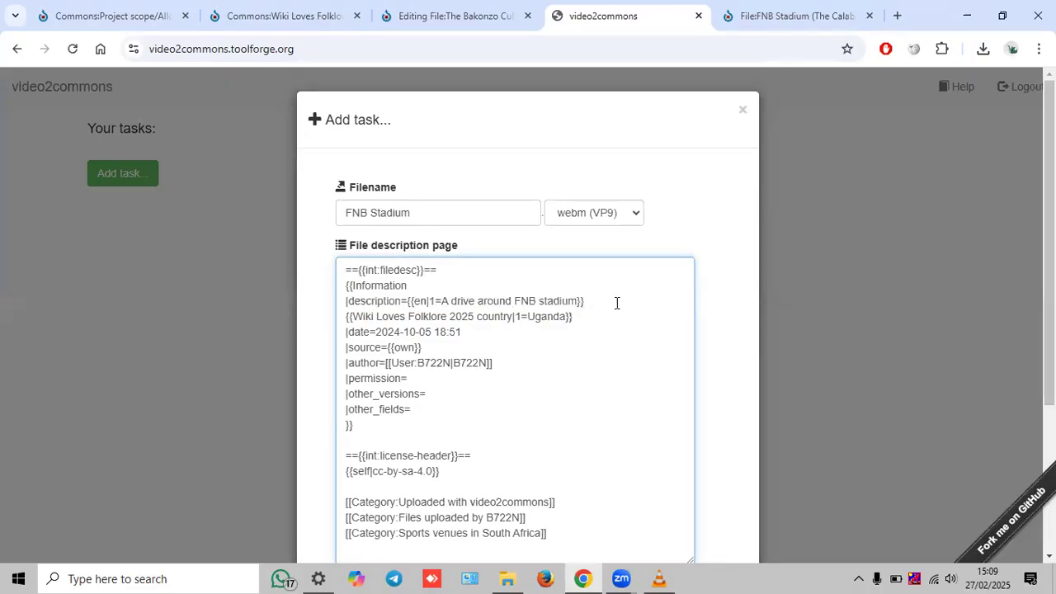
key(Return)
key(Return)
key(Return)
click(363, 333)
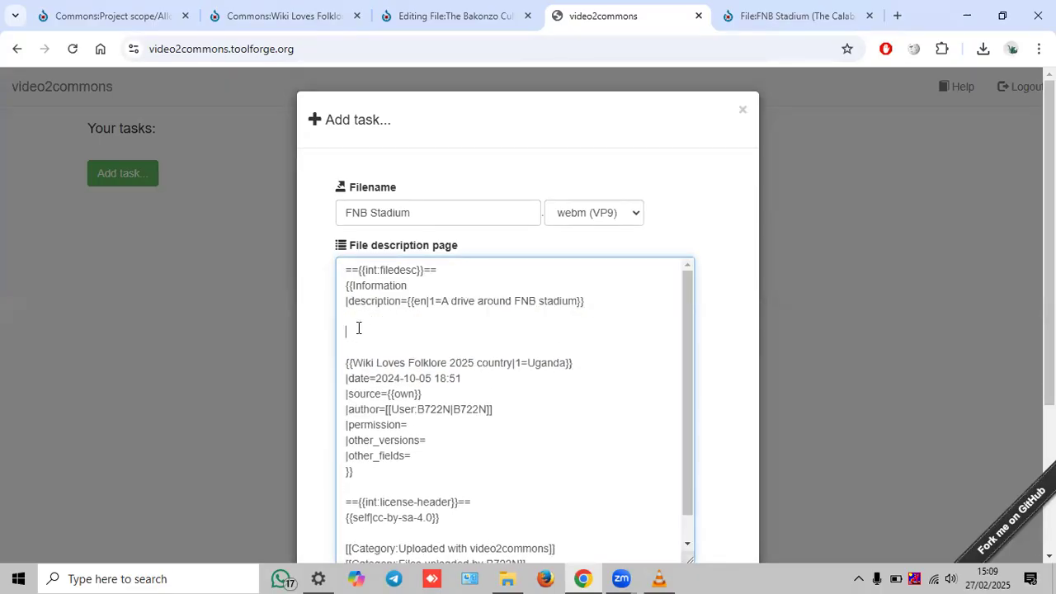
key(ctrl+v)
- Lengthen the copied description by repeating "A drive around FNB stadium" many times inside its braces
drag(578, 332, 445, 336)
key(ctrl+c)
key(ctrl+v)
key(ctrl+v)
key(ctrl+v)
key(ctrl+v)
key(ctrl+v)
key(ctrl+v)
key(ctrl+v)
key(ctrl+v)
key(ctrl+v)
key(ctrl+v)
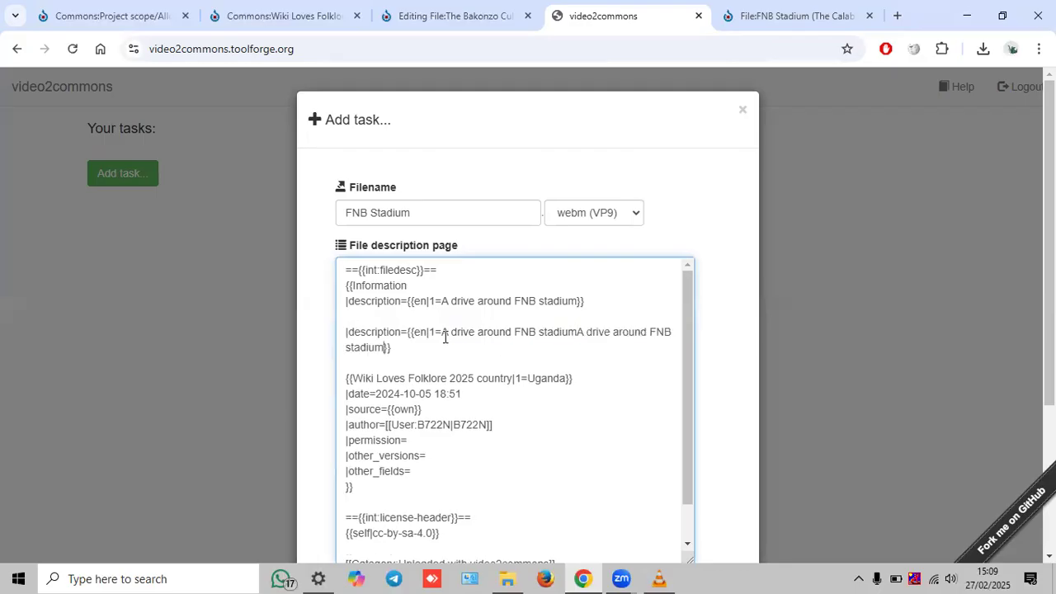
key(ctrl+v)
key(ctrl+v)
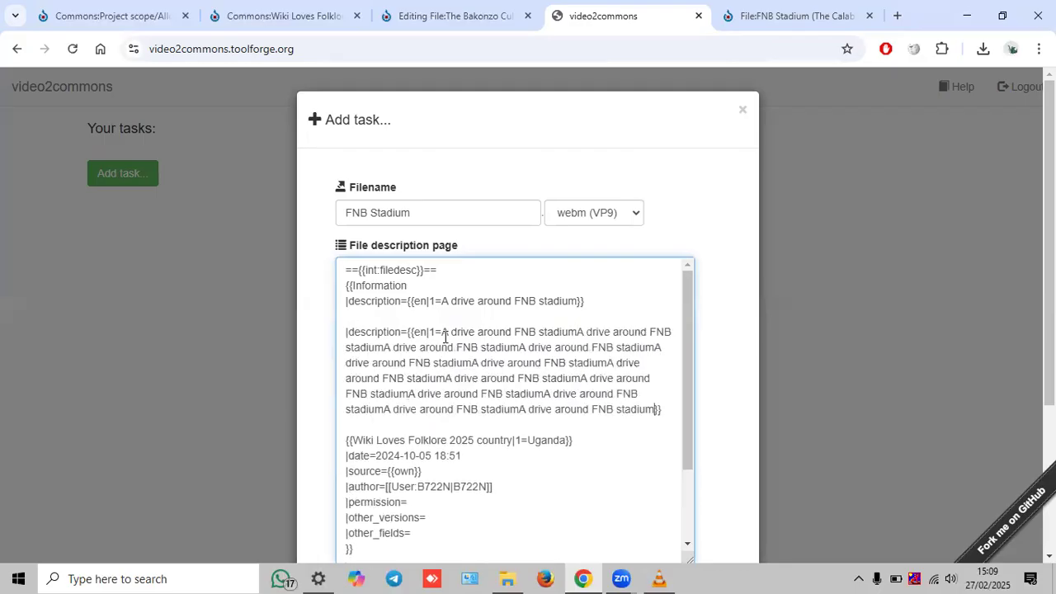
- Delete the lengthened copy of the description line and one blank line
drag(670, 410, 332, 335)
key(BackSpace)
key(BackSpace)
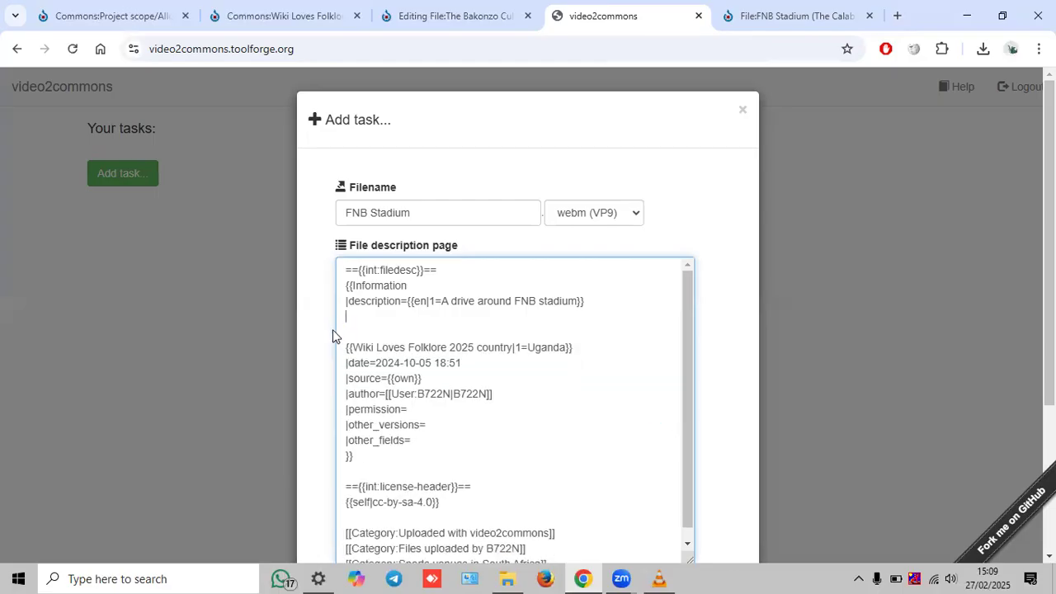
- Delete the two blank lines left below the English description line
key(Delete)
key(Delete)
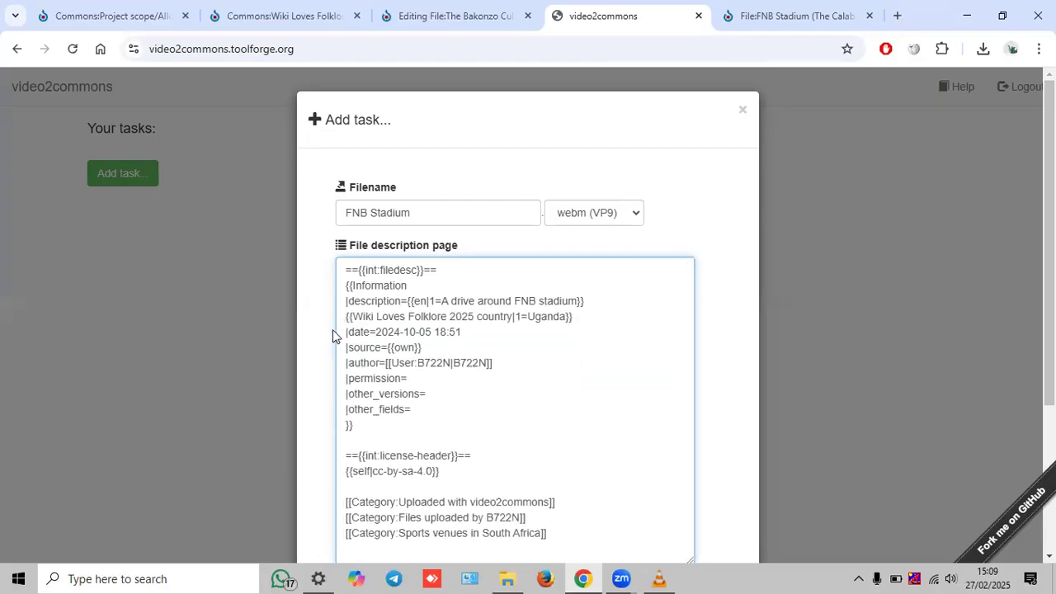
- Copy the {{Wiki Loves Folklore 2023}} template from the Bakonzo dance file's source and insert it between the licence line and the categories
scroll(425, 374, down, 1)
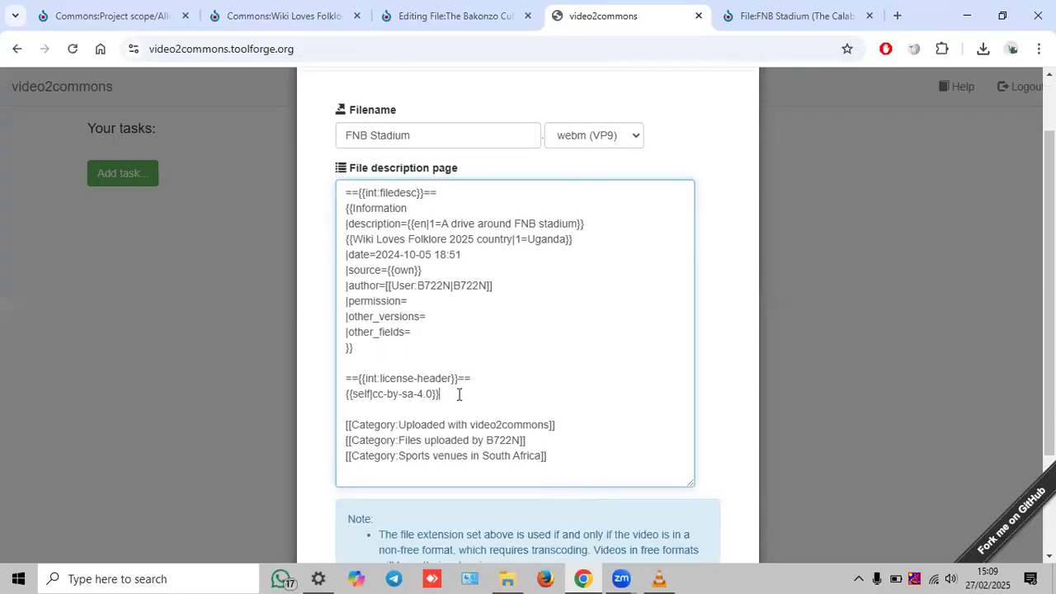
key(Return)
key(Return)
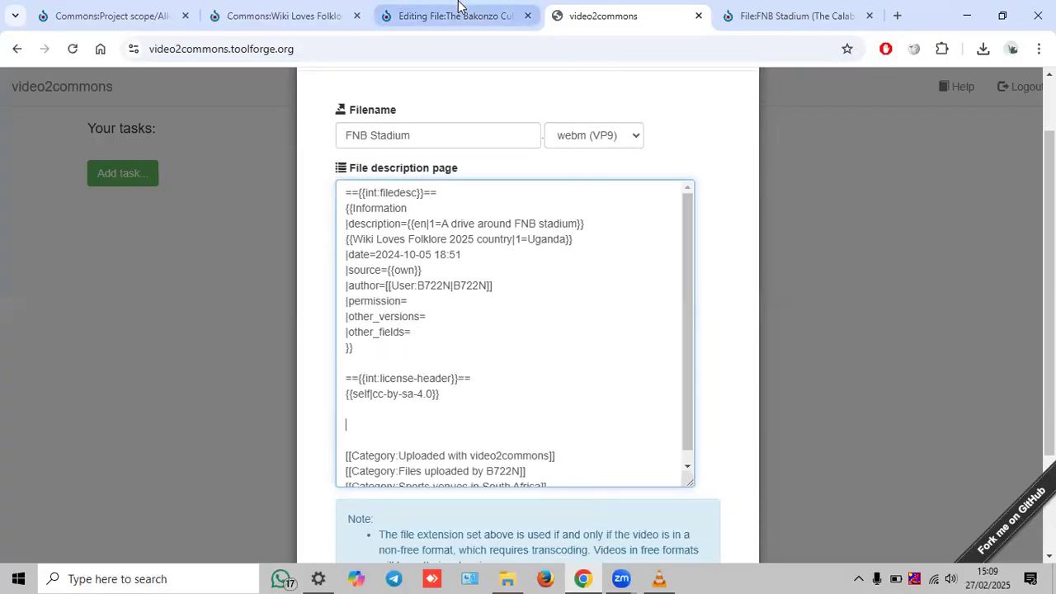
click(458, 10)
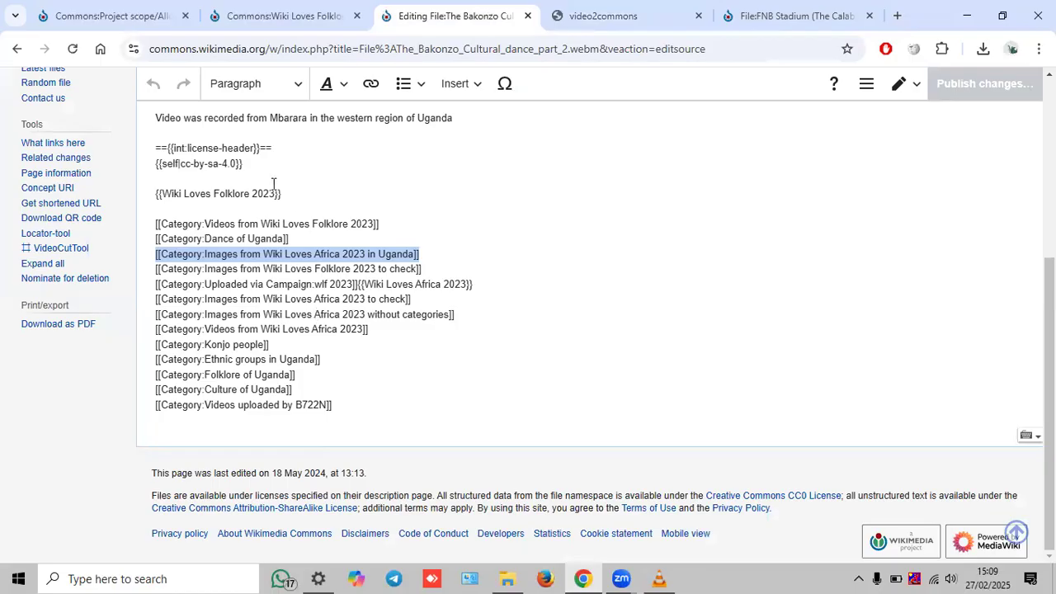
drag(282, 193, 151, 184)
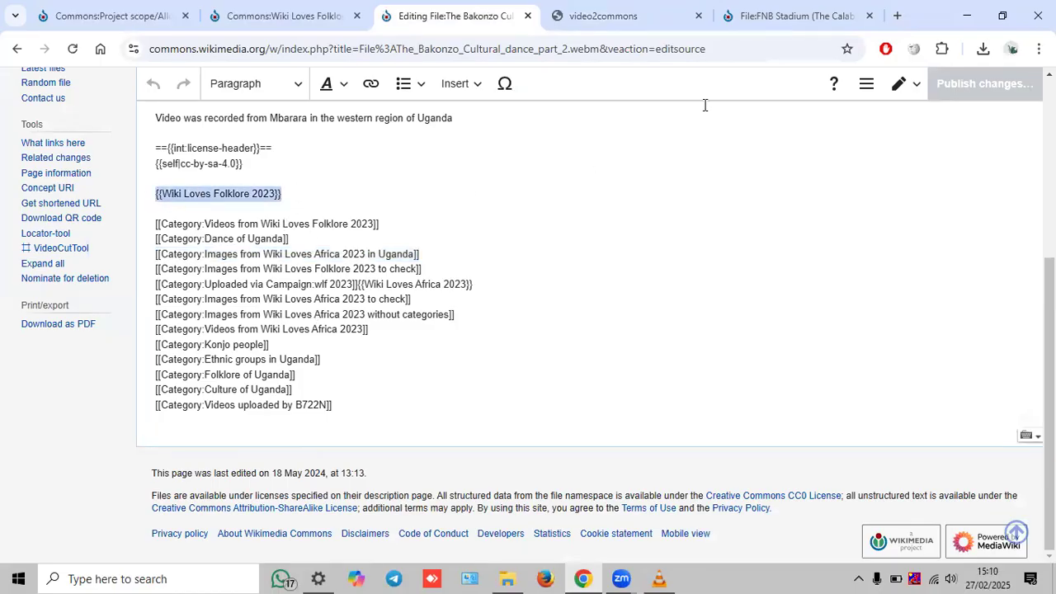
click(614, 16)
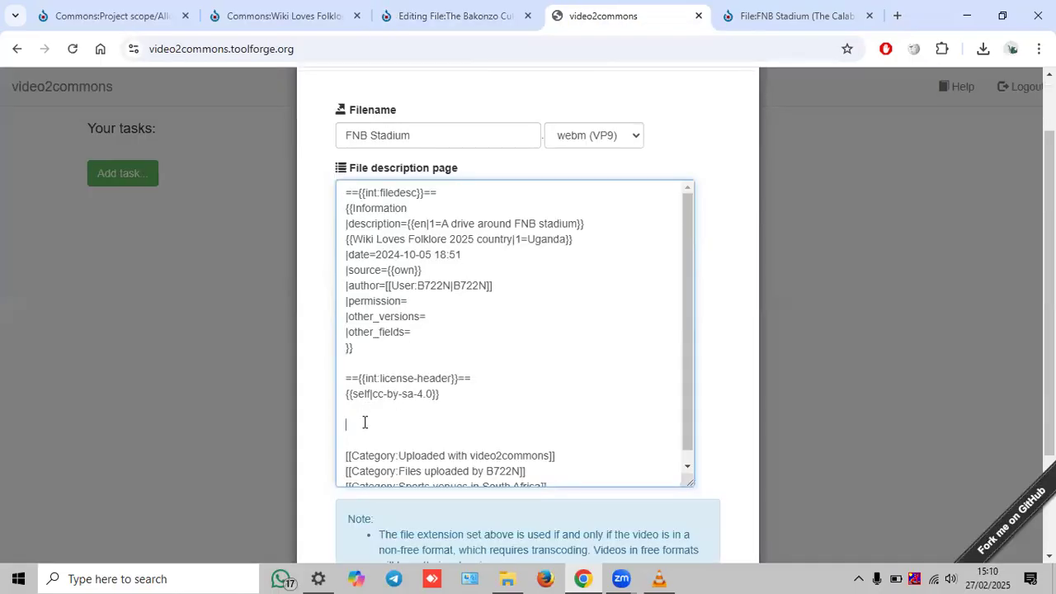
key(Return)
key(ctrl+v)
- Examine how the licence line and the contest templates are rendered on the published Bakonzo dance file page
click(456, 17)
scroll(633, 179, up, 4)
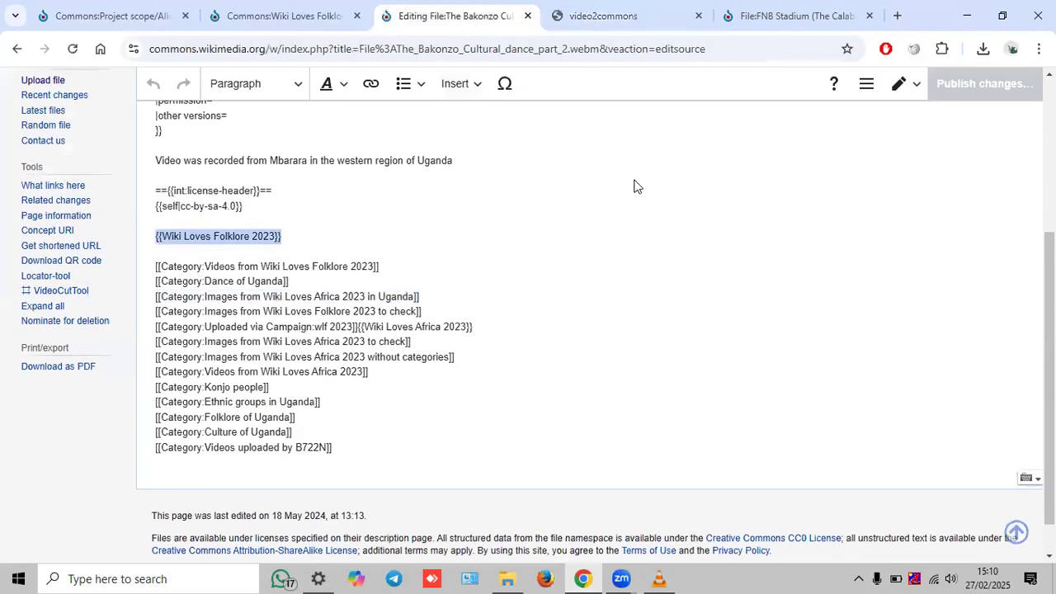
click(584, 120)
scroll(507, 401, down, 15)
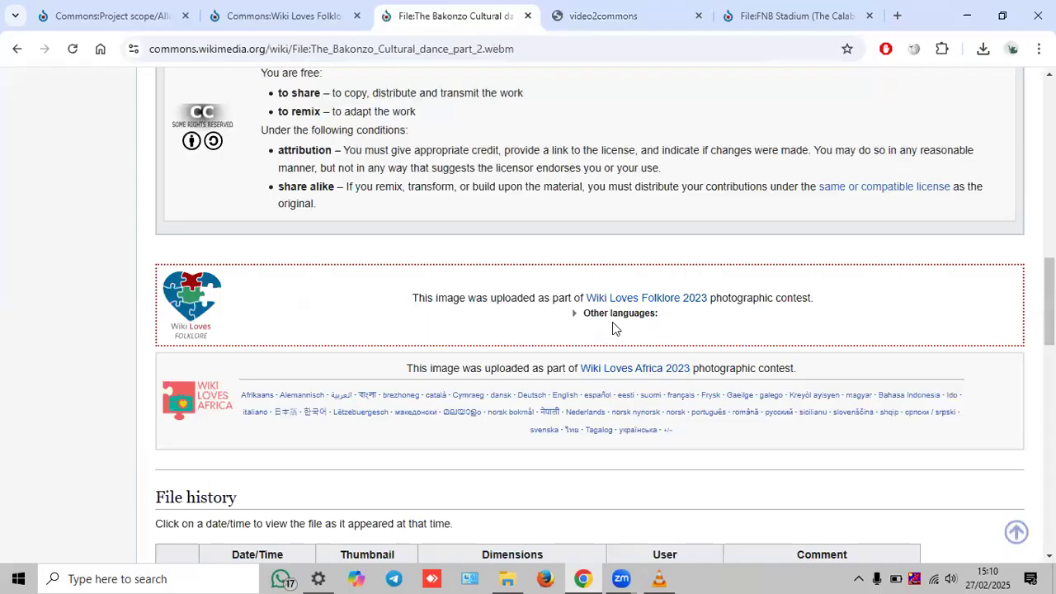
scroll(613, 322, up, 3)
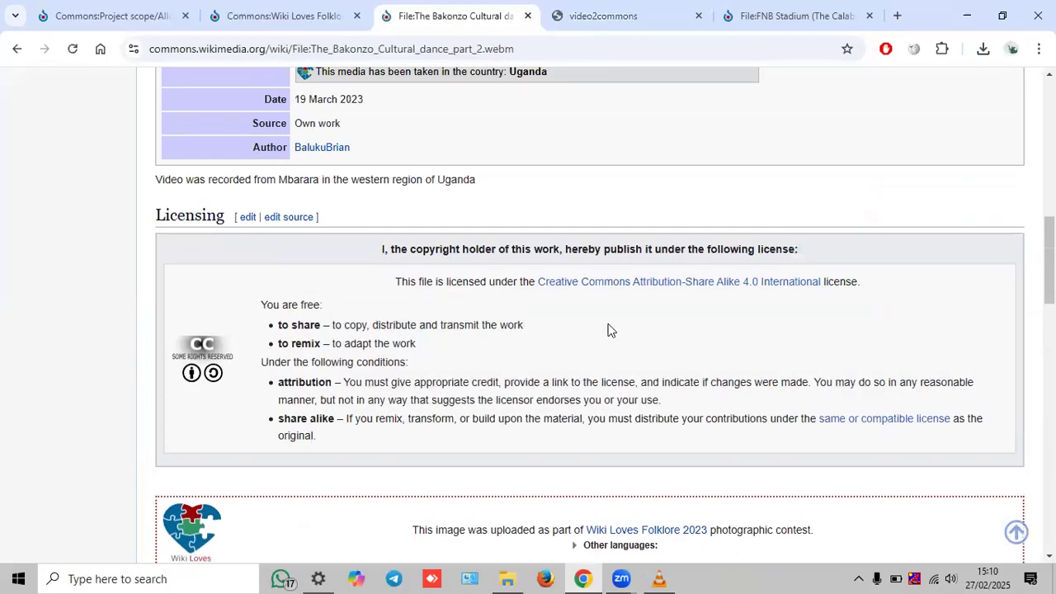
click(602, 16)
drag(466, 390, 343, 397)
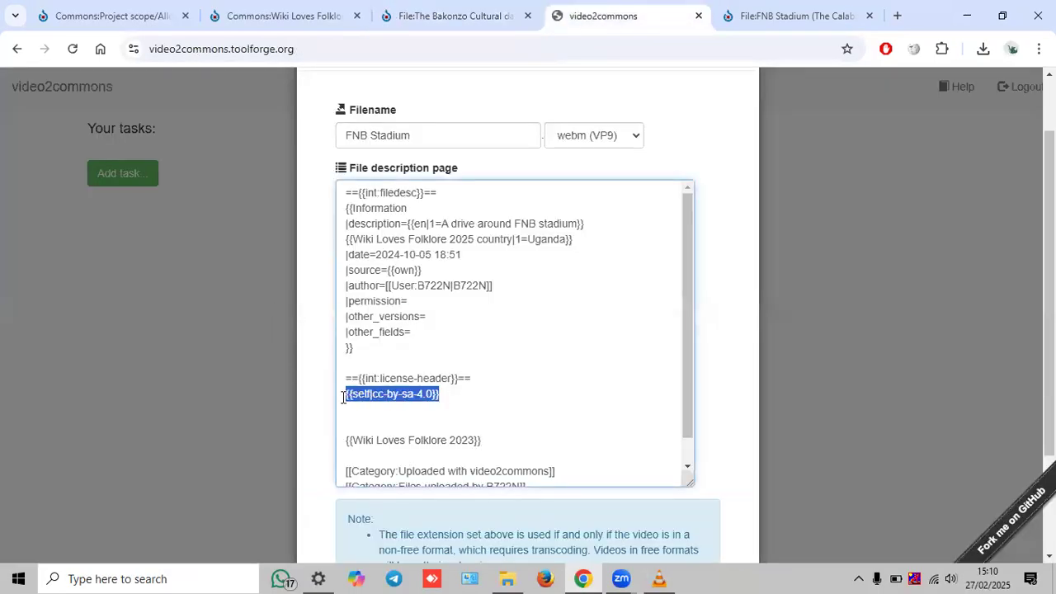
click(446, 15)
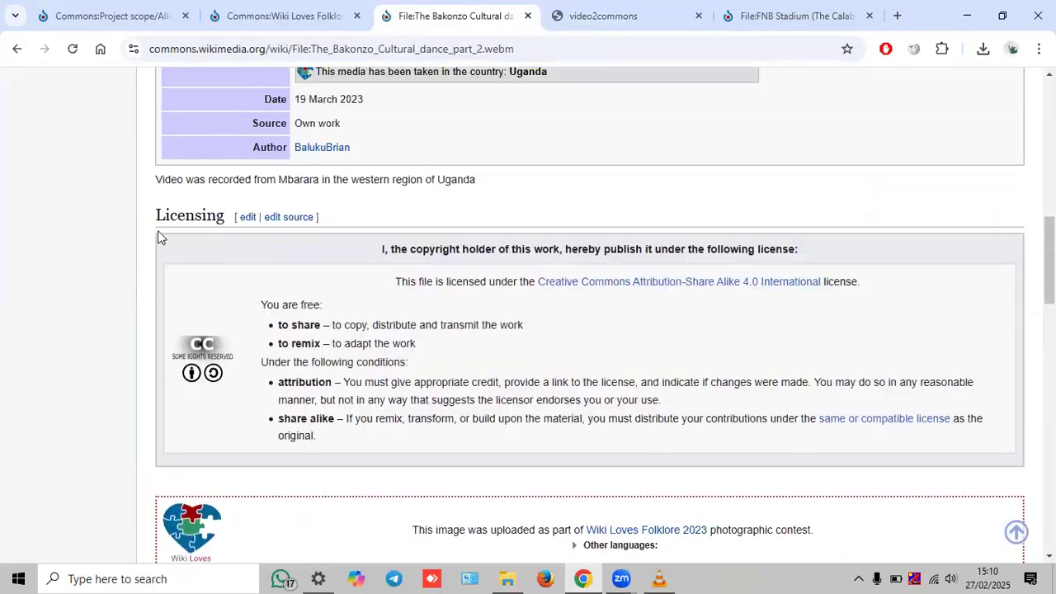
drag(289, 274, 866, 432)
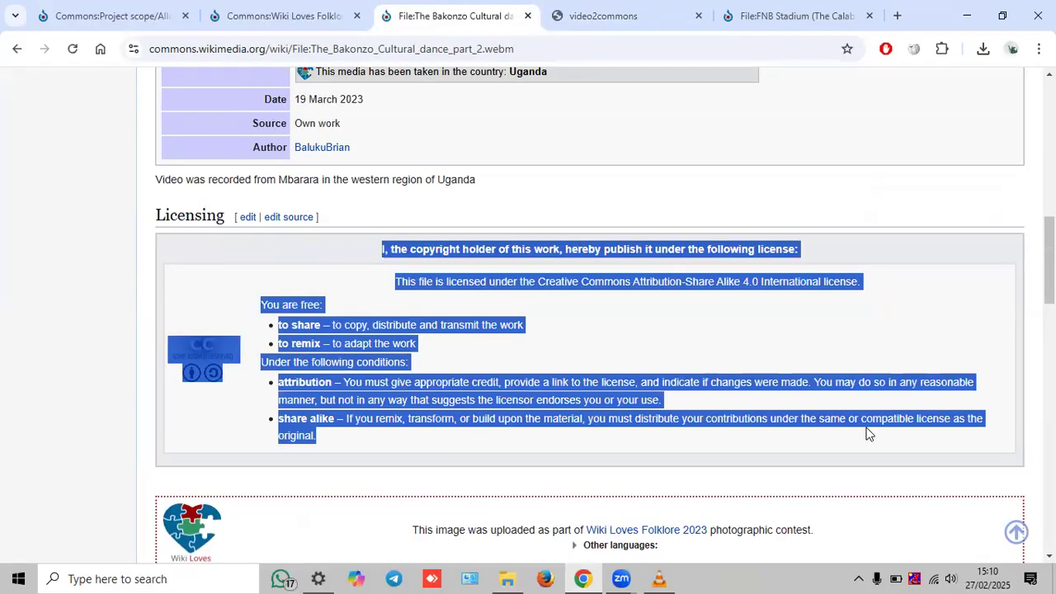
click(467, 435)
scroll(462, 413, down, 2)
drag(361, 370, 724, 408)
scroll(676, 476, down, 2)
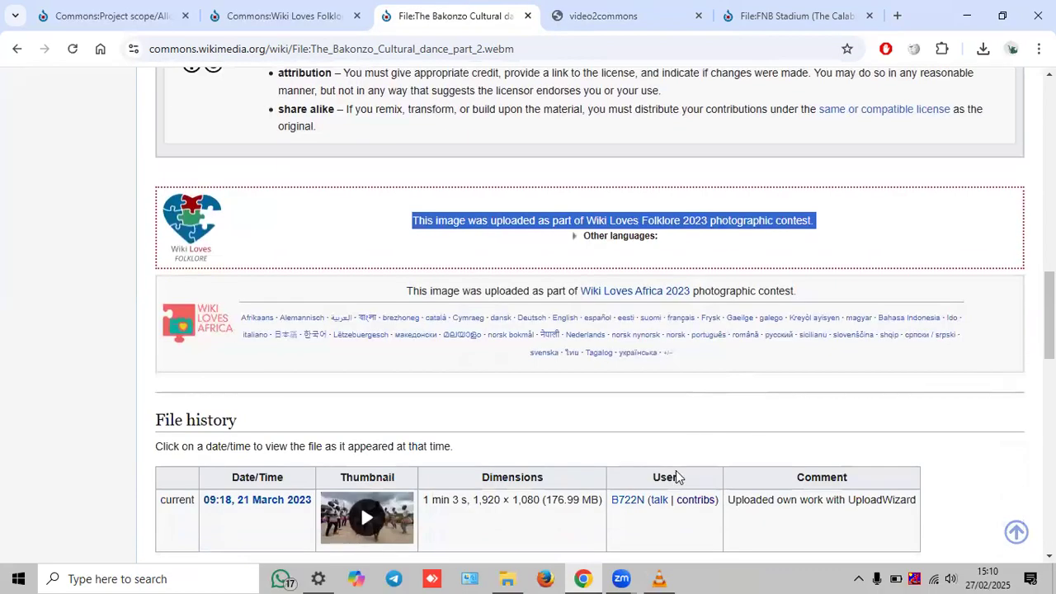
- Examine the description, date, source and author fields in the Bakonzo dance file's summary
scroll(441, 401, up, 9)
scroll(247, 435, down, 1)
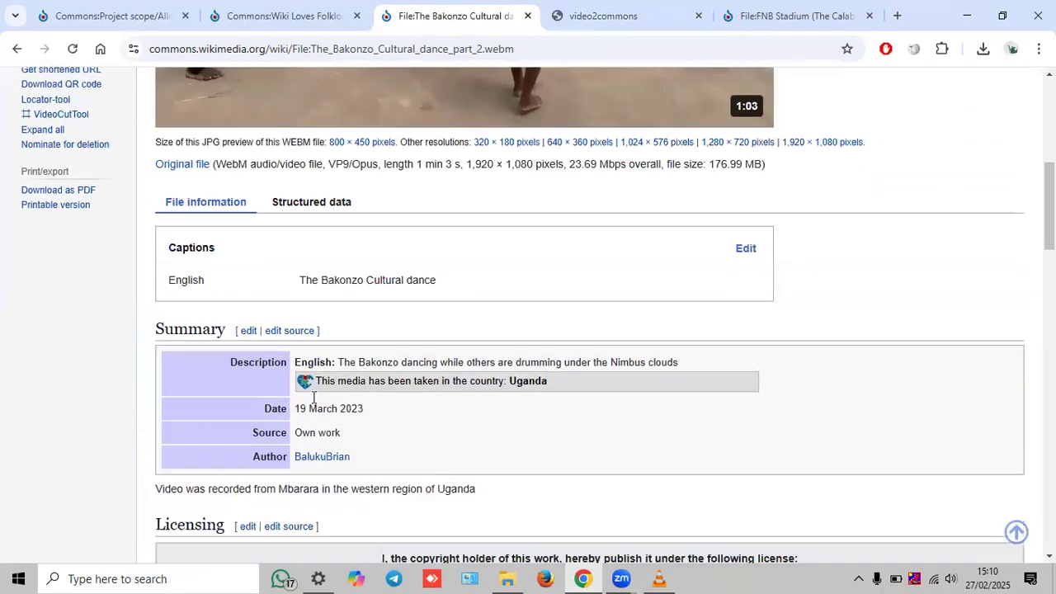
drag(231, 365, 532, 380)
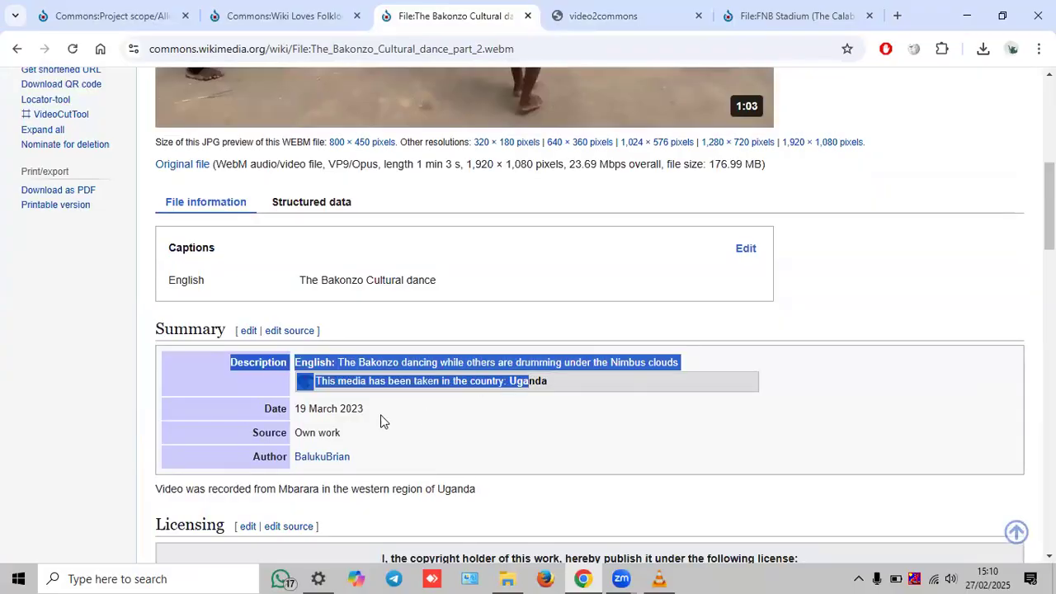
drag(381, 420, 278, 409)
drag(333, 434, 231, 437)
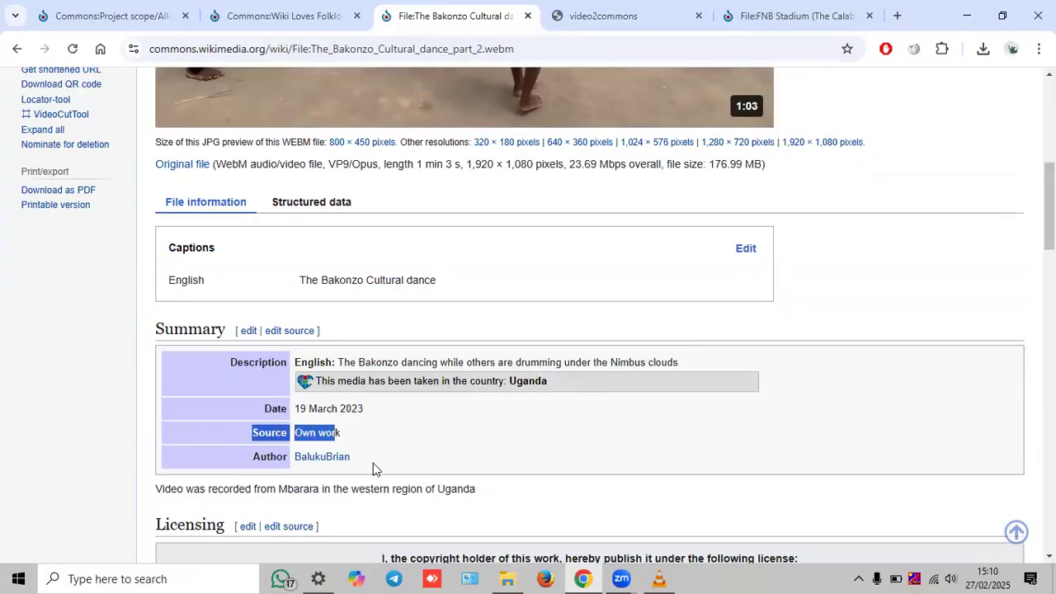
drag(373, 465, 245, 464)
- Try replacing the date in the FNB Stadium file description with "19th century", and undo the change
click(601, 15)
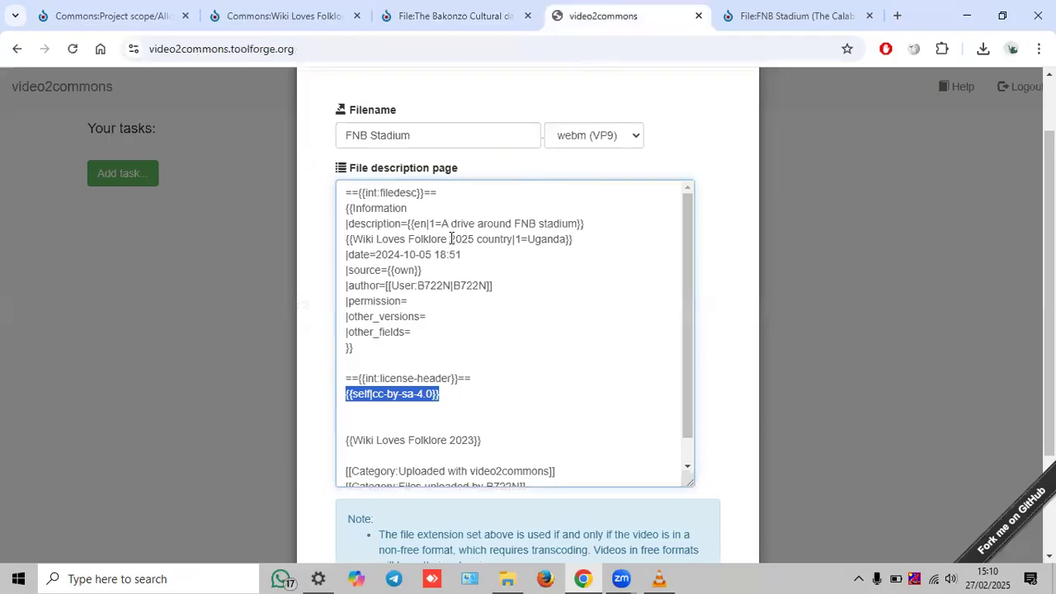
drag(461, 255, 370, 258)
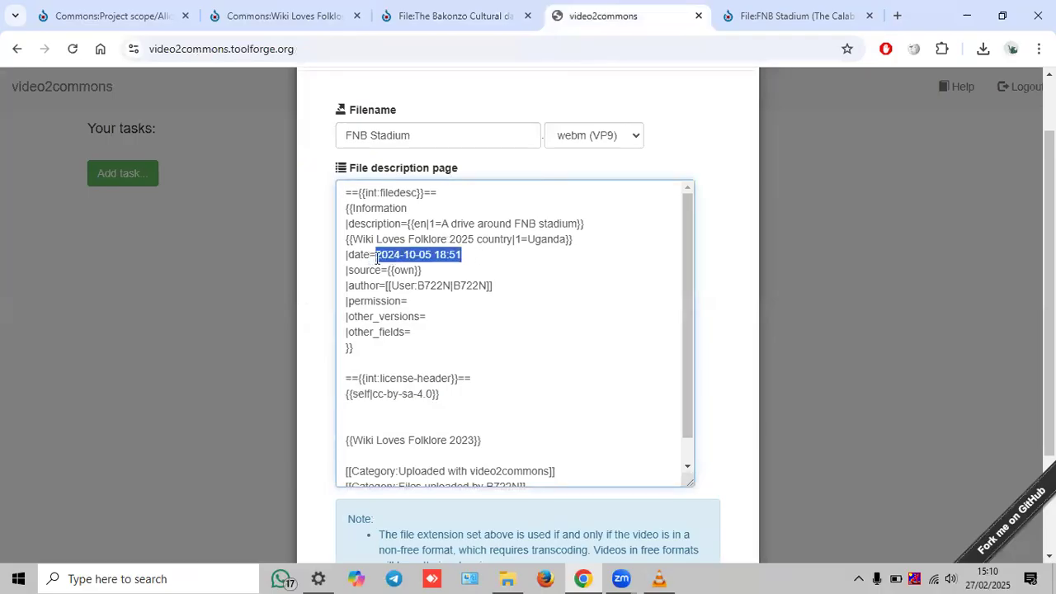
key(BackSpace)
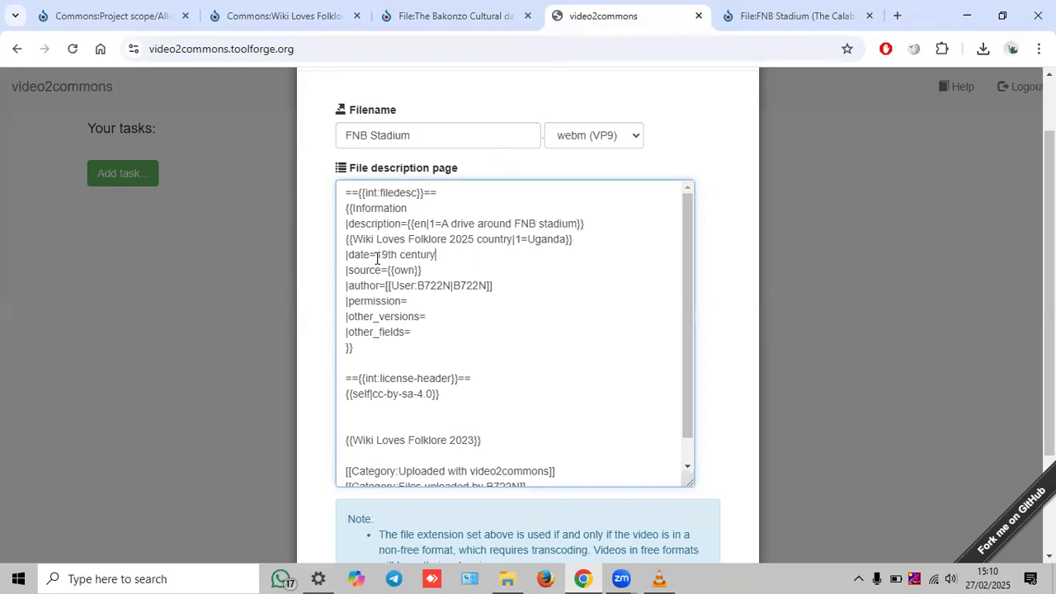
key(ctrl+z)
key(ctrl+z)
- Proceed to the task confirmation and review its parameters and the full file description, enlarging the description area
scroll(535, 324, down, 1)
scroll(690, 275, down, 2)
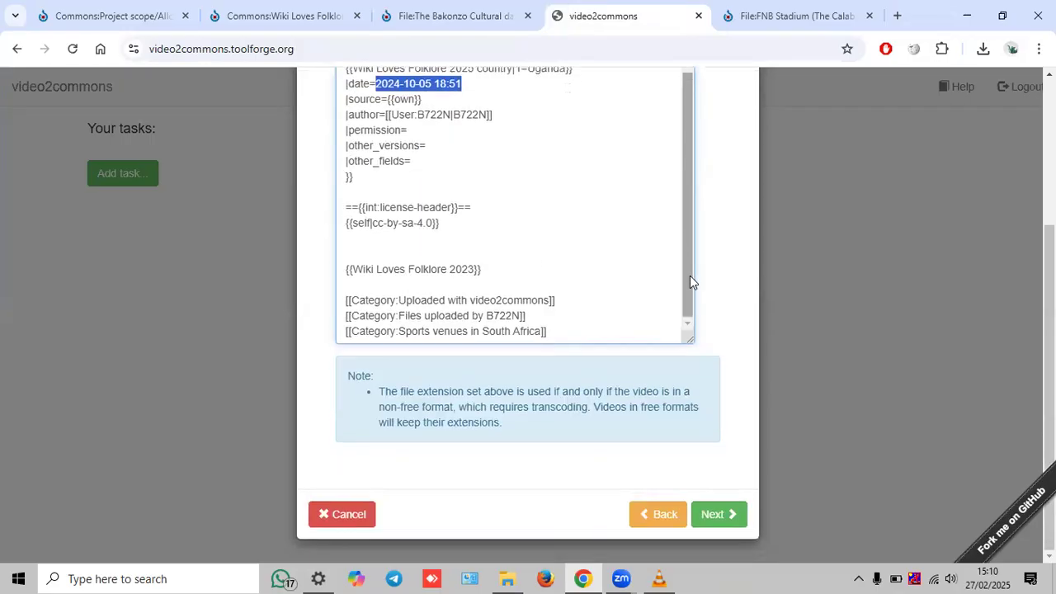
click(722, 515)
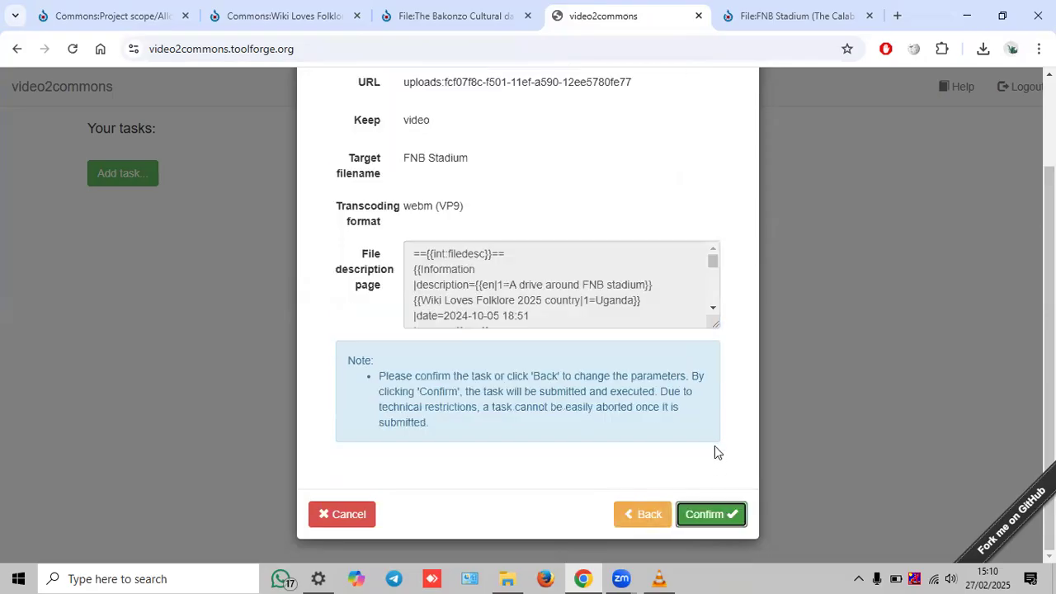
scroll(532, 212, up, 2)
scroll(589, 270, down, 1)
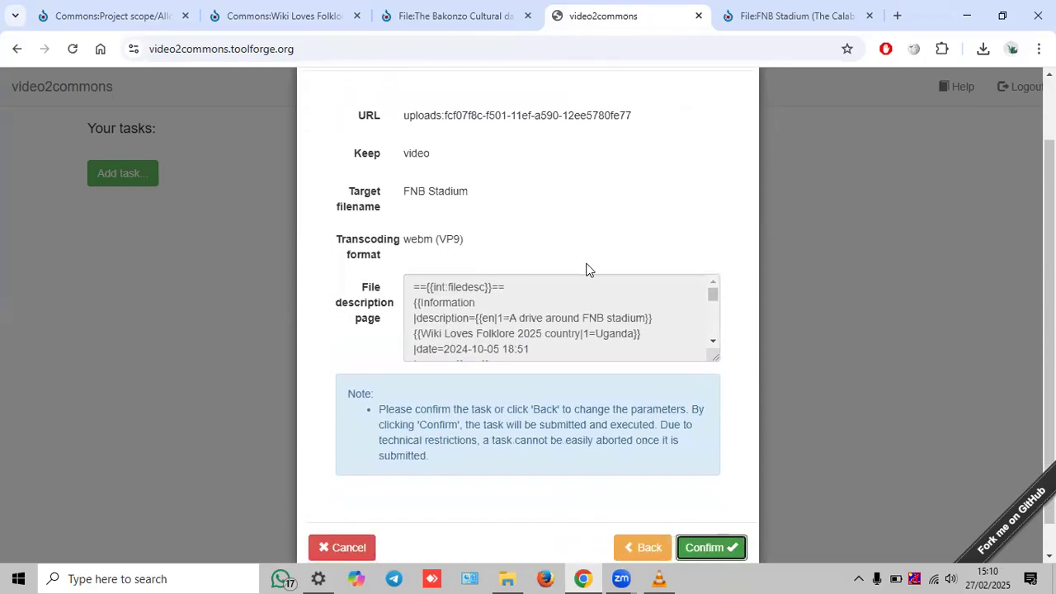
drag(715, 355, 716, 513)
scroll(669, 198, down, 2)
scroll(477, 159, down, 1)
scroll(476, 159, down, 2)
scroll(508, 263, down, 1)
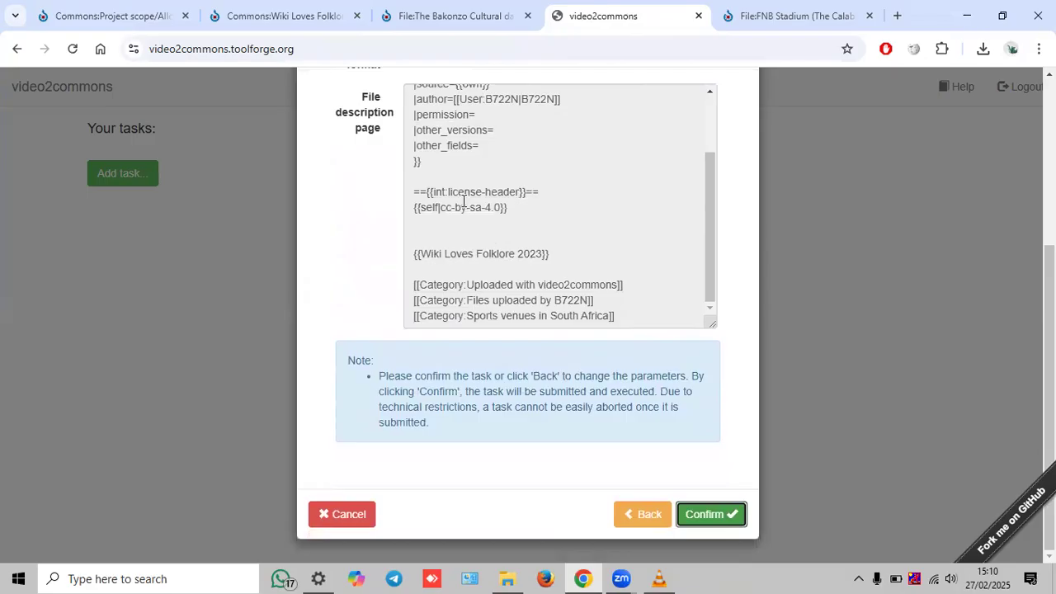
- Return to the file details and change the filename to "FNB Stadium in South Africa"
click(646, 514)
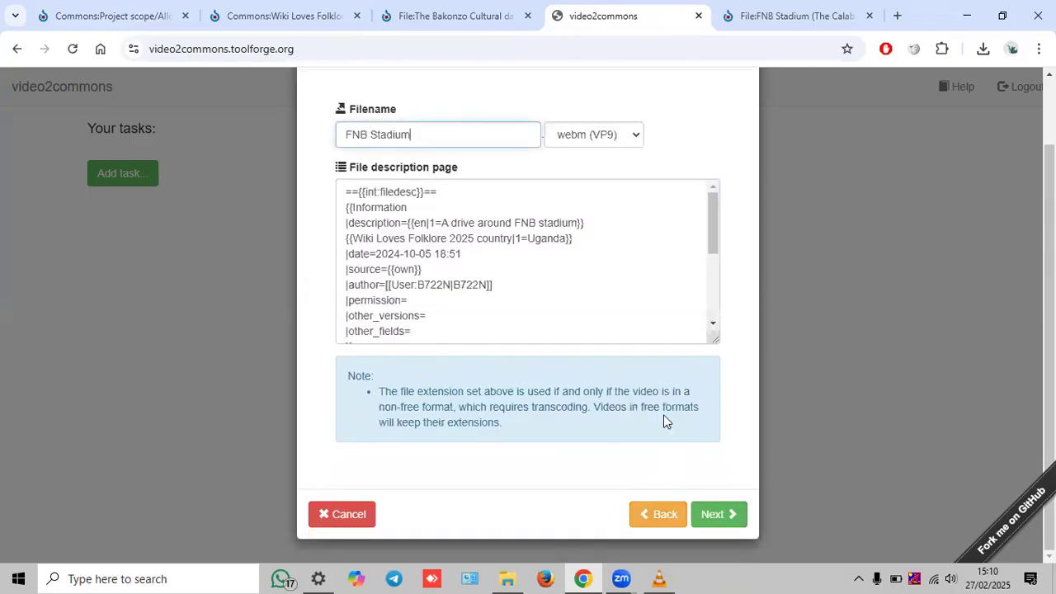
scroll(471, 255, down, 1)
scroll(470, 255, down, 3)
click(468, 132)
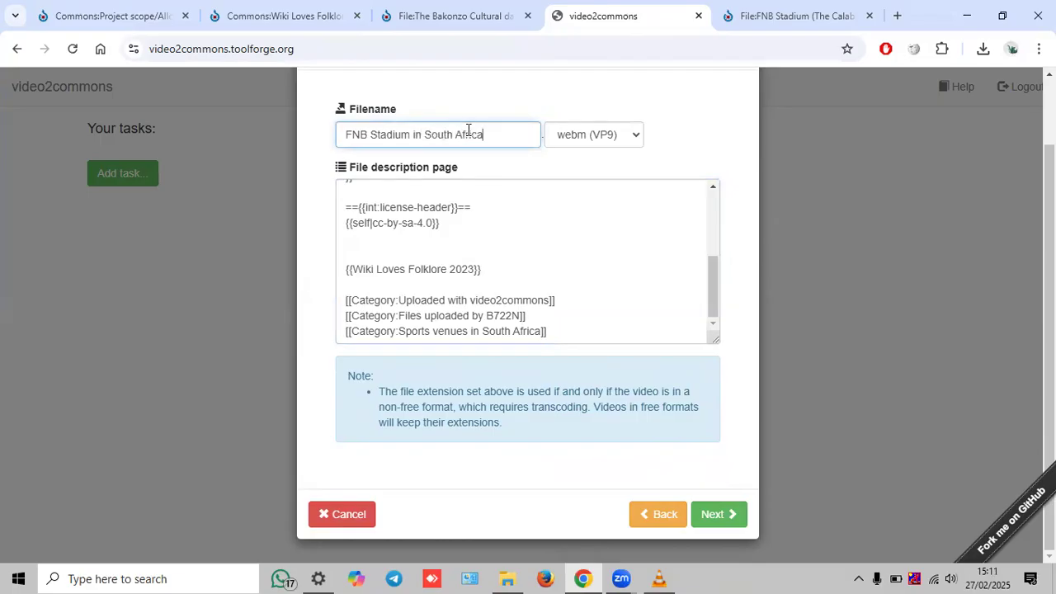
- Check the category lines in the file description and choose webm (VP9) as the video format
drag(571, 322, 394, 301)
click(566, 322)
drag(570, 297, 348, 305)
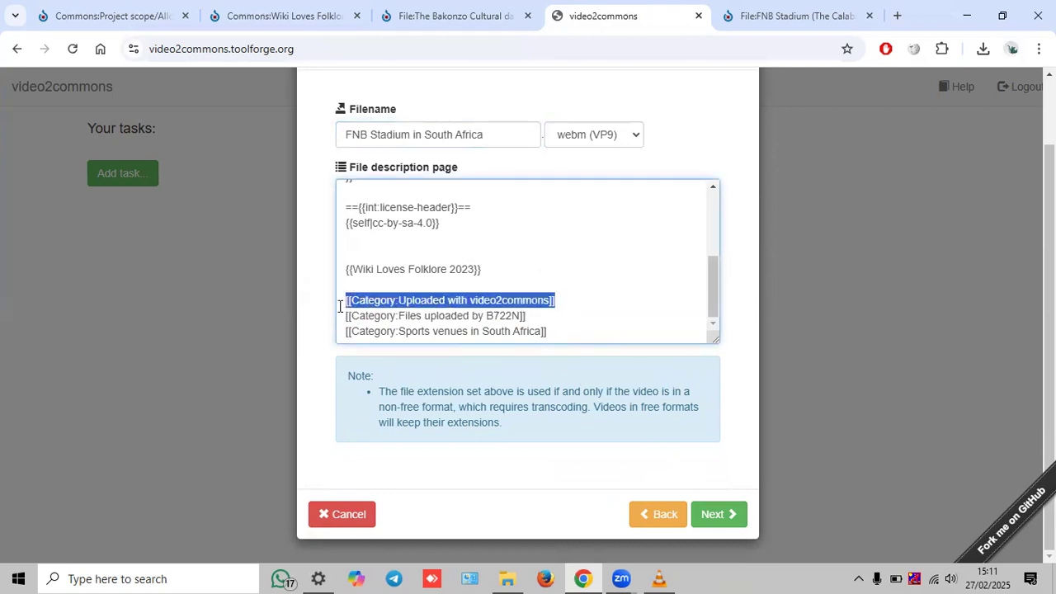
click(549, 326)
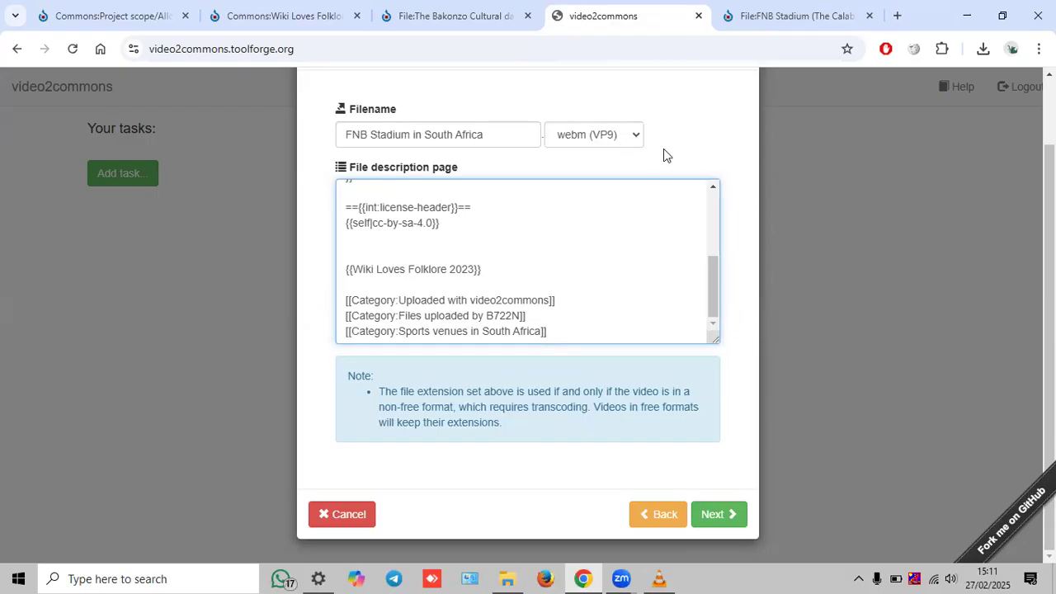
click(610, 136)
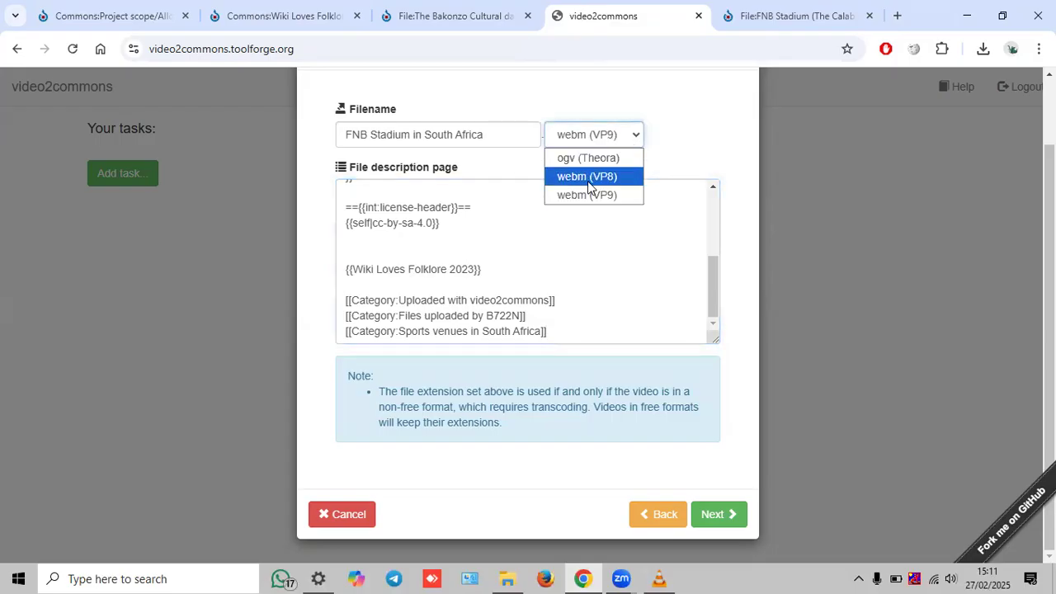
click(598, 196)
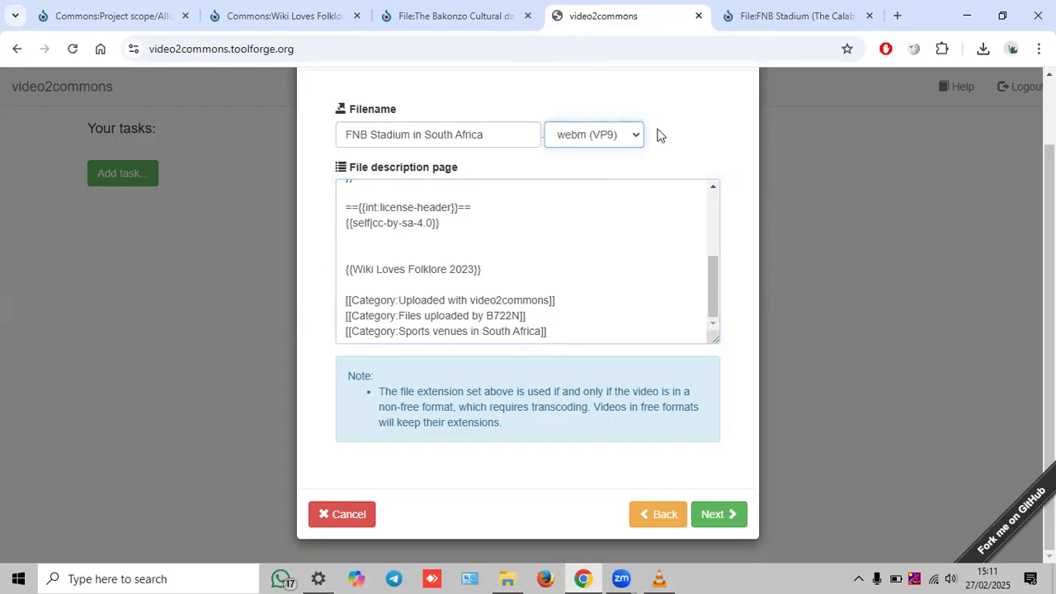
- Proceed to the task confirmation and submit the FNB Stadium upload task
click(730, 516)
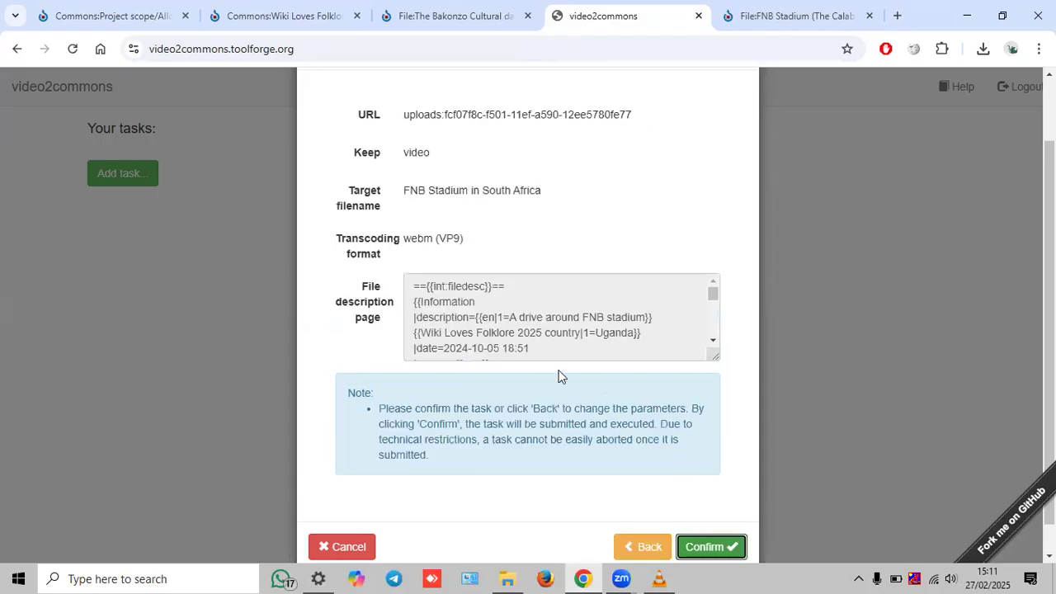
scroll(561, 375, down, 1)
click(722, 517)
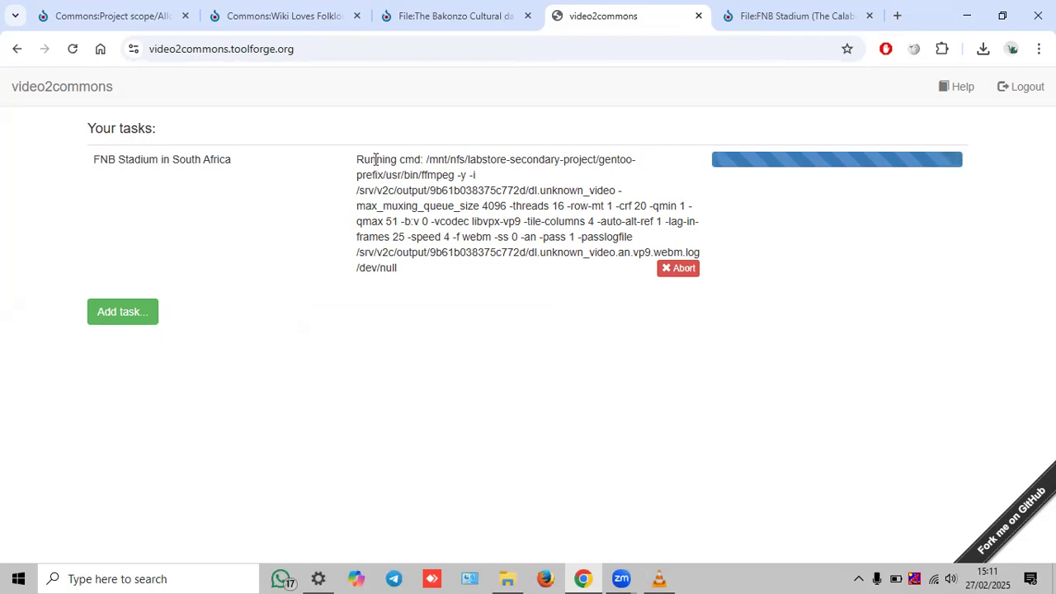
- Close the FNB Stadium file page and move the Wiki Loves Folklore page behind the video2commons page
click(870, 16)
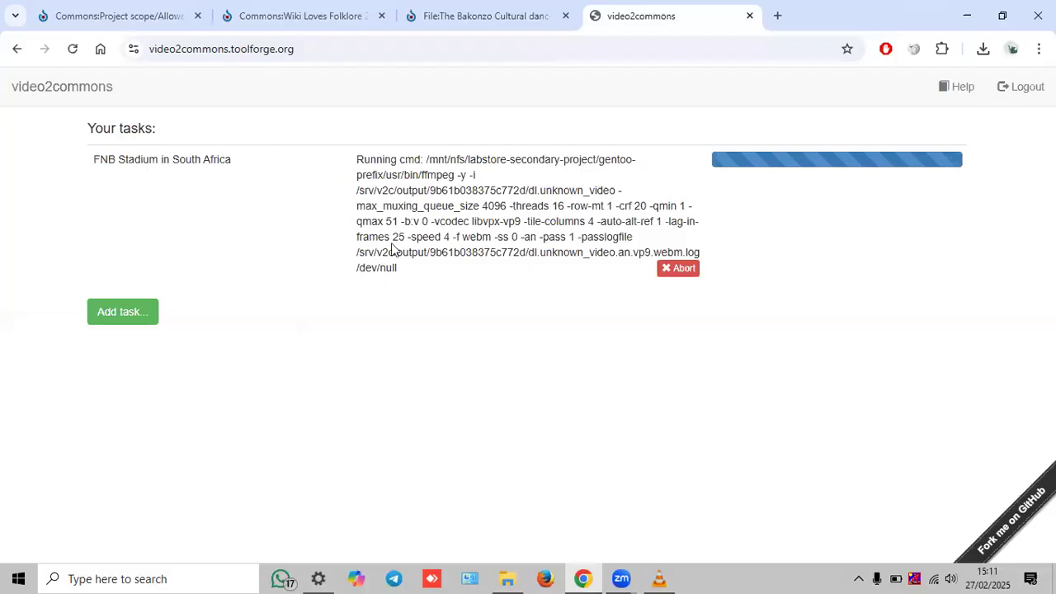
click(299, 20)
drag(299, 20, 668, 11)
click(483, 18)
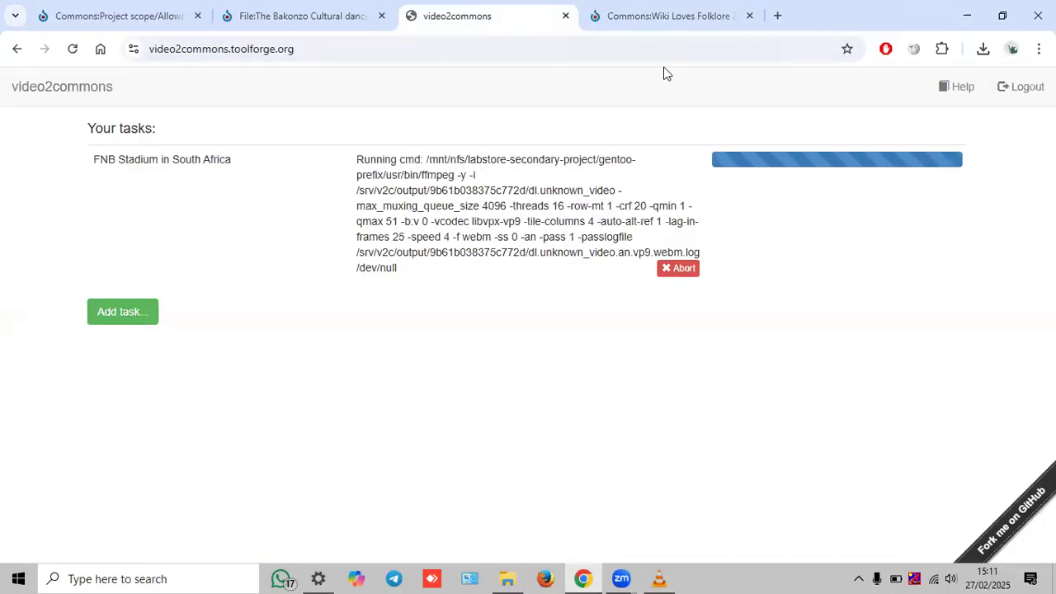
- Open the Wikimedia Commons Upload Wizard from the Wiki Loves Folklore 2025 in Uganda page
click(660, 16)
scroll(416, 256, up, 2)
scroll(177, 251, up, 20)
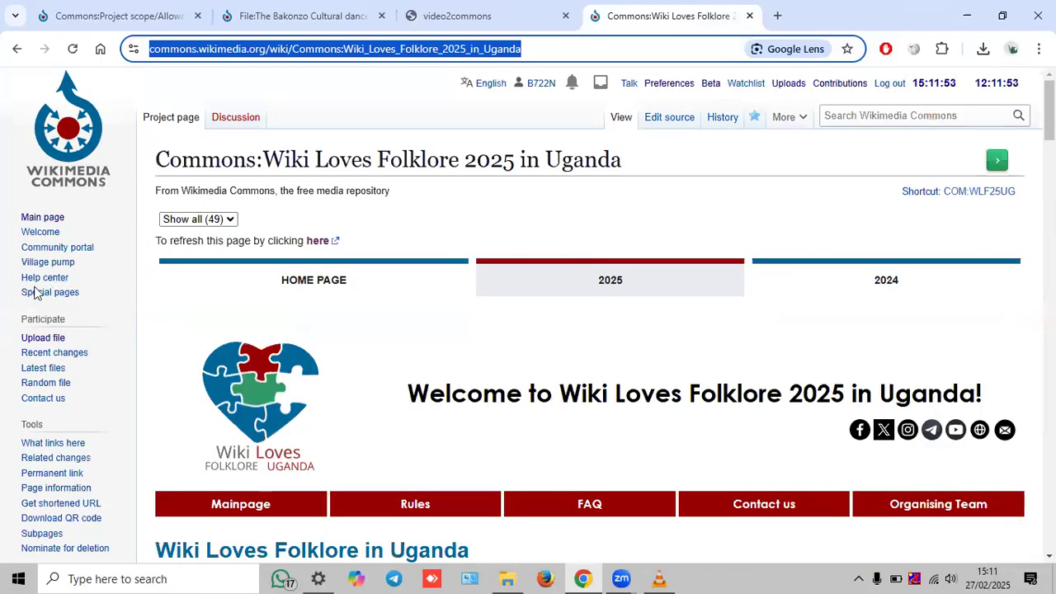
click(48, 338)
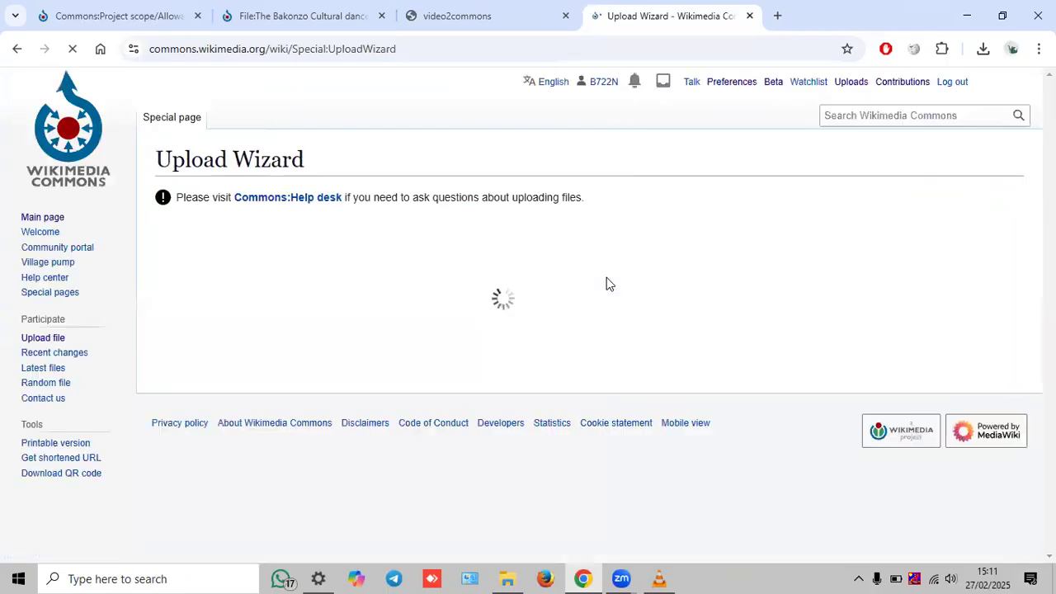
- Upload the converted Waters of Nelson Mandela Square at Night OGG video through the file chooser and remove it from the list again
scroll(499, 330, down, 1)
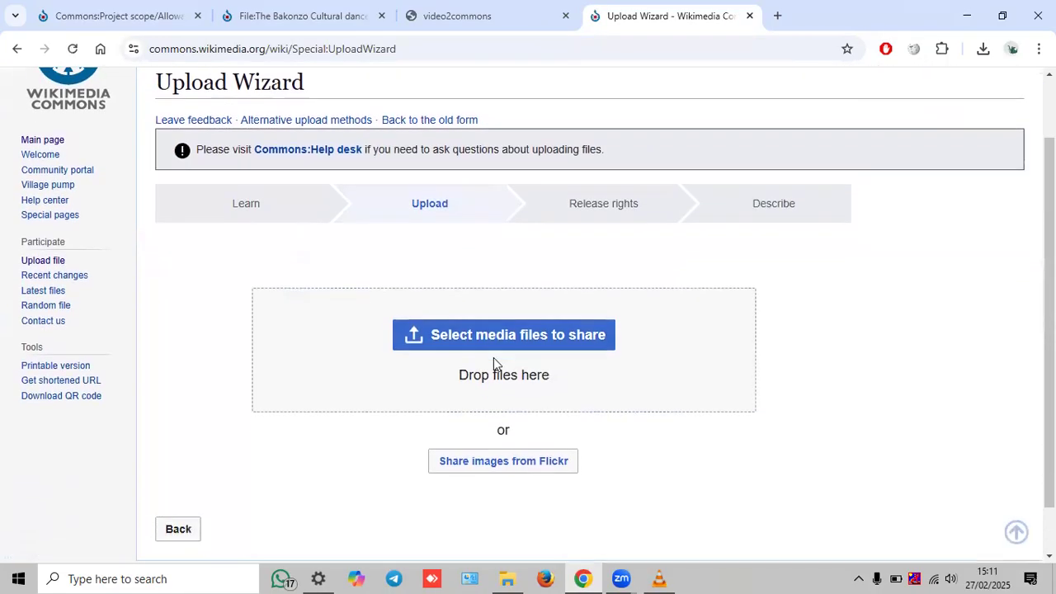
click(516, 343)
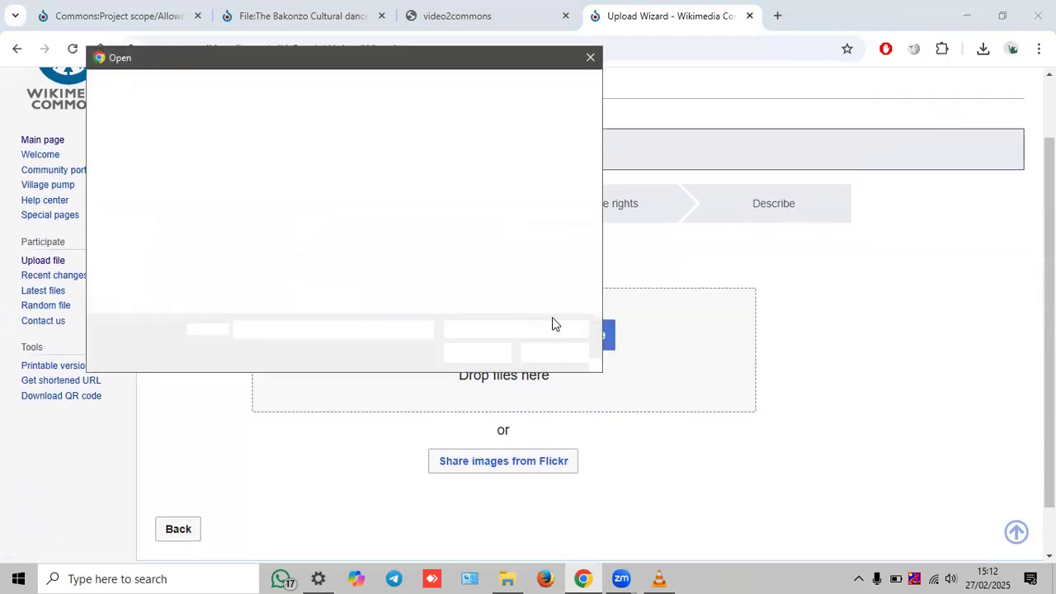
double_click(250, 177)
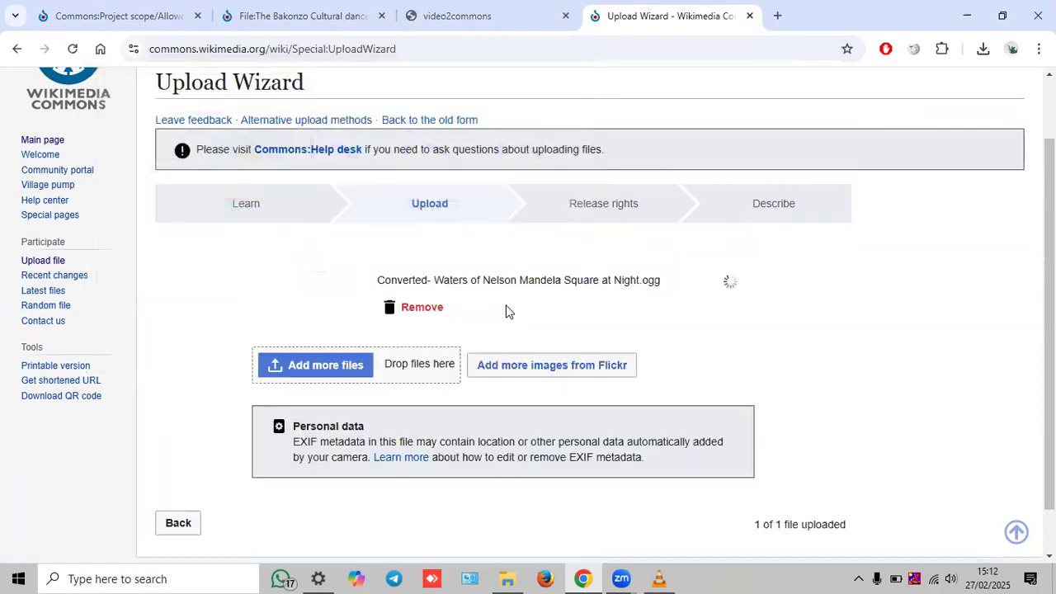
click(406, 326)
scroll(601, 313, down, 1)
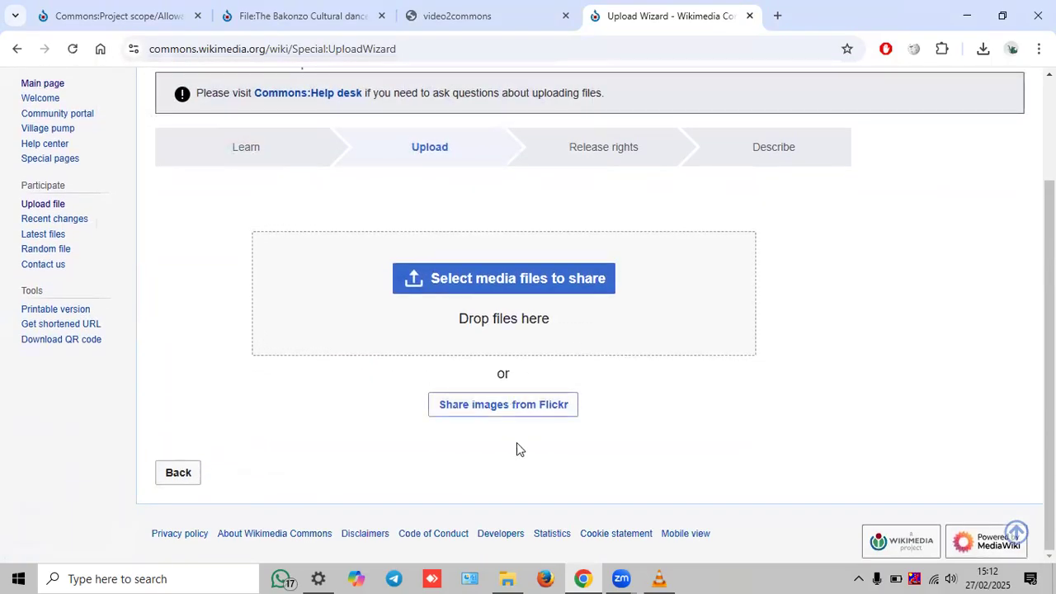
- Add the converted Nelson Mandela Square OGG video from the Video to commons Convertor folder to the upload area and continue to the rights stage
click(507, 578)
mouse_move(278, 218)
mouse_down()
mouse_move(499, 349)
mouse_move(559, 465)
mouse_up()
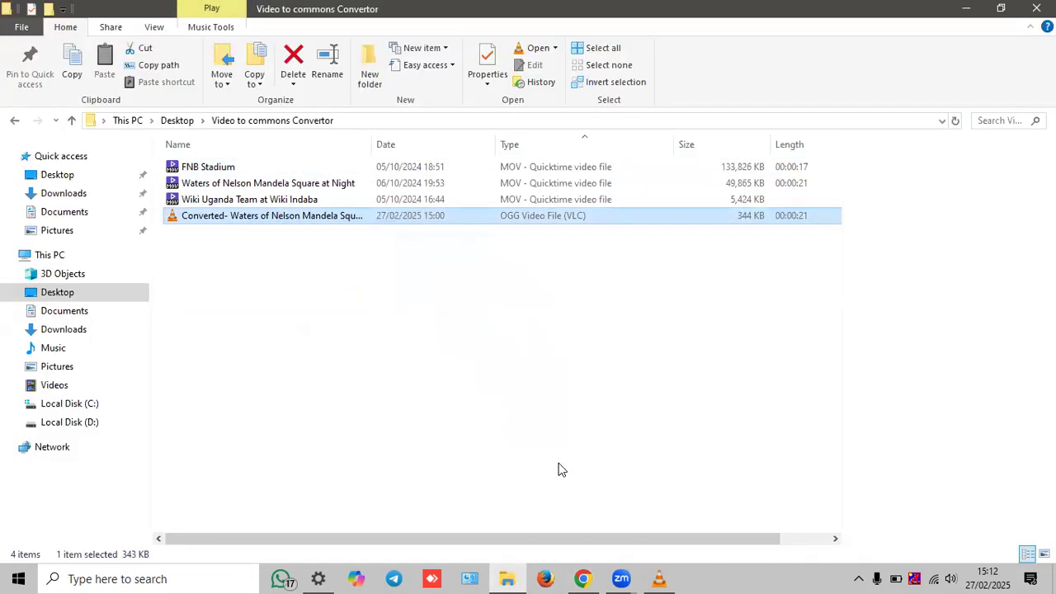
drag(583, 577, 533, 286)
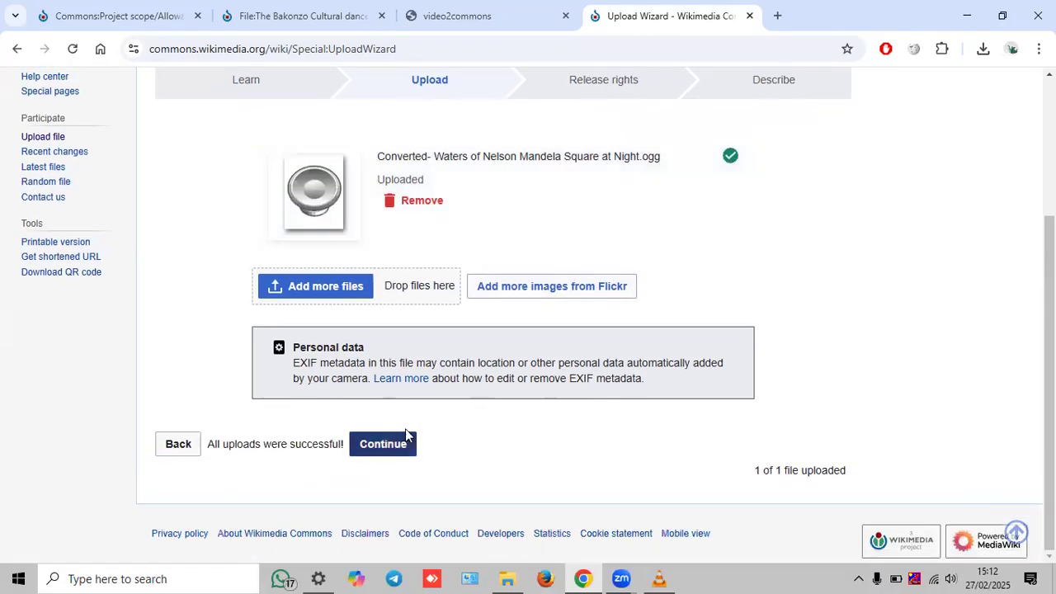
click(404, 443)
- Declare the work as entirely self-created, choose the Creative Commons Attribution ShareAlike 4.0 license and proceed to the description stage
scroll(518, 398, down, 3)
click(283, 345)
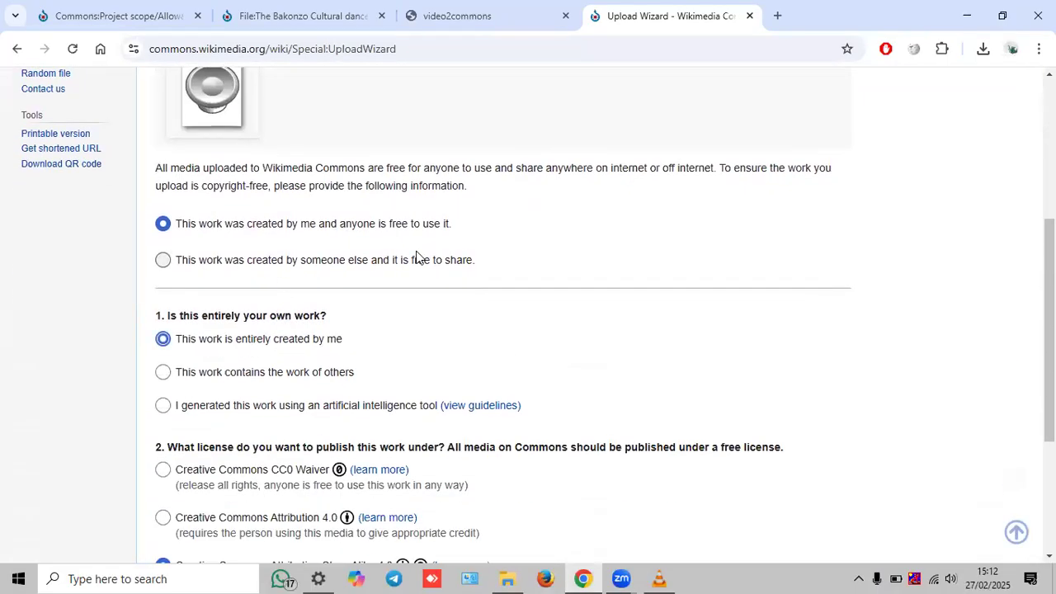
scroll(418, 257, down, 2)
click(231, 320)
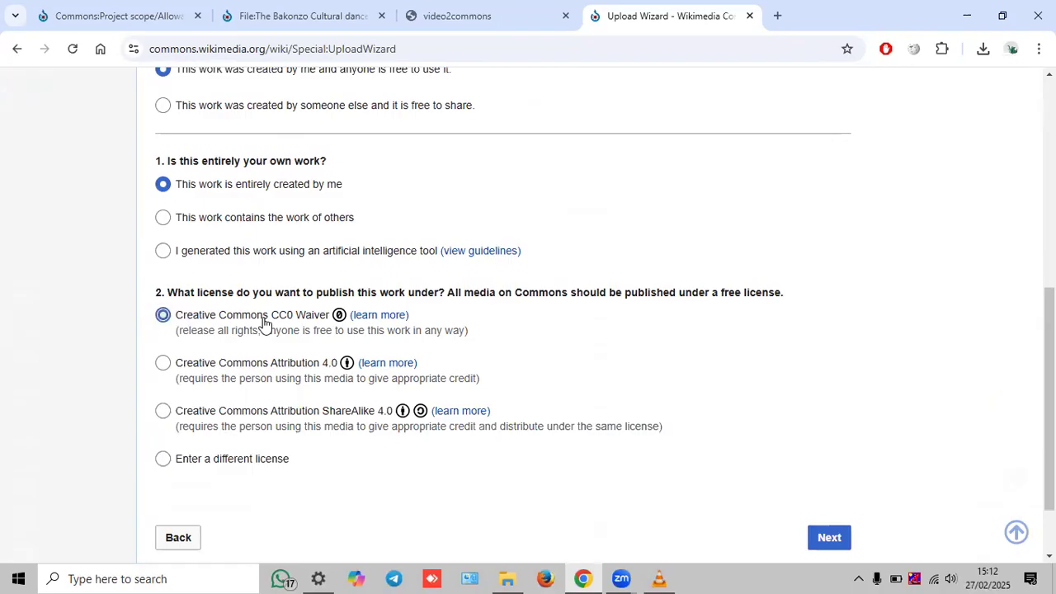
click(252, 413)
scroll(330, 396, down, 1)
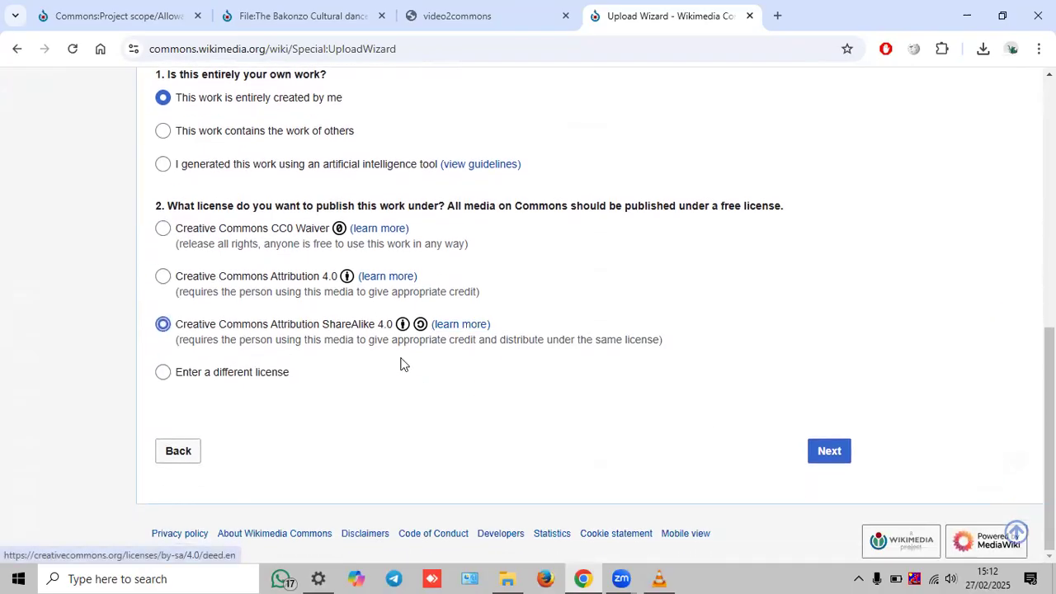
click(829, 452)
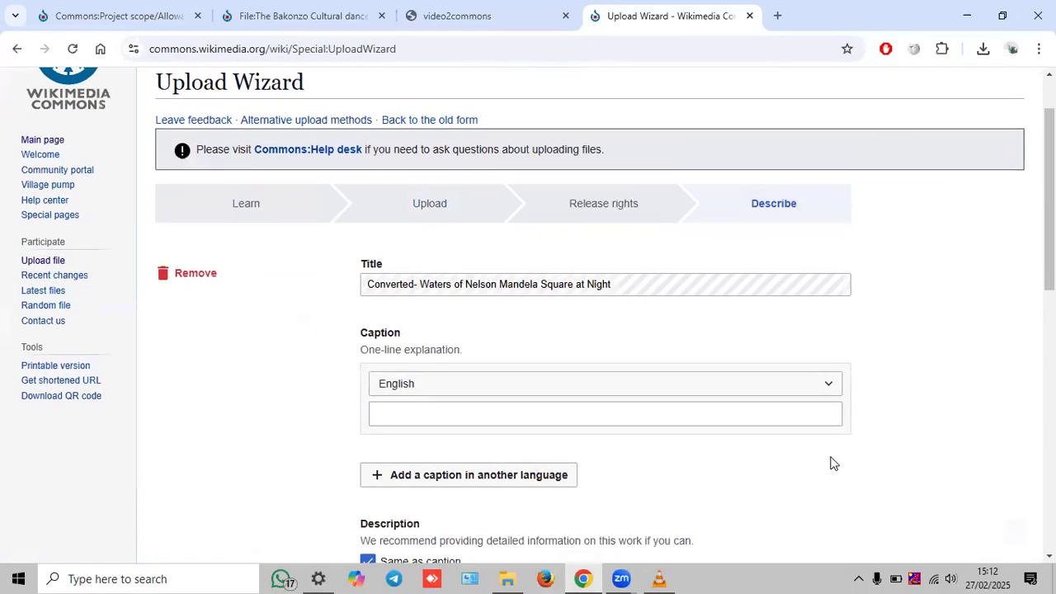
- Remove the "Converted-" prefix from the file title and copy "Waters of Nelson Mandela Square at Night" into the English caption
scroll(669, 295, down, 2)
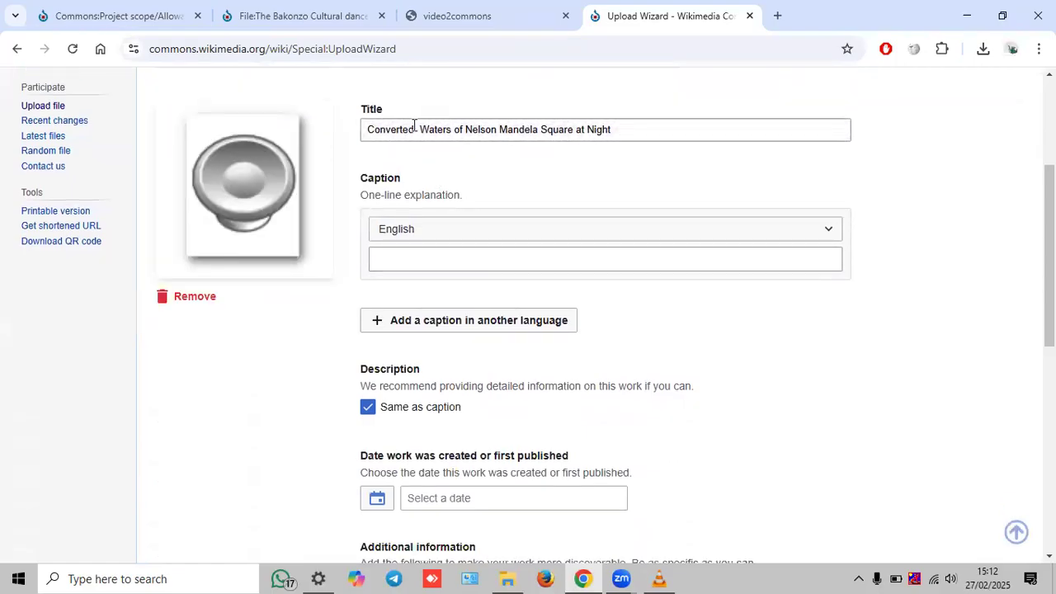
drag(422, 134, 350, 136)
key(BackSpace)
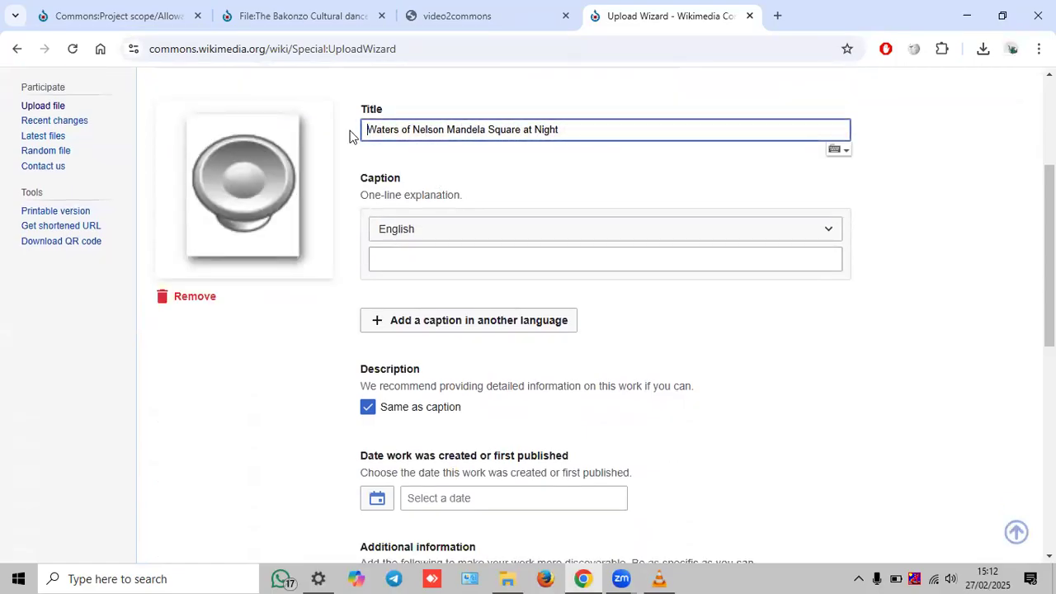
key(ctrl+a)
key(ctrl+c)
click(422, 255)
key(ctrl+v)
- Make the description separate from the caption and add a second description field in Luganda (Ganda)
scroll(424, 252, down, 2)
scroll(489, 283, down, 1)
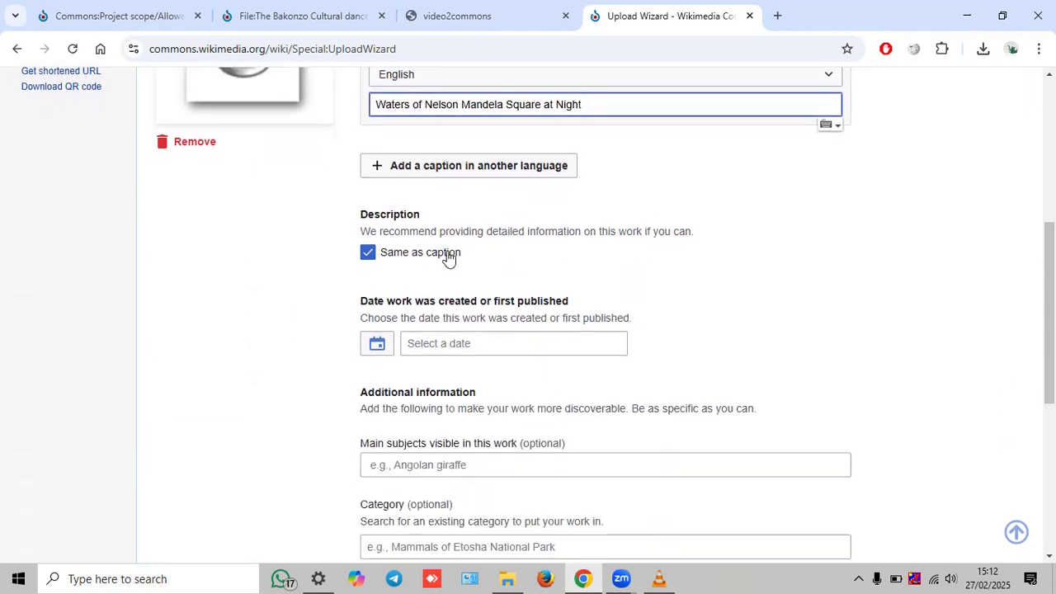
click(437, 253)
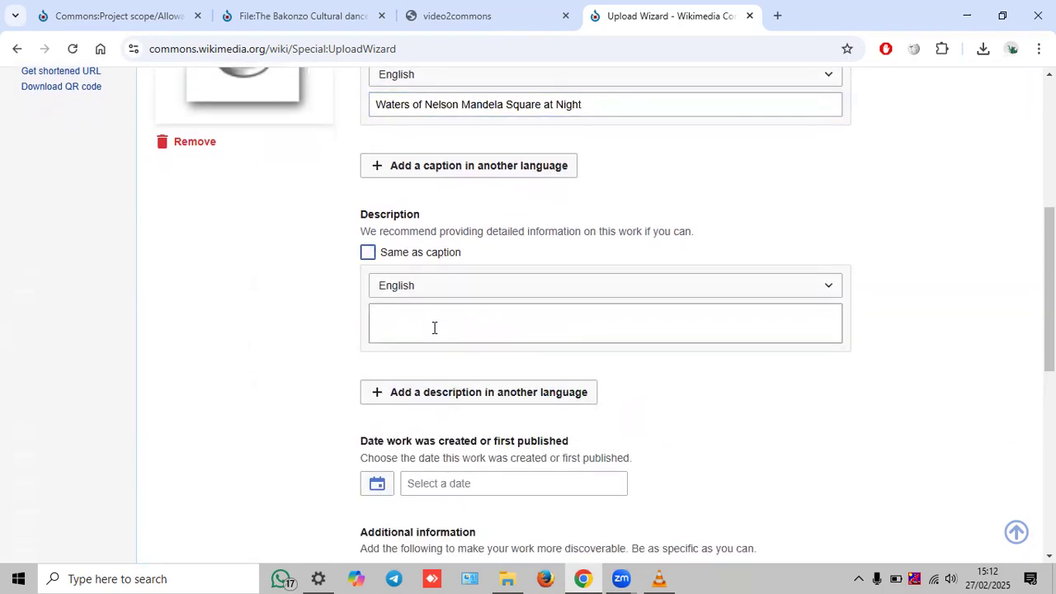
click(460, 394)
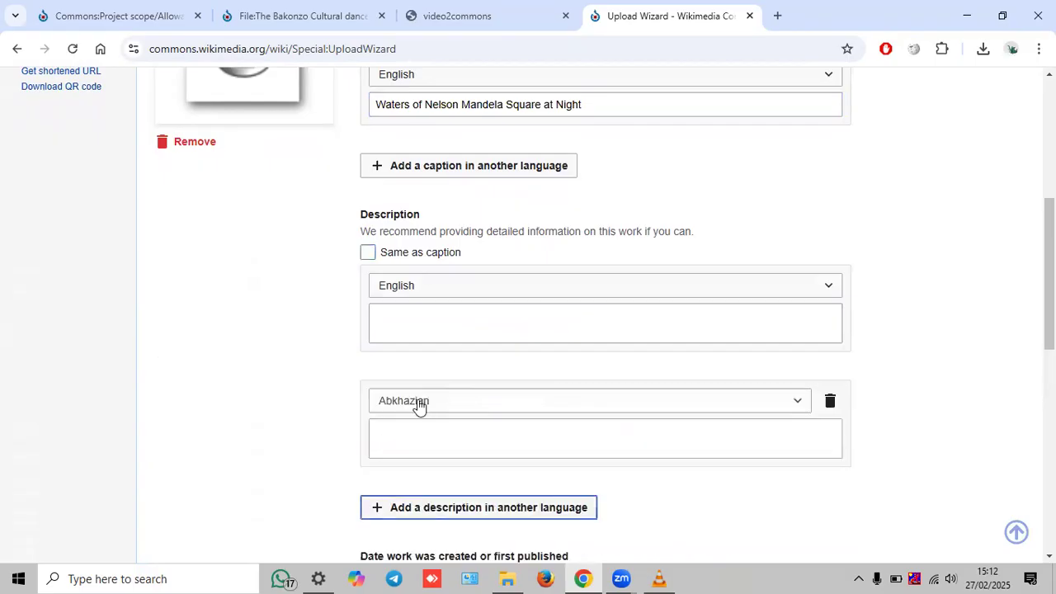
scroll(417, 405, down, 1)
click(435, 323)
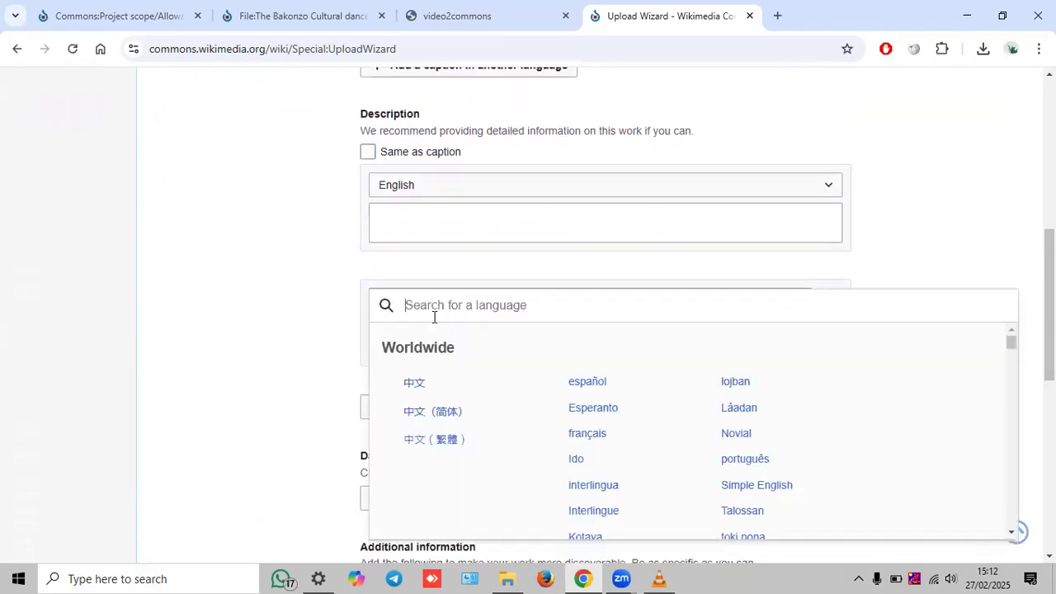
text(lg)
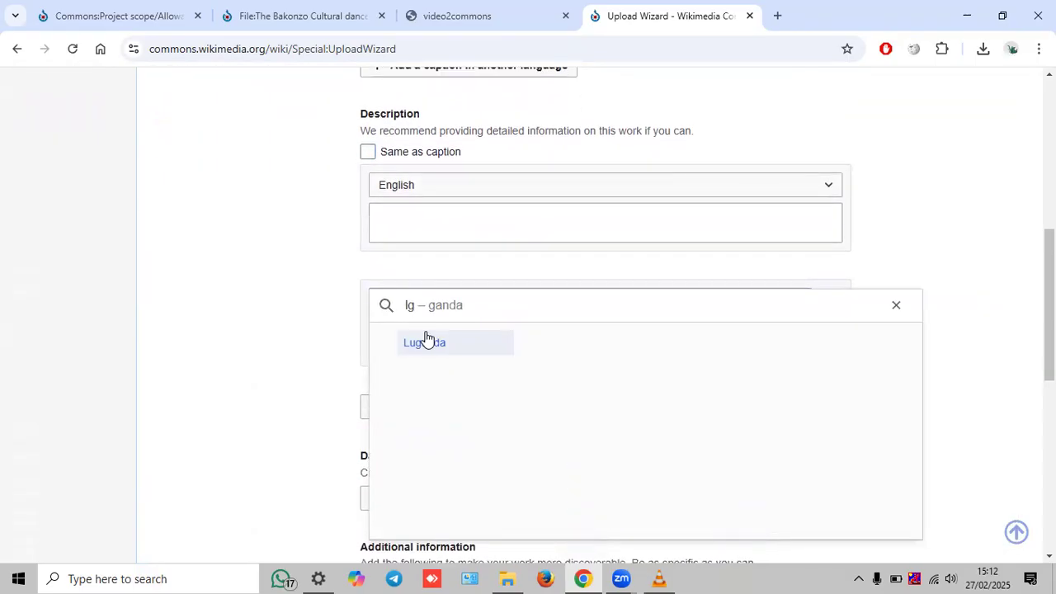
click(423, 340)
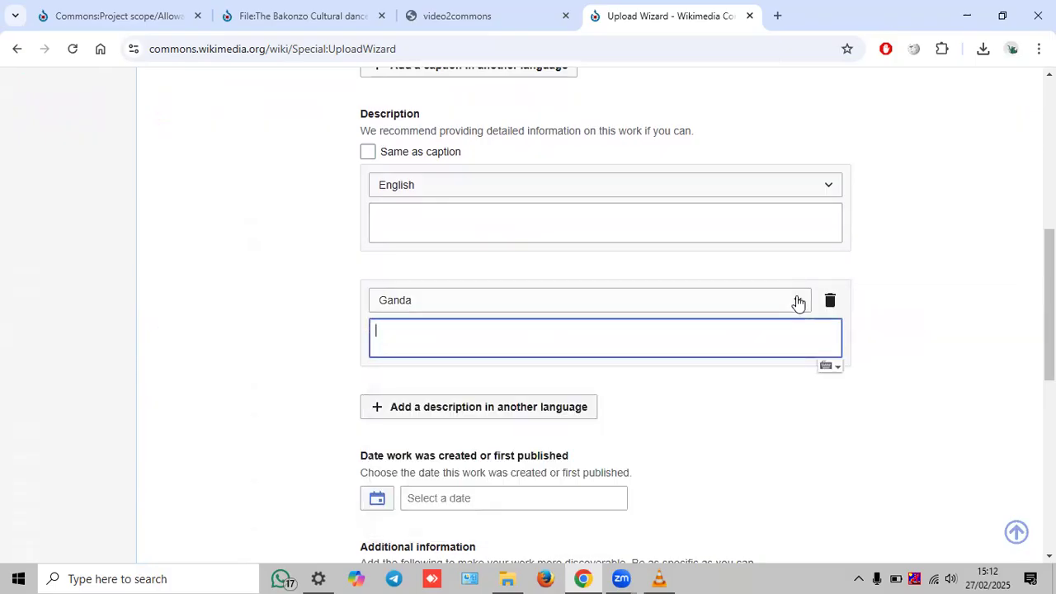
- Try to remove the empty Ganda description field
scroll(523, 345, down, 1)
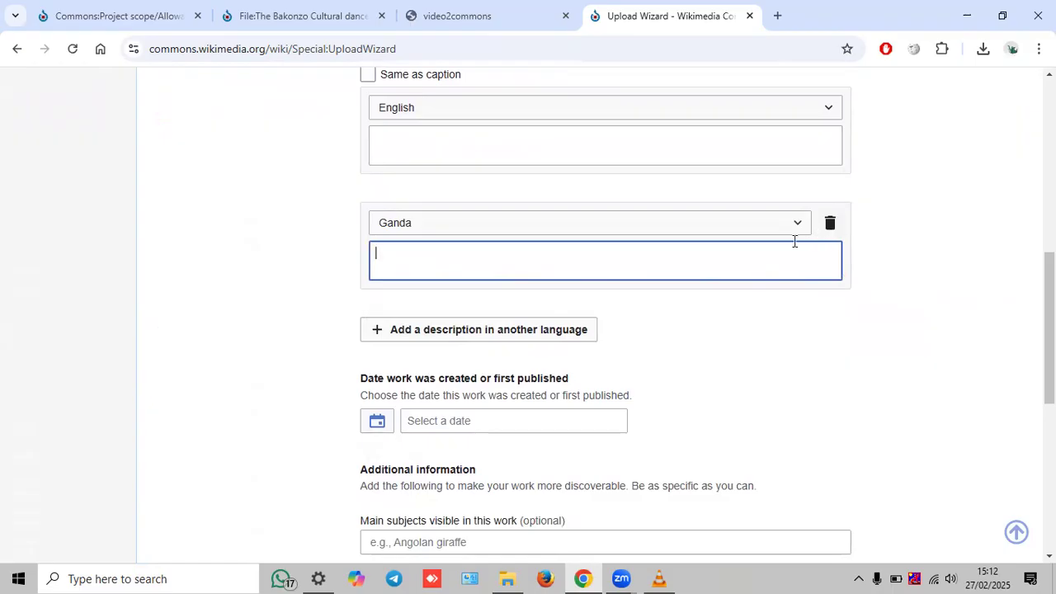
scroll(791, 242, down, 2)
scroll(815, 135, up, 2)
click(829, 222)
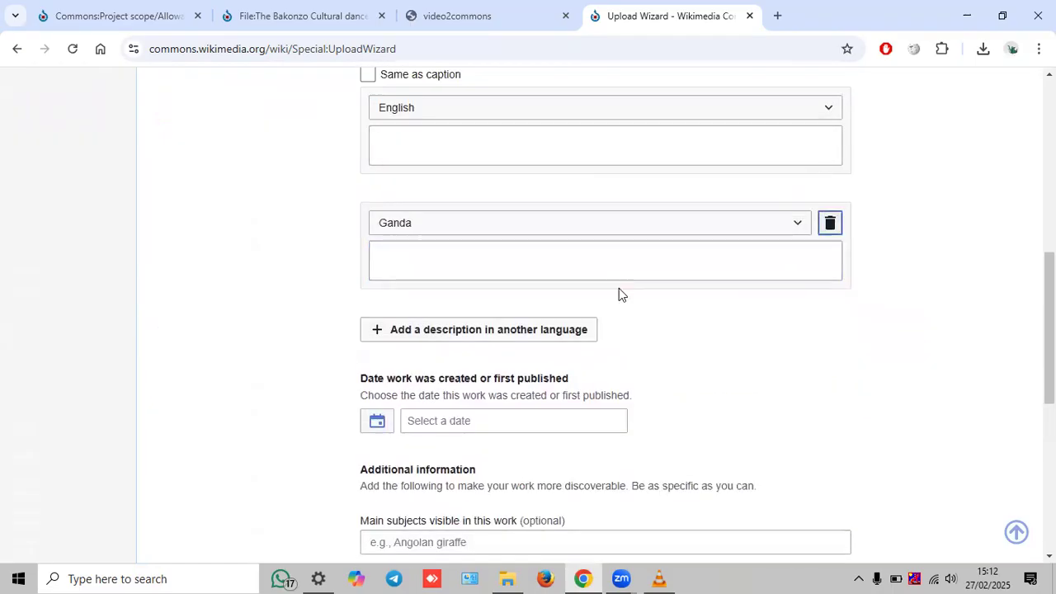
- Set the work's creation date to 13 February 2025 with the calendar
scroll(669, 297, down, 3)
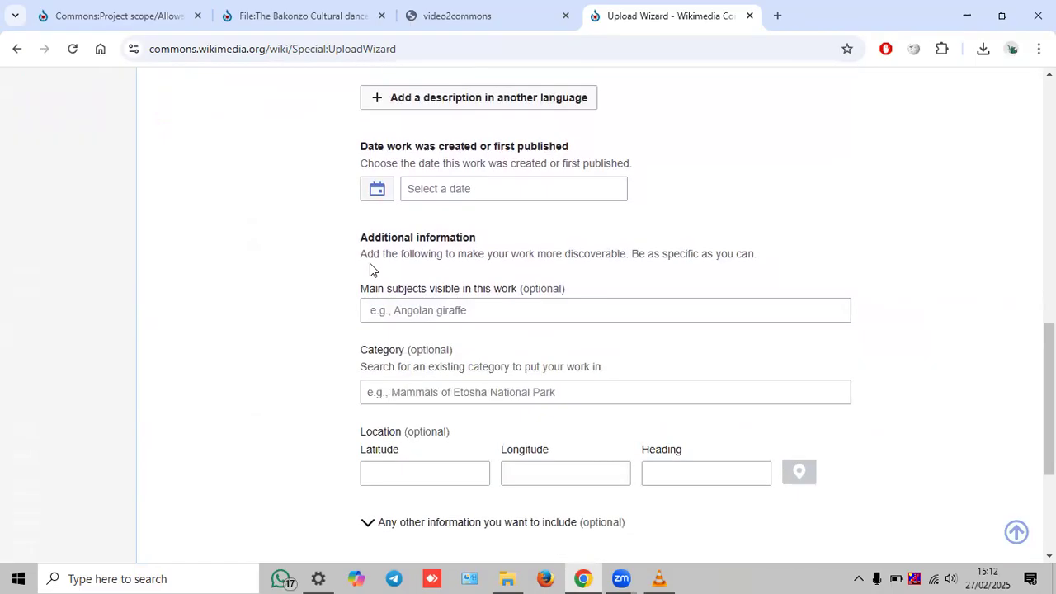
click(376, 189)
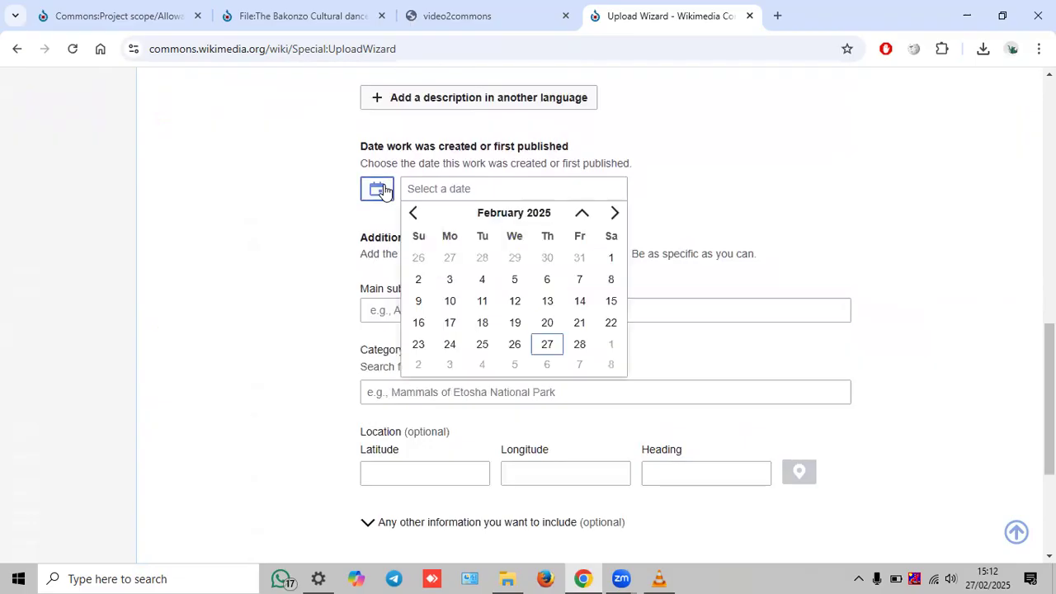
click(537, 301)
- Change the creation date to 1 January 2020 by choosing the year, month and day in the calendar
click(387, 192)
click(414, 213)
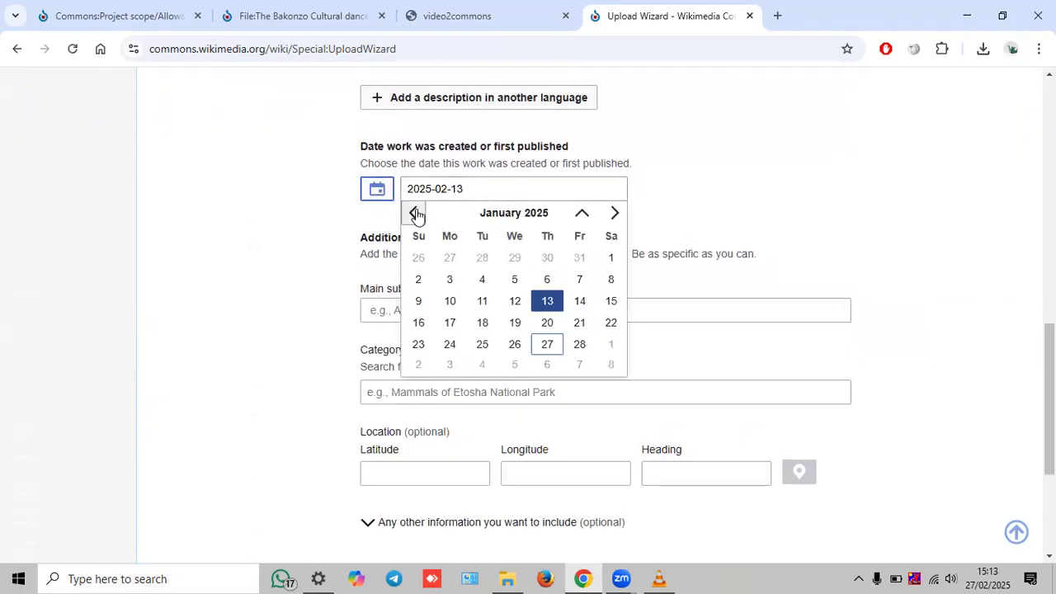
click(414, 212)
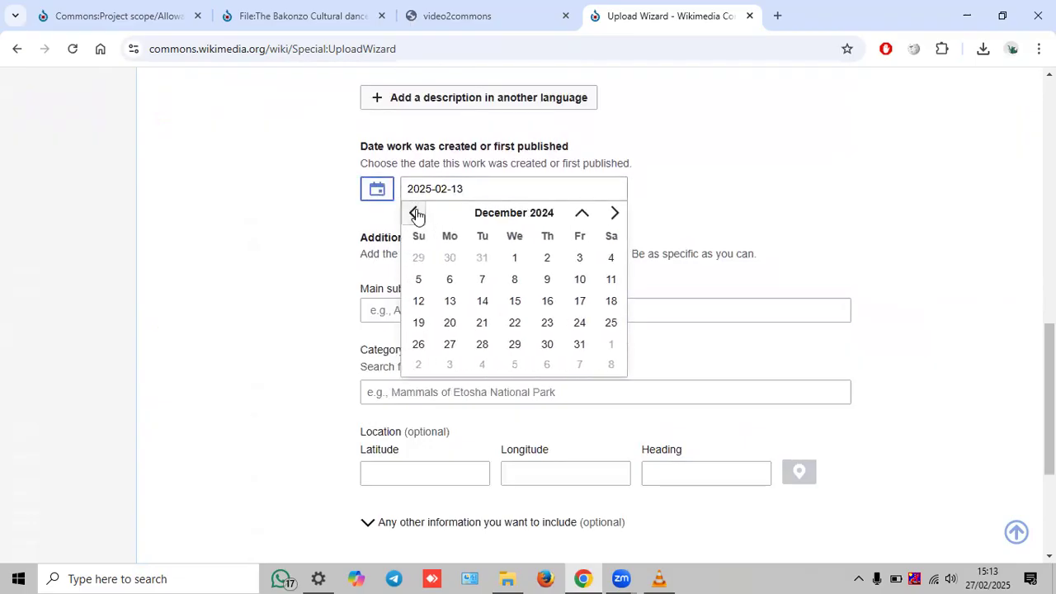
click(519, 216)
click(529, 211)
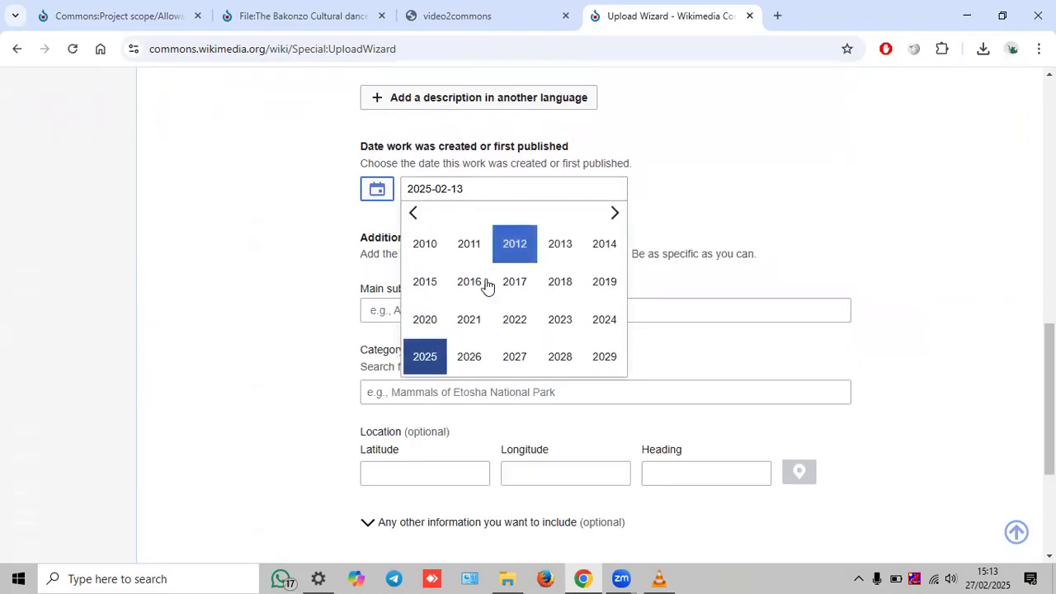
click(425, 319)
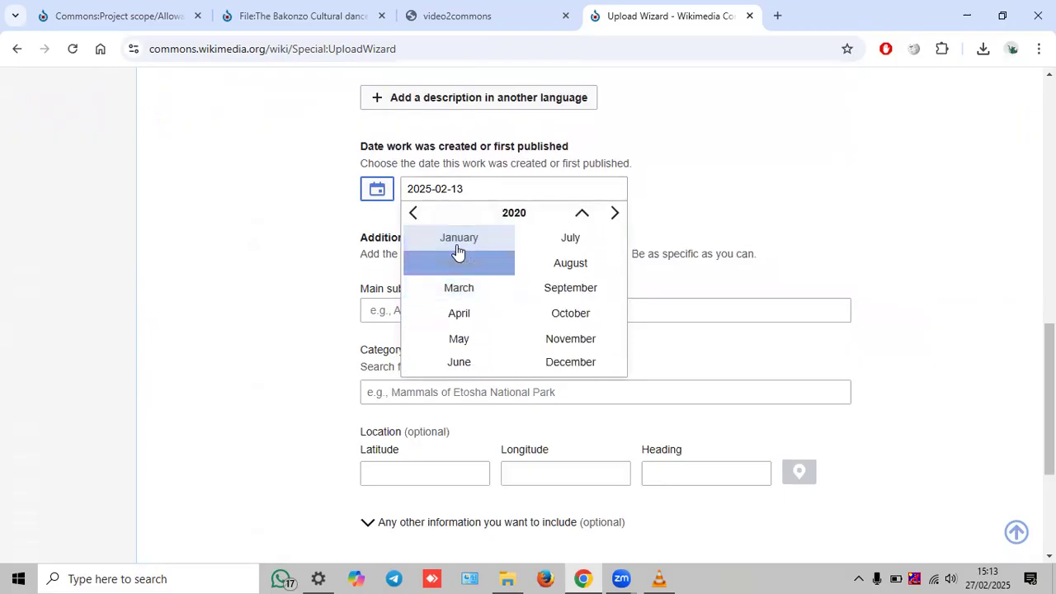
click(458, 248)
click(513, 253)
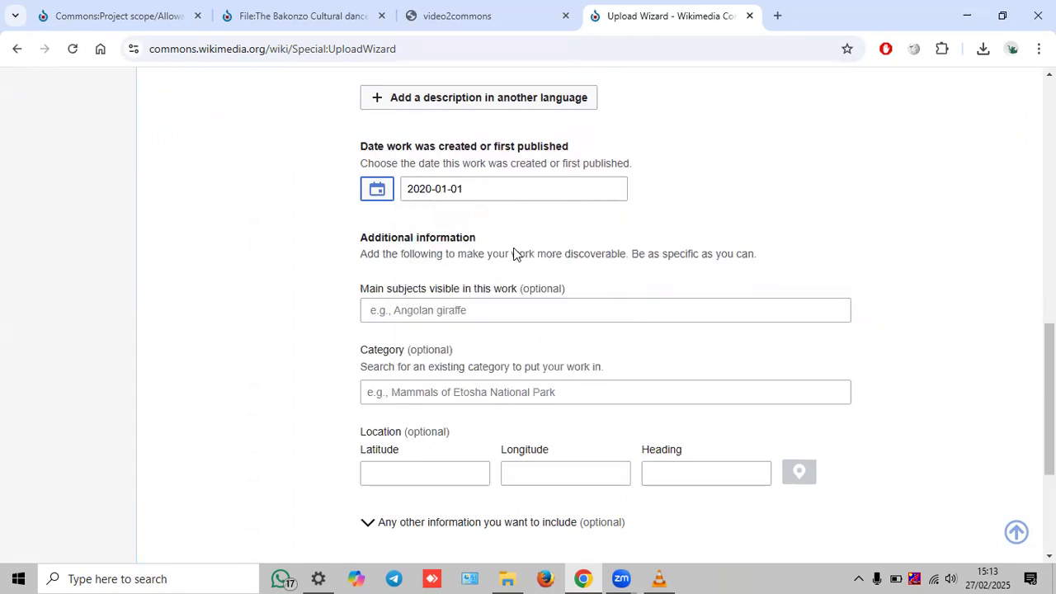
- Append the time 18:01 to the creation date and then clear the whole date entry
click(523, 190)
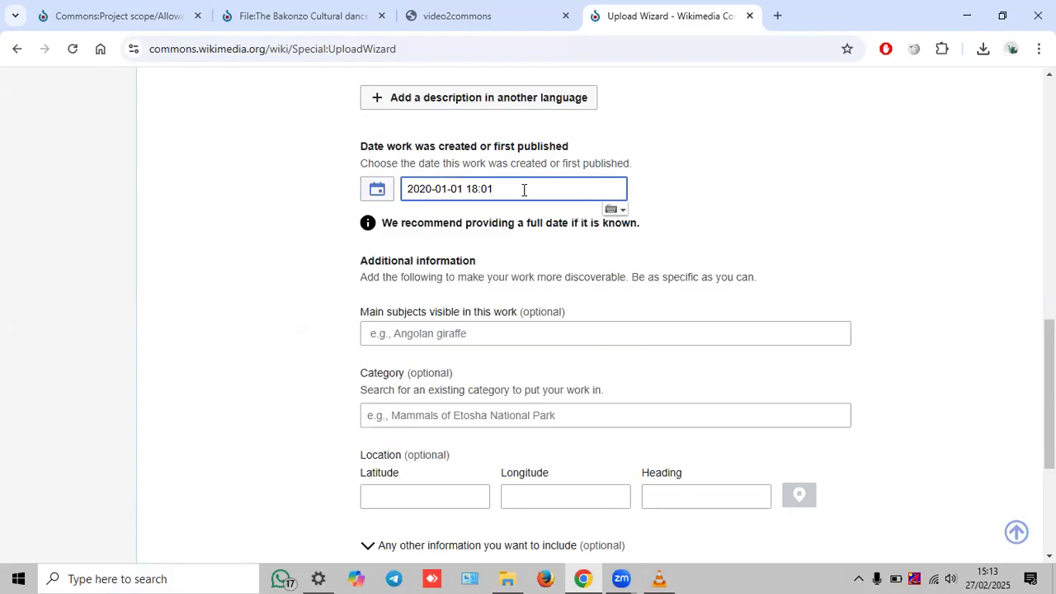
click(597, 253)
click(522, 190)
triple_click(522, 193)
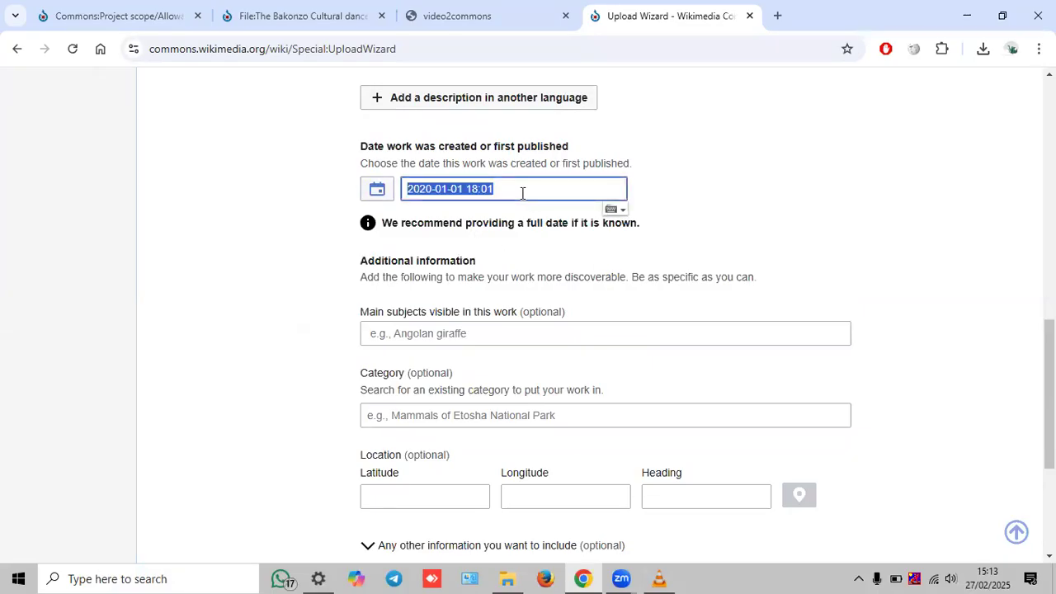
key(BackSpace)
- Search the main subjects for "FNB sta", add Soccer City Stadium and remove it again
click(451, 335)
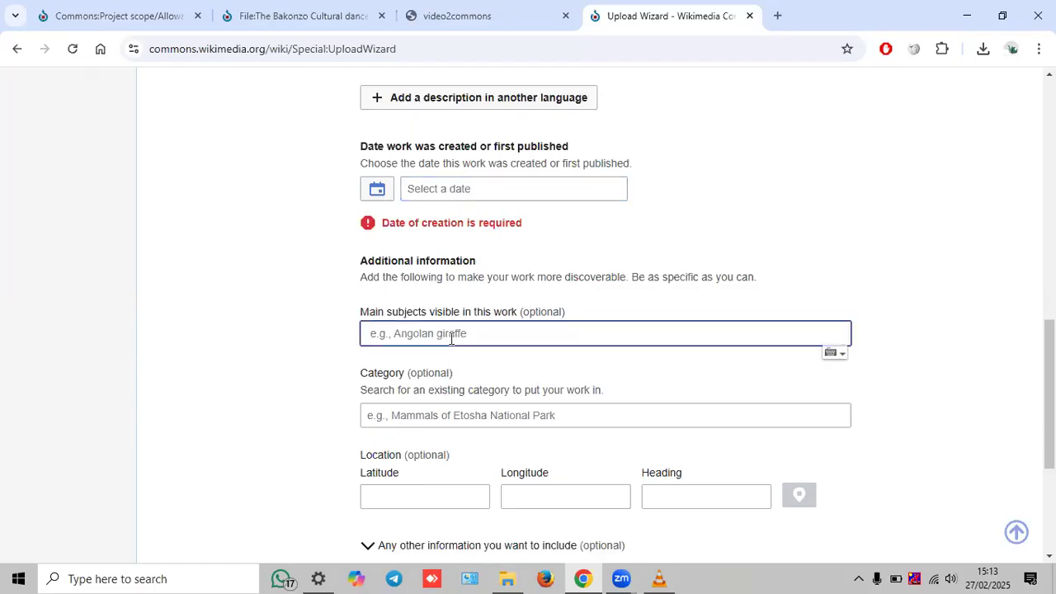
text(F)
key(BackSpace)
text(B sta)
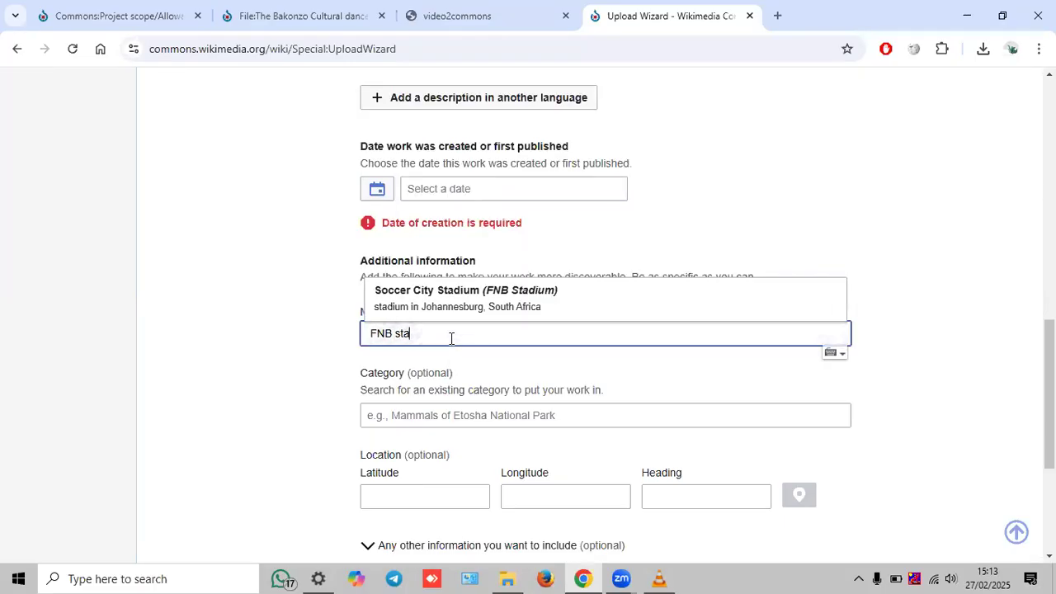
click(490, 298)
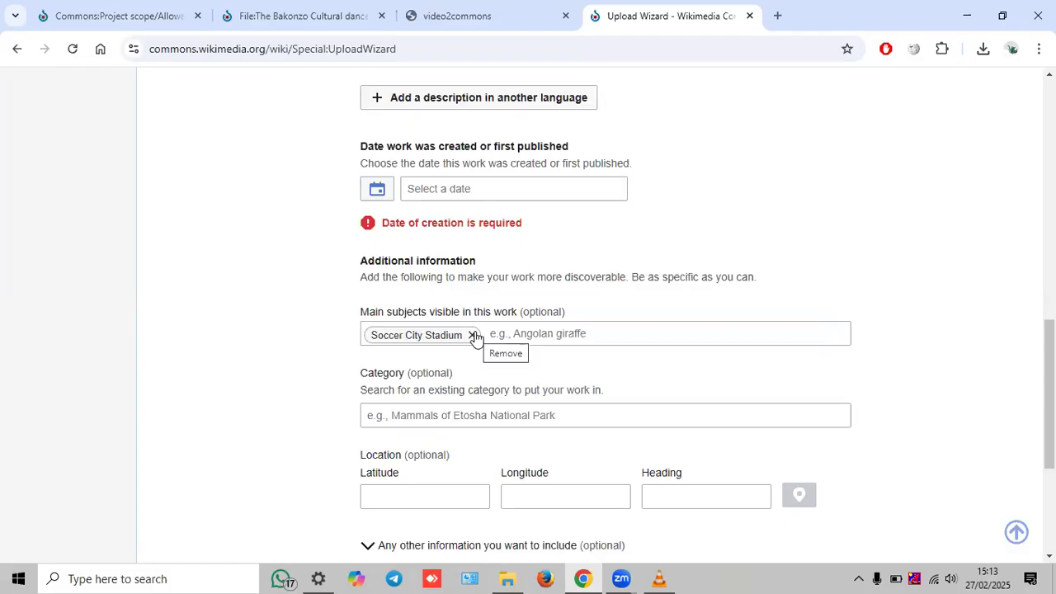
click(473, 335)
- Search the main subjects for "Matooke", pick the Ugandan dish Matoke and clear it again
text(Matooke)
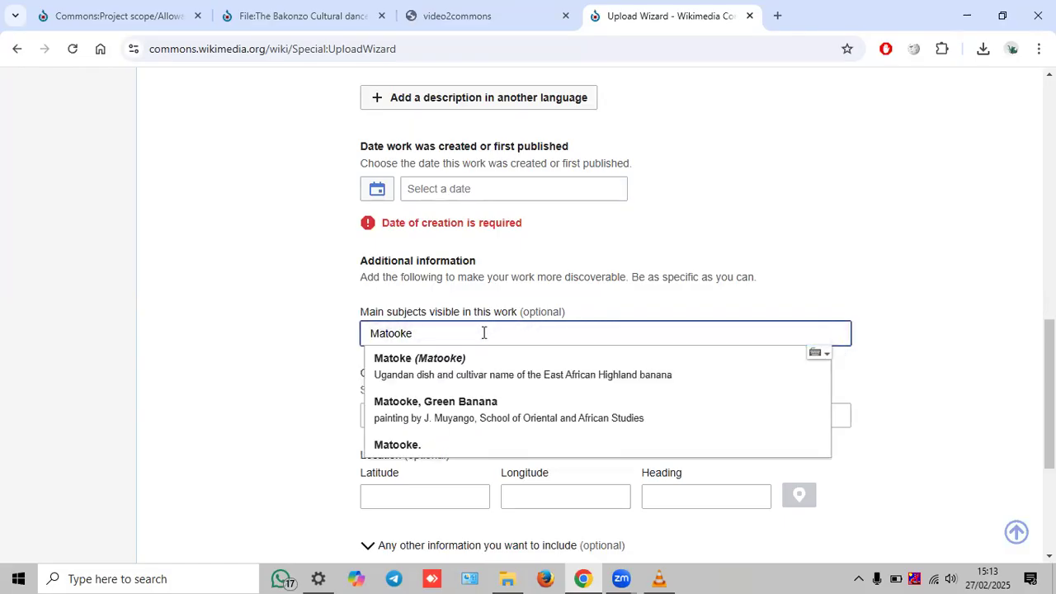
click(474, 367)
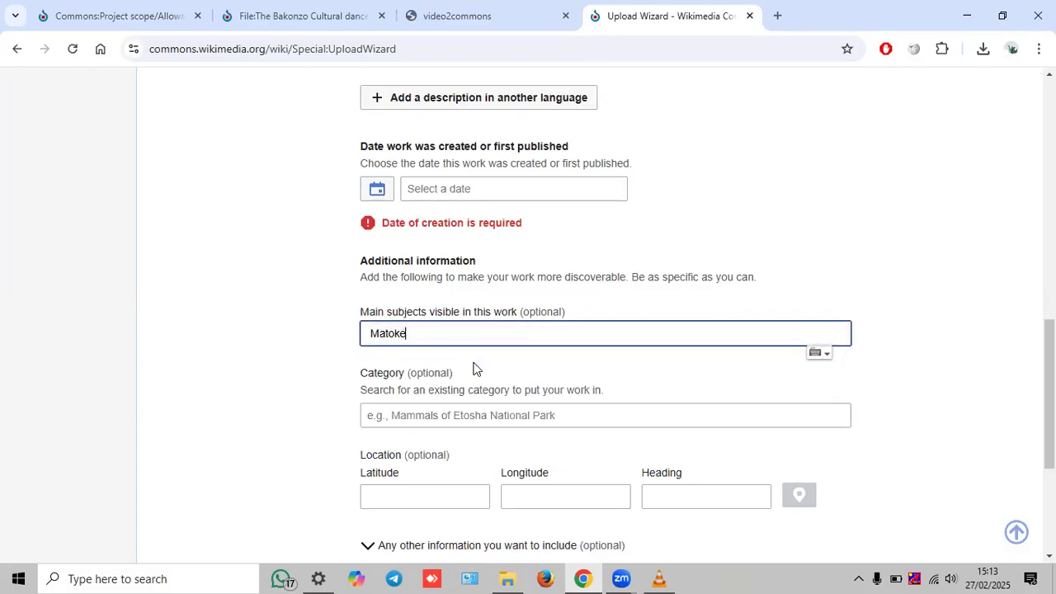
click(419, 335)
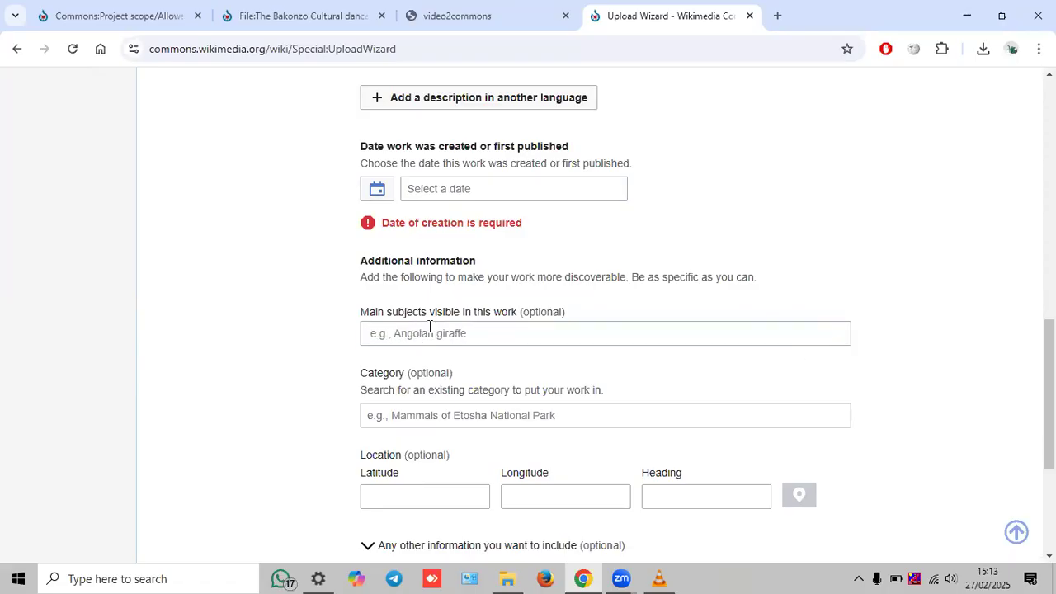
- Search the categories for "Audios from Wiki Loves Folklore 2025" and add Audios from Wiki Loves Folklore 2025 in Uganda
scroll(428, 326, down, 2)
click(421, 257)
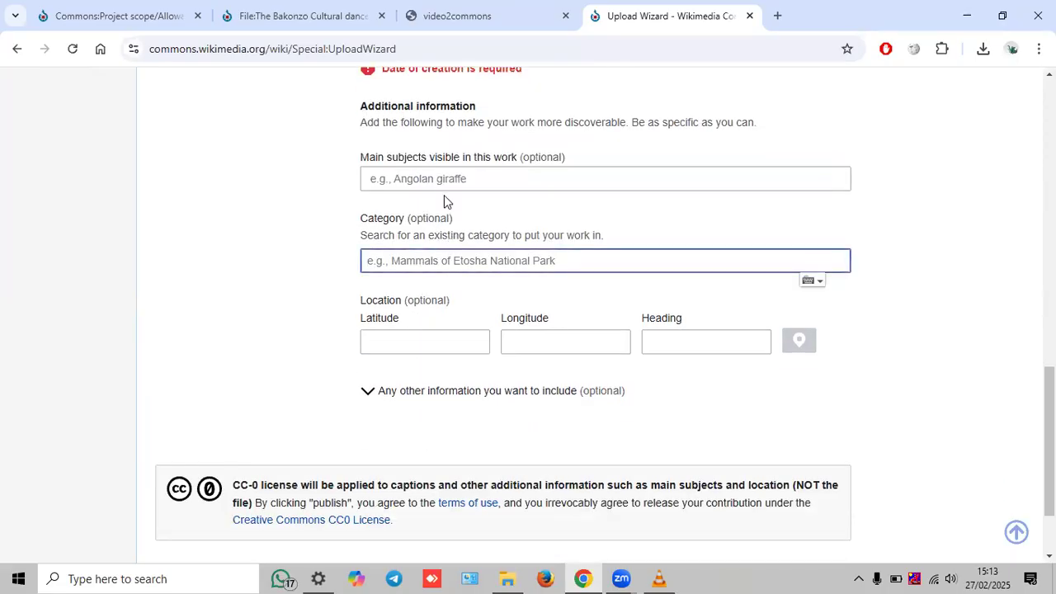
text(Images fr)
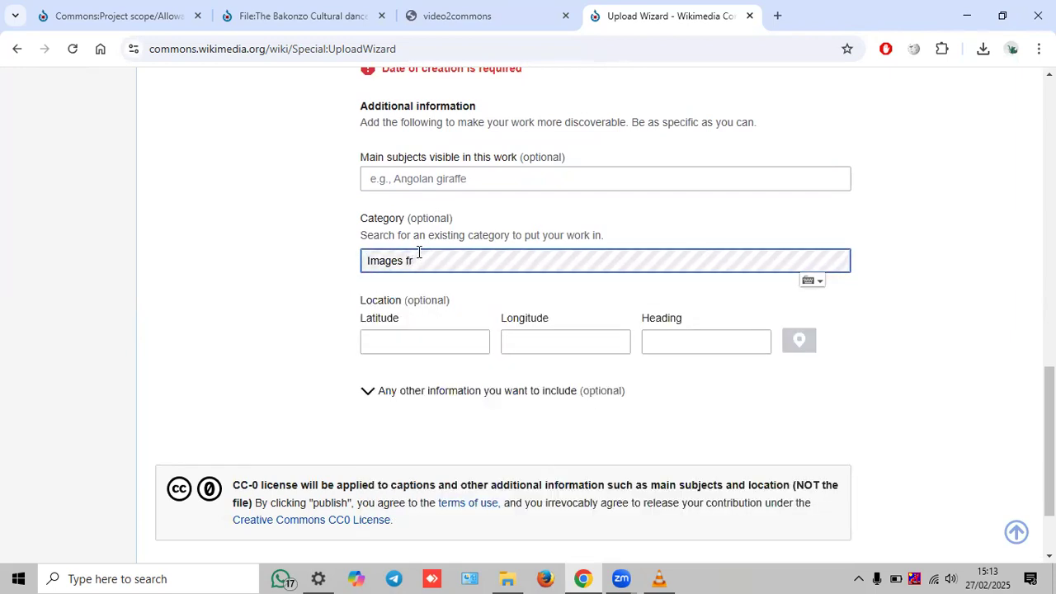
key(ctrl+a)
key(BackSpace)
text(Audiio)
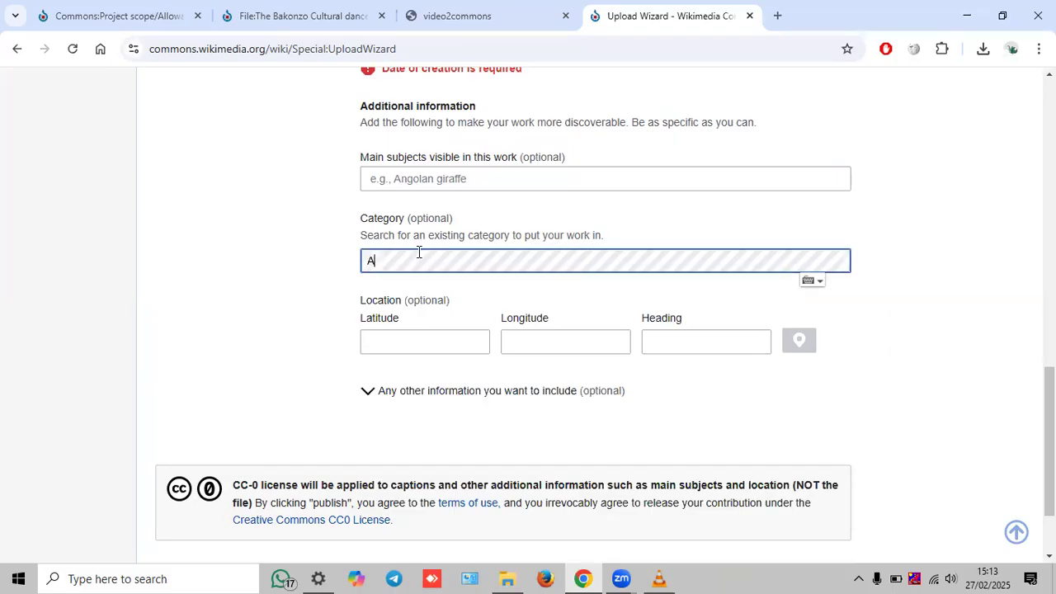
key(BackSpace)
key(BackSpace)
text(os from Wi)
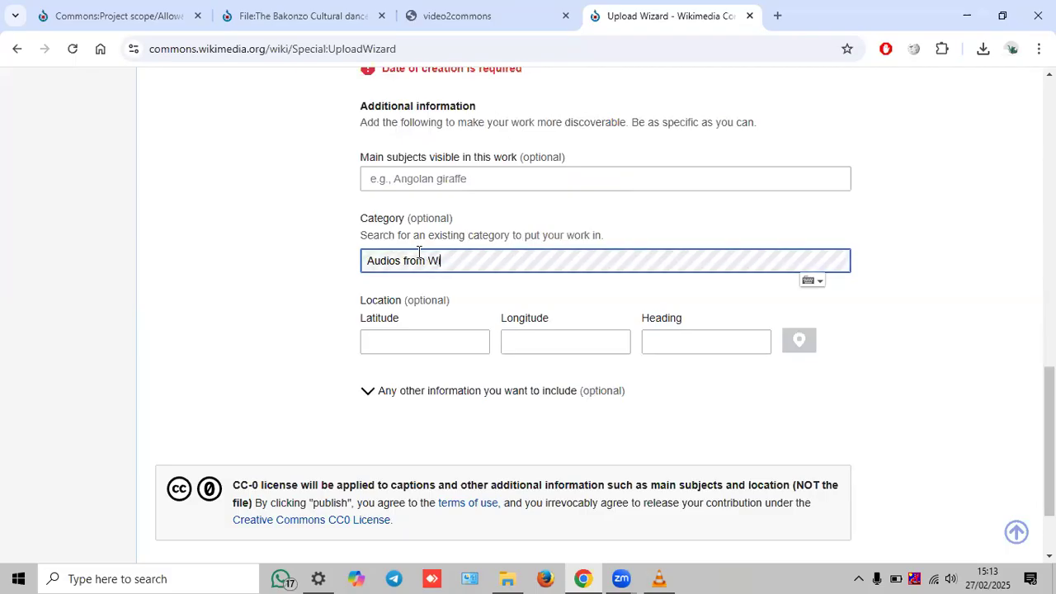
text(ki Loves Folklore)
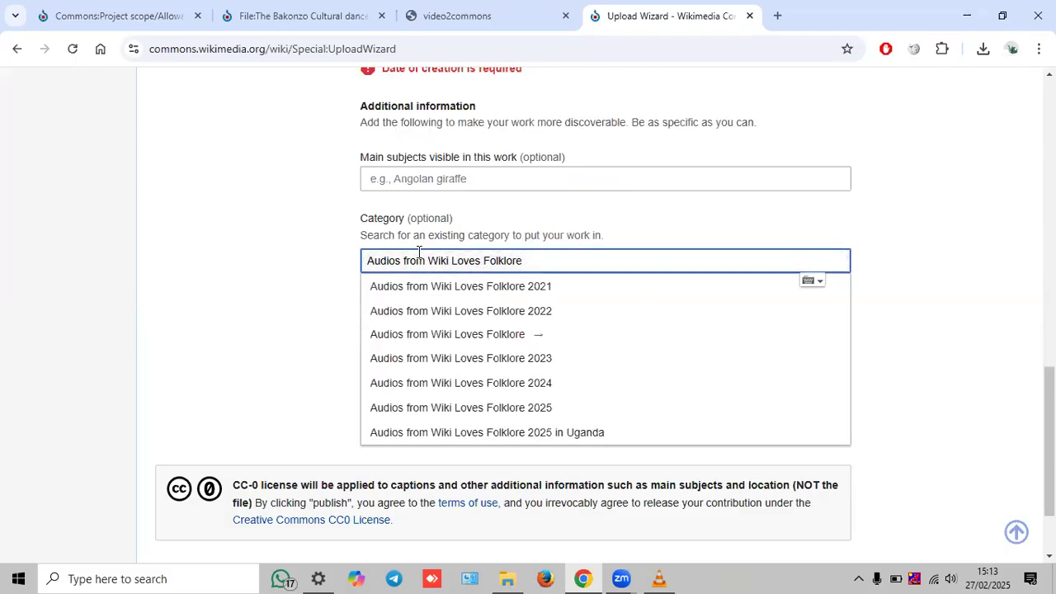
text( 2025)
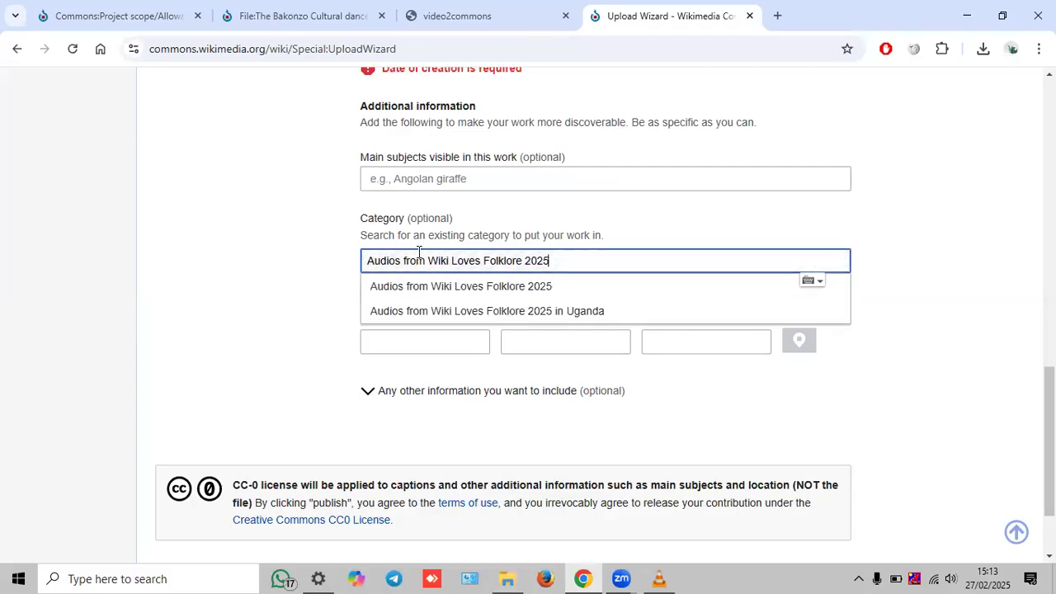
click(488, 310)
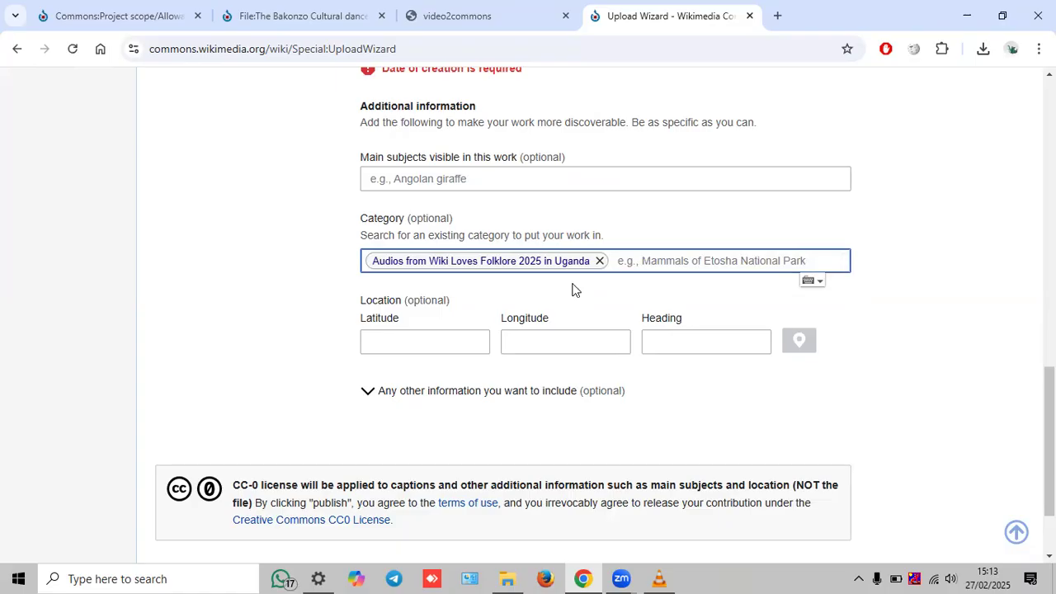
- Expand and collapse the optional other-information field, and review the whole description form from title to location
scroll(577, 315, down, 1)
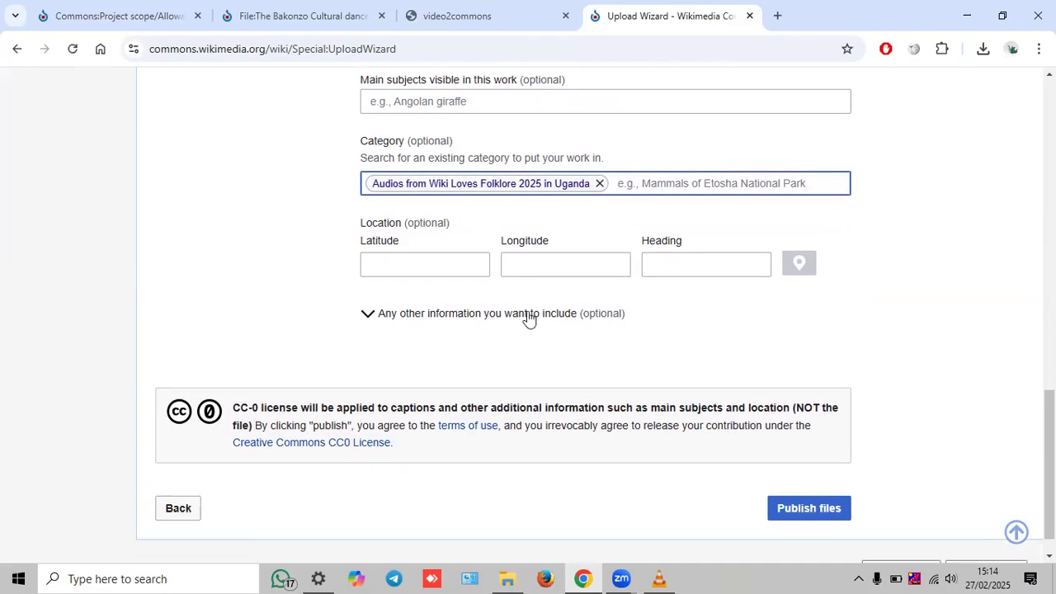
click(511, 318)
scroll(495, 272, up, 2)
scroll(532, 215, down, 2)
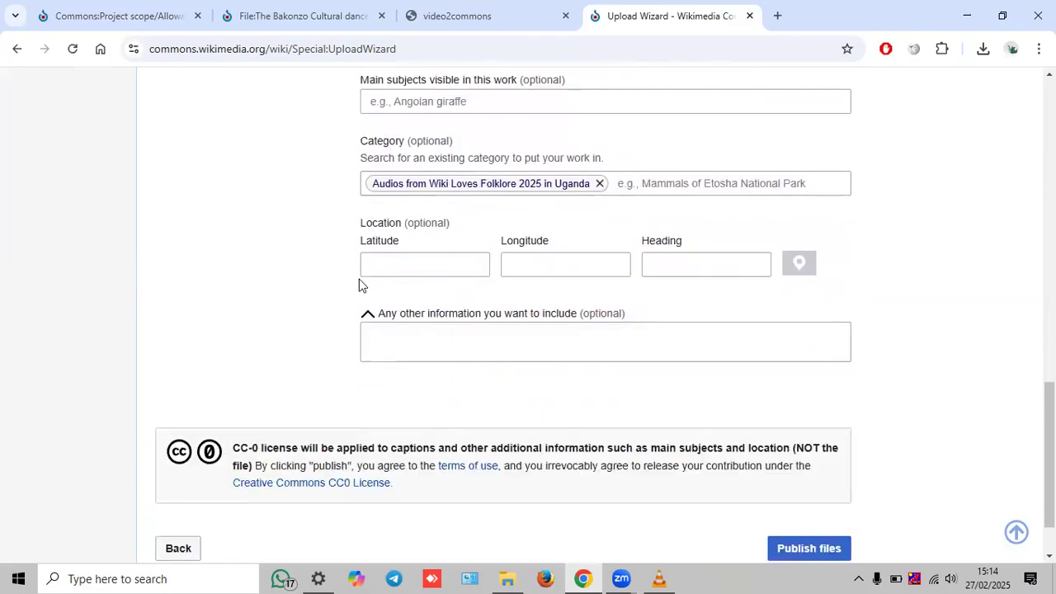
click(367, 314)
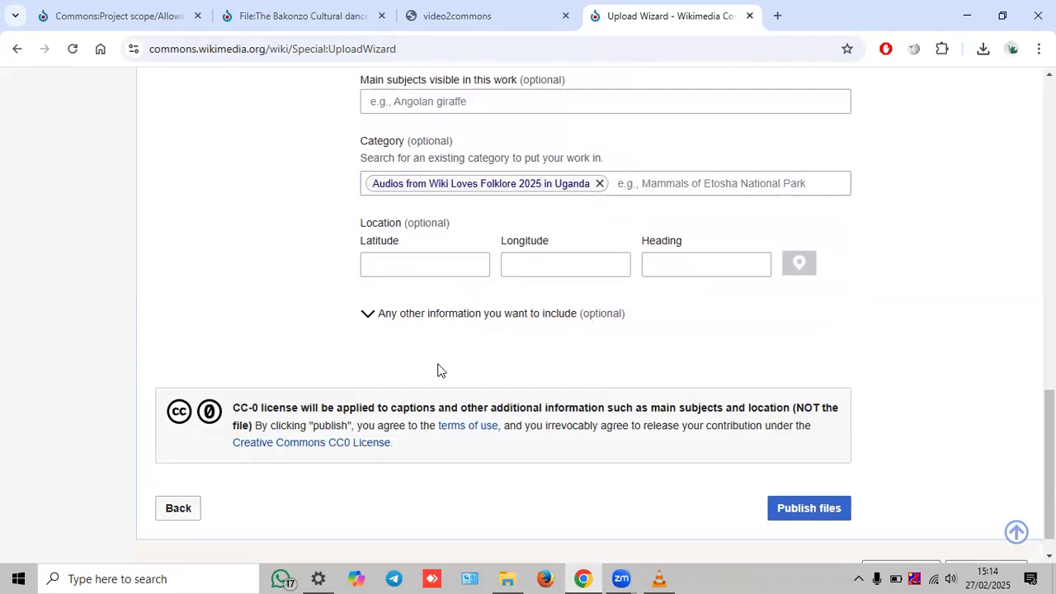
scroll(506, 370, up, 4)
scroll(766, 361, down, 4)
click(838, 476)
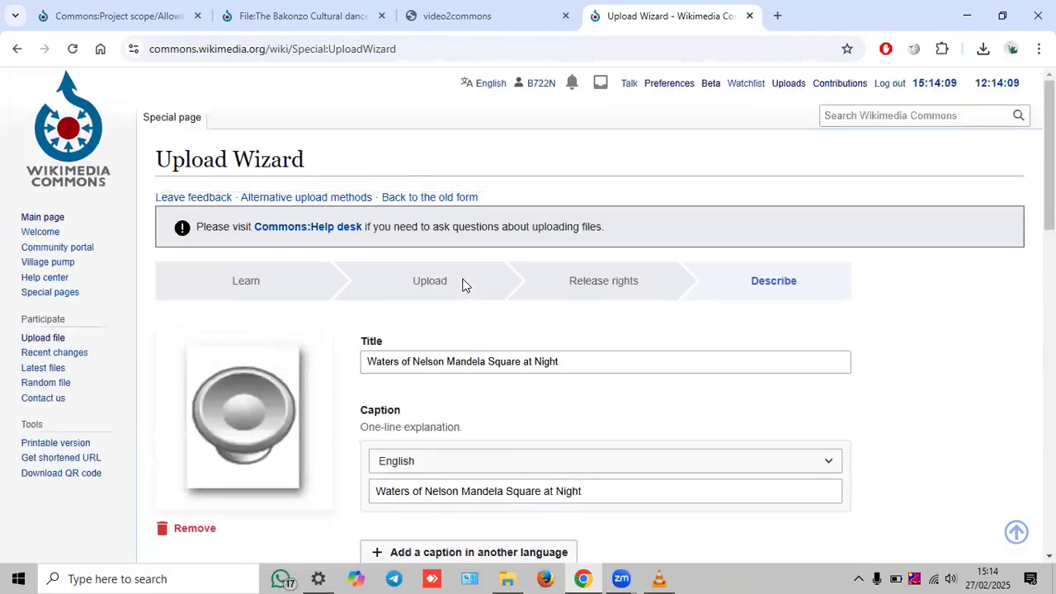
scroll(463, 285, down, 10)
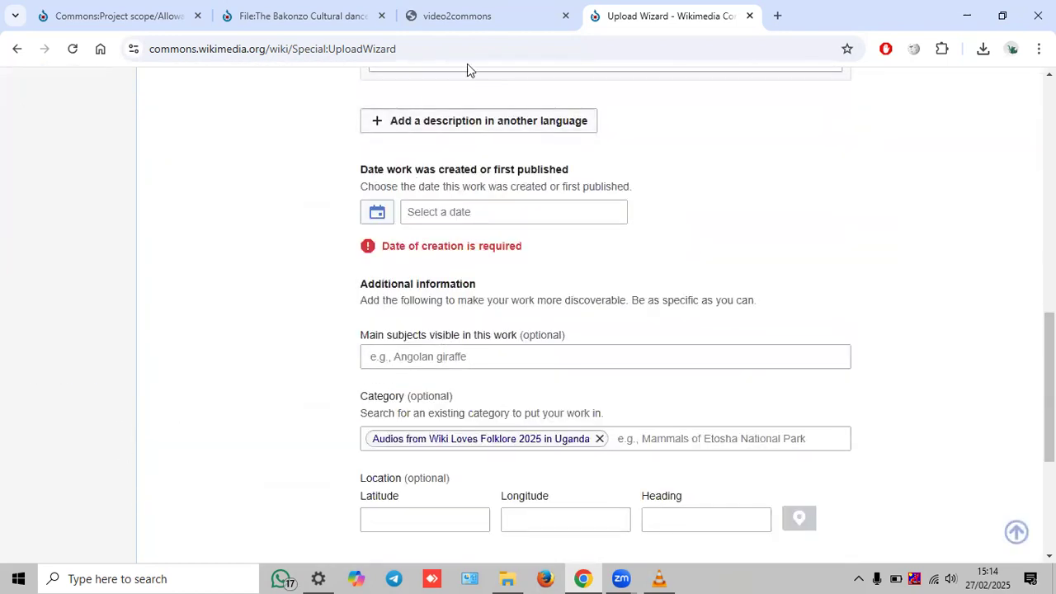
- Check the progress of the FNB Stadium in South Africa task in video2commons and return to the Upload Wizard
click(479, 16)
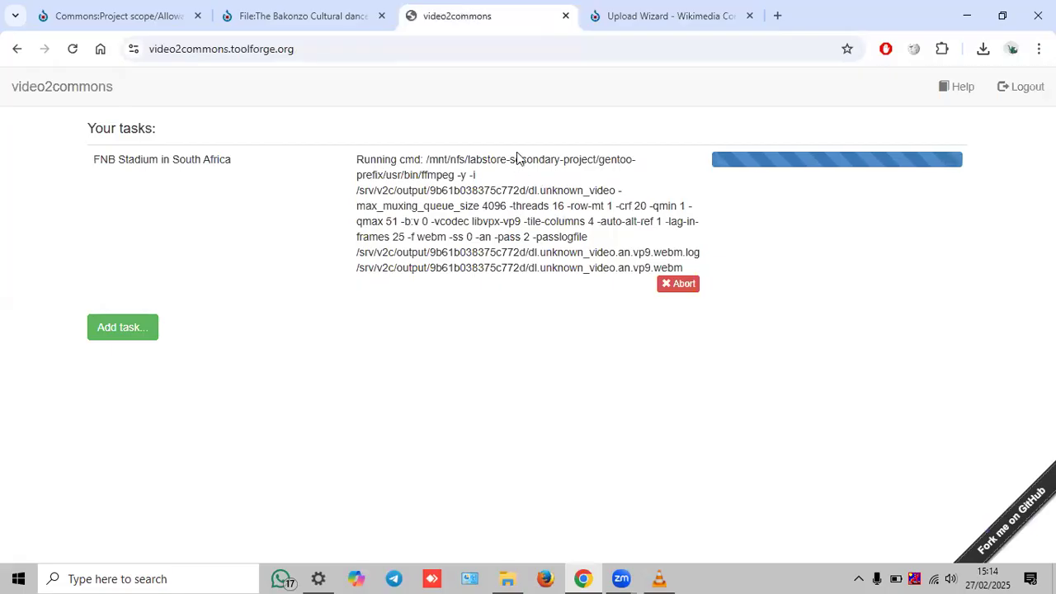
click(670, 16)
scroll(635, 172, up, 10)
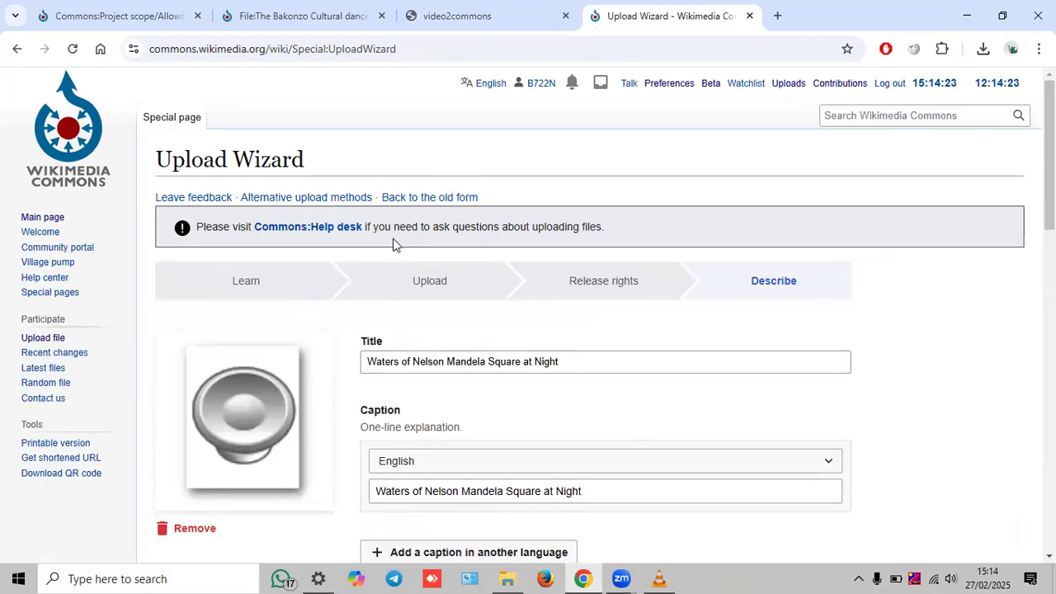
click(487, 18)
click(628, 18)
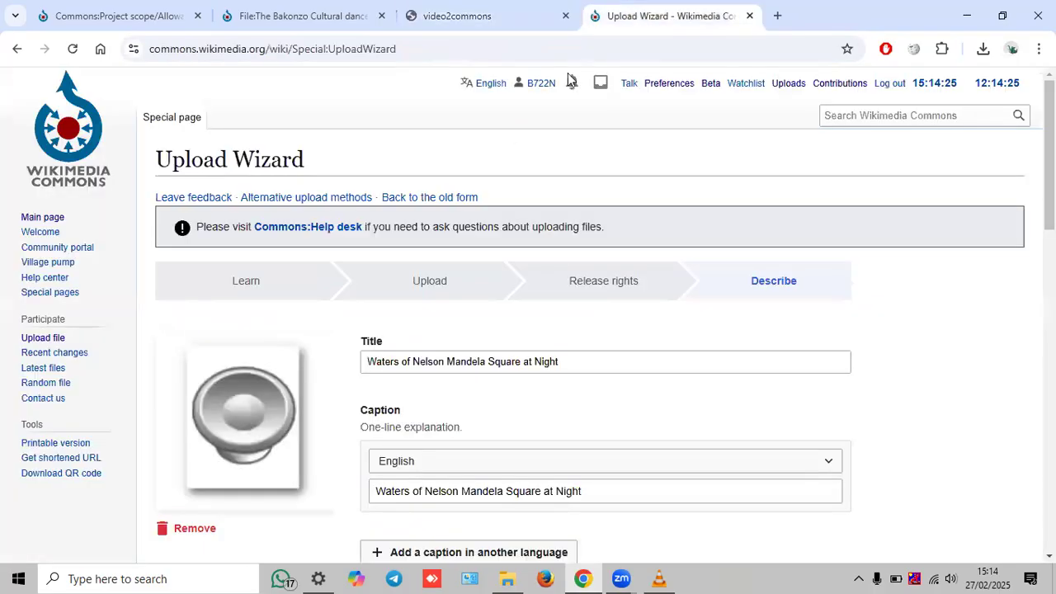
- Search the web for "handbrake" in a new browser tab and open the HandBrake website to view its download offer
click(776, 17)
text(hand)
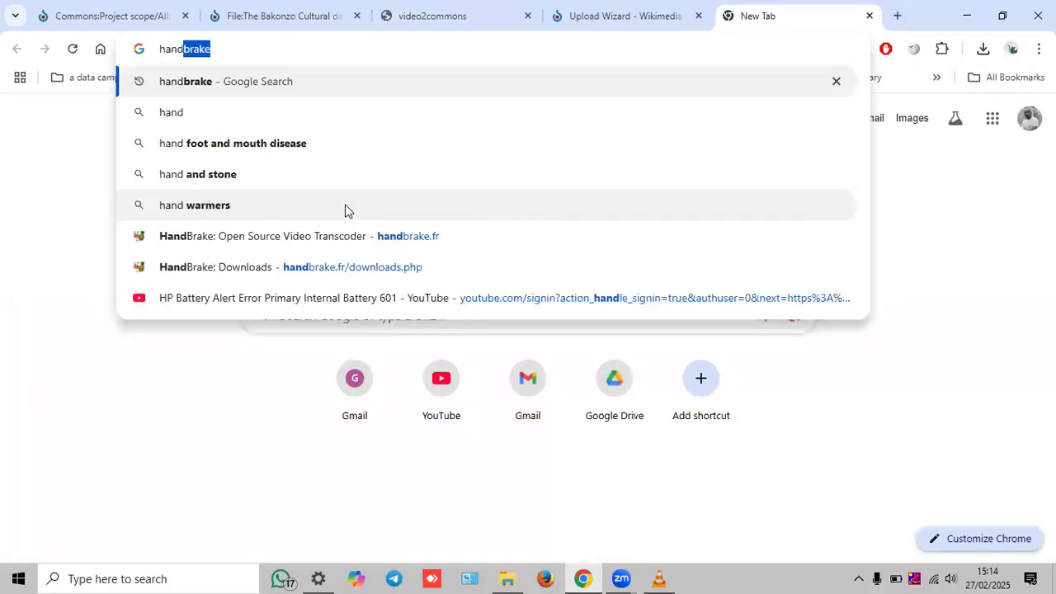
key(Return)
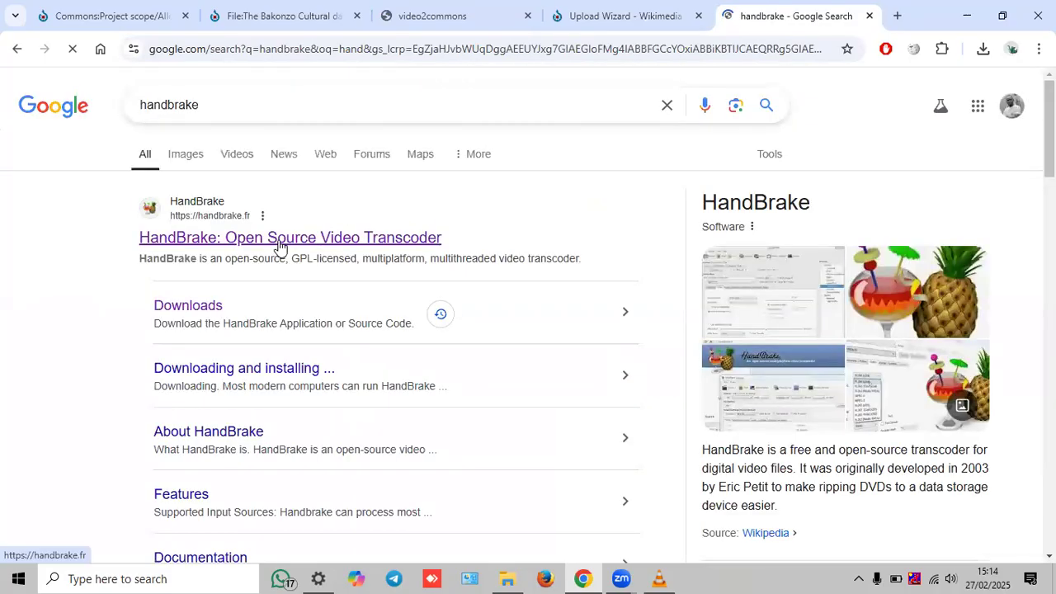
click(279, 240)
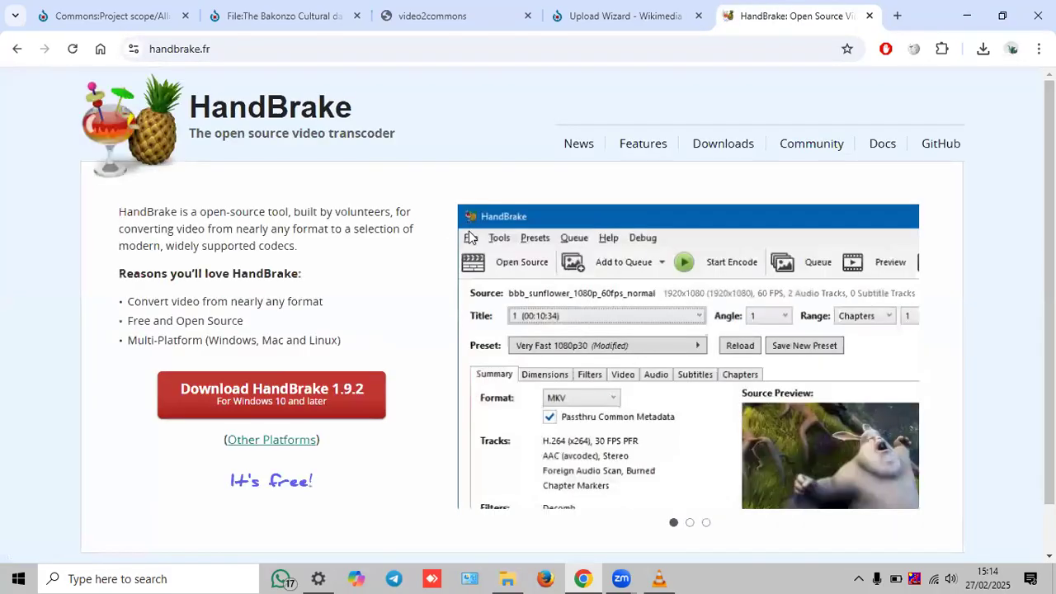
scroll(469, 236, down, 2)
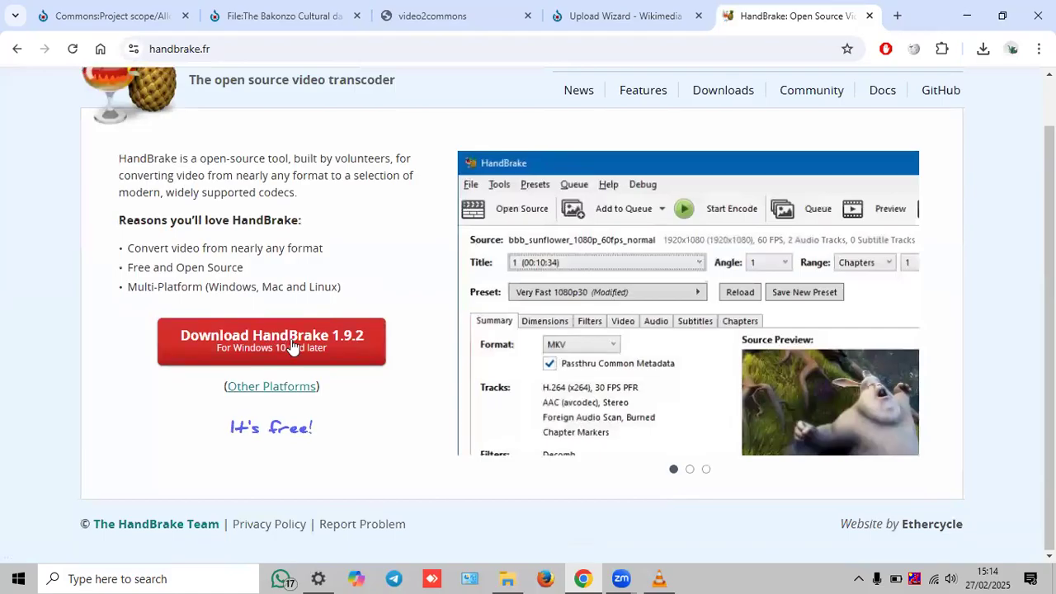
- Launch the installed HandBrake application and decline recovering the unfinished queue items
click(210, 578)
text(handbr)
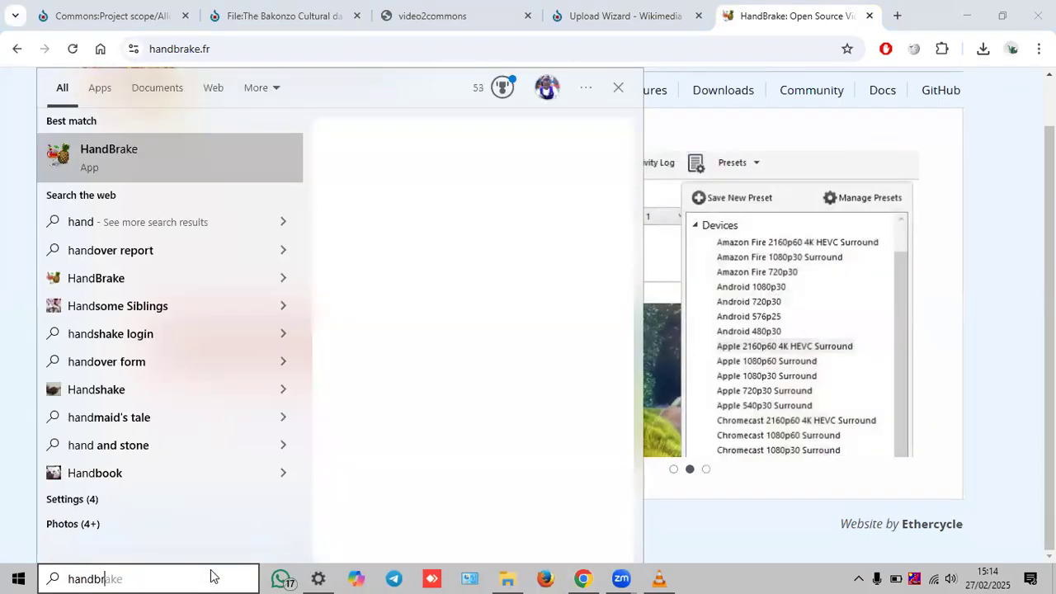
click(230, 161)
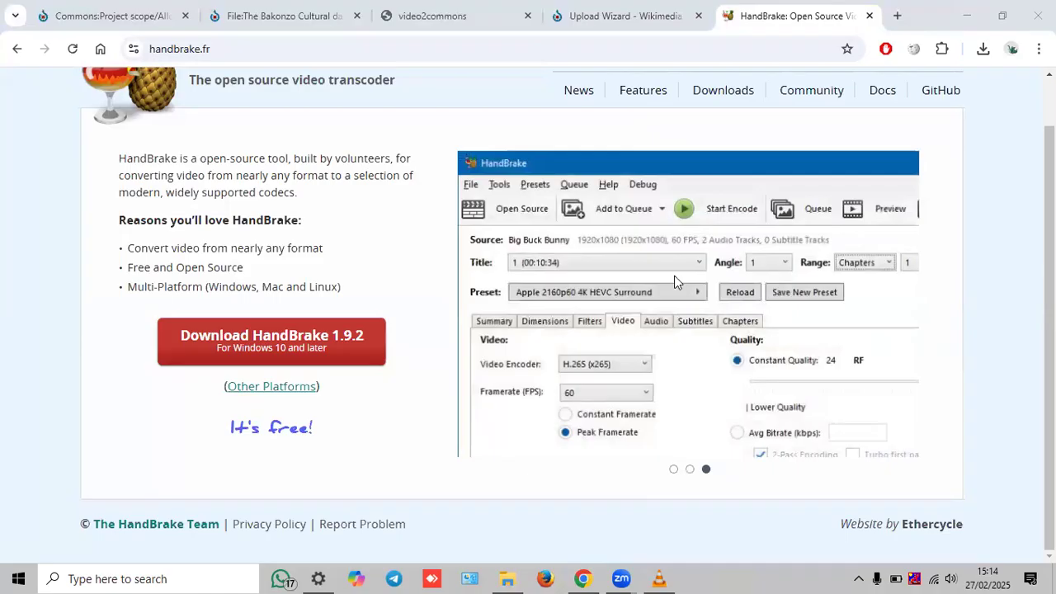
click(615, 25)
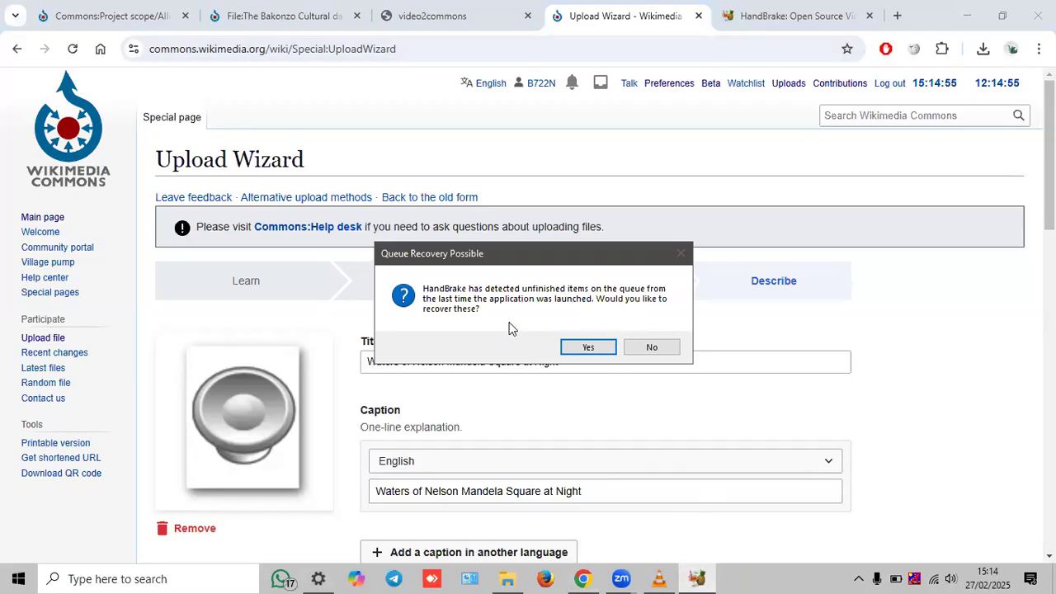
click(650, 347)
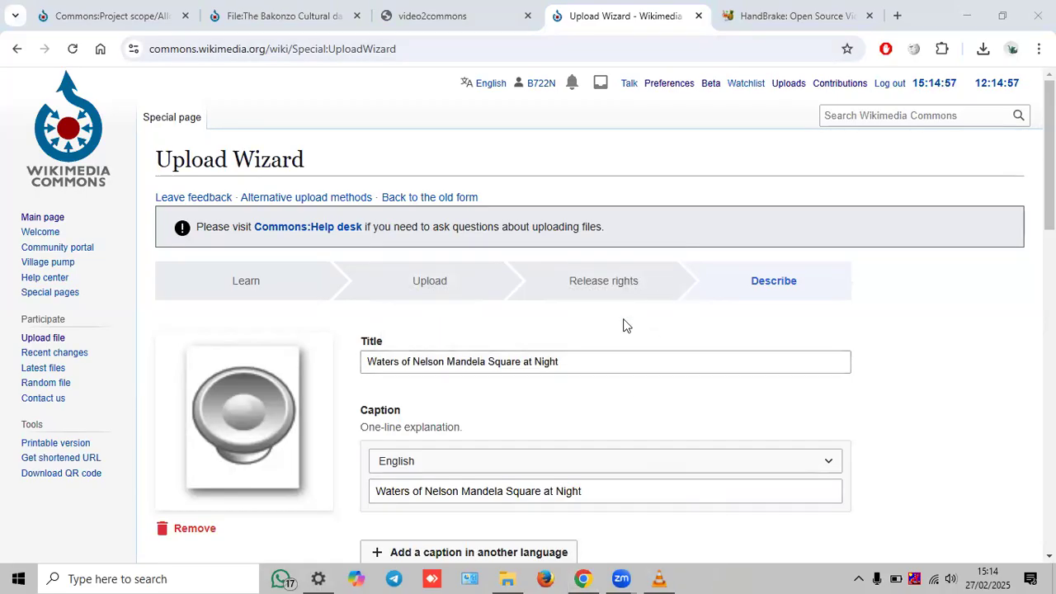
click(221, 576)
text(h)
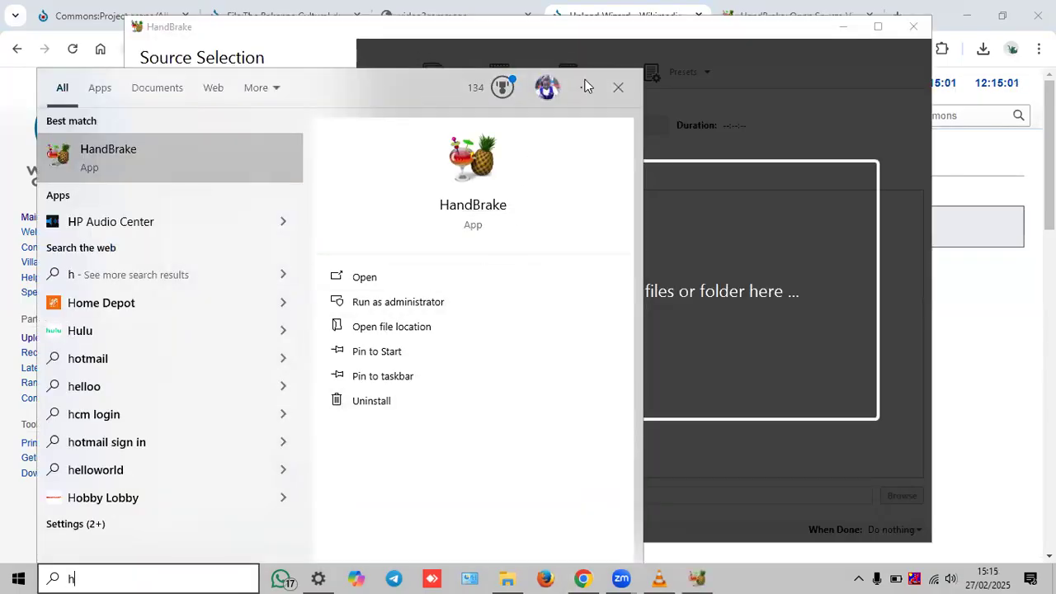
click(617, 88)
click(309, 41)
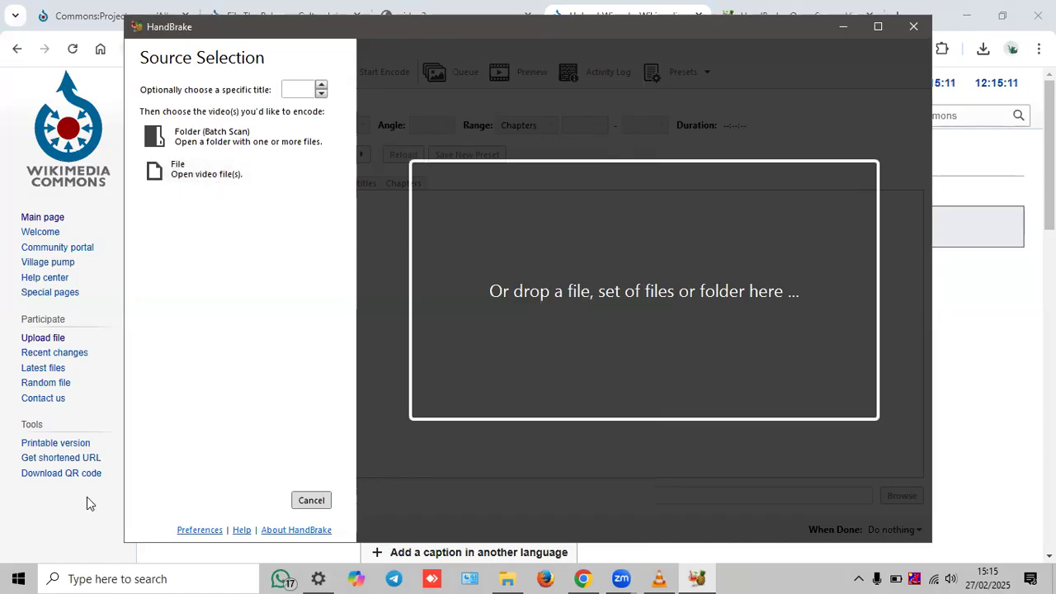
click(46, 548)
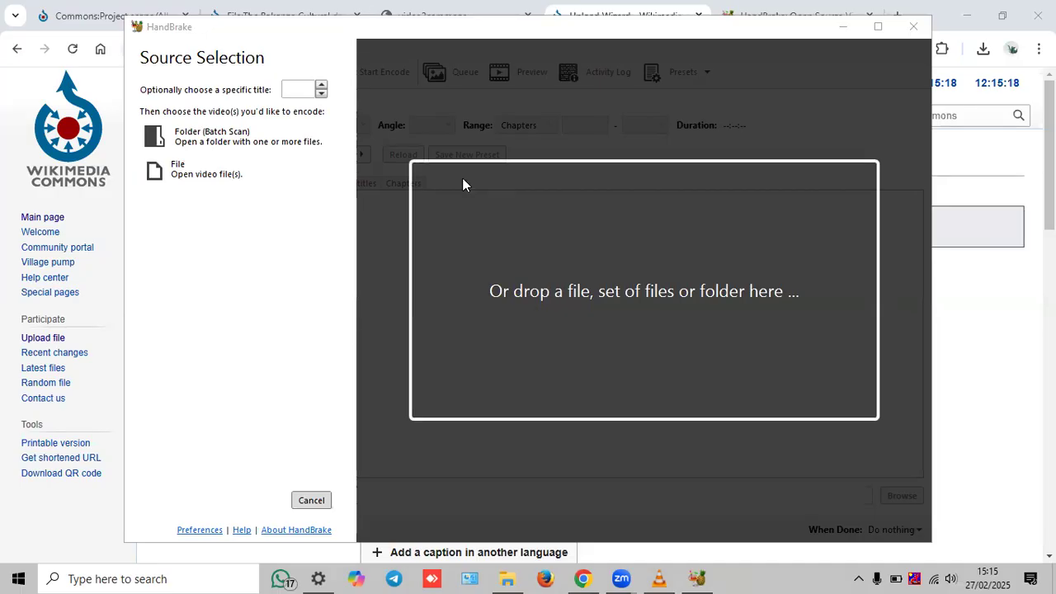
- Switch to File Explorer and delete the converted OGG file of Nelson Mandela Square from the Video to commons Convertor folder
click(507, 578)
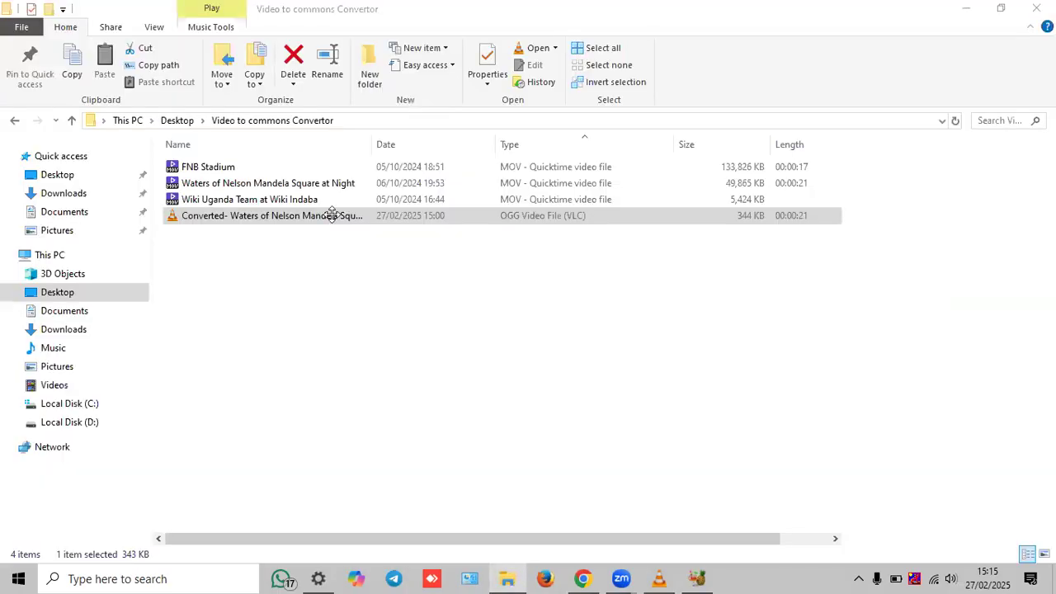
click(251, 218)
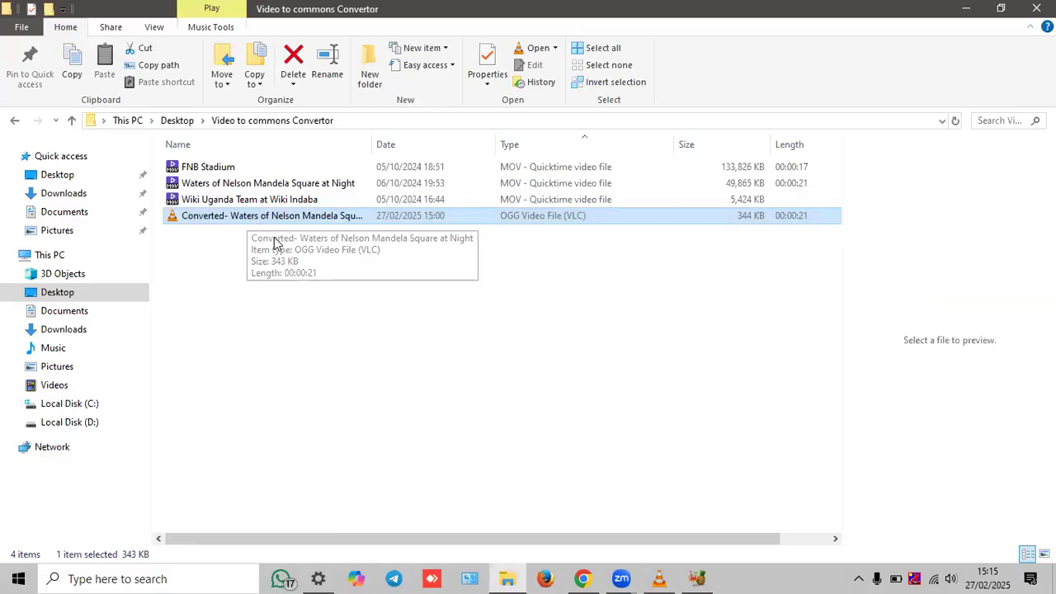
key(Delete)
- Load the video Wiki Uganda Team at Wiki Indaba from the folder into HandBrake as the source and browse its preview frames
click(258, 185)
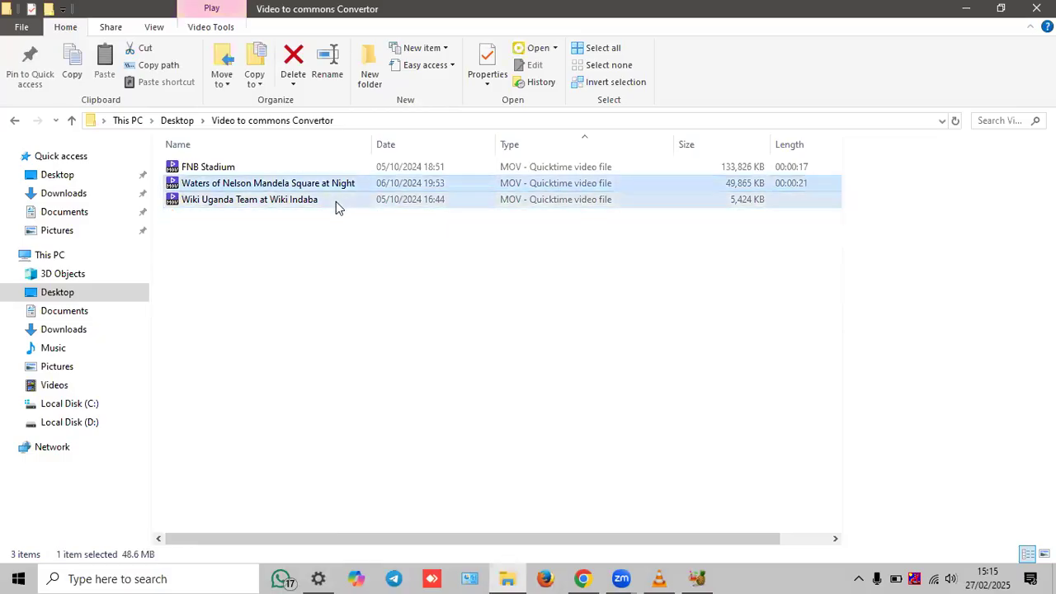
click(334, 202)
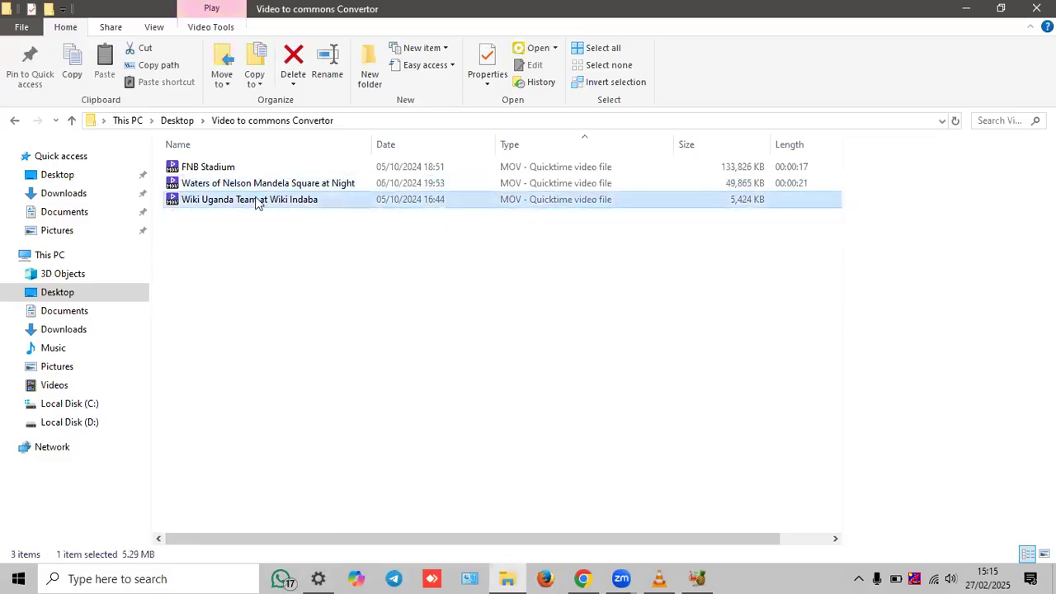
drag(256, 202, 619, 284)
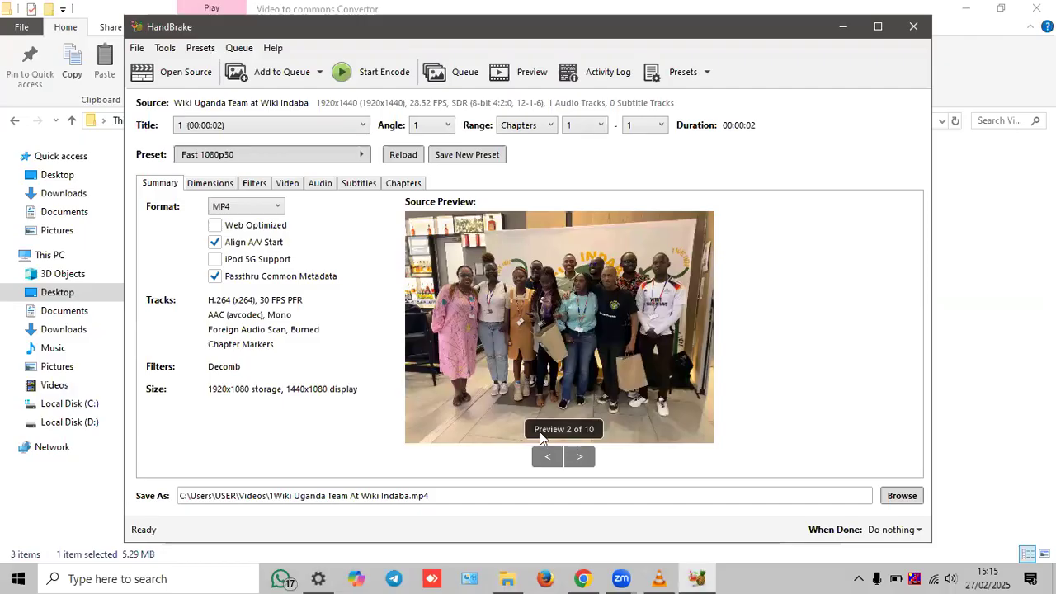
click(582, 458)
click(548, 459)
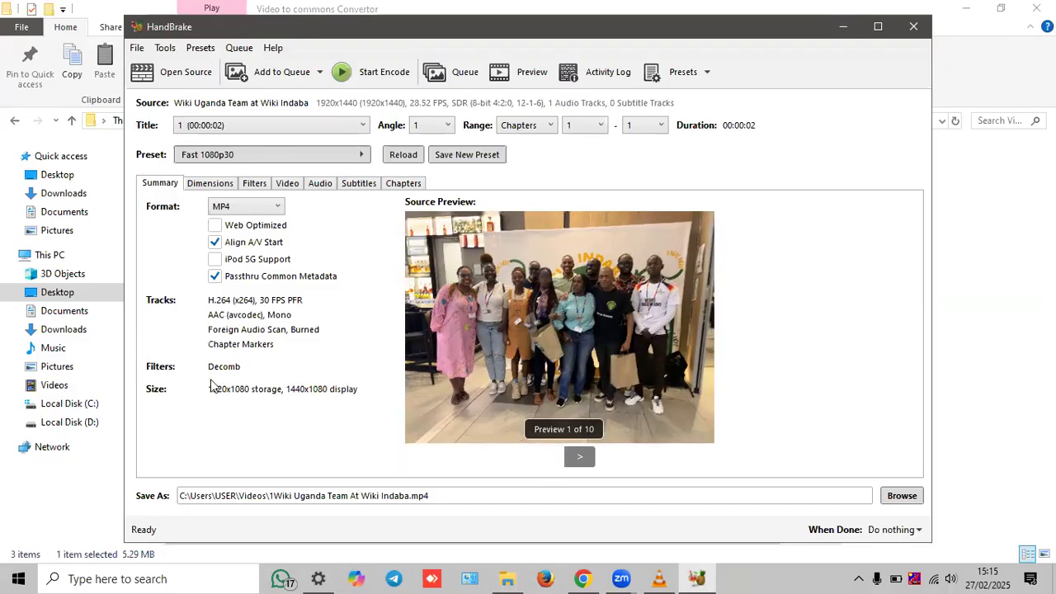
- Set the output format to WebM and examine the dimension and video encoding settings
click(236, 215)
click(159, 212)
click(256, 208)
click(248, 247)
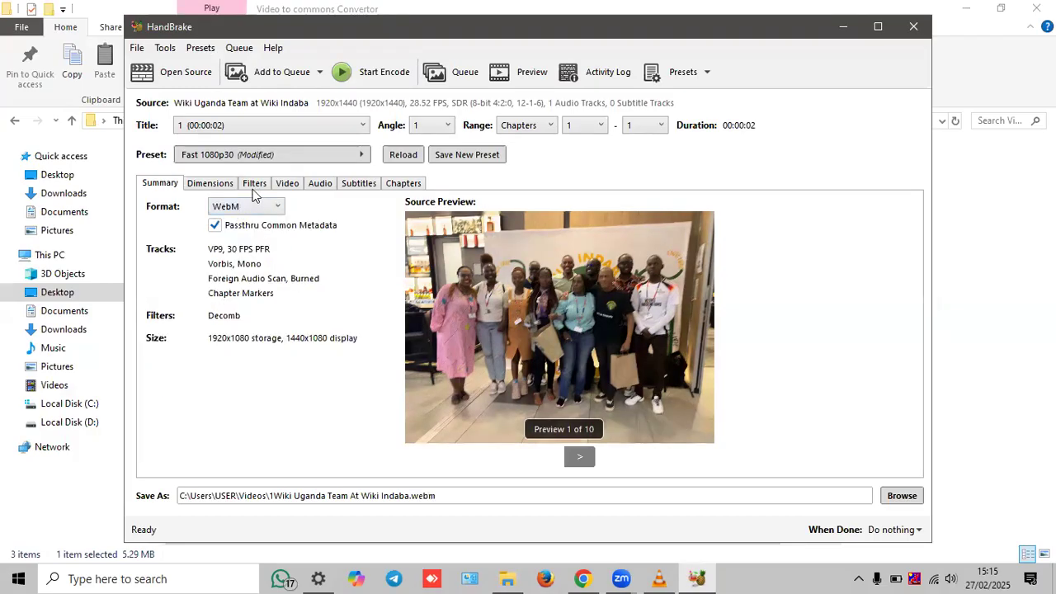
click(208, 185)
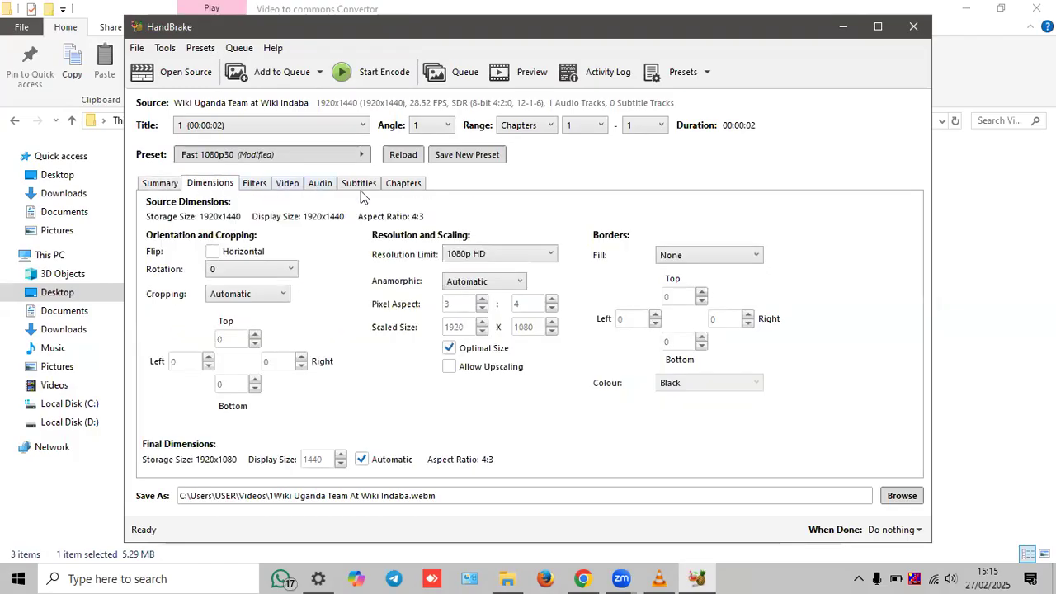
click(284, 183)
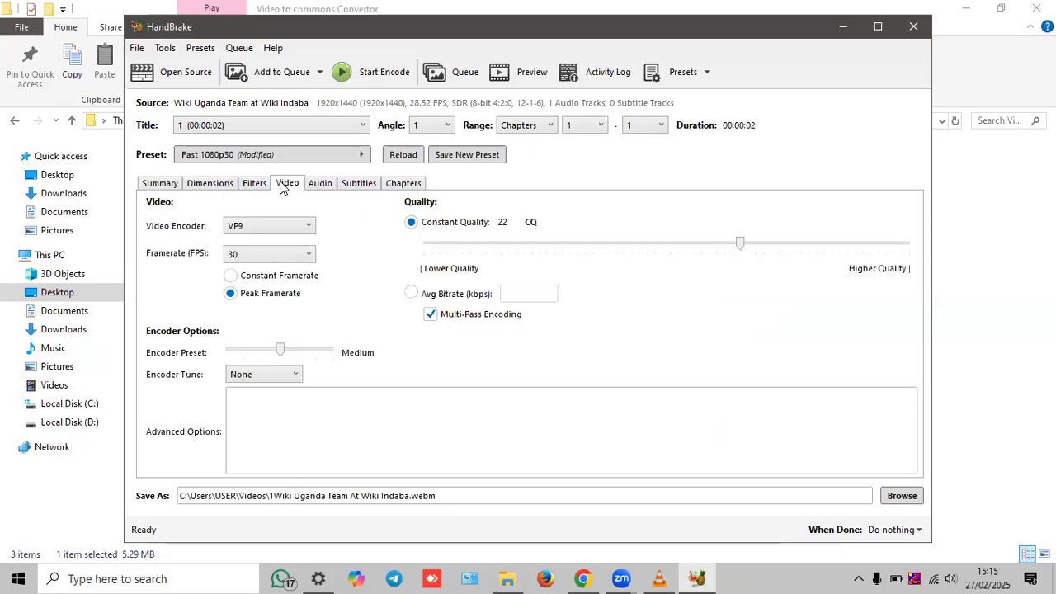
- Set the video encoder to VP9 and the audio codec to Vorbis, then review the summary, video and audio settings
click(299, 228)
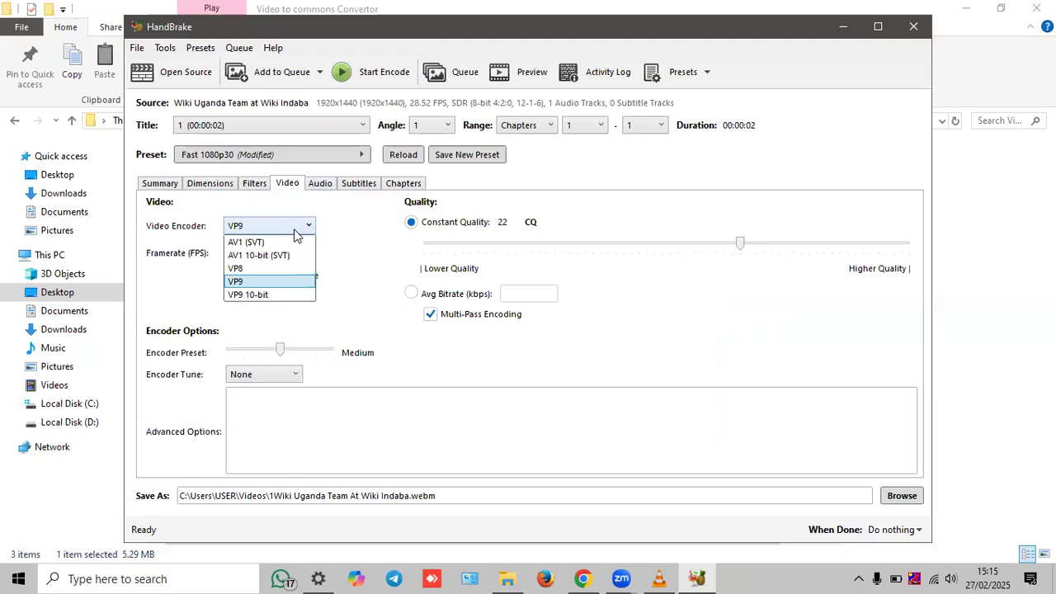
click(270, 281)
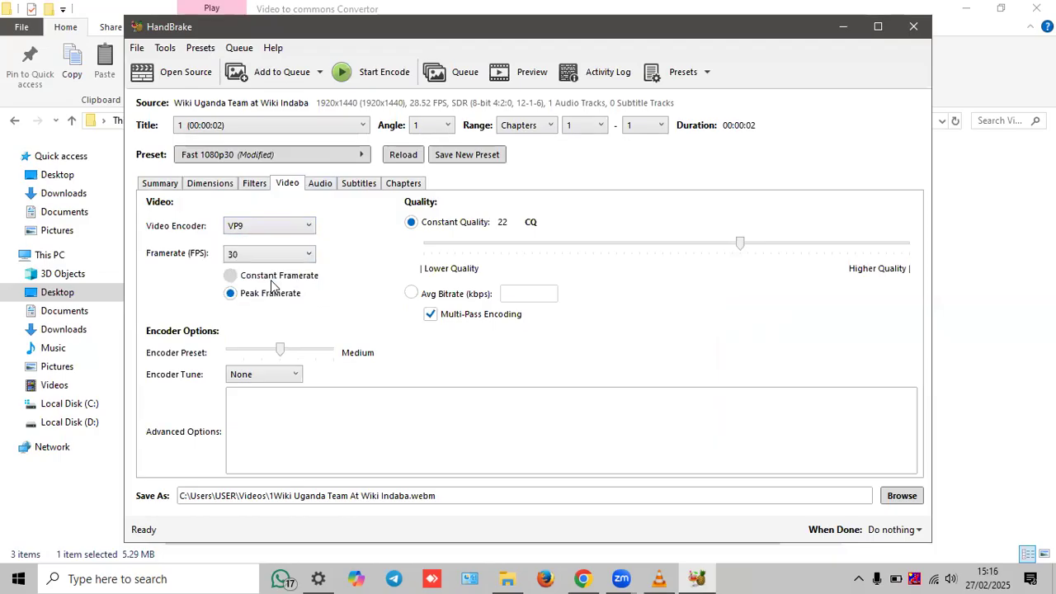
click(321, 184)
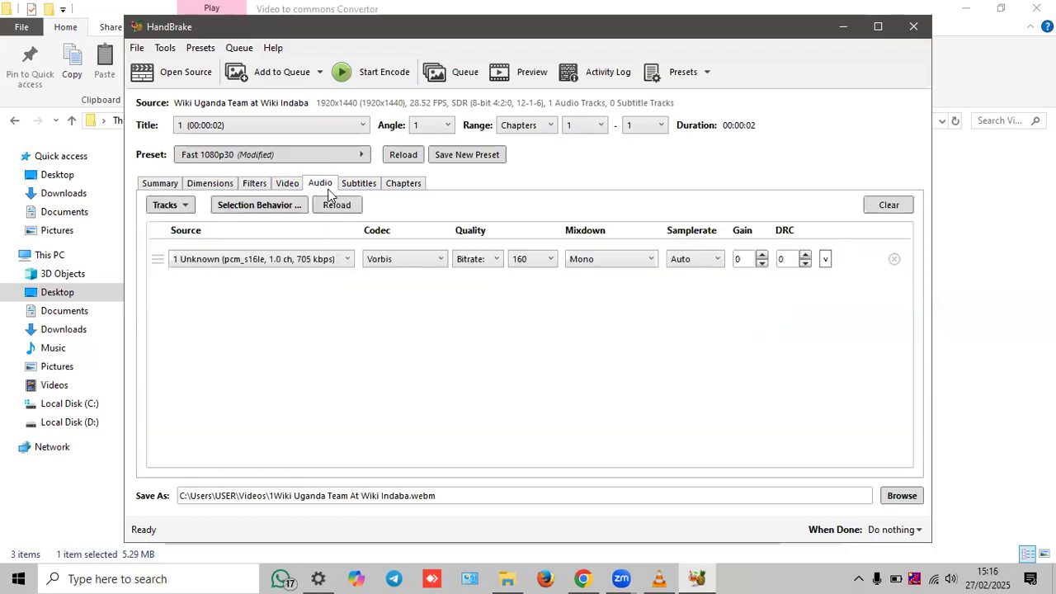
click(391, 260)
click(391, 259)
click(391, 260)
click(388, 287)
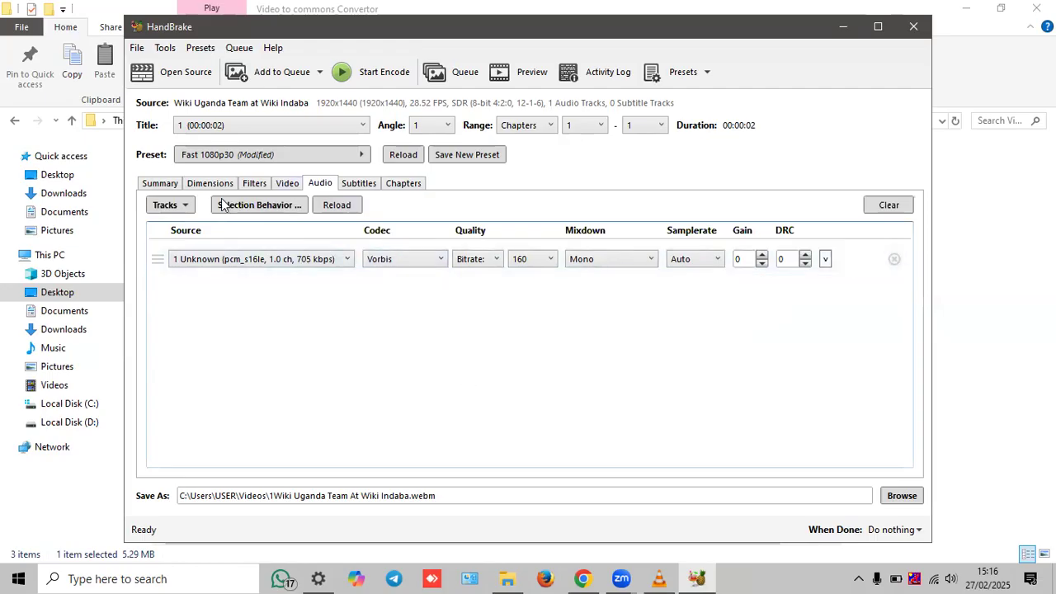
click(160, 184)
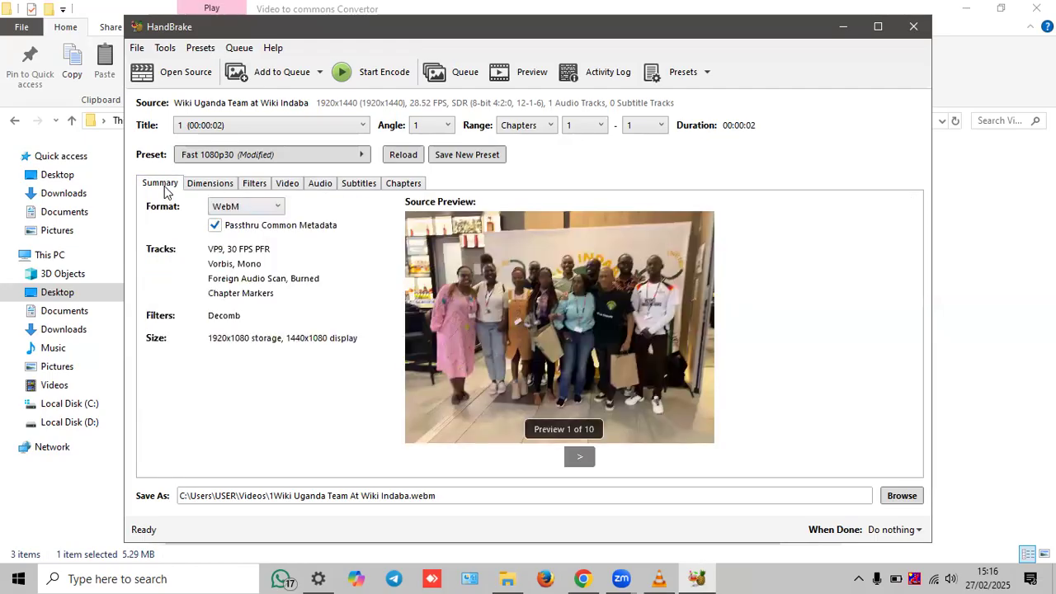
click(289, 183)
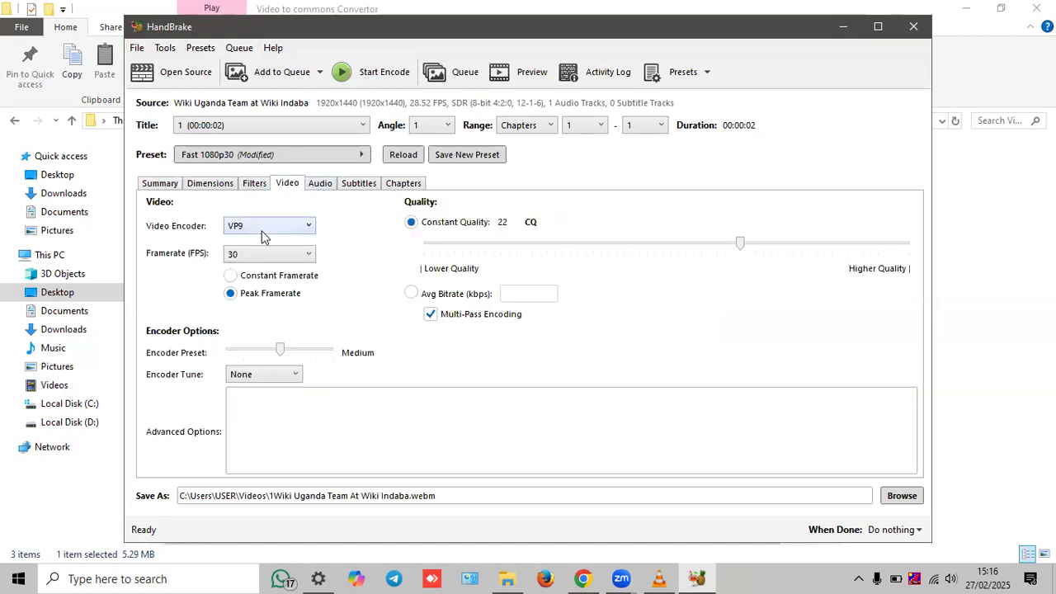
click(315, 185)
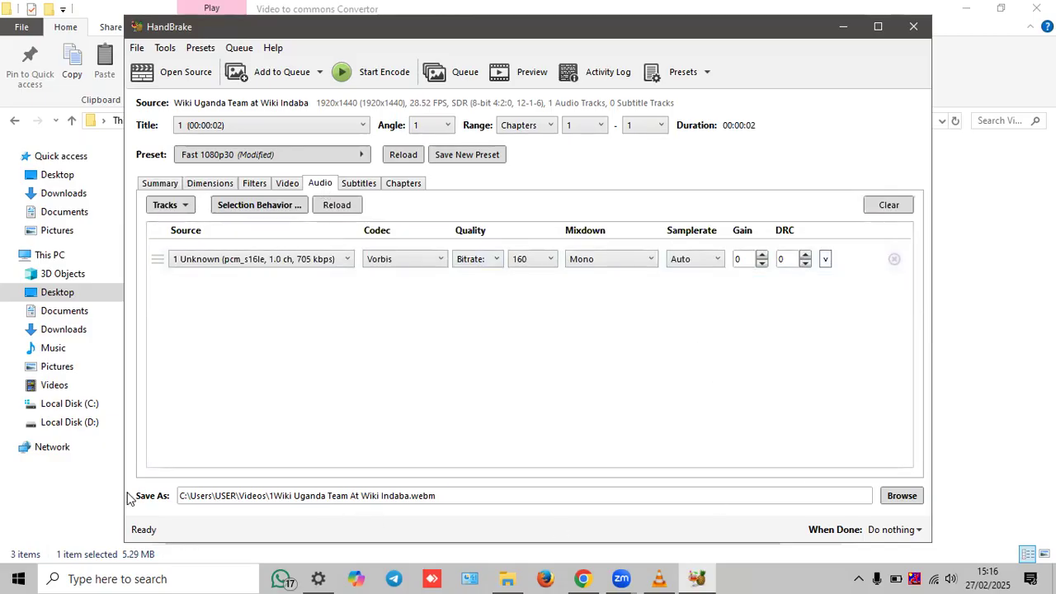
click(62, 539)
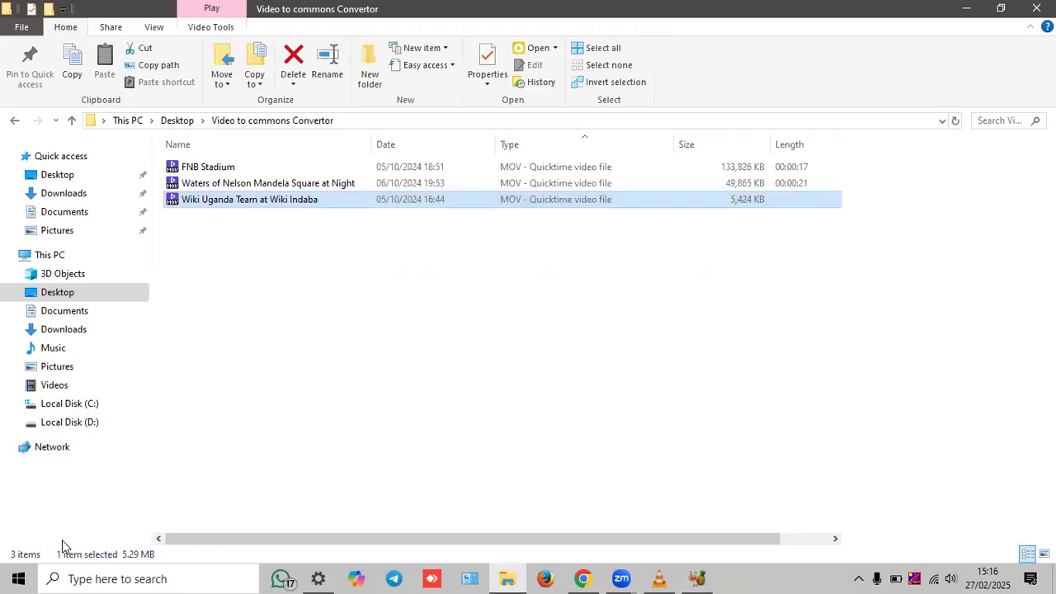
key(alt+Tab)
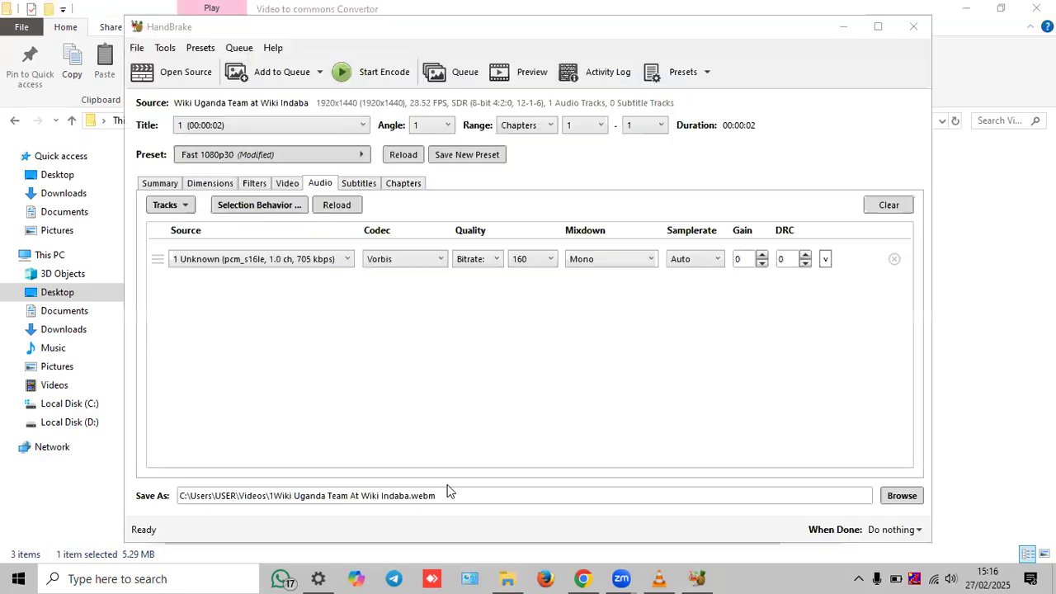
mouse_move(147, 471)
mouse_down()
mouse_move(121, 495)
mouse_move(243, 512)
mouse_move(348, 509)
mouse_move(135, 473)
mouse_up()
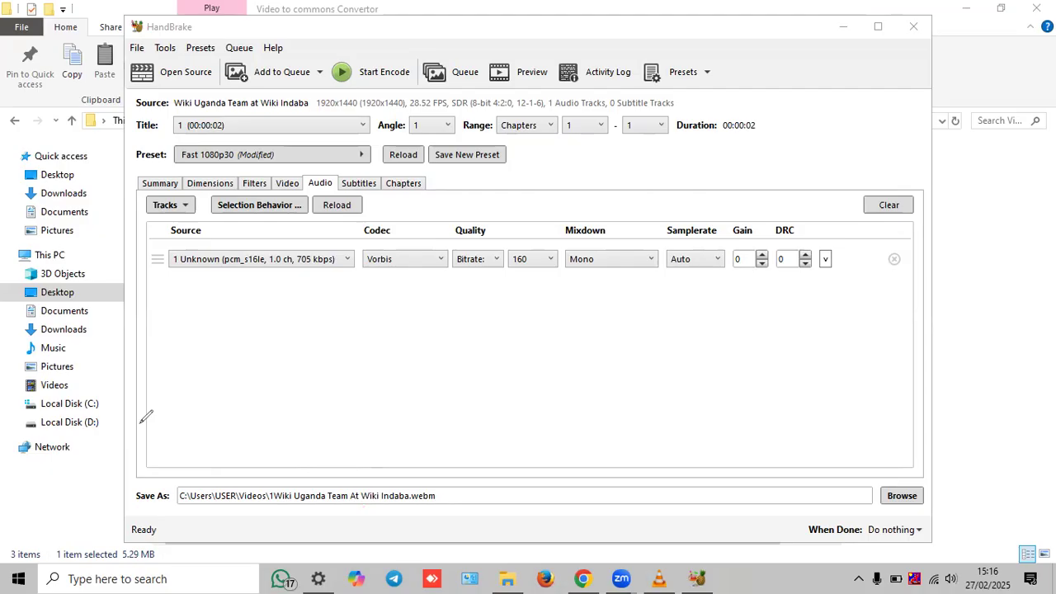
- Set the output destination to the Video to commons Convertor folder on the Desktop as a webm file named 1Wiki Uganda Team At Wiki Indaba
click(887, 496)
click(887, 496)
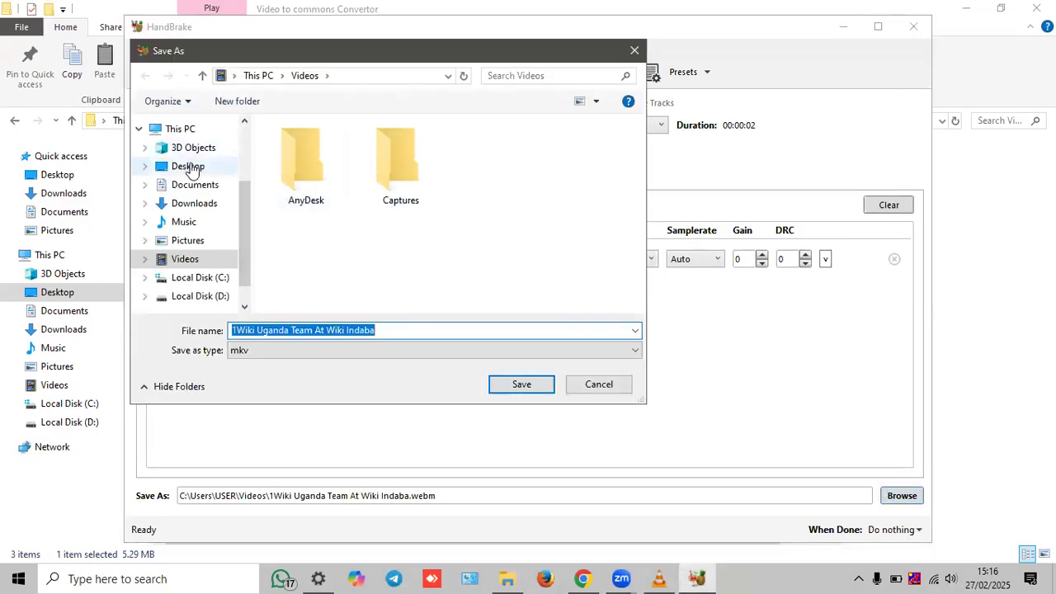
click(189, 167)
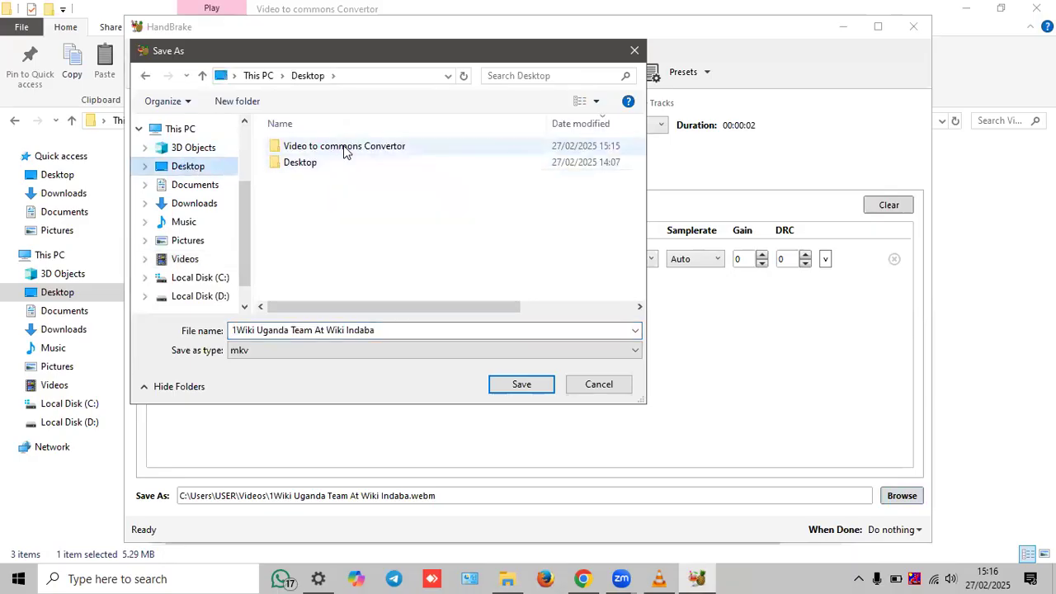
double_click(344, 147)
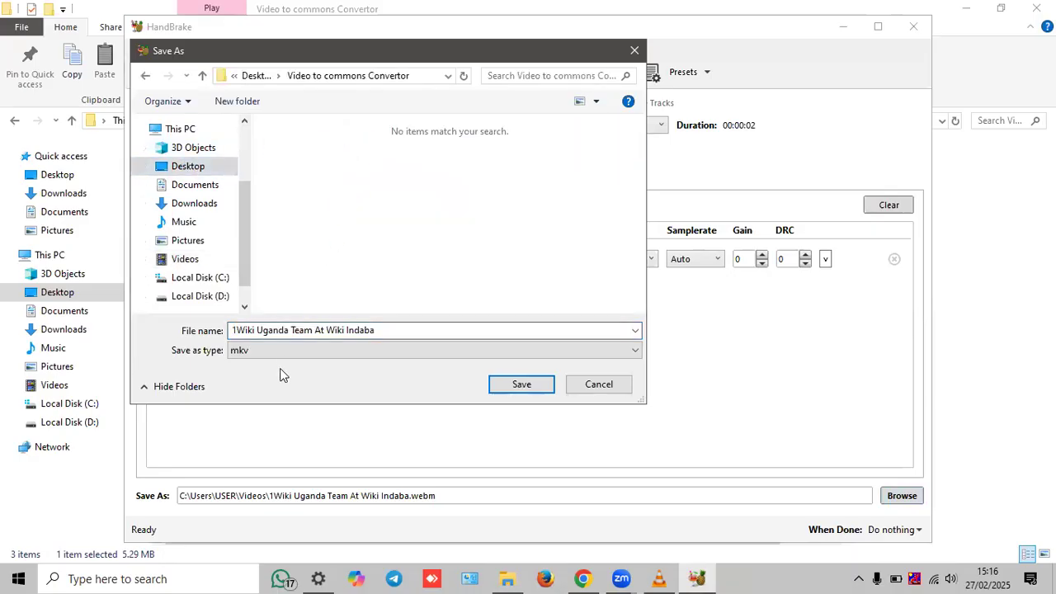
click(54, 547)
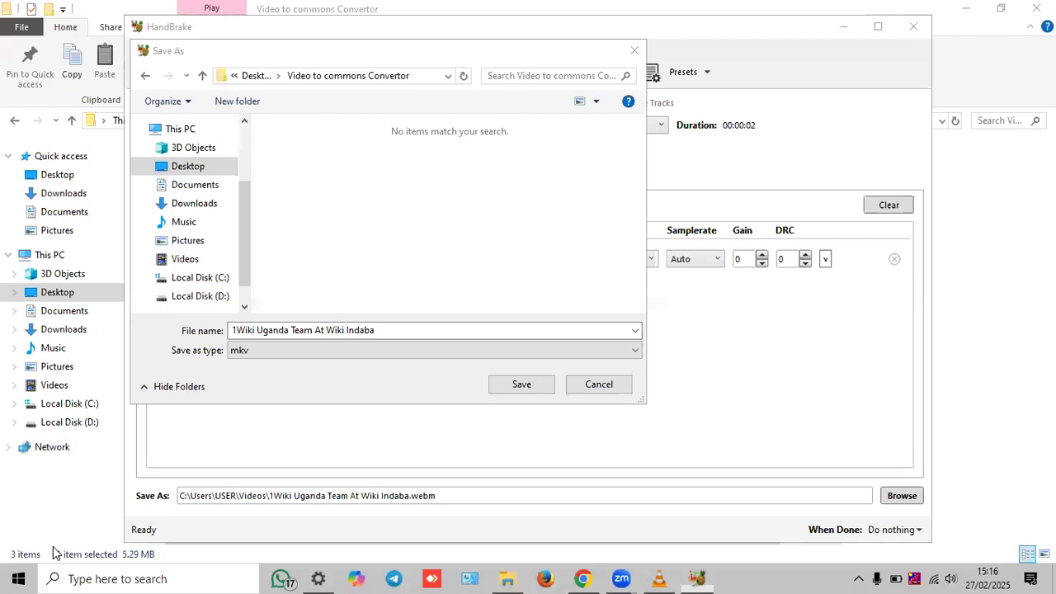
mouse_move(155, 343)
mouse_down()
mouse_move(292, 346)
mouse_move(266, 370)
mouse_move(159, 352)
mouse_move(165, 339)
mouse_up()
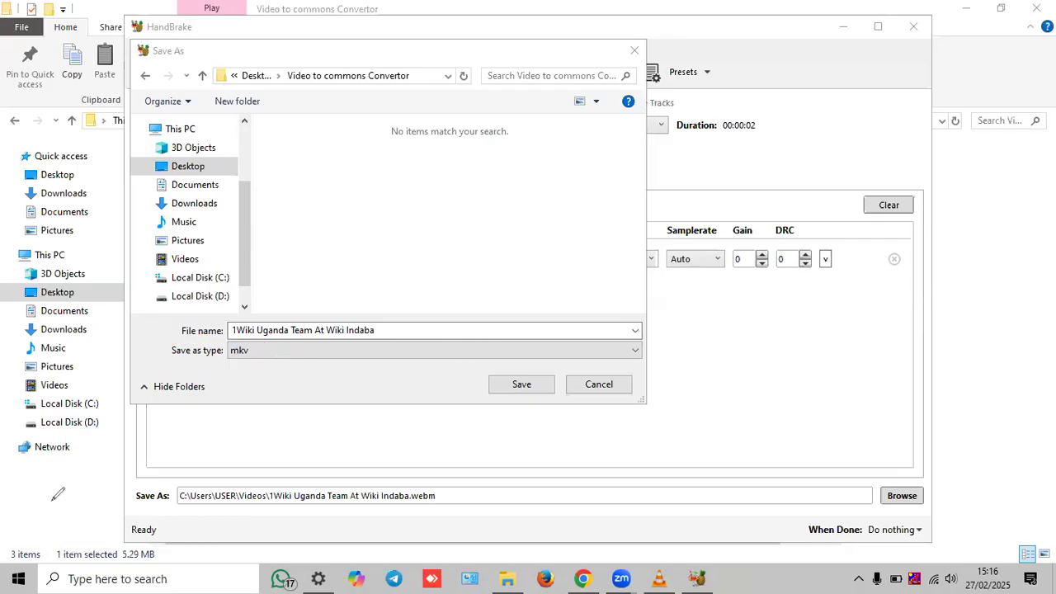
click(249, 353)
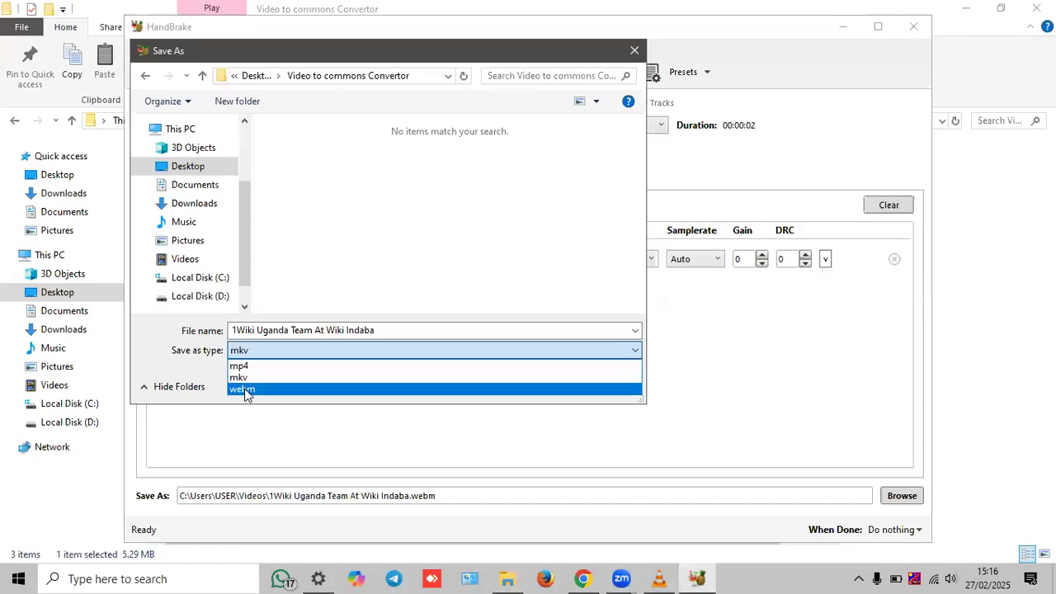
click(250, 389)
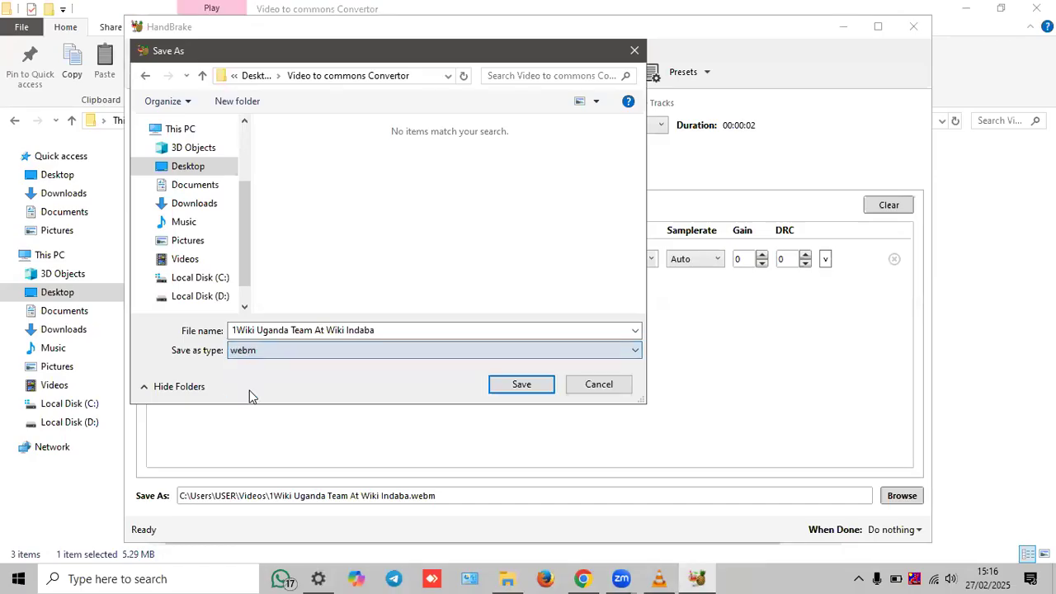
click(393, 336)
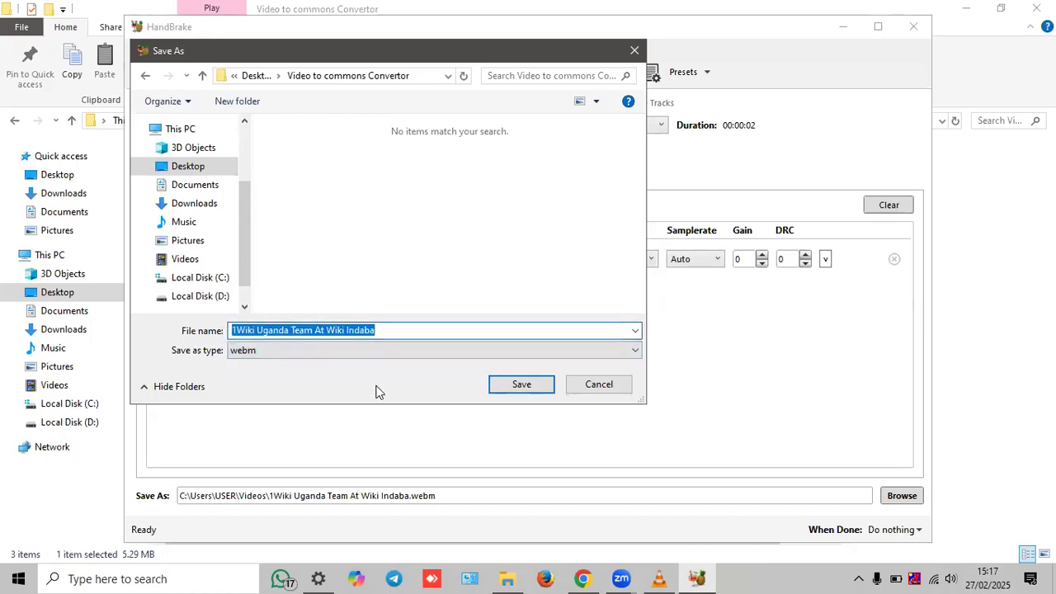
click(522, 385)
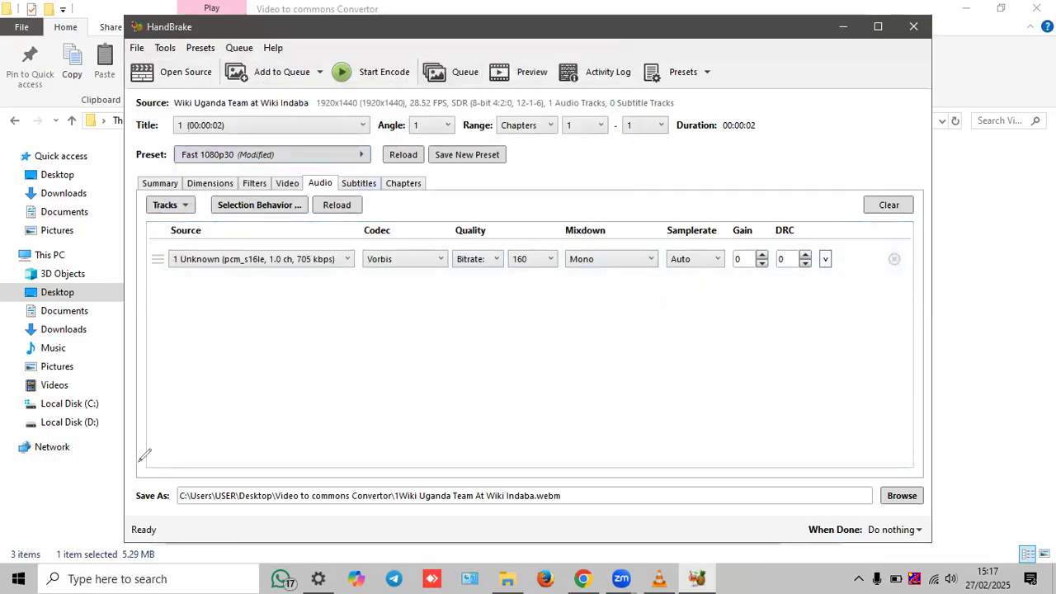
- Add the Wiki Uganda Team video to the encoding queue and check the queue's job list
mouse_move(310, 47)
mouse_down()
mouse_move(256, 38)
mouse_move(231, 88)
mouse_move(313, 51)
mouse_move(309, 41)
mouse_move(407, 105)
mouse_move(401, 56)
mouse_move(347, 49)
mouse_up()
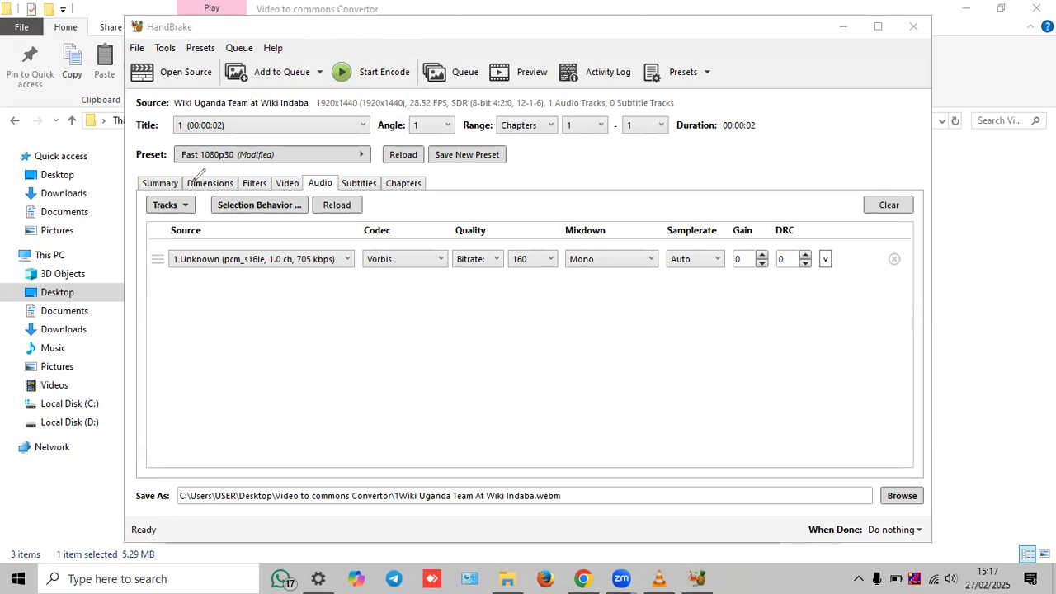
click(276, 71)
click(460, 72)
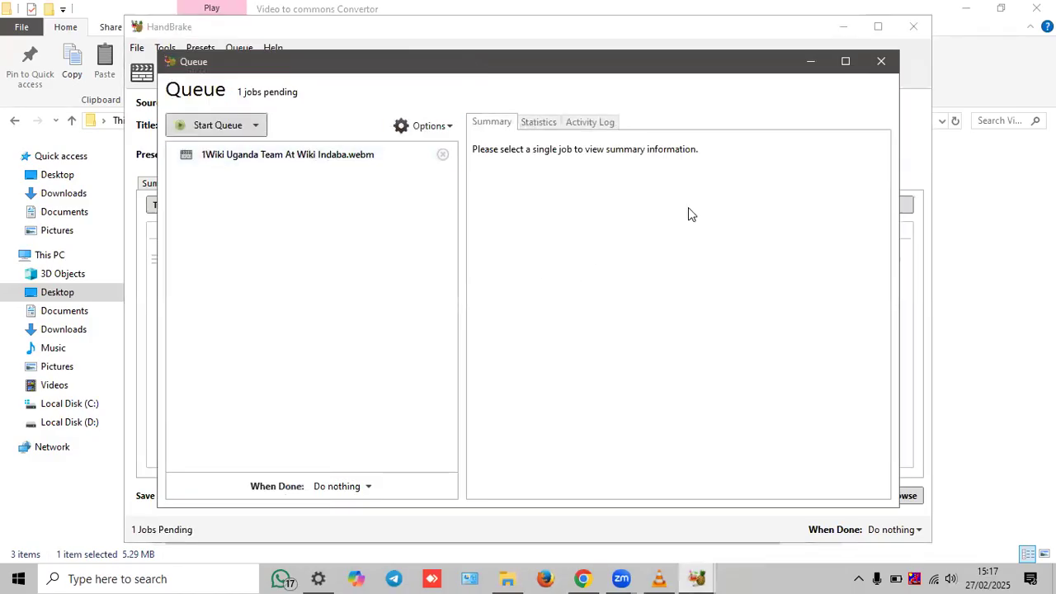
click(881, 63)
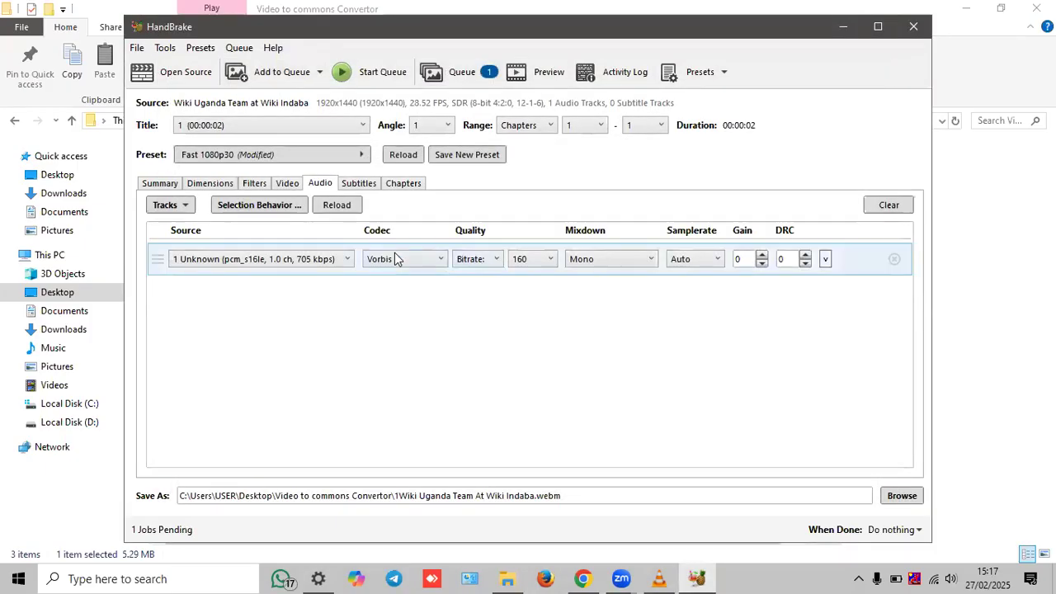
- Load the video Waters of Nelson Mandela Square at Night as the source and set its audio codec to Vorbis
click(173, 74)
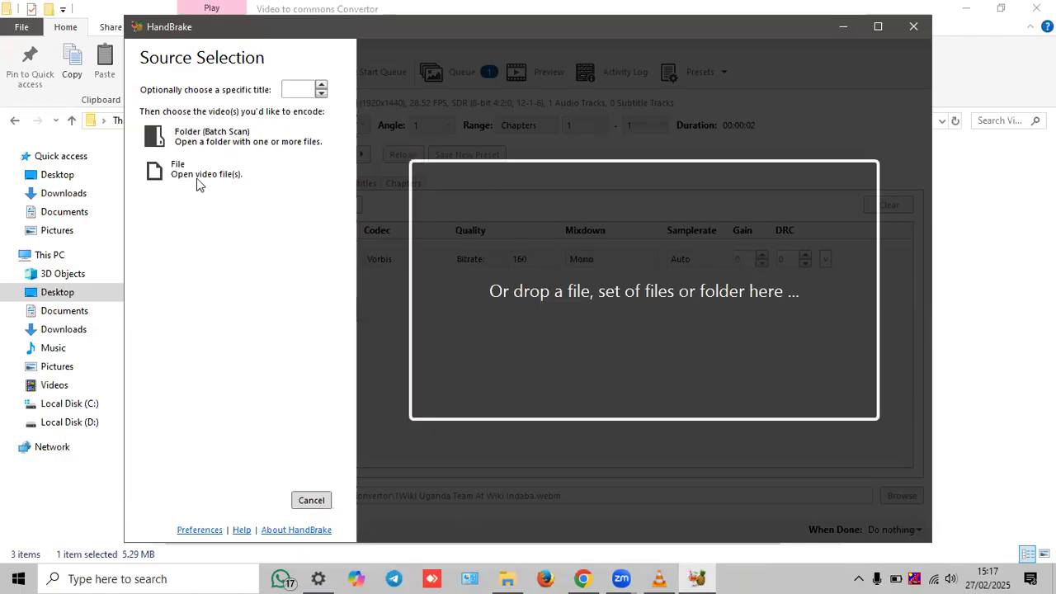
key(alt+Tab)
drag(205, 180, 631, 426)
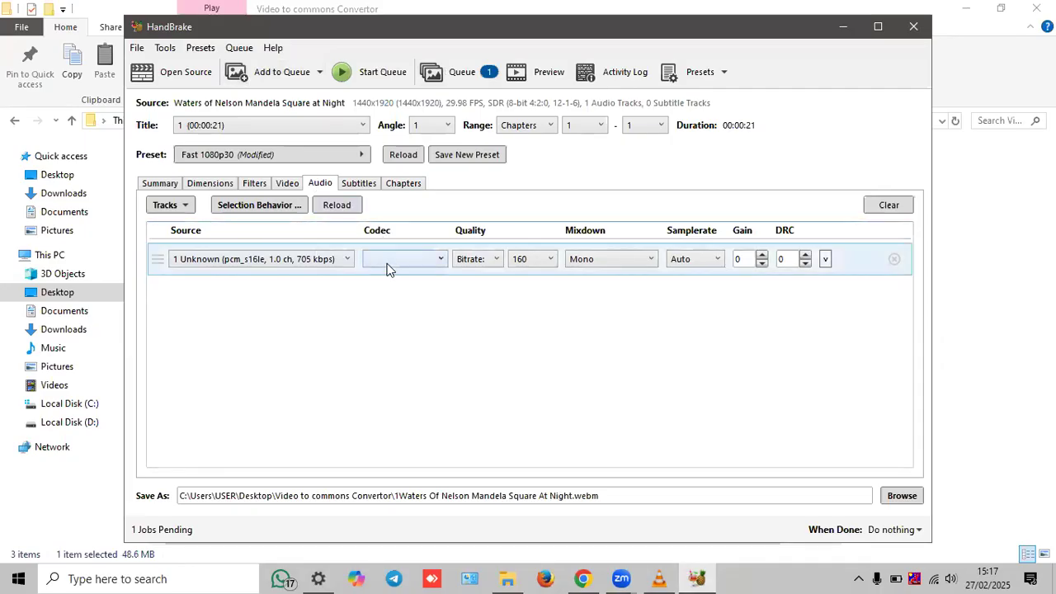
click(400, 262)
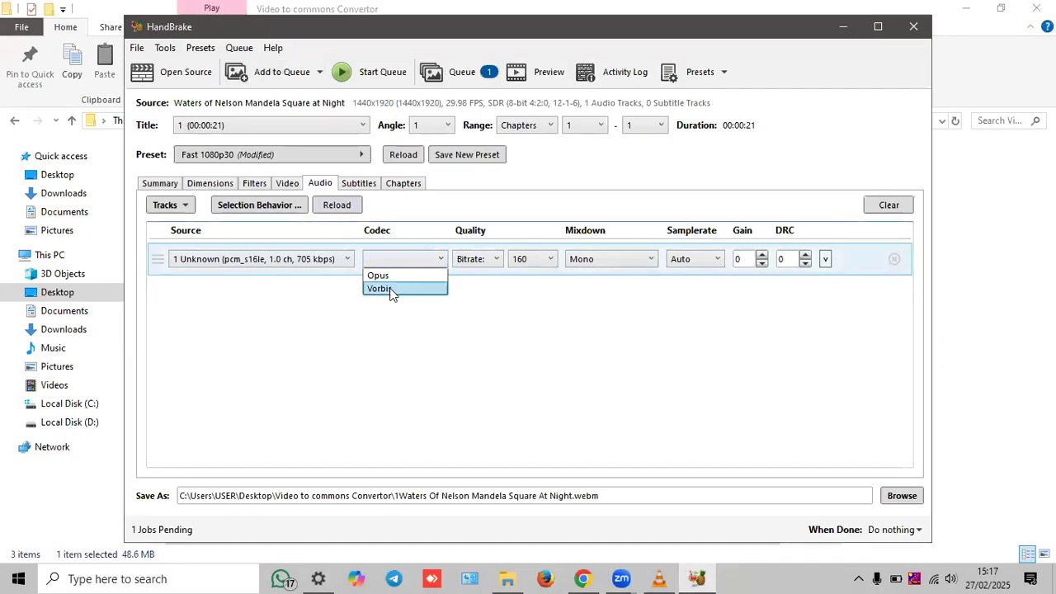
click(391, 290)
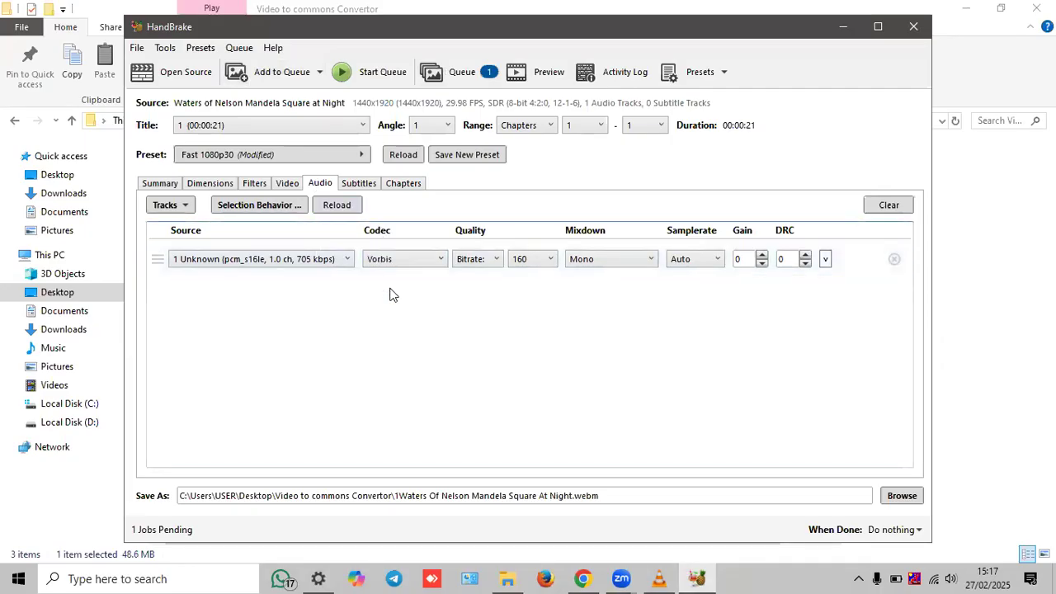
- Choose WebM as the Nelson Mandela Square video's format, add it to the encoding queue and check the job list
click(212, 184)
click(156, 188)
click(260, 208)
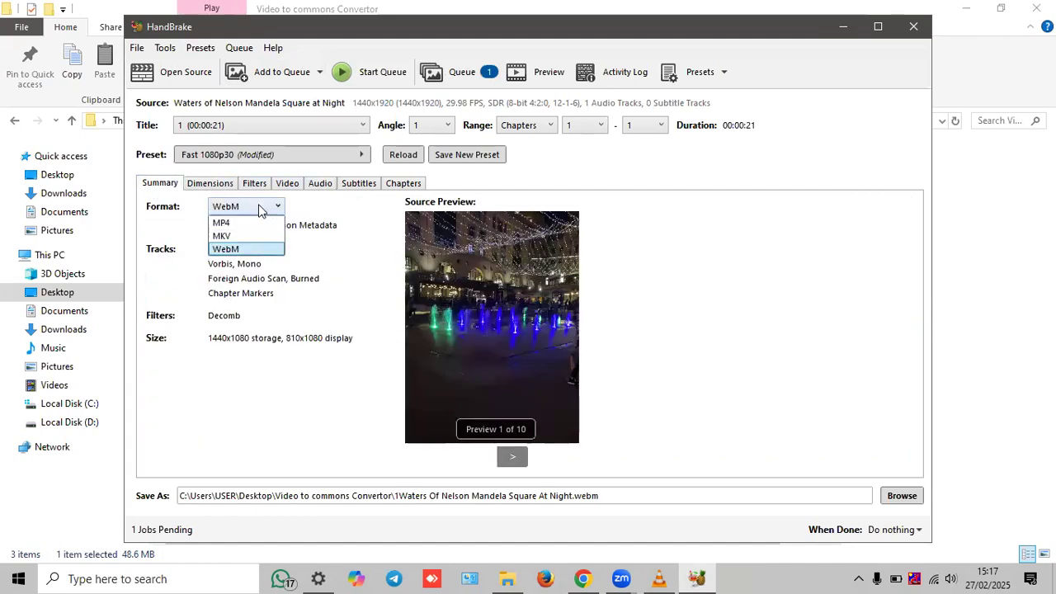
click(247, 249)
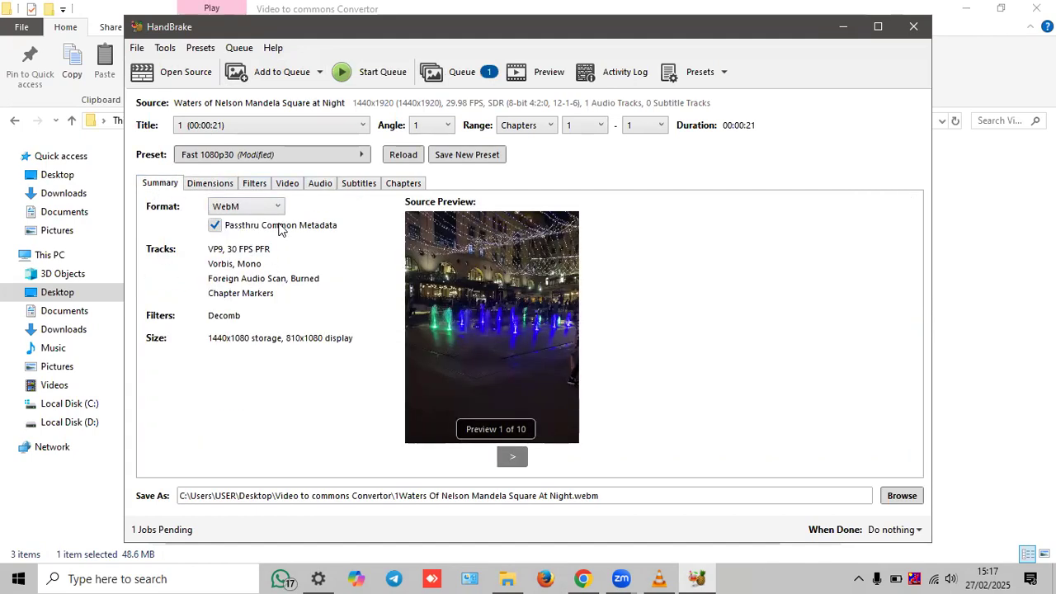
click(256, 70)
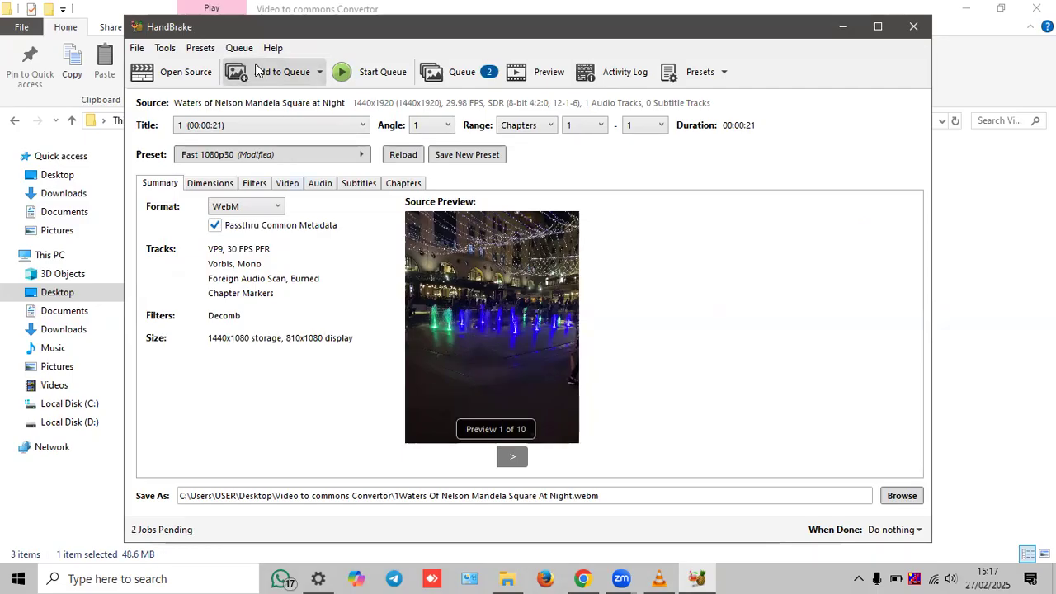
click(458, 71)
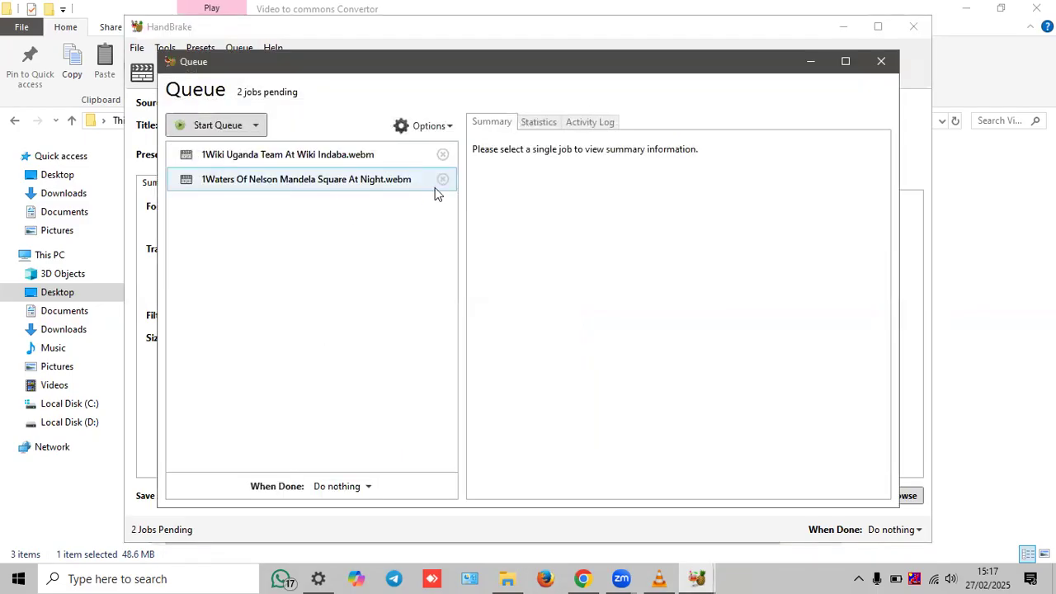
click(881, 61)
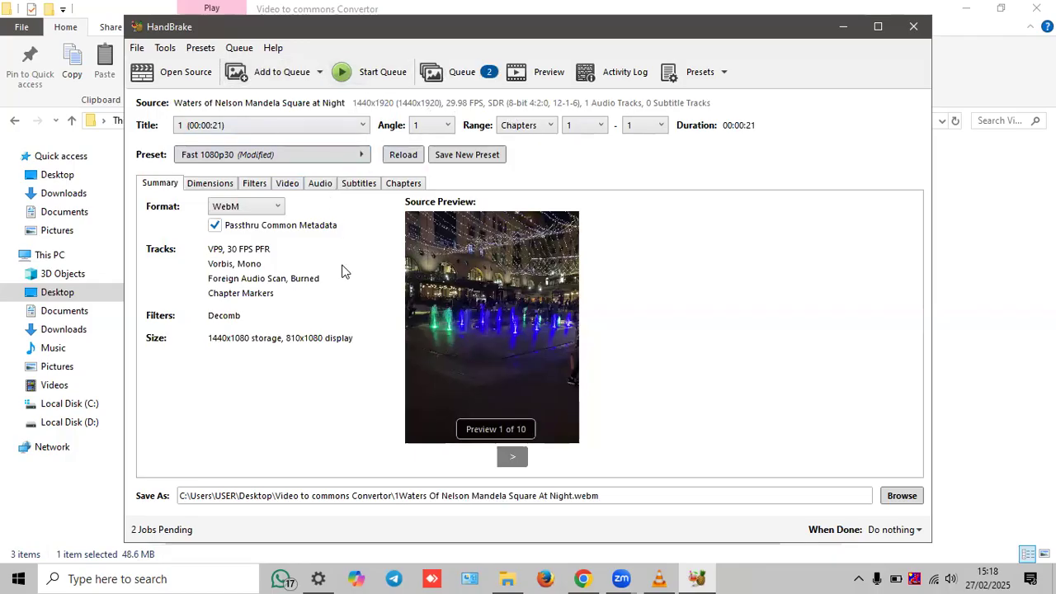
- Remove the job 1Waters Of Nelson Mandela Square At Night.webm from the queue
click(456, 72)
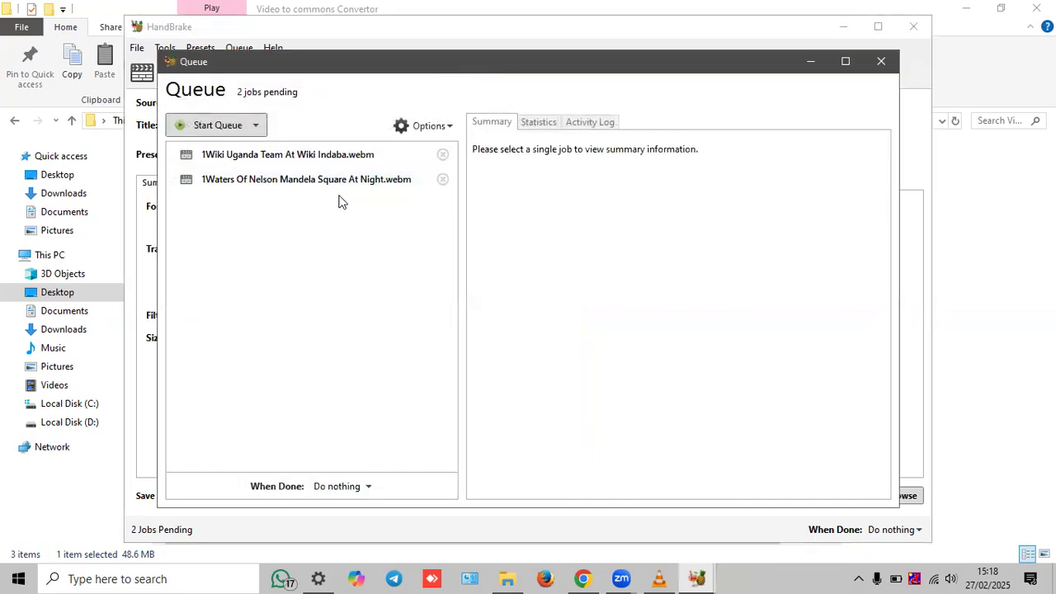
click(442, 179)
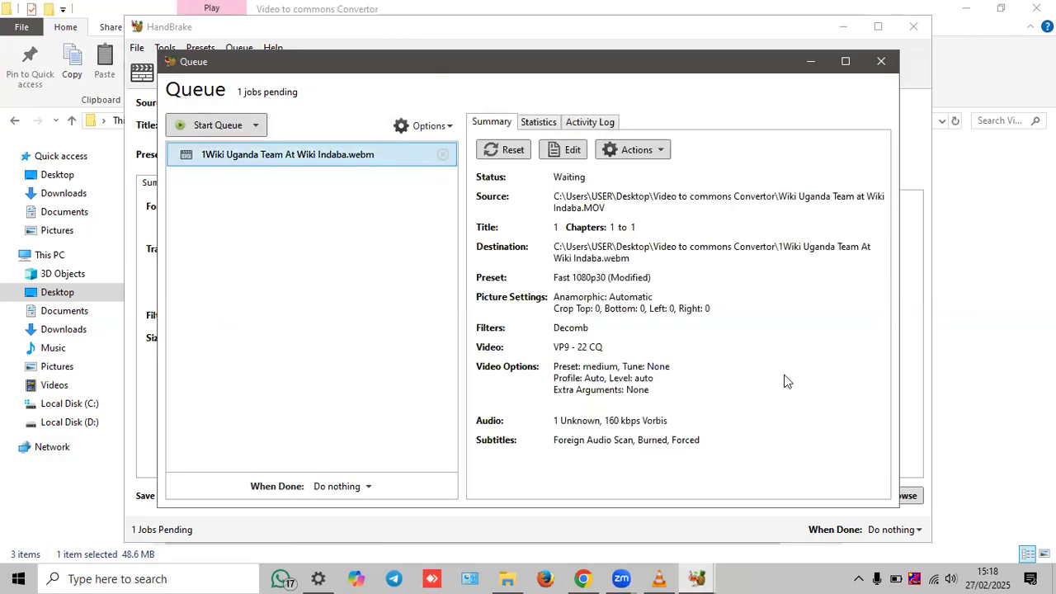
click(881, 61)
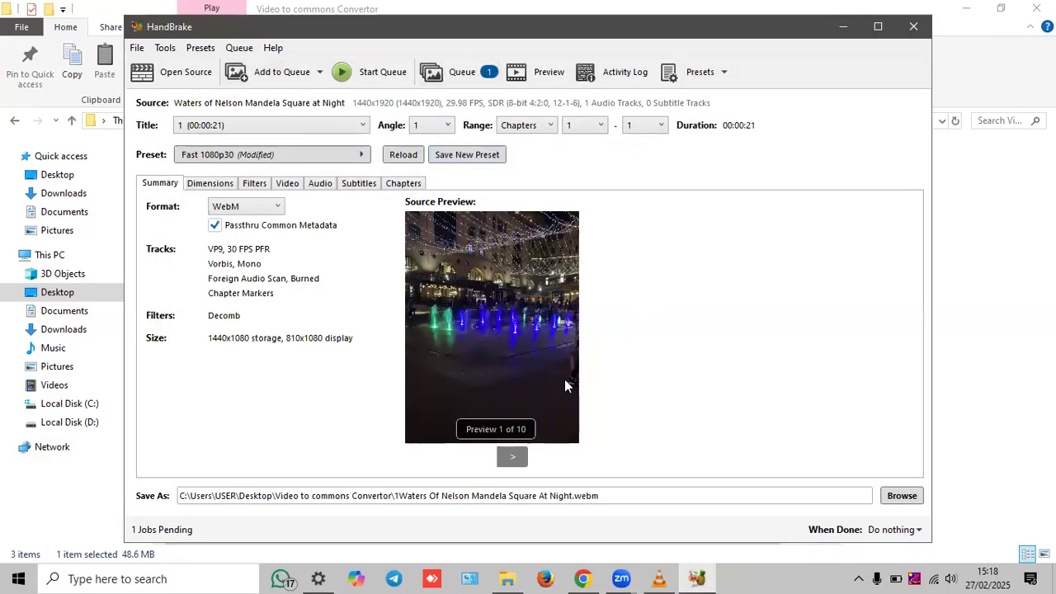
- Start encoding the queued Wiki Uganda Team video
click(369, 82)
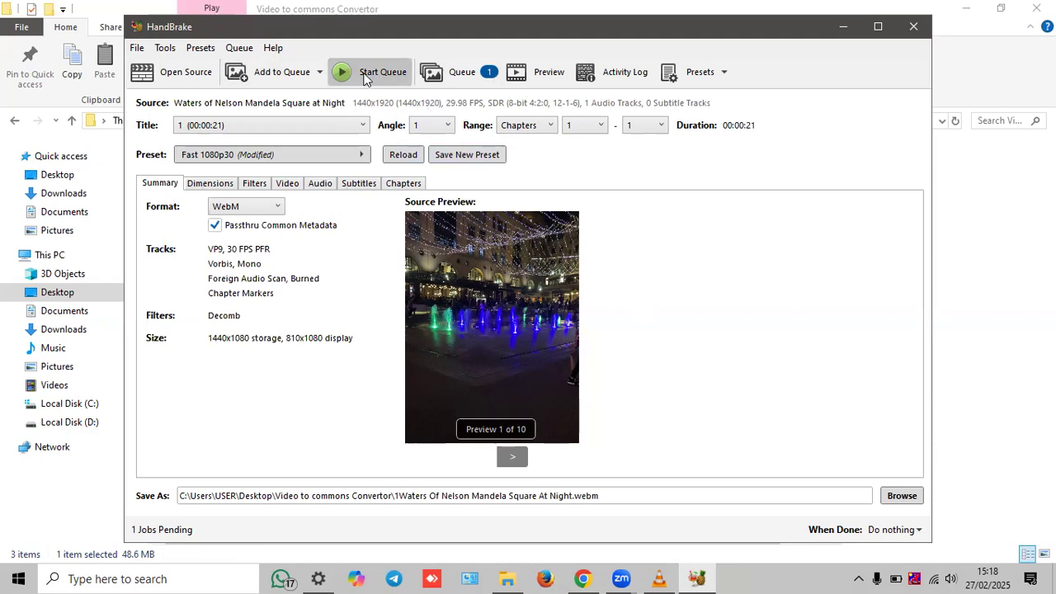
- Start the encoding queue and check the job's progress and the destination path of the WebM output
click(365, 76)
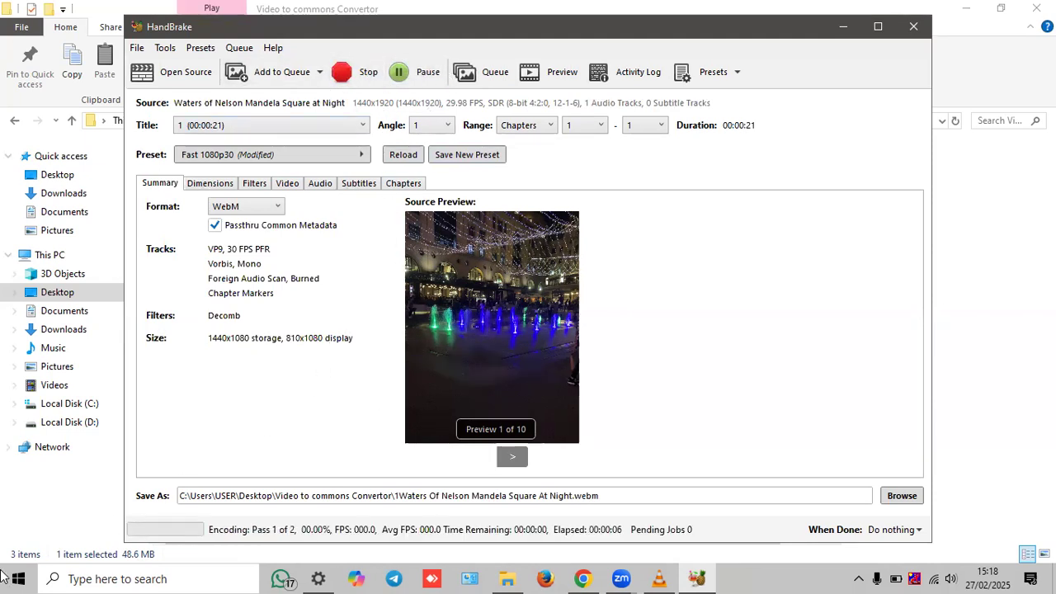
mouse_move(142, 506)
mouse_down()
mouse_move(186, 551)
mouse_move(185, 487)
mouse_move(132, 508)
mouse_up()
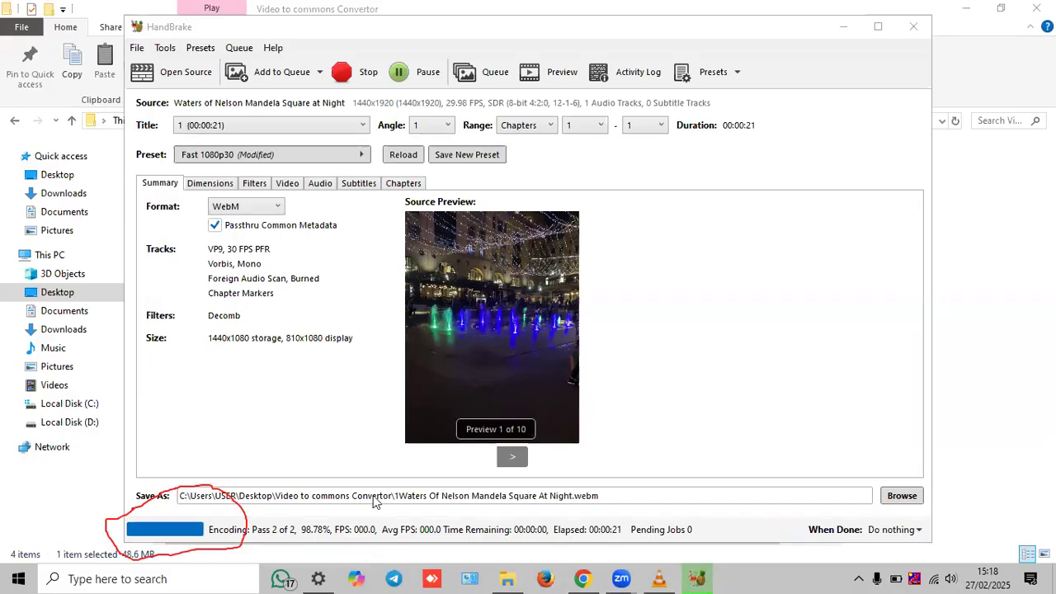
click(602, 497)
drag(602, 497, 188, 499)
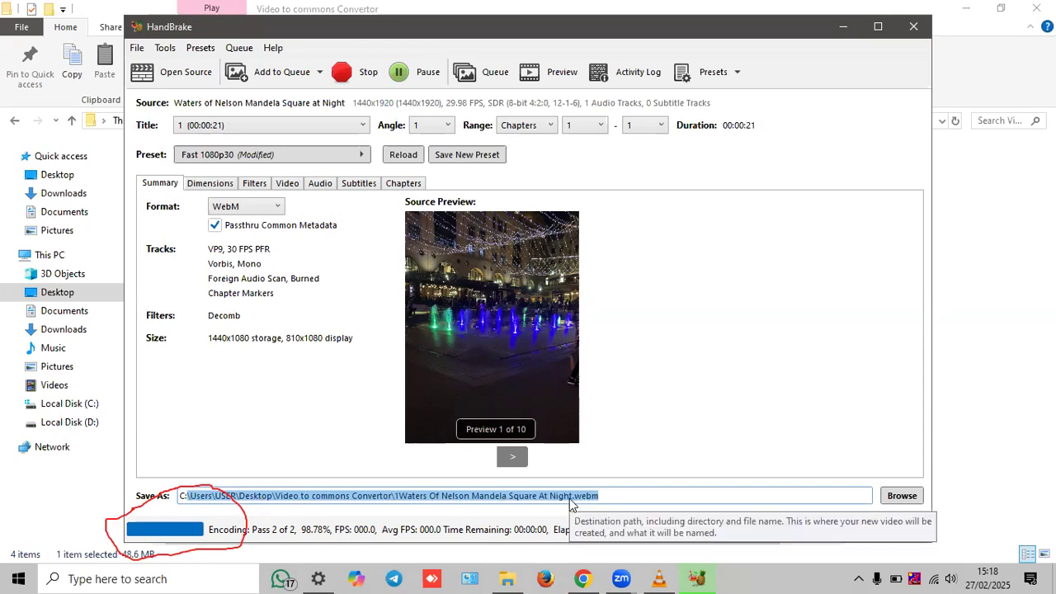
click(43, 548)
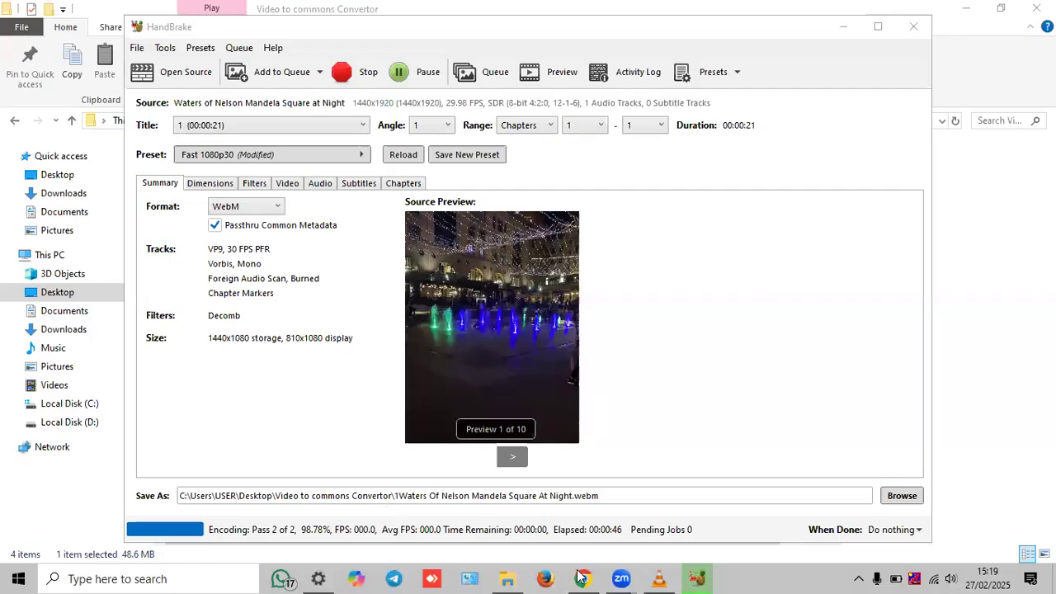
- Check the progress of the FNB Stadium in South Africa task in video2commons and close VLC media player
click(460, 16)
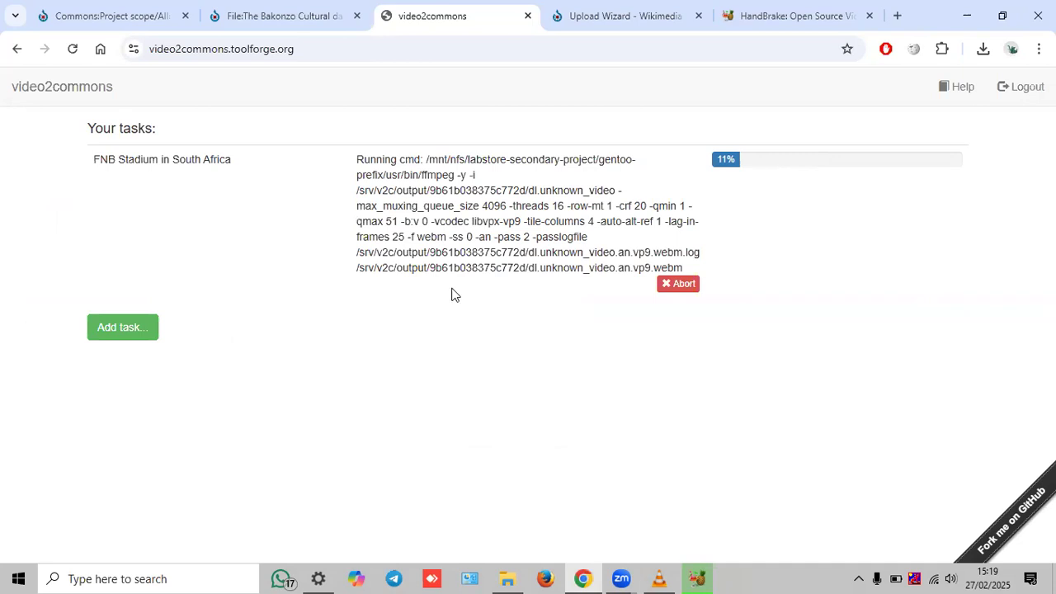
click(671, 576)
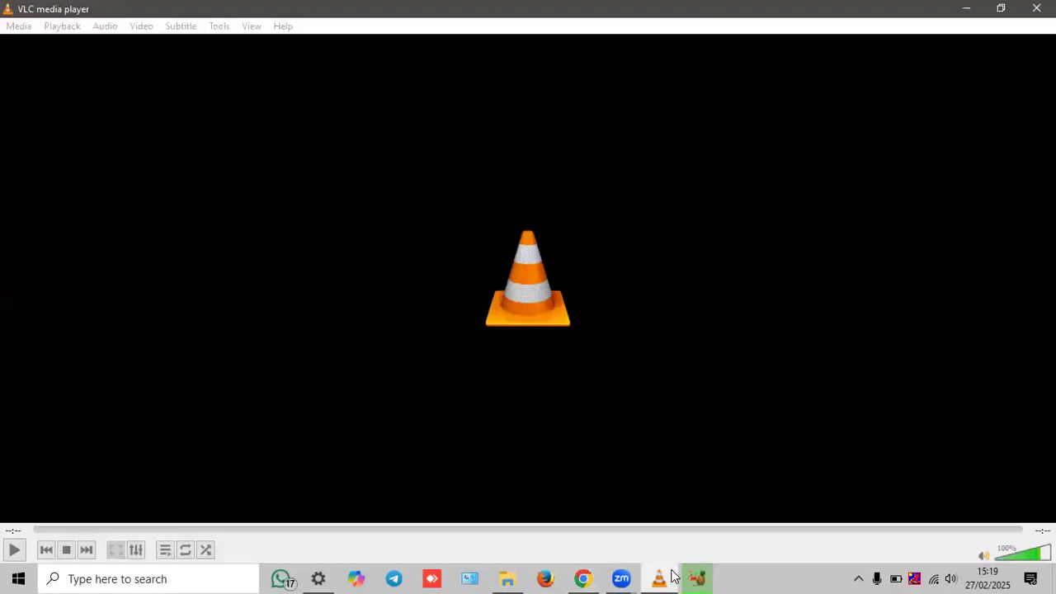
click(1036, 8)
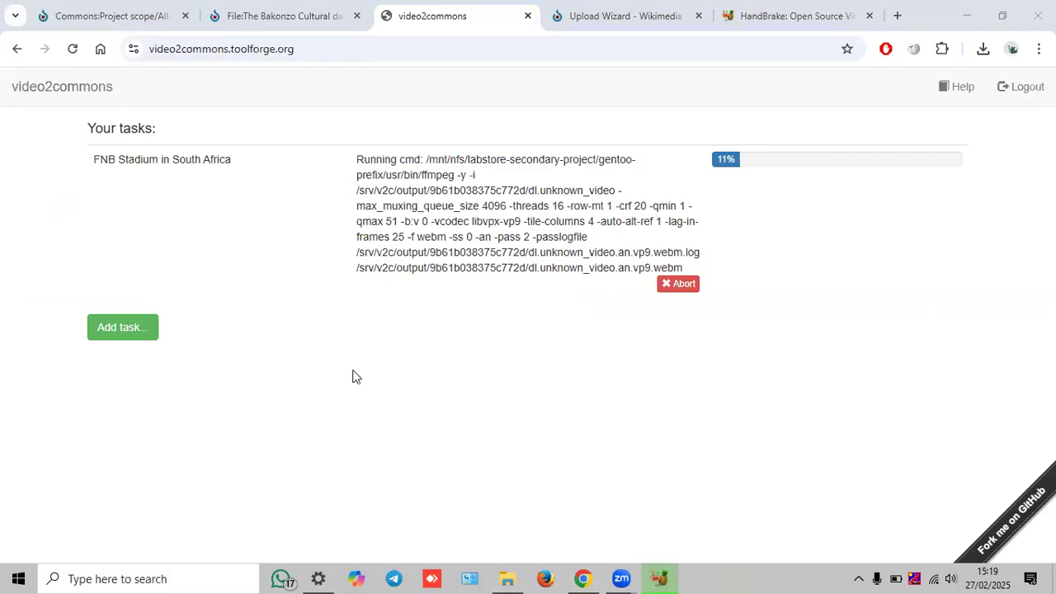
- Examine the metadata and categories of the Bakonzo Cultural dance part 2 file page, then recheck the video2commons task's progress
click(659, 578)
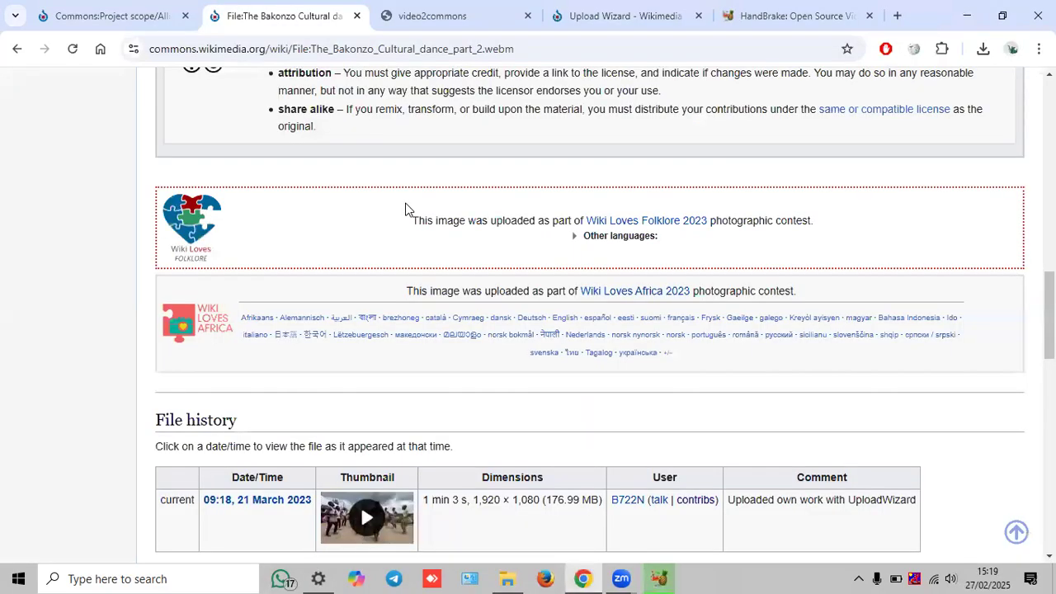
scroll(405, 208, down, 10)
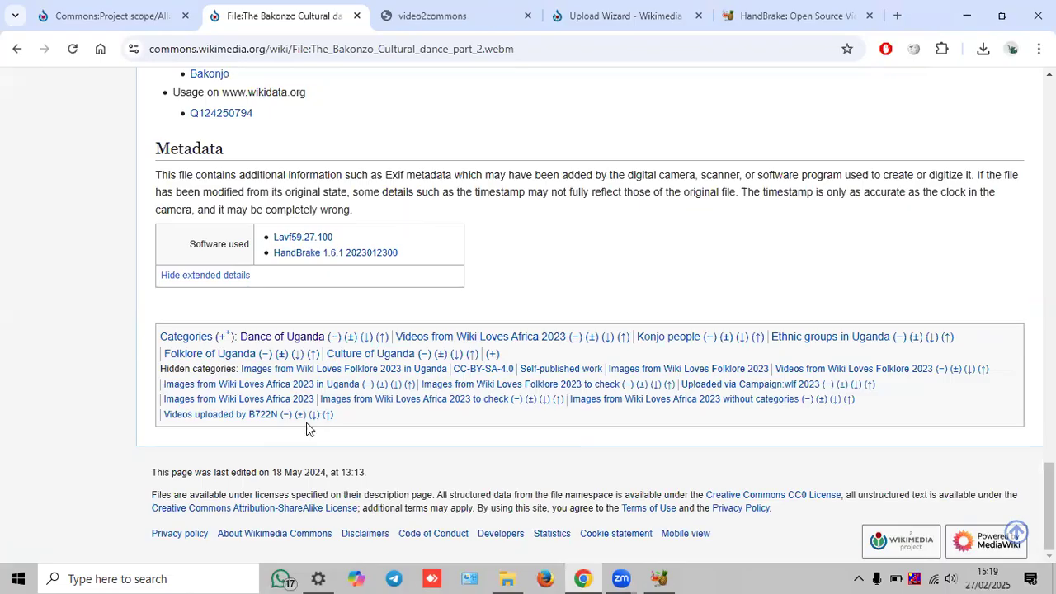
scroll(393, 258, up, 5)
click(431, 16)
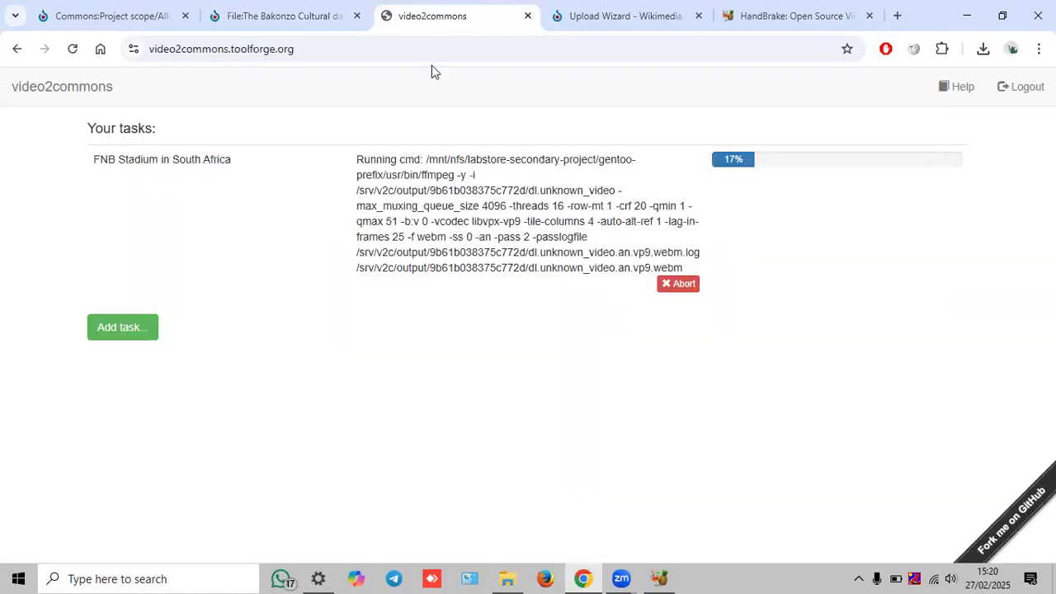
- Switch to HandBrake and check the queue status and the folder path where the converted video is saved
click(659, 578)
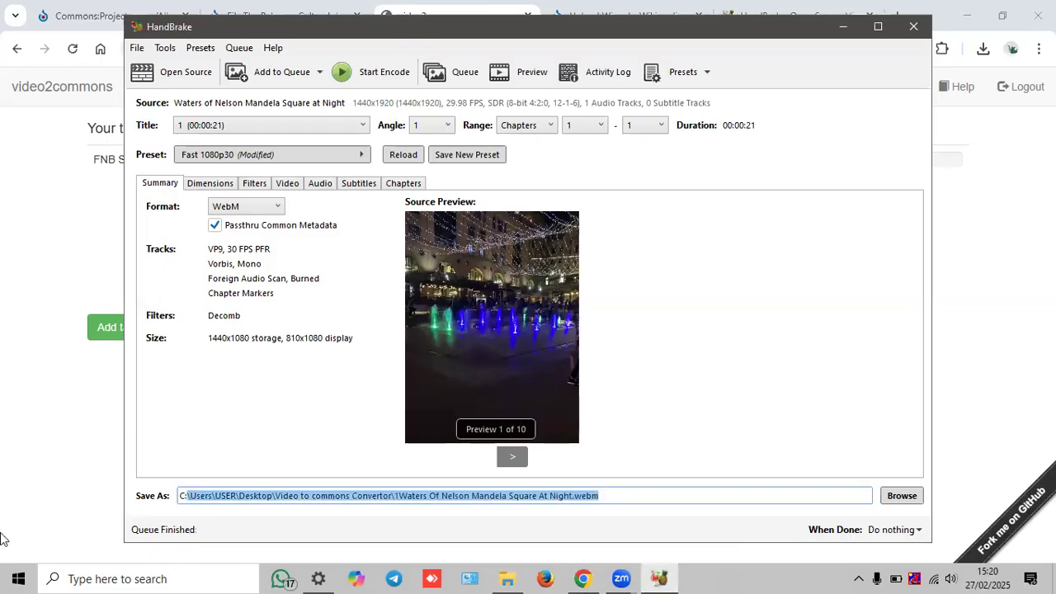
mouse_move(152, 505)
mouse_down()
mouse_move(142, 551)
mouse_move(198, 534)
mouse_move(229, 380)
mouse_up()
mouse_move(173, 474)
mouse_down()
mouse_move(171, 499)
mouse_move(196, 485)
mouse_up()
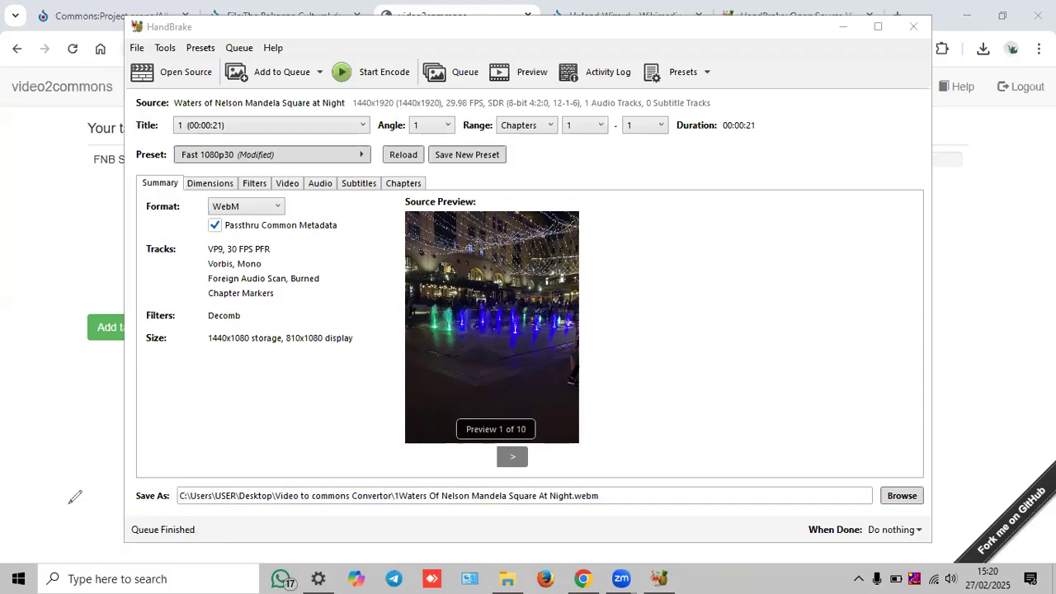
click(598, 497)
click(617, 497)
drag(397, 495, 171, 508)
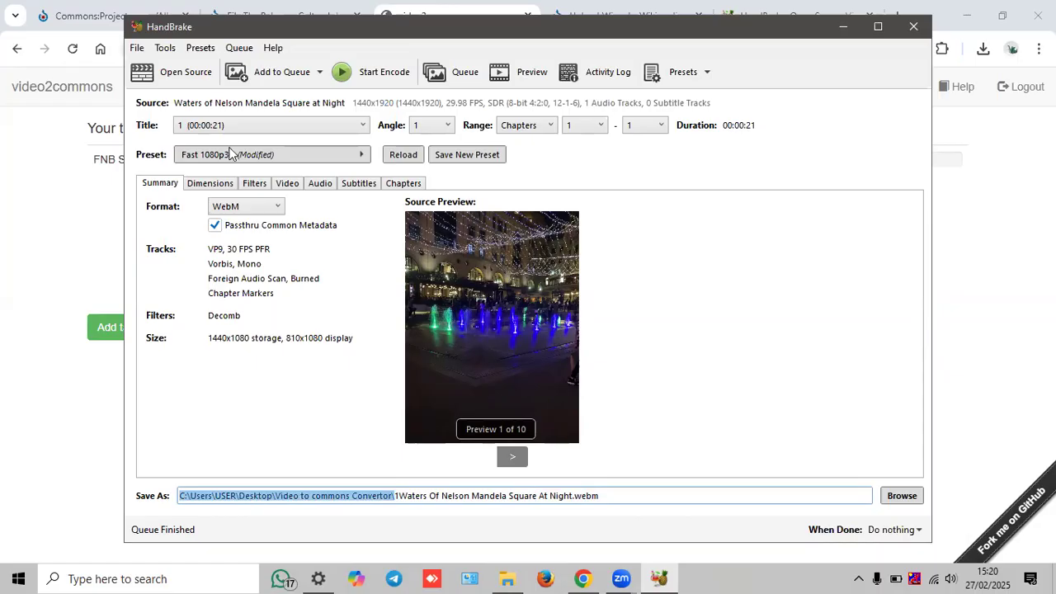
- Open the Video to commons Convertor folder in File Explorer, widen the Name column and compare the Wiki Uganda Team MOV and WebM files
key(alt+Tab)
click(177, 120)
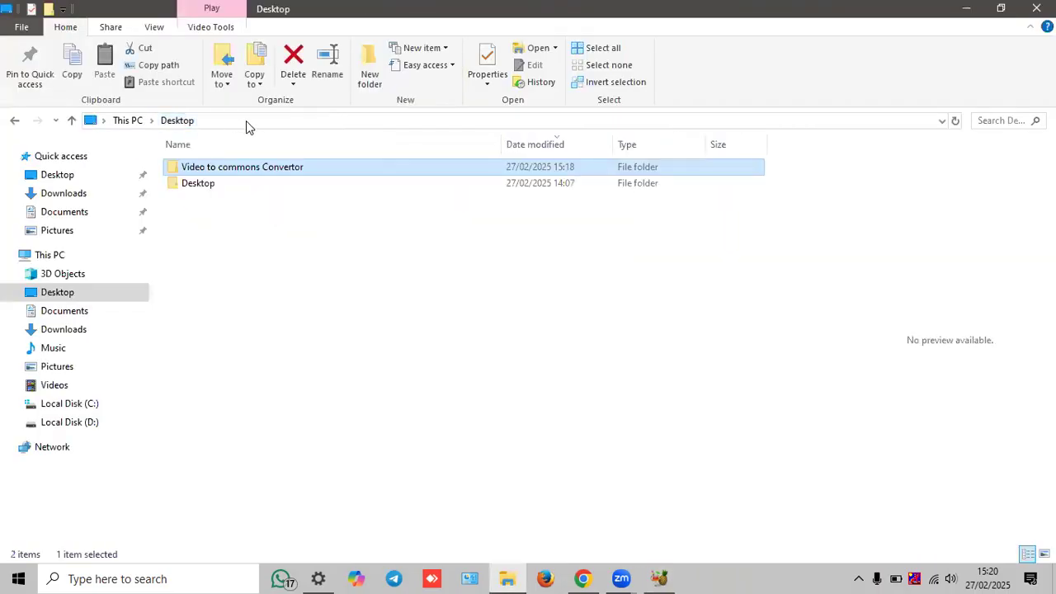
double_click(221, 167)
click(249, 218)
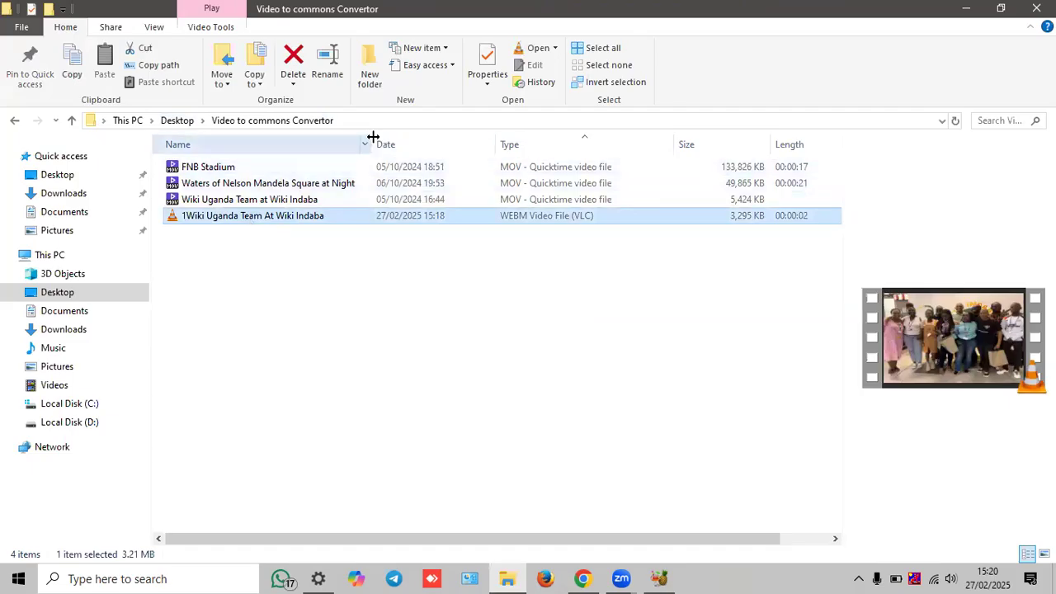
drag(373, 144, 405, 150)
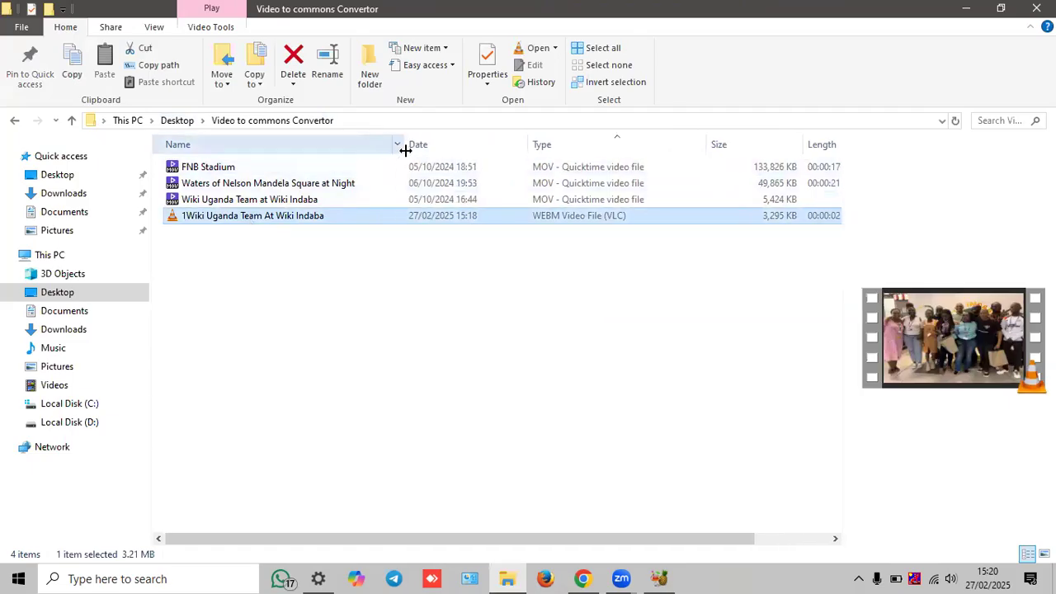
click(239, 203)
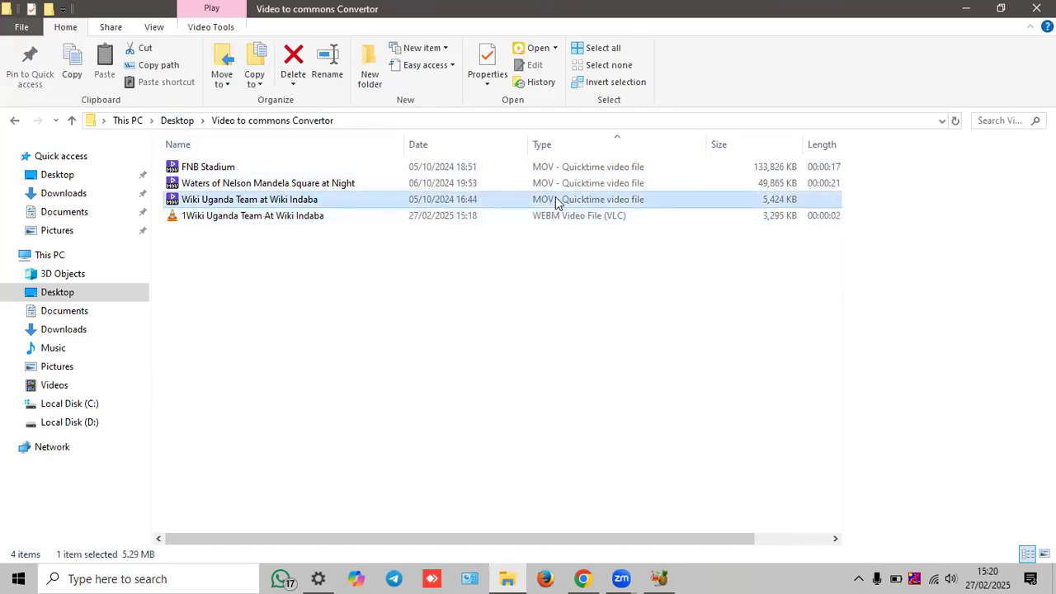
click(314, 216)
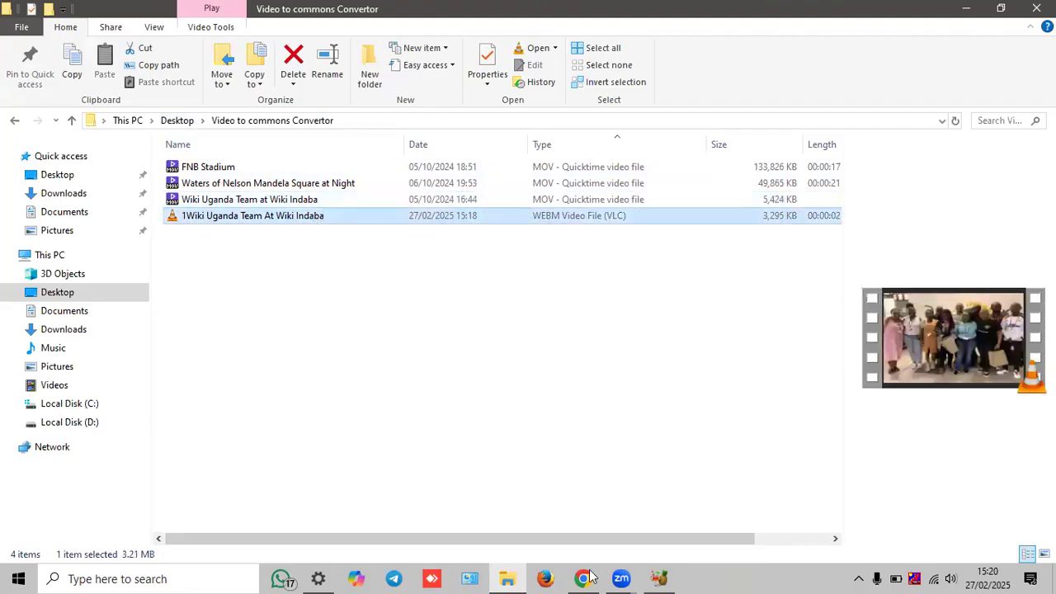
- Start a new upload in the Wikimedia Commons Upload Wizard and try to add the Wiki Uganda Team at Wiki Indaba MOV file
click(591, 18)
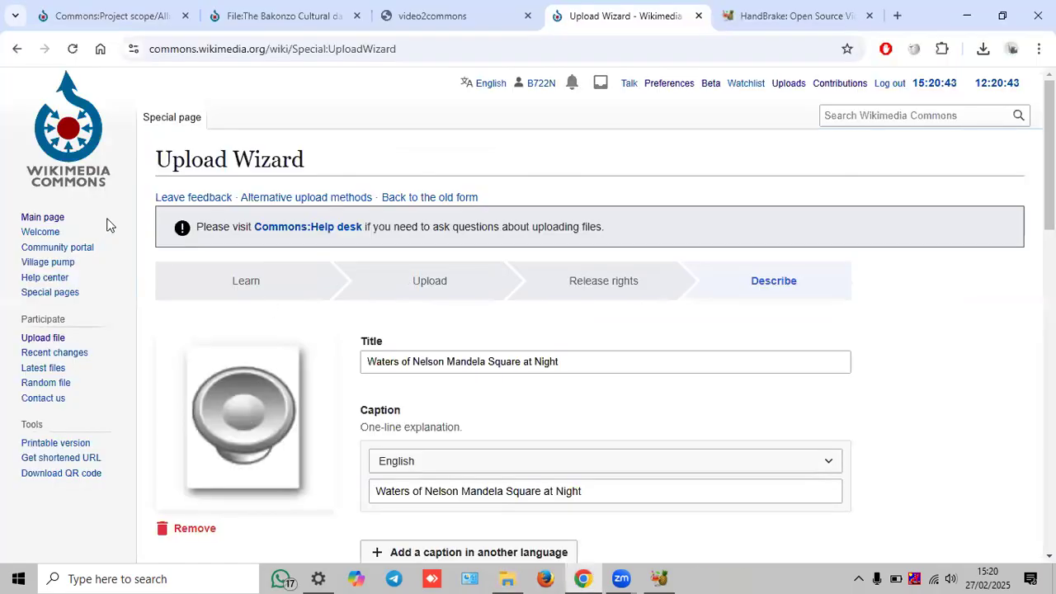
click(55, 338)
click(596, 148)
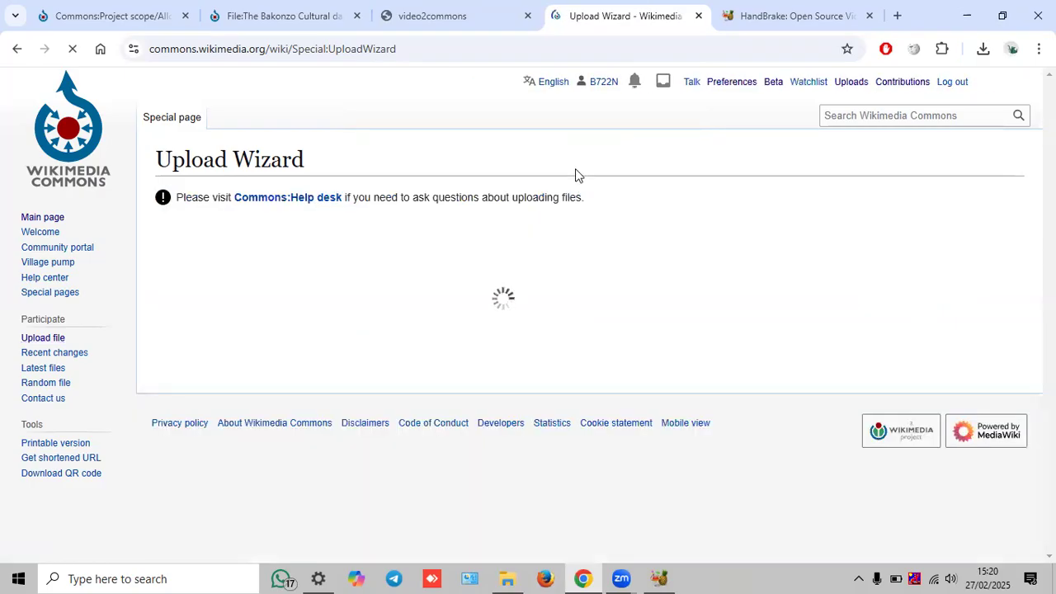
scroll(509, 520, down, 1)
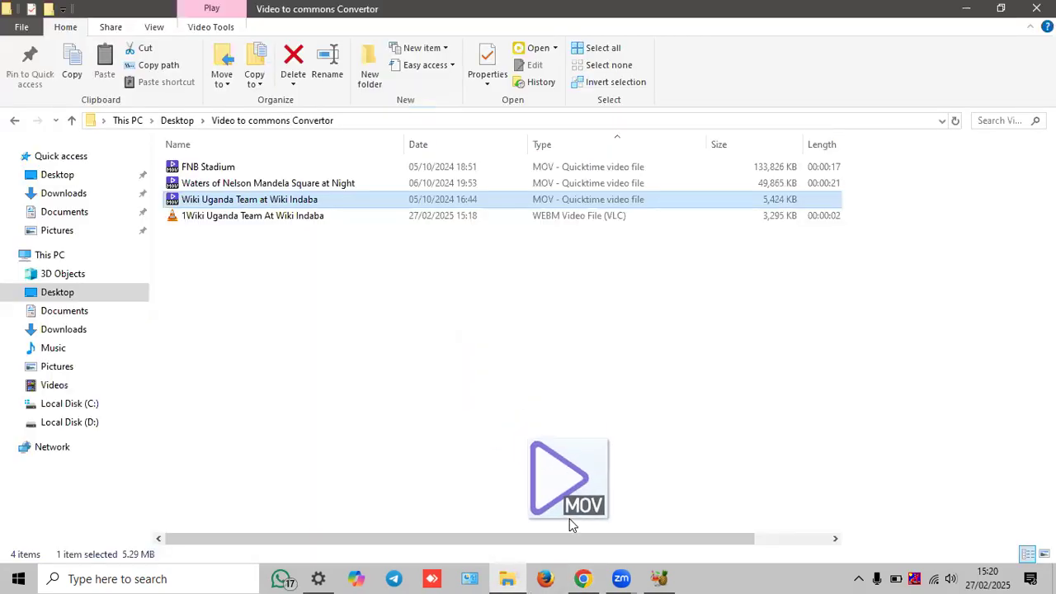
drag(569, 518, 511, 344)
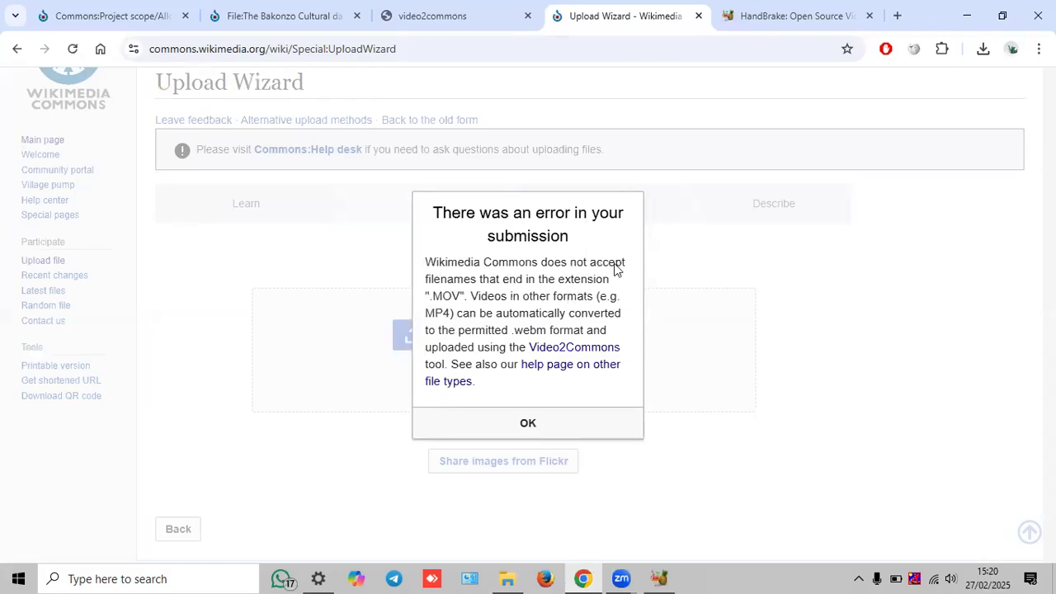
- View the error's Video2Commons link in a new browser tab, close that tab and dismiss the submission error
right_click(559, 350)
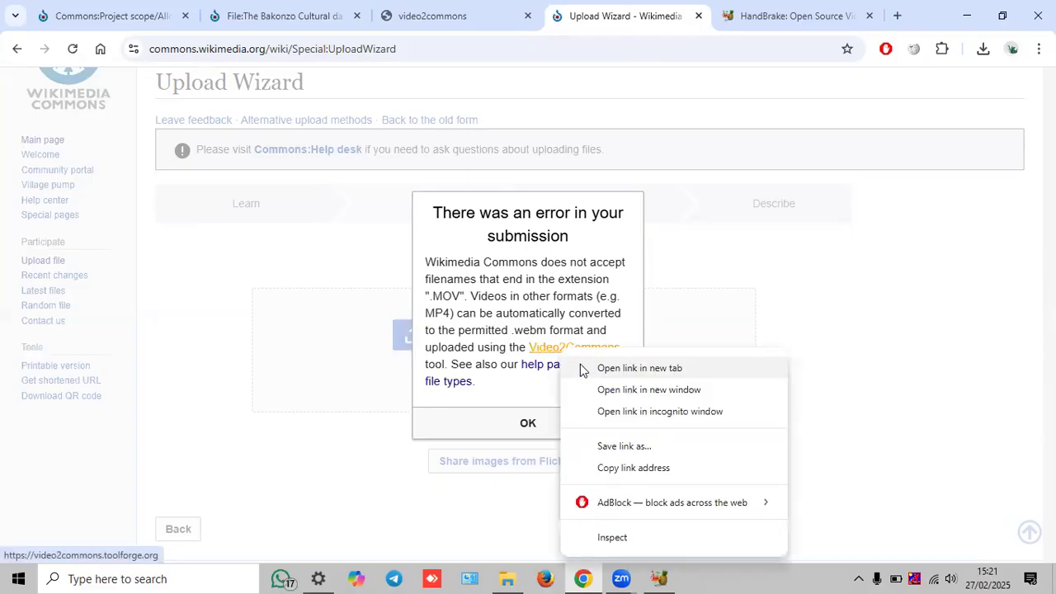
click(614, 367)
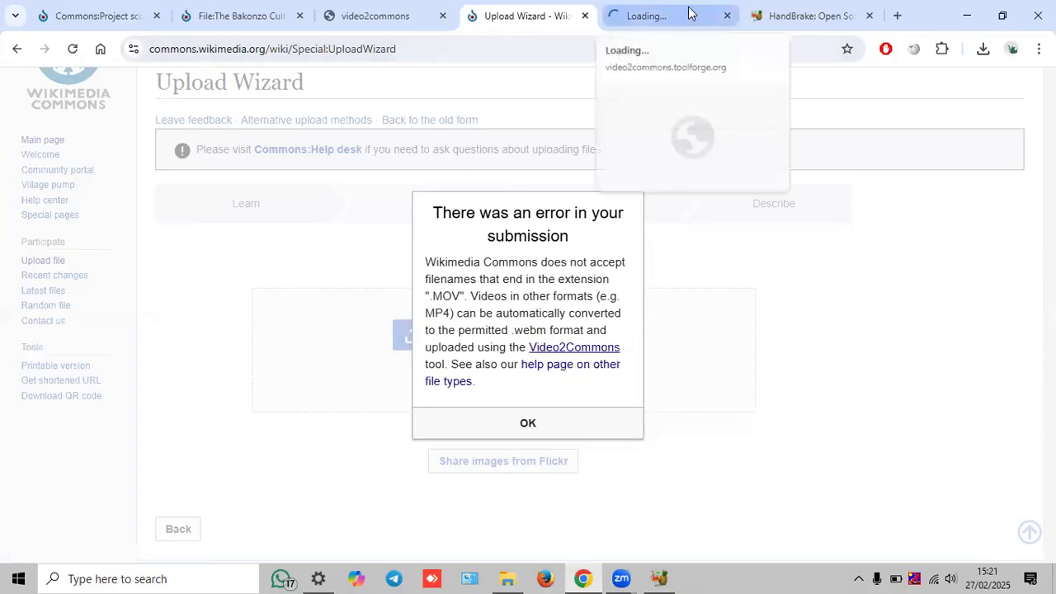
click(688, 16)
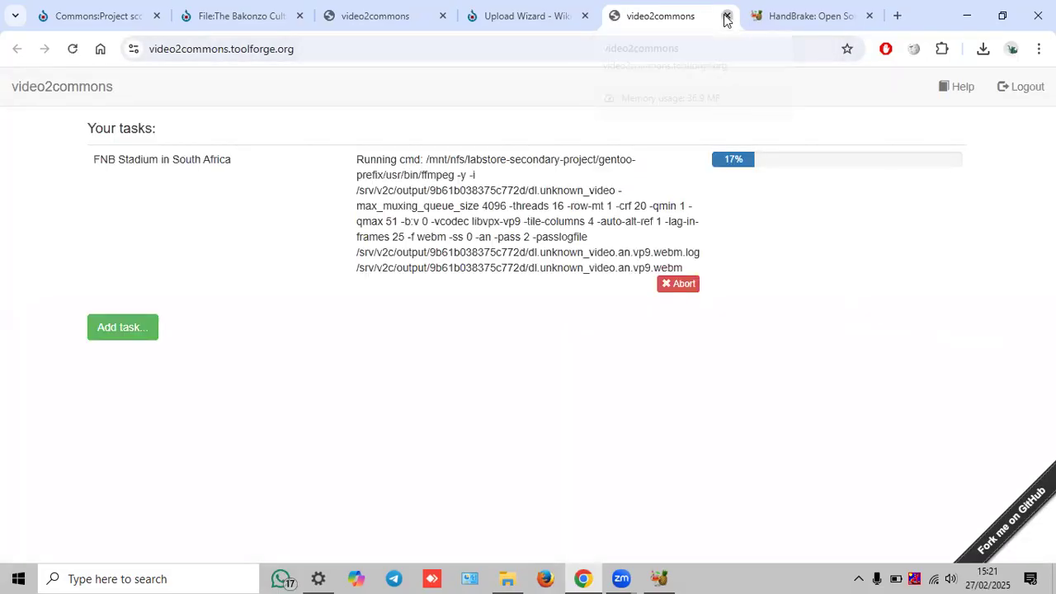
click(727, 16)
click(527, 419)
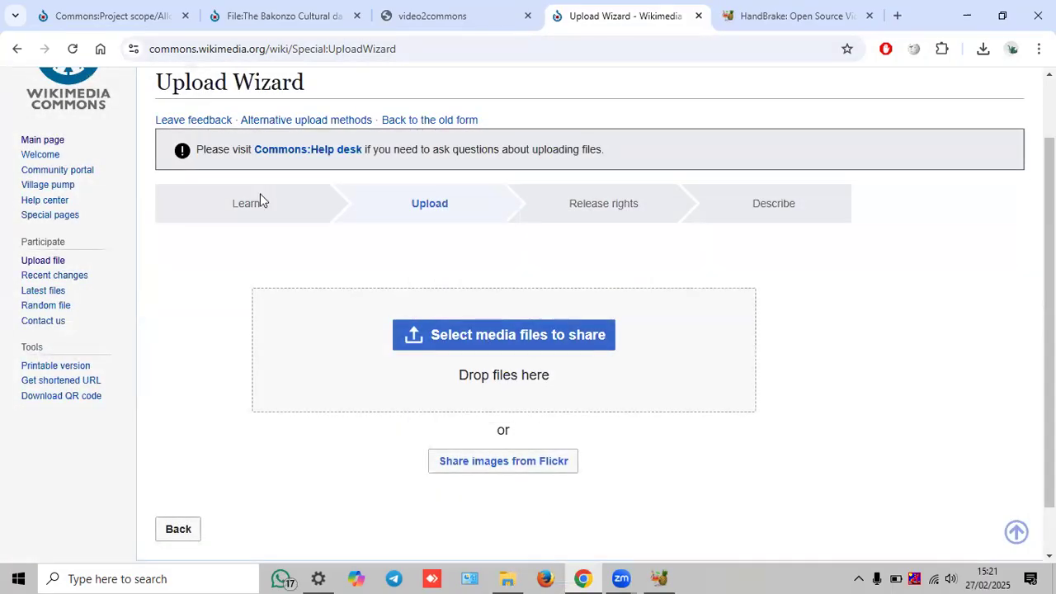
- Add 1Wiki Uganda Team At Wiki Indaba.webm to the Upload Wizard and retry its failed upload
drag(251, 216, 537, 429)
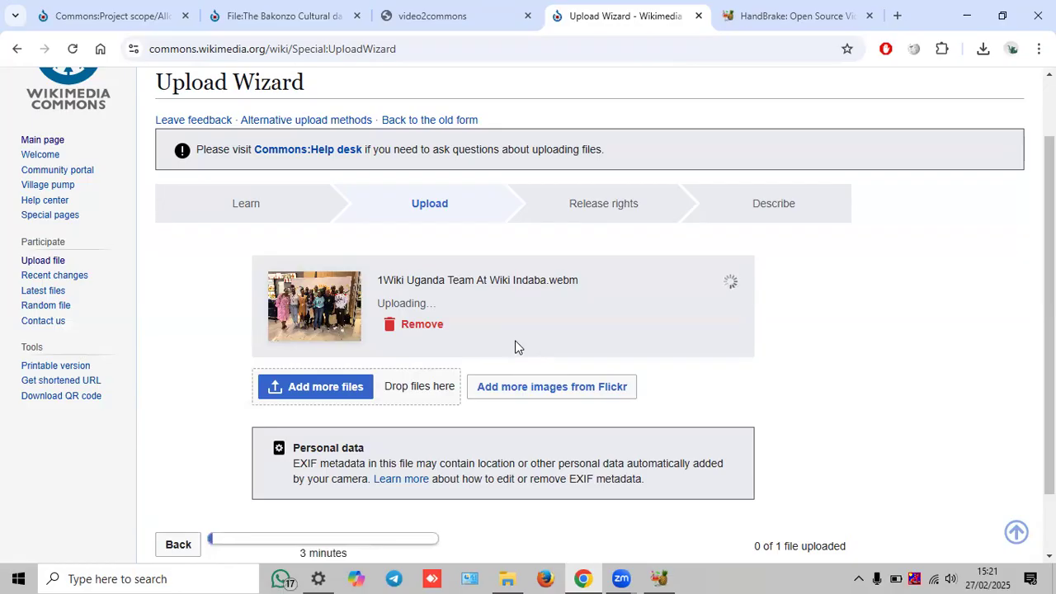
scroll(516, 326, down, 1)
scroll(516, 327, down, 2)
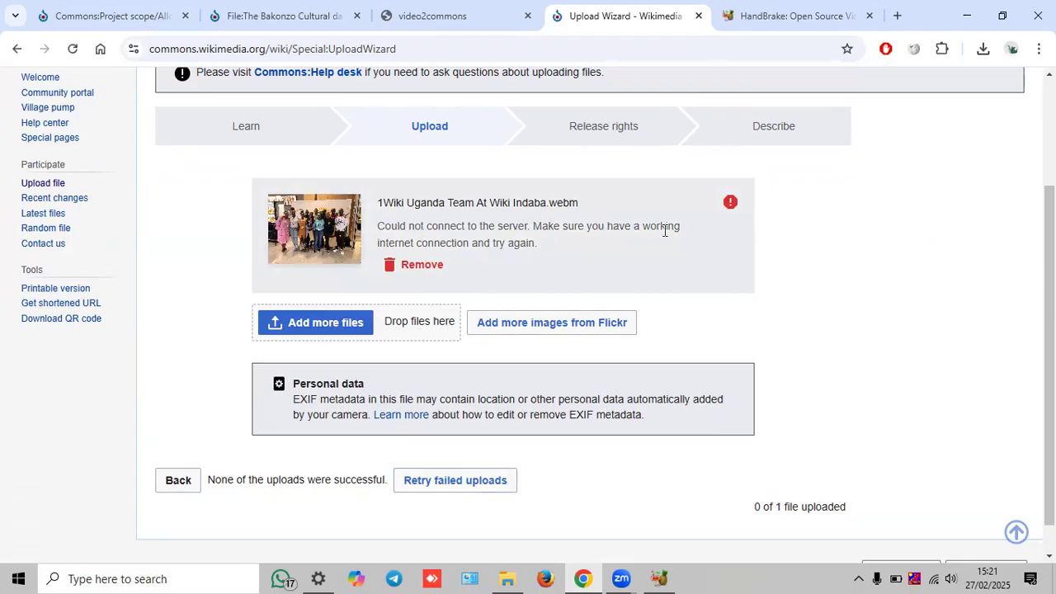
click(453, 480)
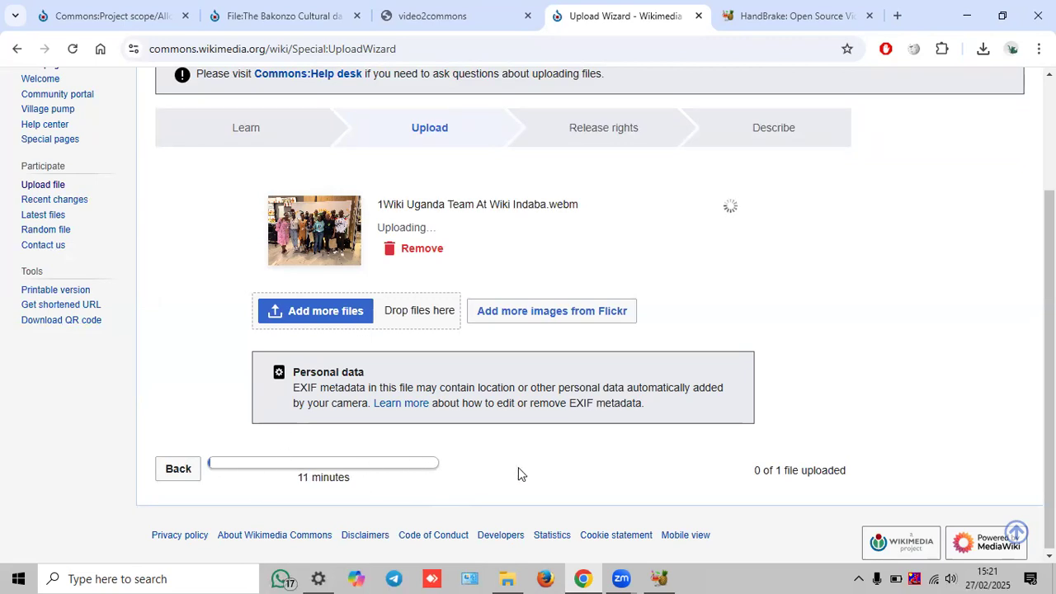
- Remove 1Wiki Uganda Team At Wiki Indaba.webm from the Upload Wizard and check the video2commons task's progress
click(450, 20)
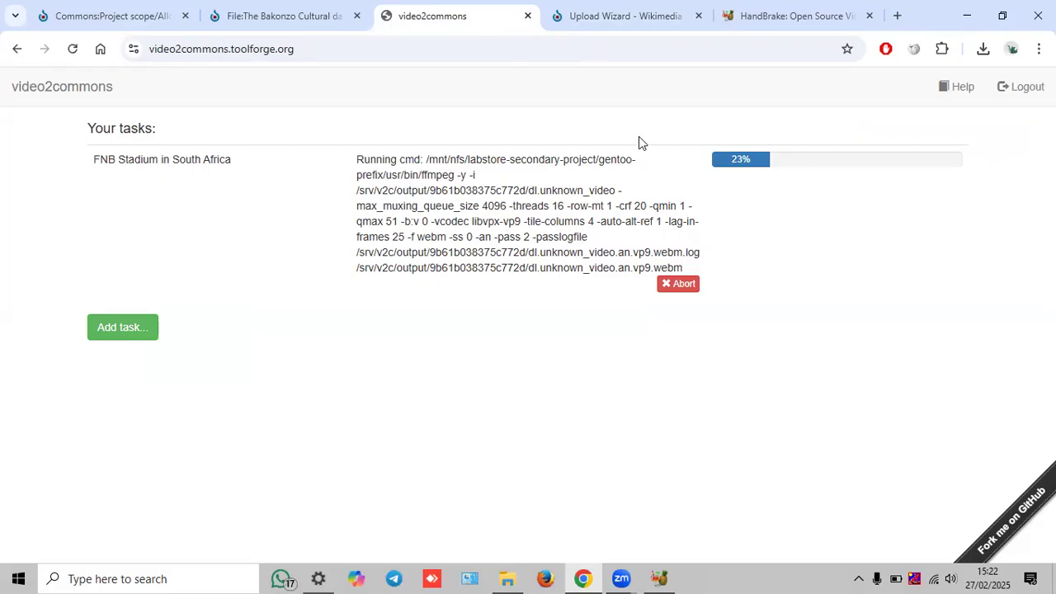
click(638, 15)
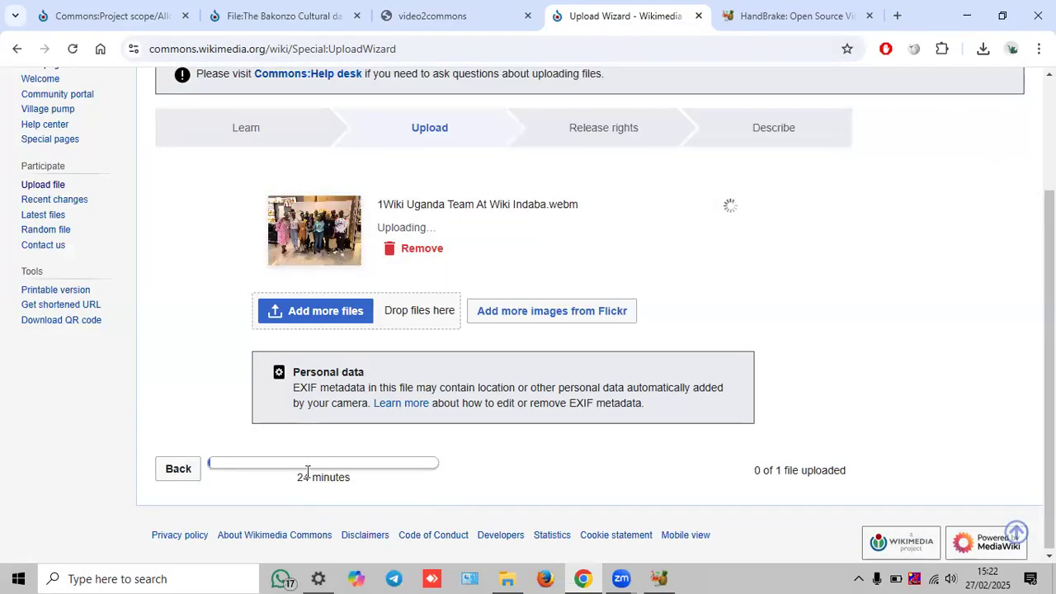
click(414, 249)
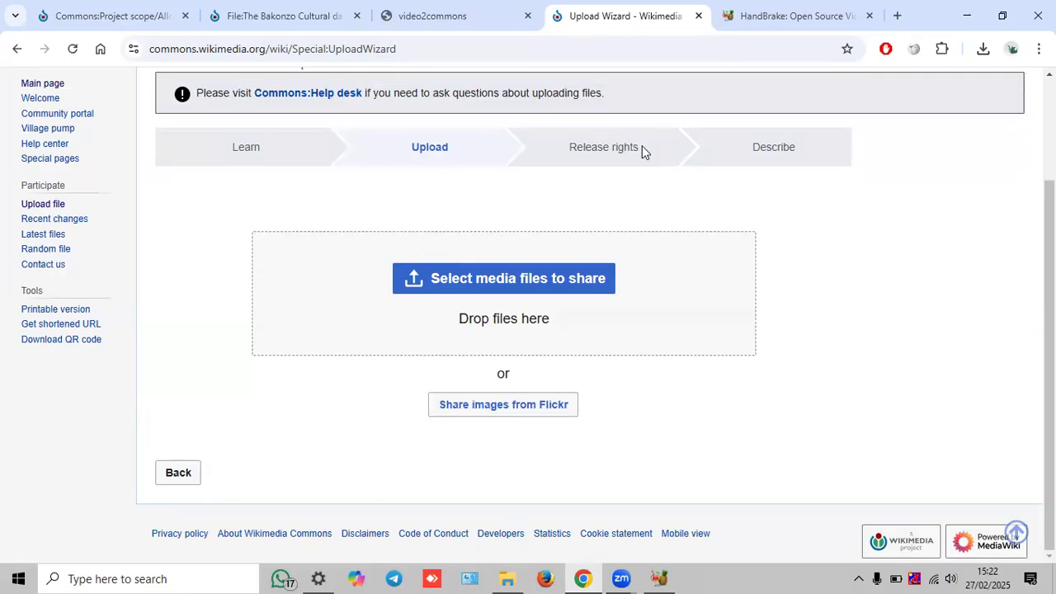
click(476, 18)
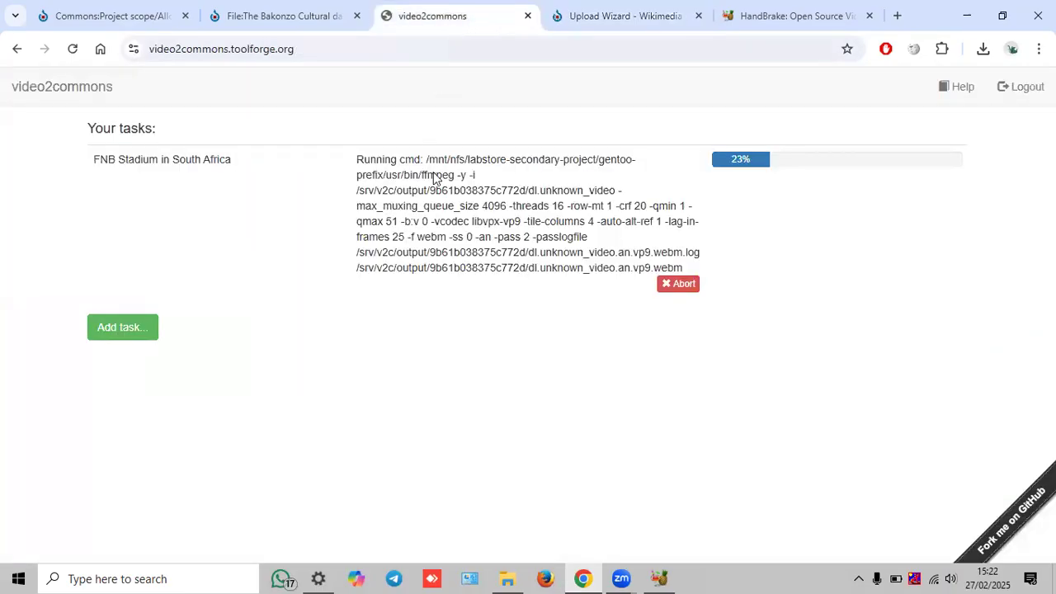